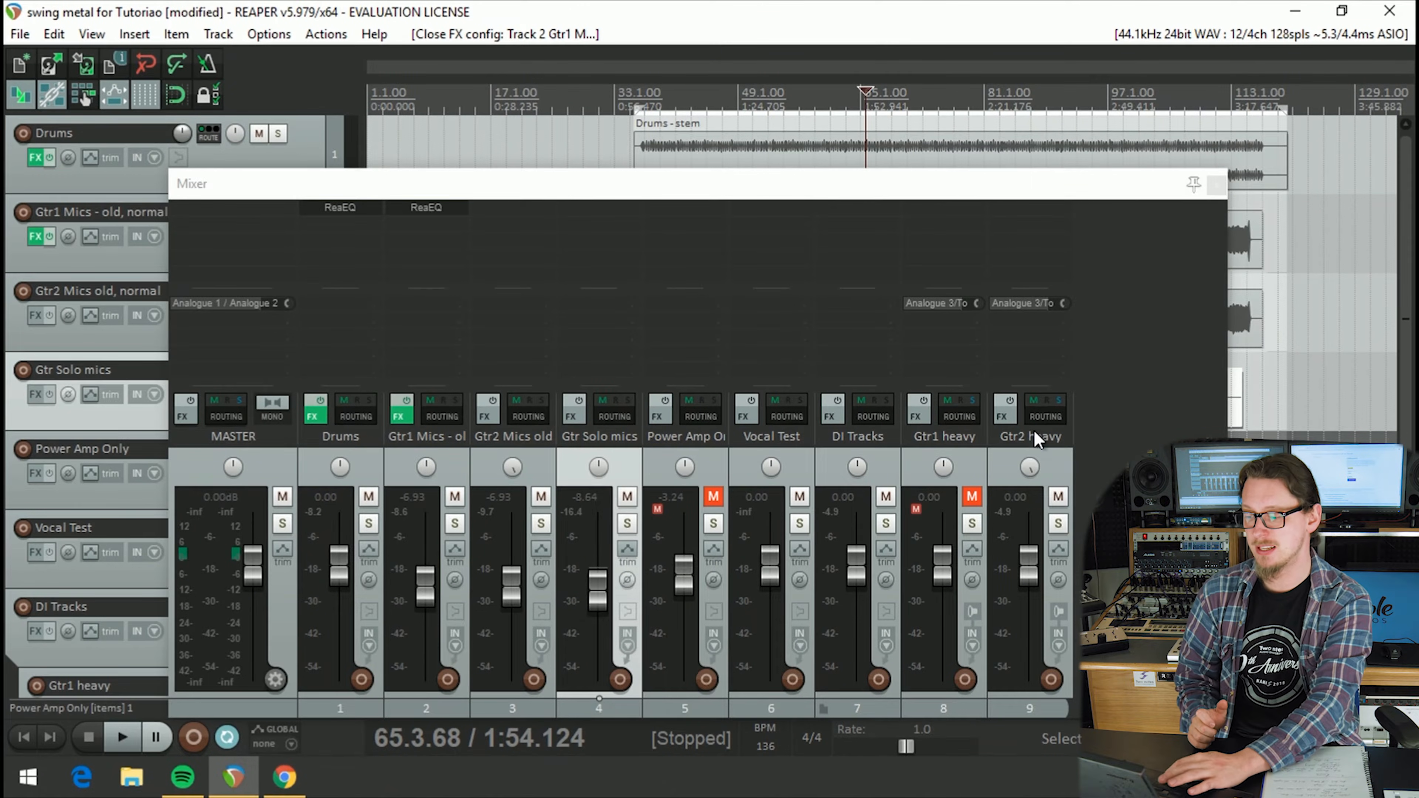
# Step: Add a new track after Gtr2 heavy and name it Reverb
pyautogui.doubleClick(1175, 410)
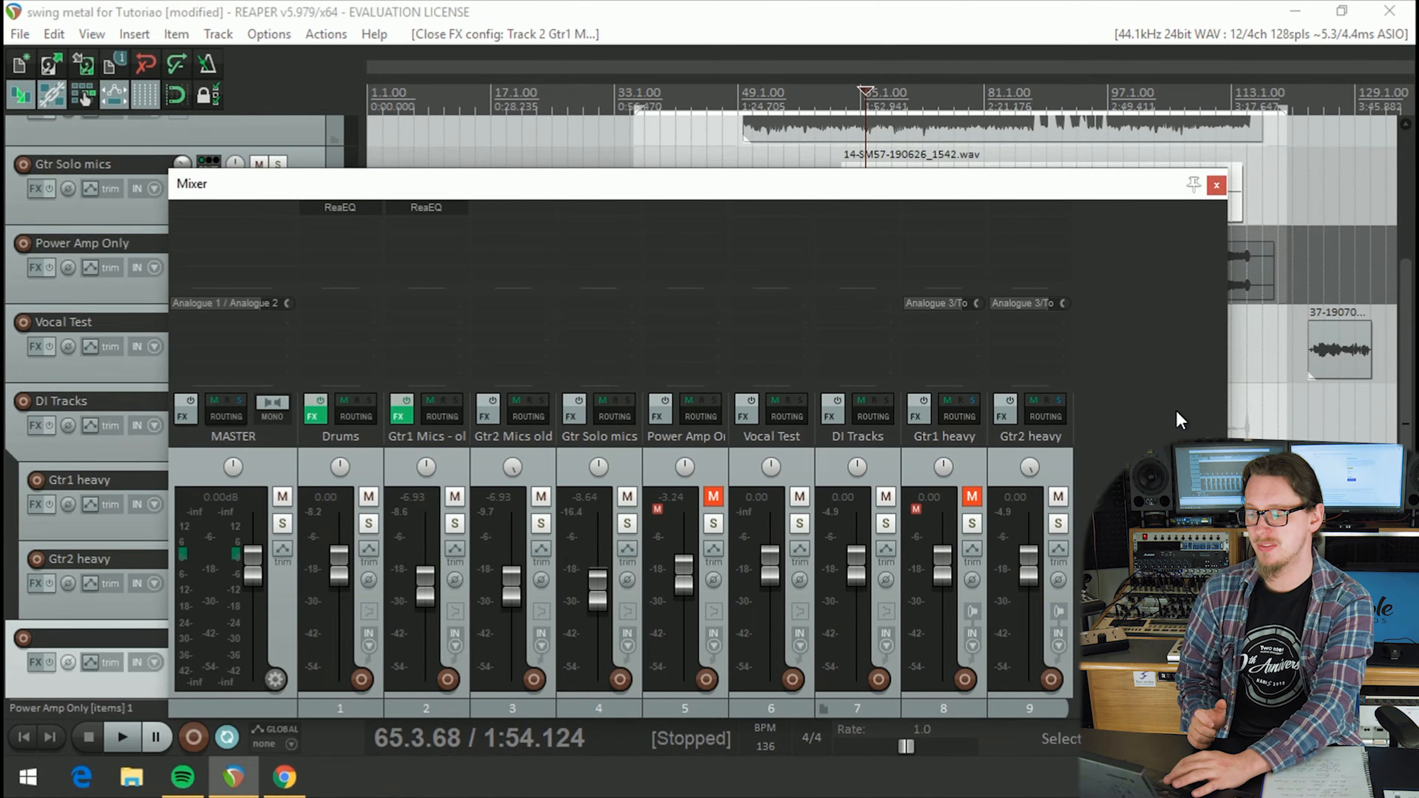
pyautogui.doubleClick(1117, 436)
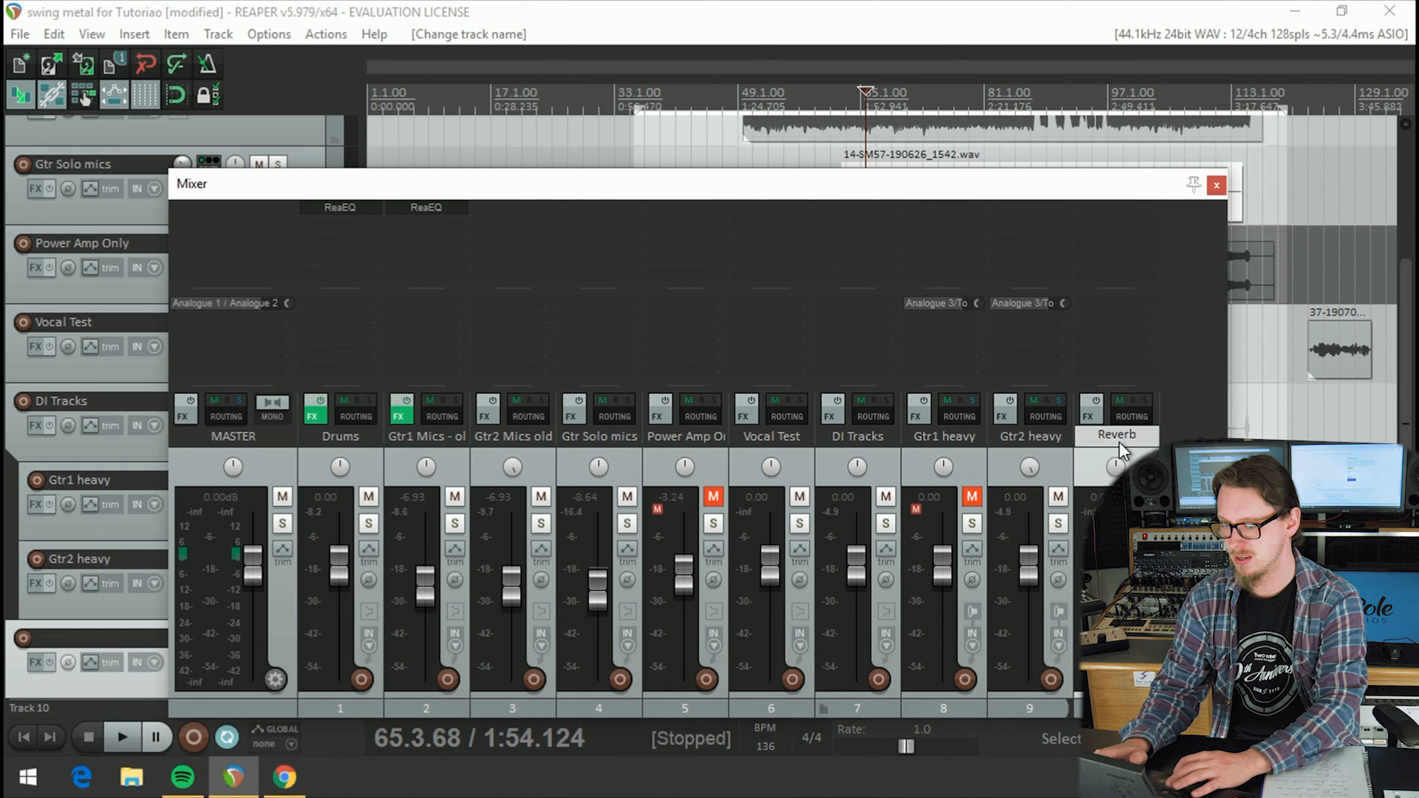
pyautogui.write('Reverb')
pyautogui.press('Return')
# Step: Insert ReaVerbate on the Reverb track and lower its dry level to -inf
pyautogui.click(1107, 246)
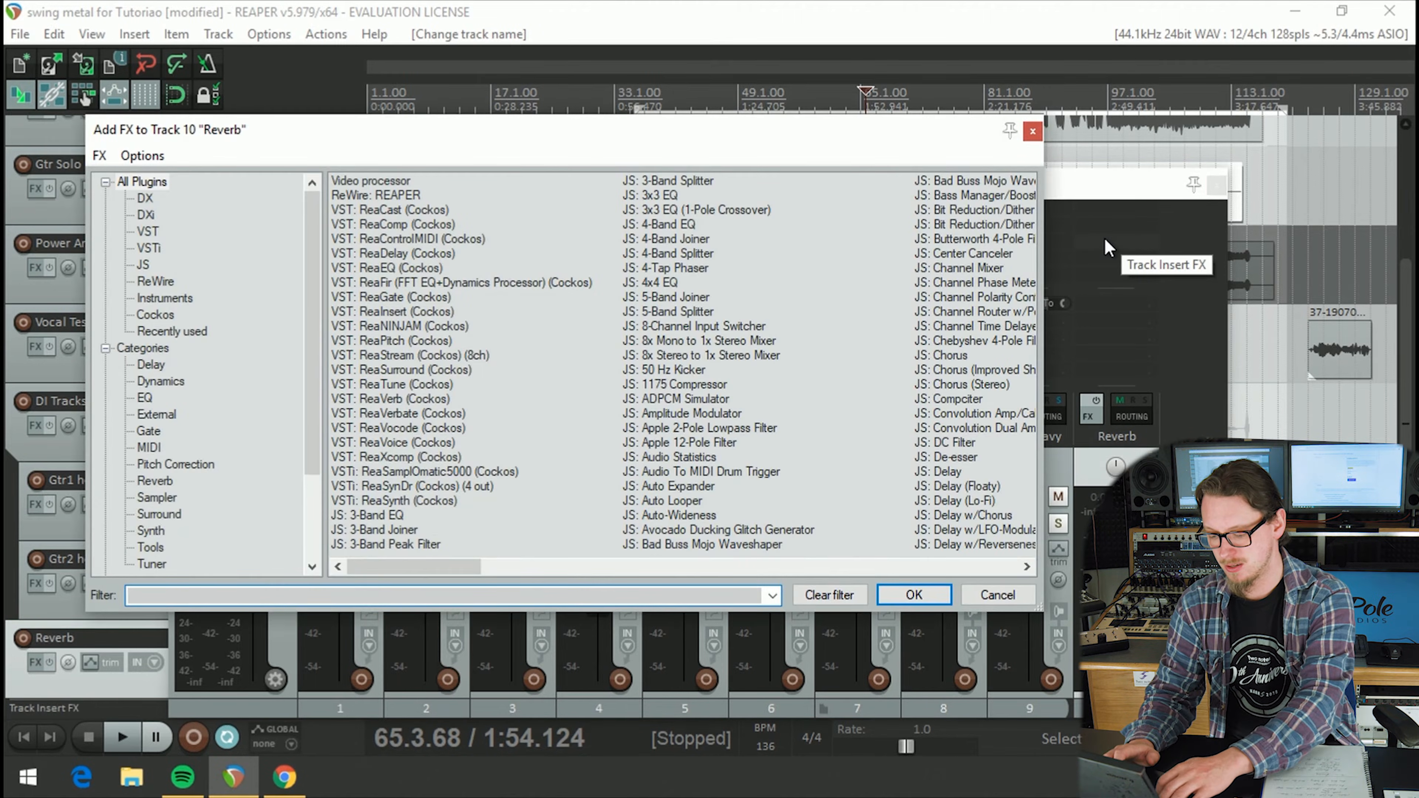
pyautogui.press('BackSpace')
pyautogui.press('BackSpace')
pyautogui.press('BackSpace')
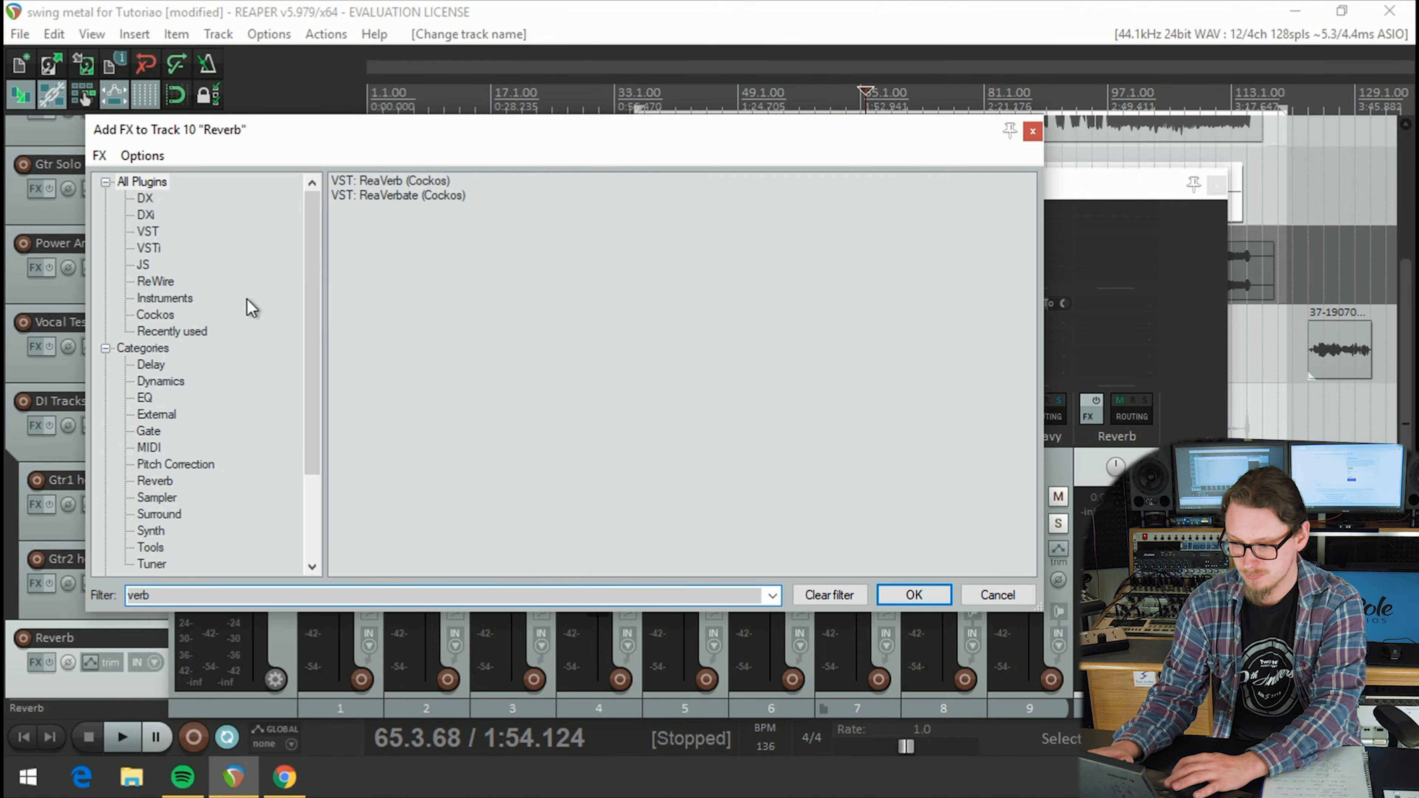
pyautogui.doubleClick(401, 195)
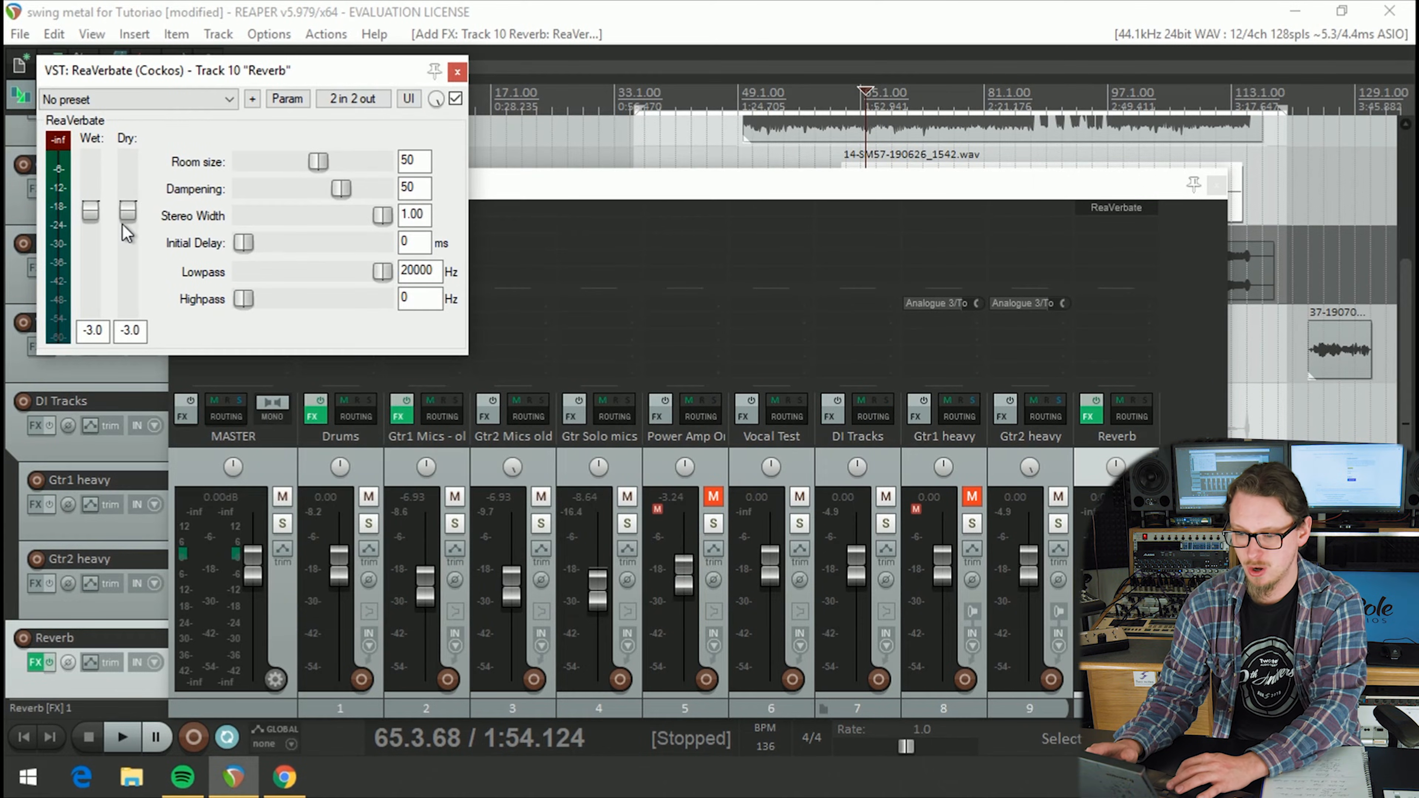
pyautogui.moveTo(130, 213); pyautogui.dragTo(106, 447)
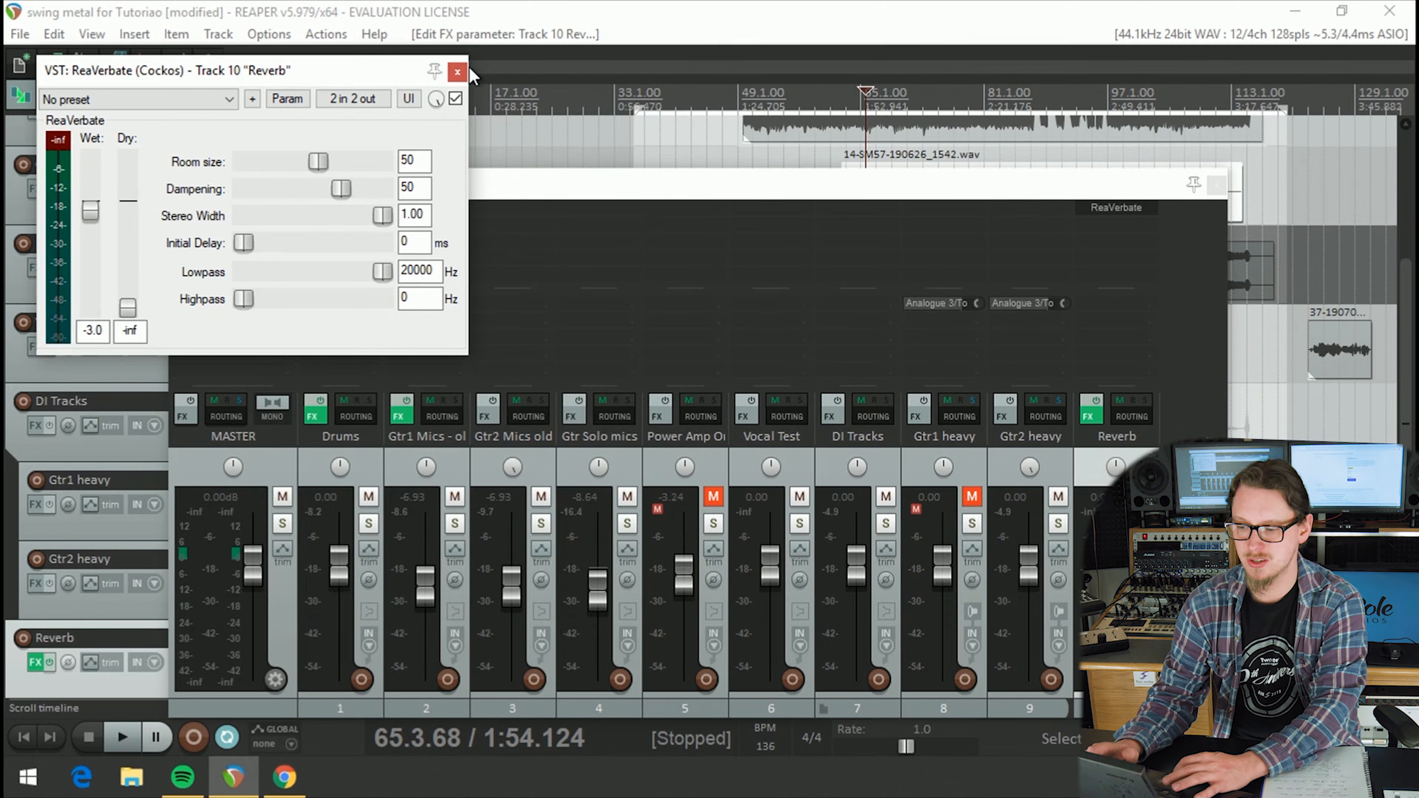
pyautogui.click(458, 71)
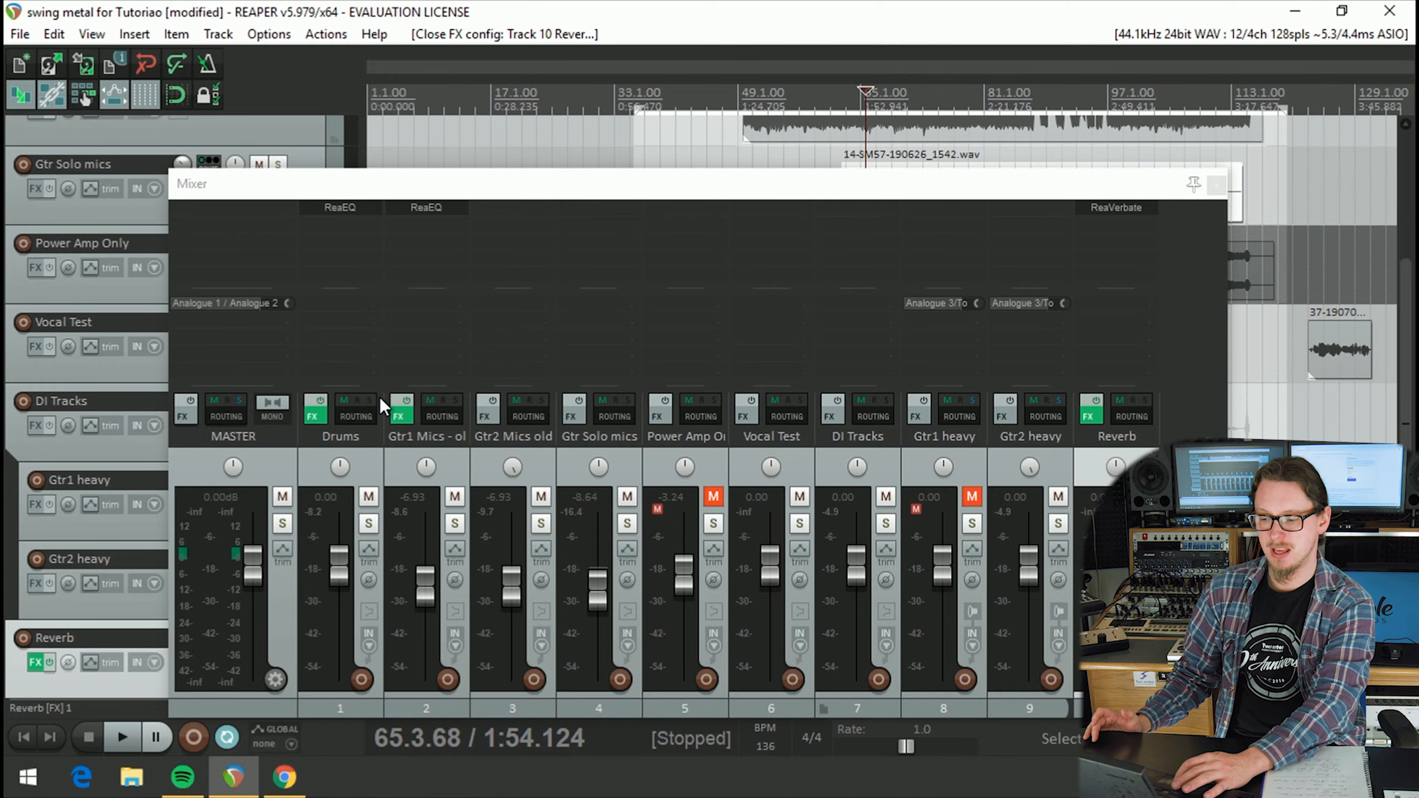
# Step: Close the mixer and view the Drums track's routing options from the track list
pyautogui.click(1217, 184)
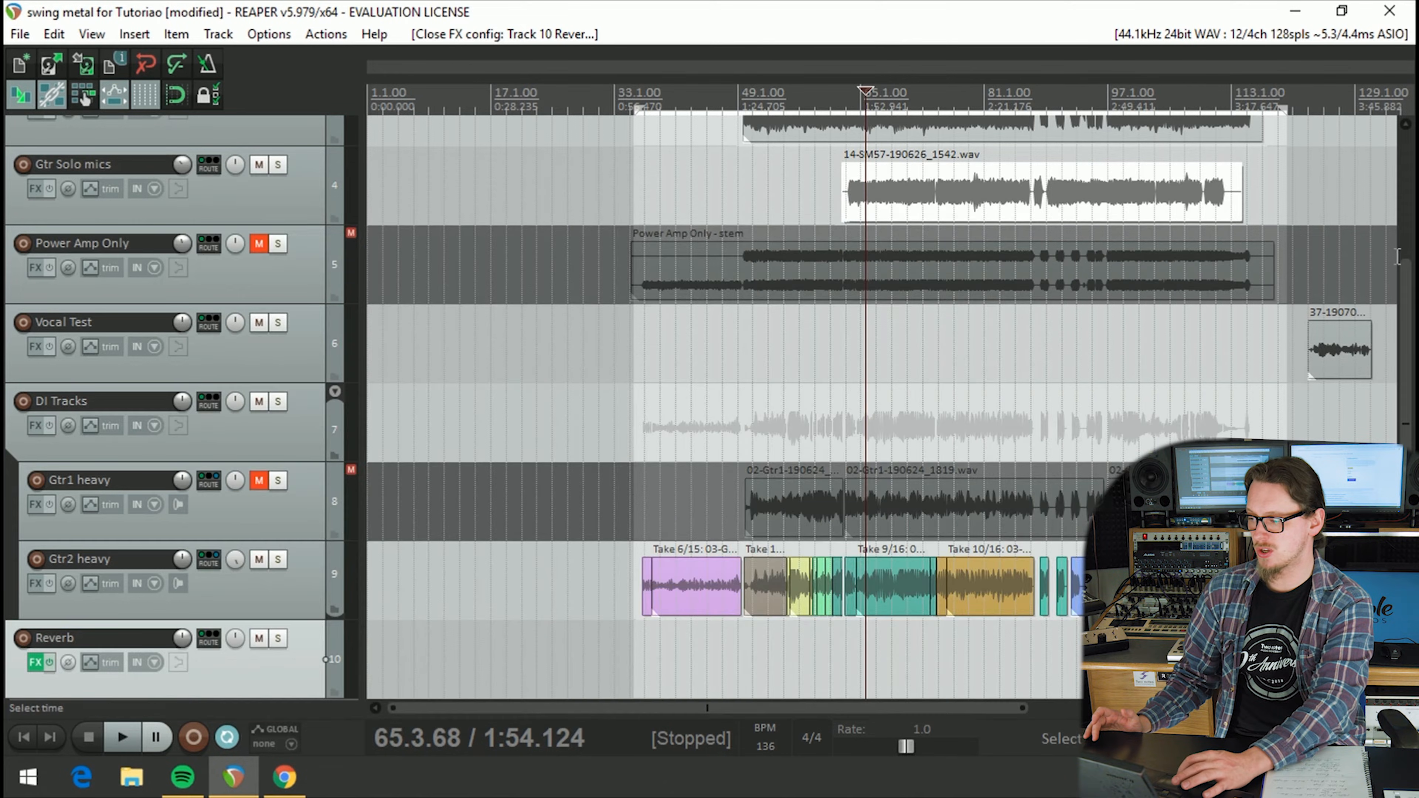
pyautogui.scroll(3, 1373, 163)
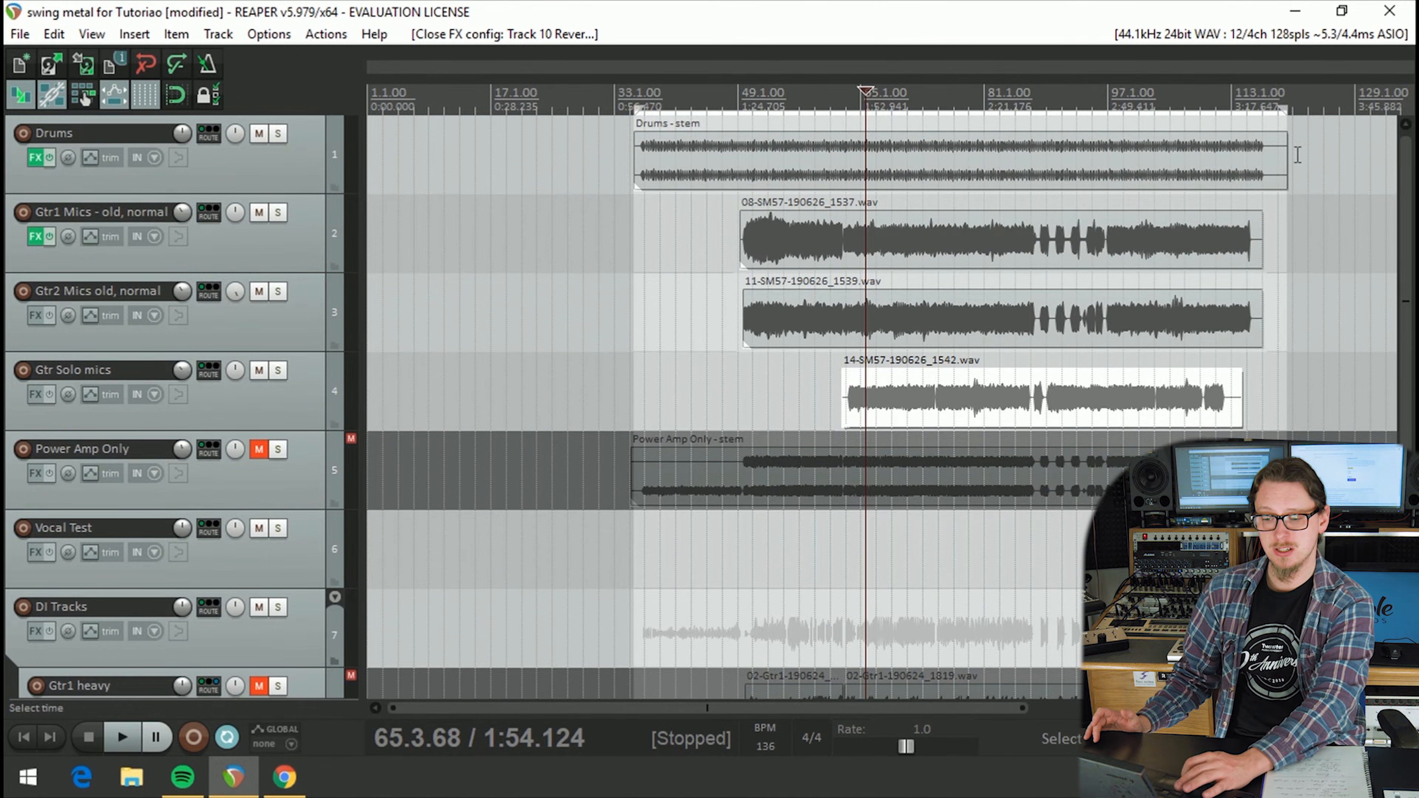
pyautogui.click(207, 134)
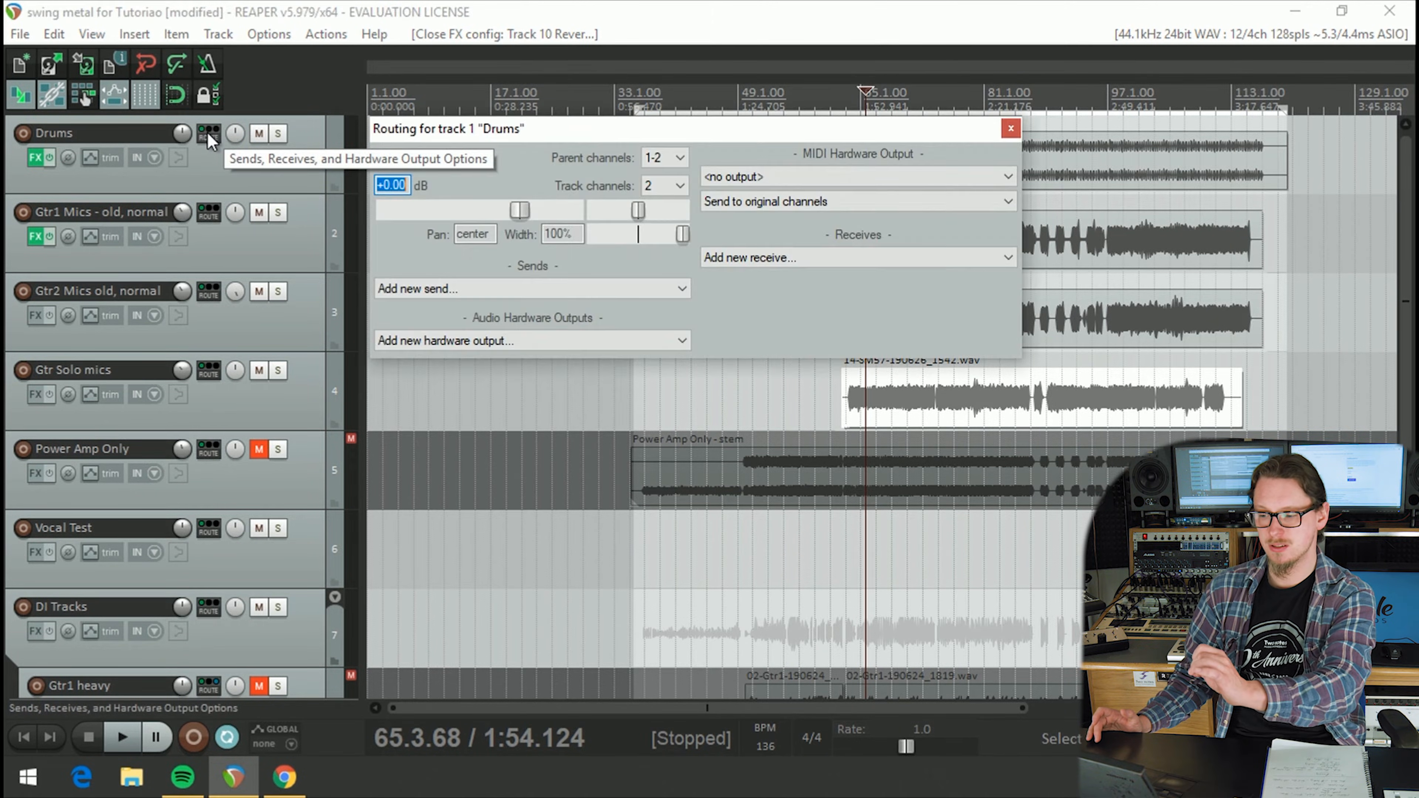
pyautogui.moveTo(530, 141); pyautogui.dragTo(643, 118)
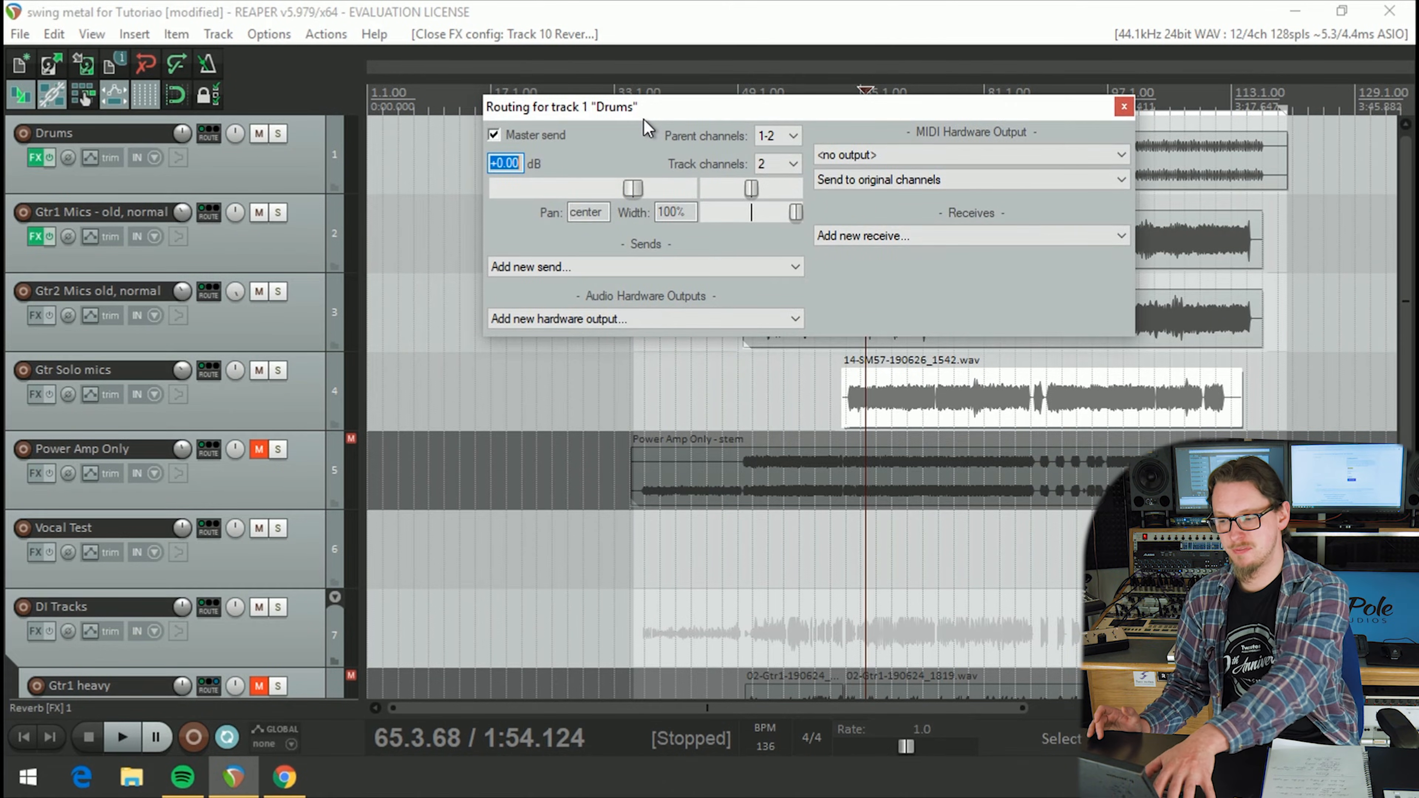
pyautogui.click(1126, 108)
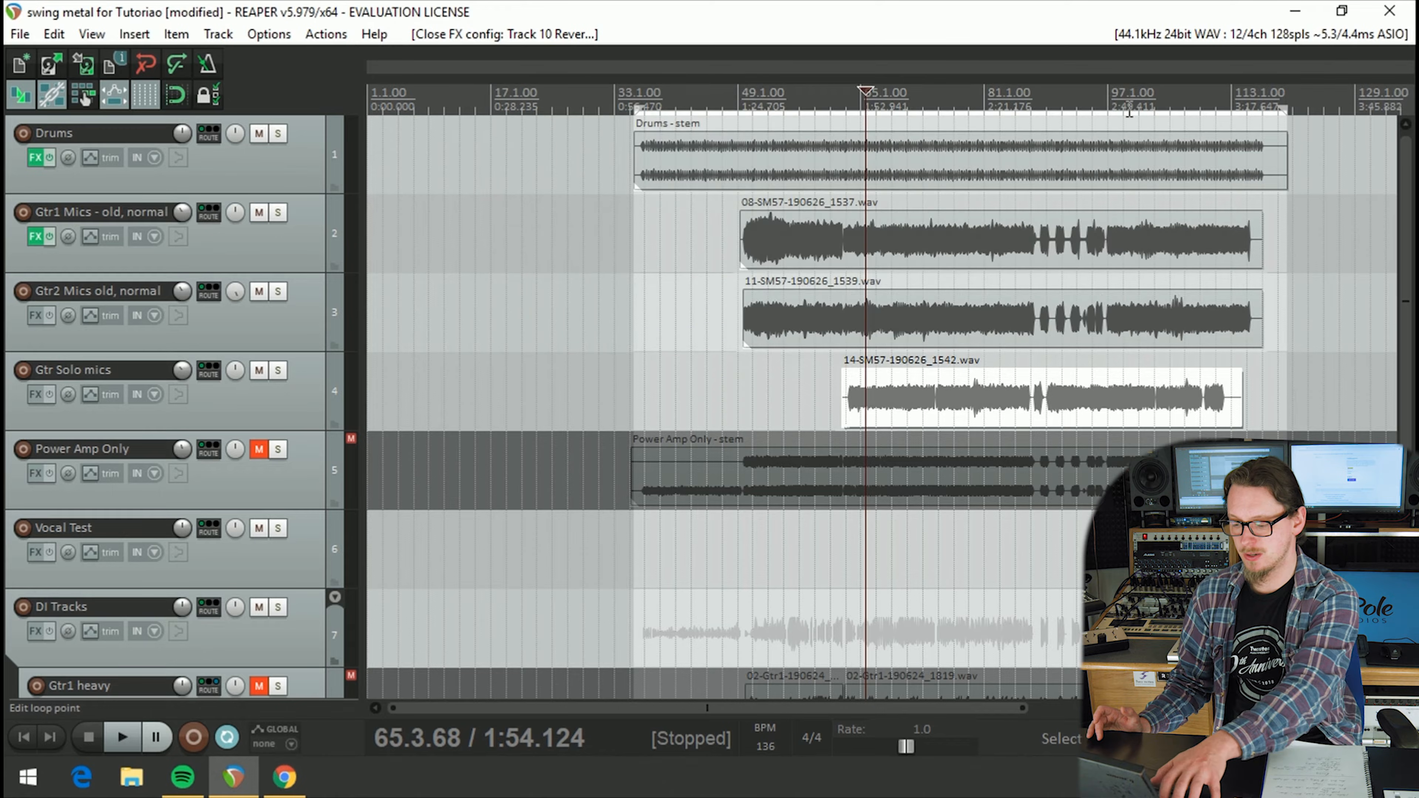
# Step: Bring the mixer back and add a send from the Drums track to track 10, Reverb
pyautogui.doubleClick(743, 8)
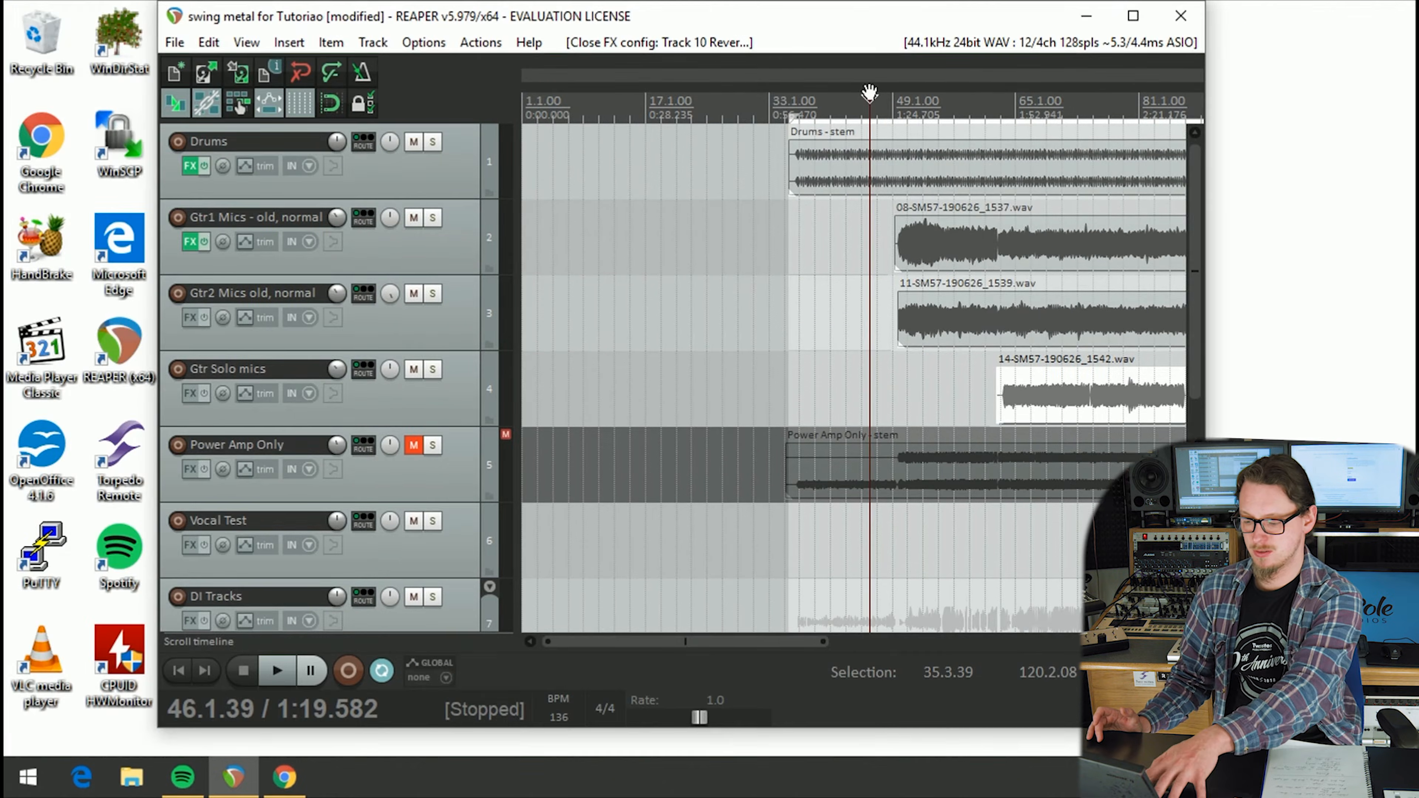
pyautogui.hotkey('ctrl', 'm')
pyautogui.doubleClick(789, 22)
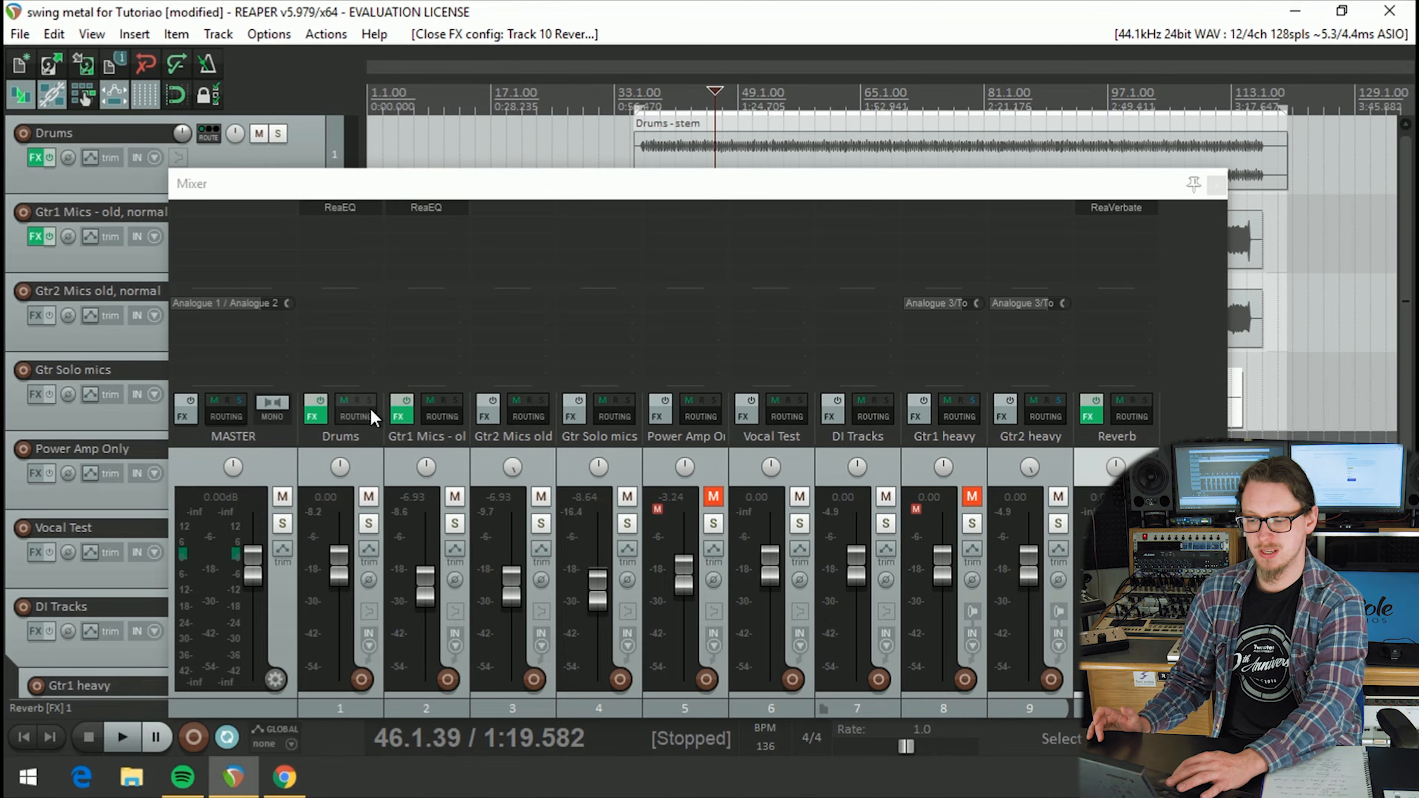
pyautogui.click(356, 414)
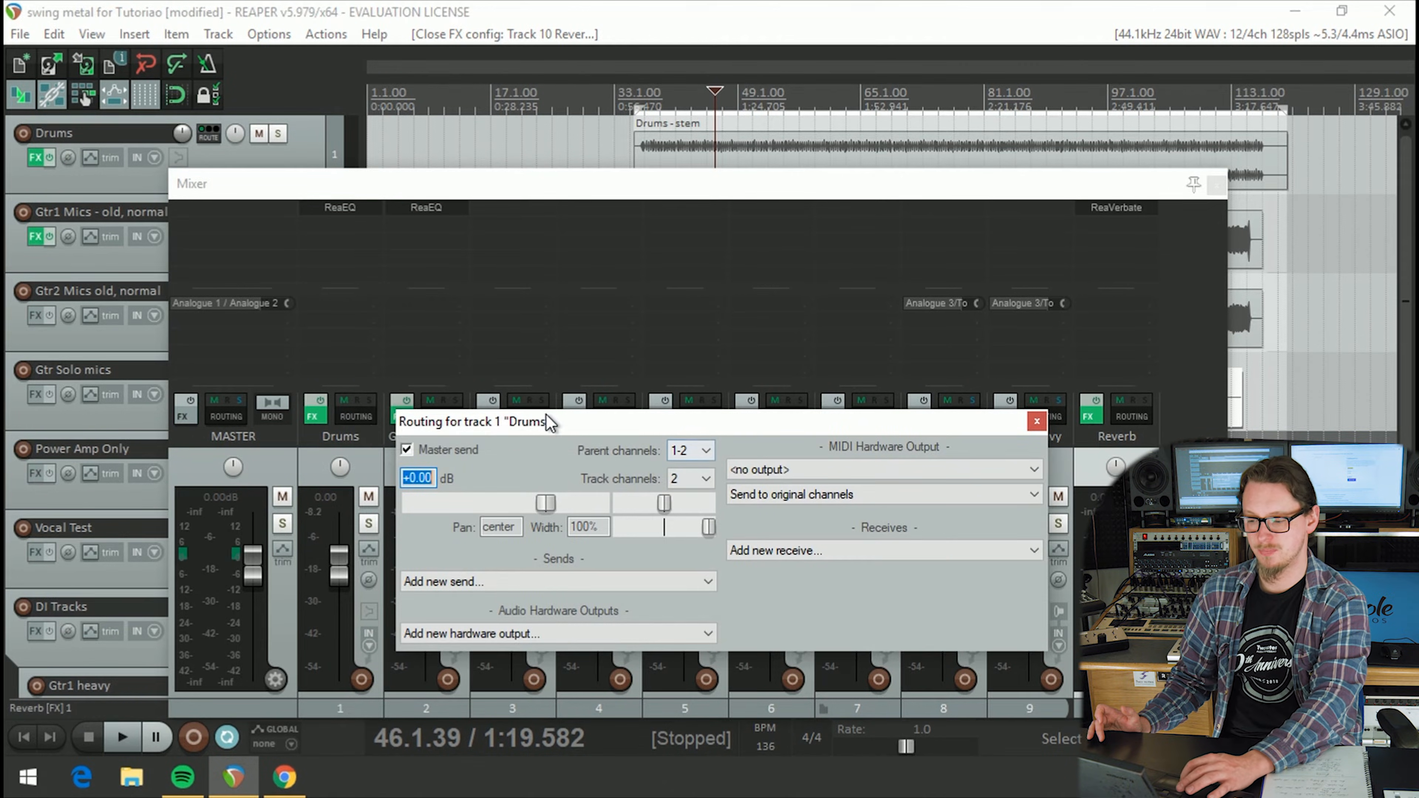
pyautogui.moveTo(549, 419); pyautogui.dragTo(591, 367)
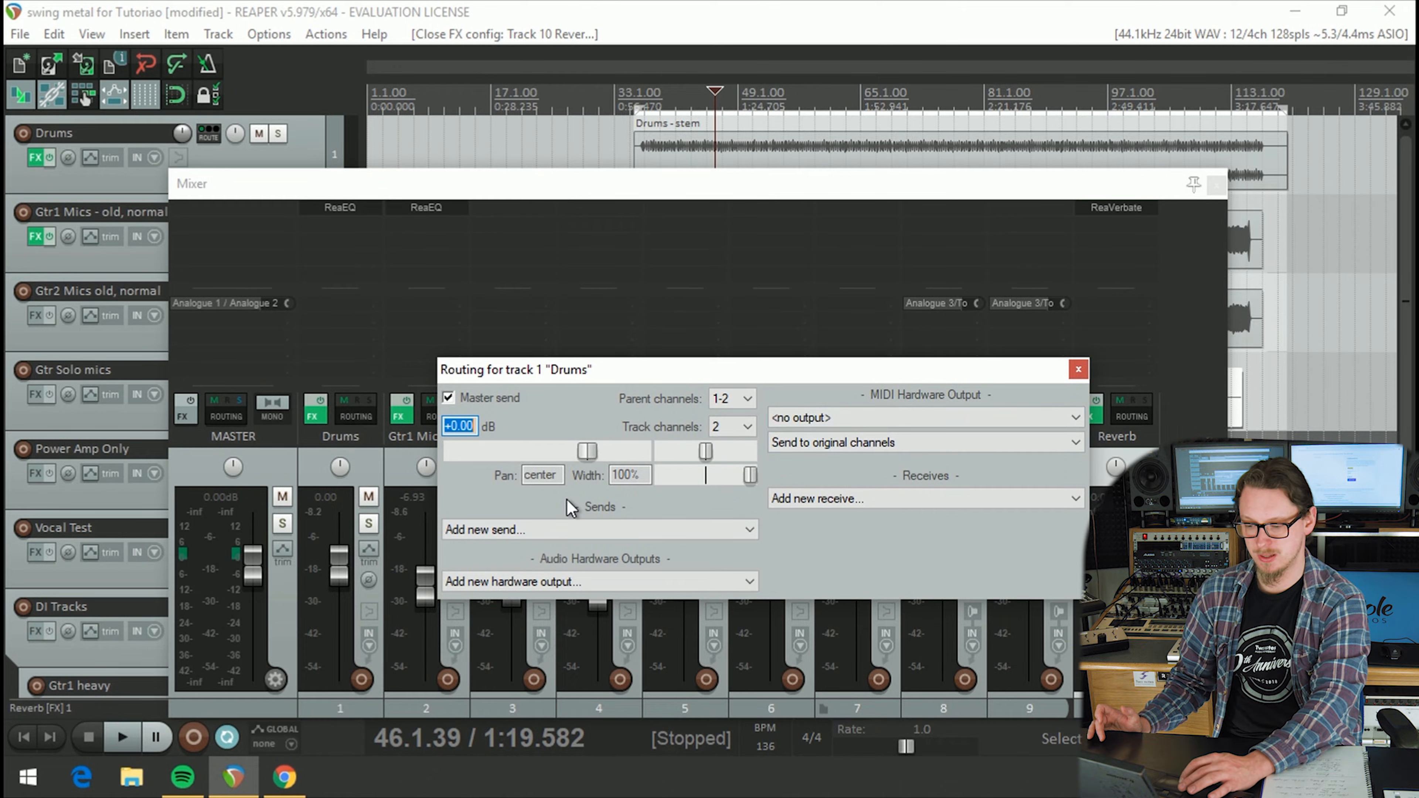
pyautogui.click(566, 534)
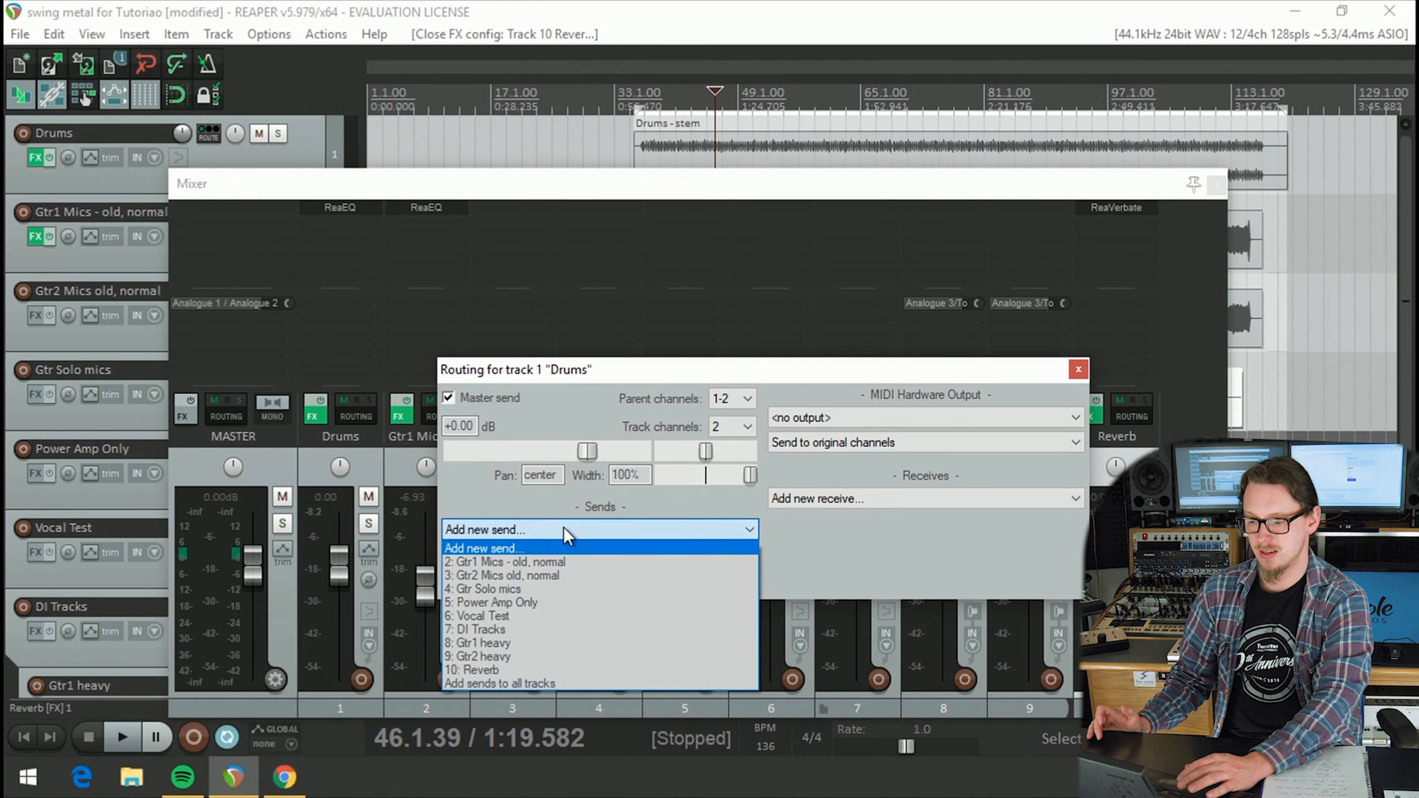
pyautogui.click(510, 667)
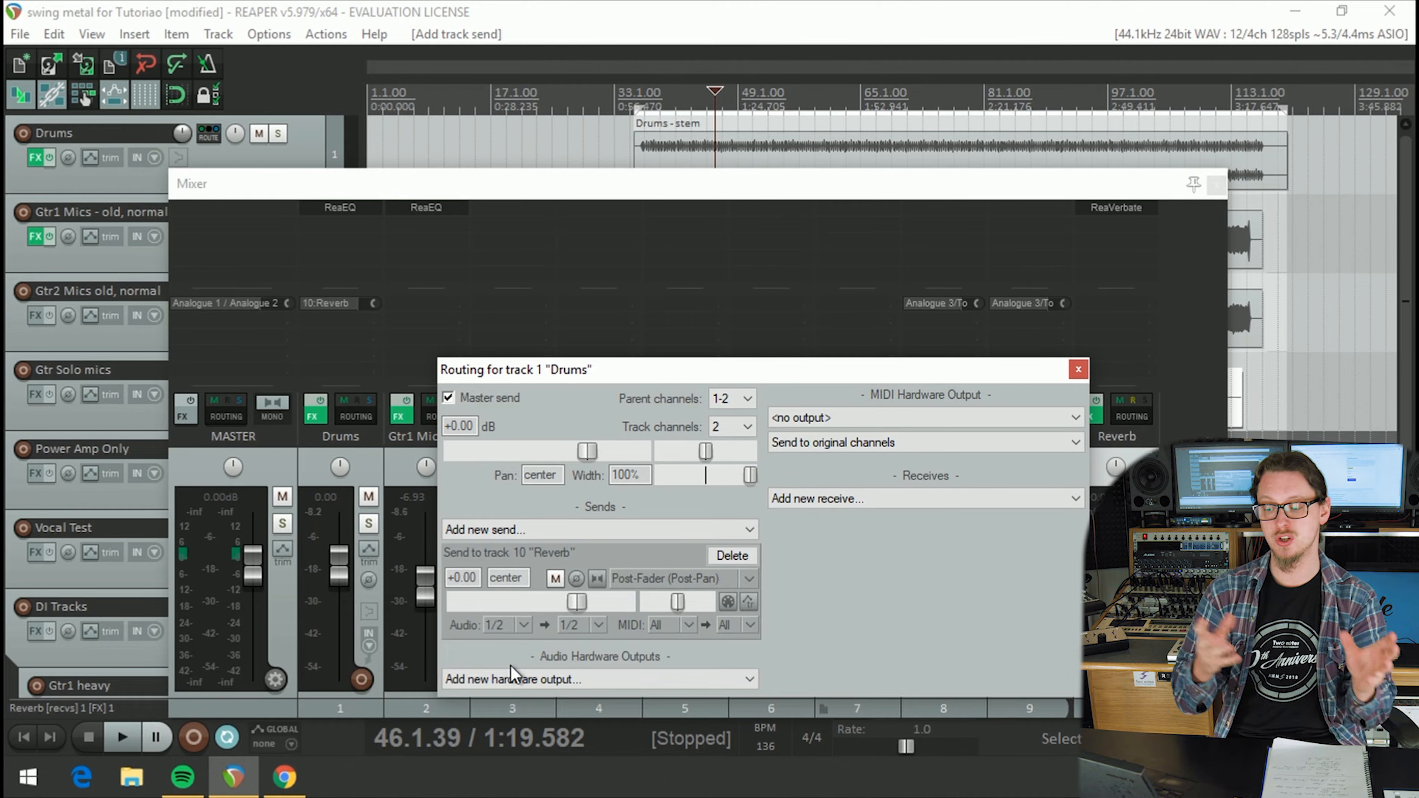
# Step: Solo the Drums track and audition it together with its reverb send
pyautogui.click(279, 135)
pyautogui.press('space')
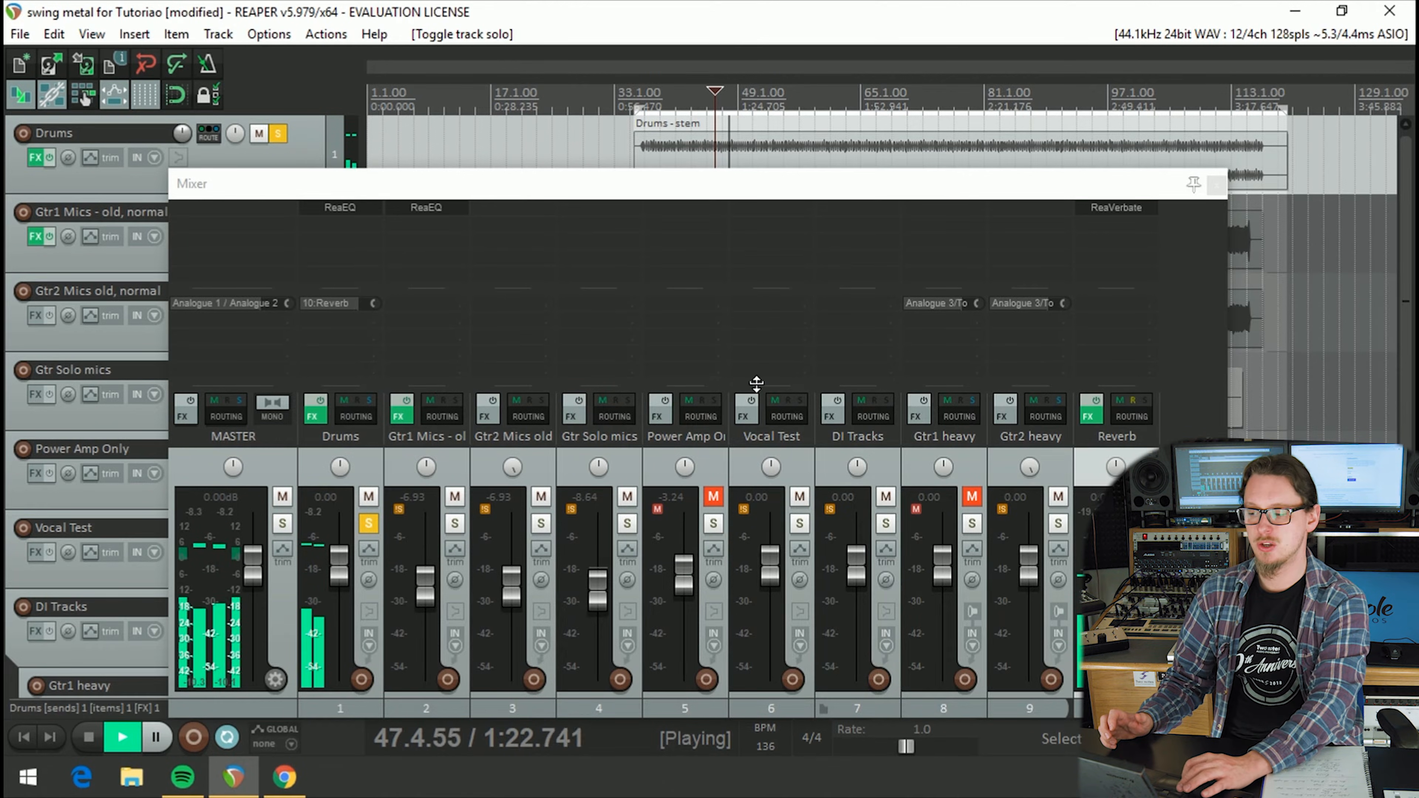
pyautogui.press('space')
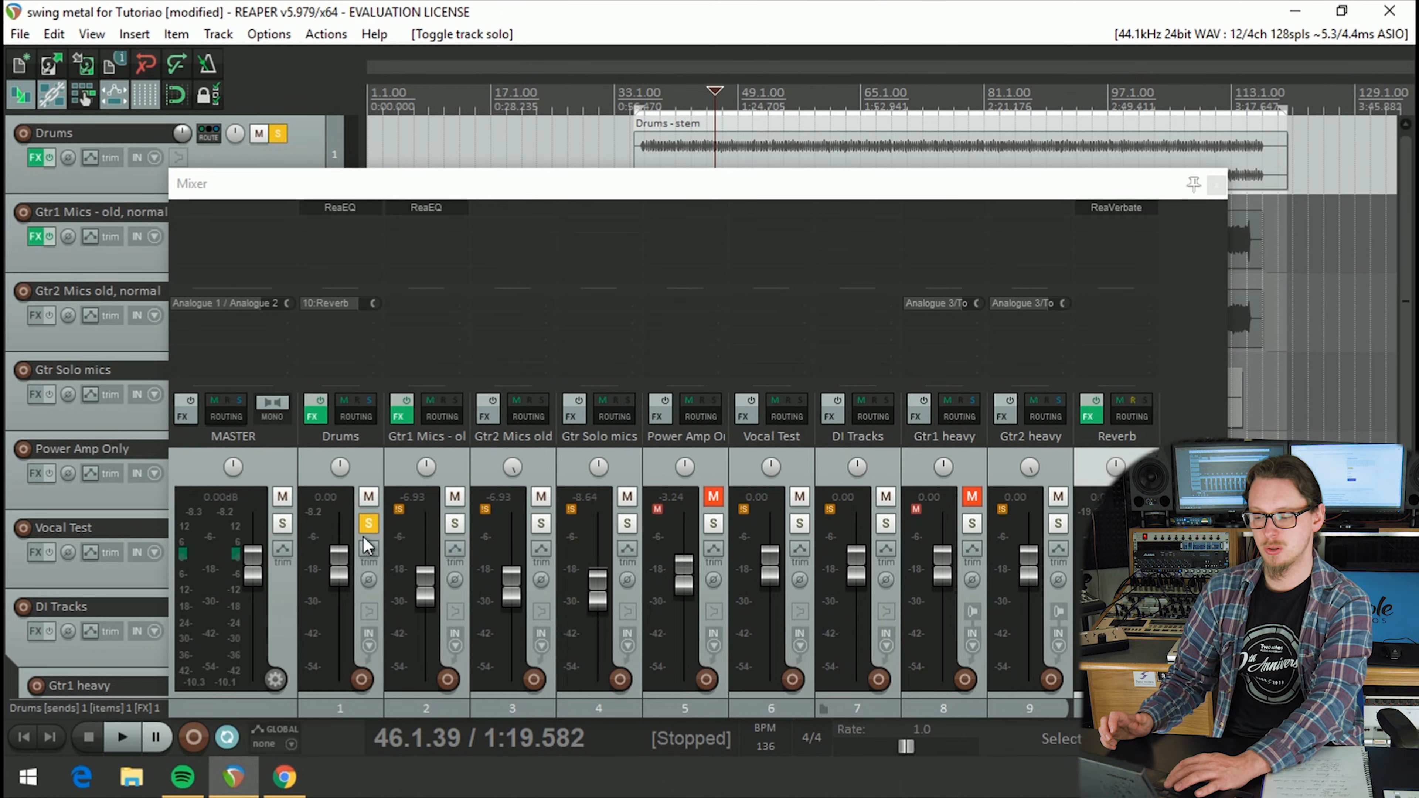
# Step: Unsolo the Drums track and audition the reverb return without the dry drums
pyautogui.click(368, 523)
pyautogui.press('space')
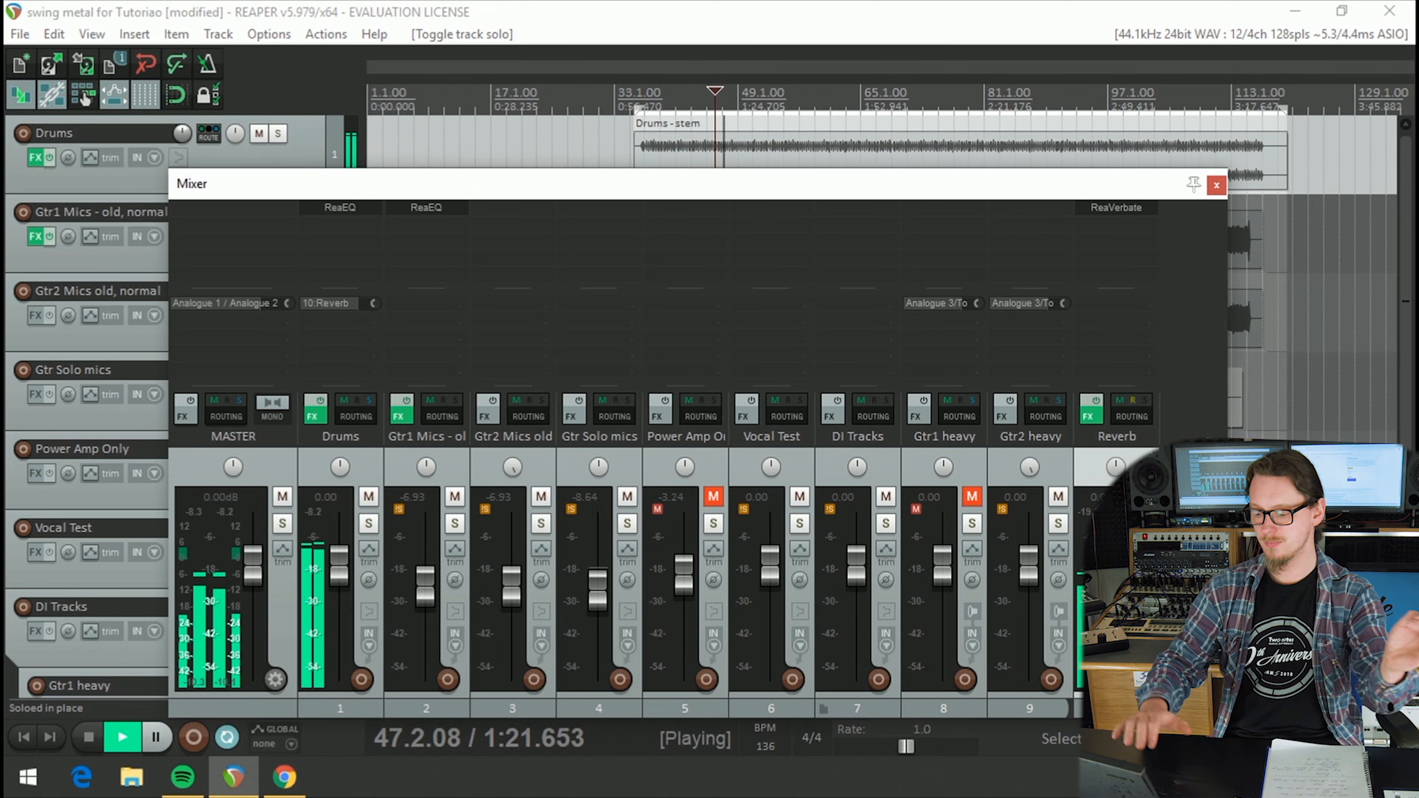
pyautogui.press('space')
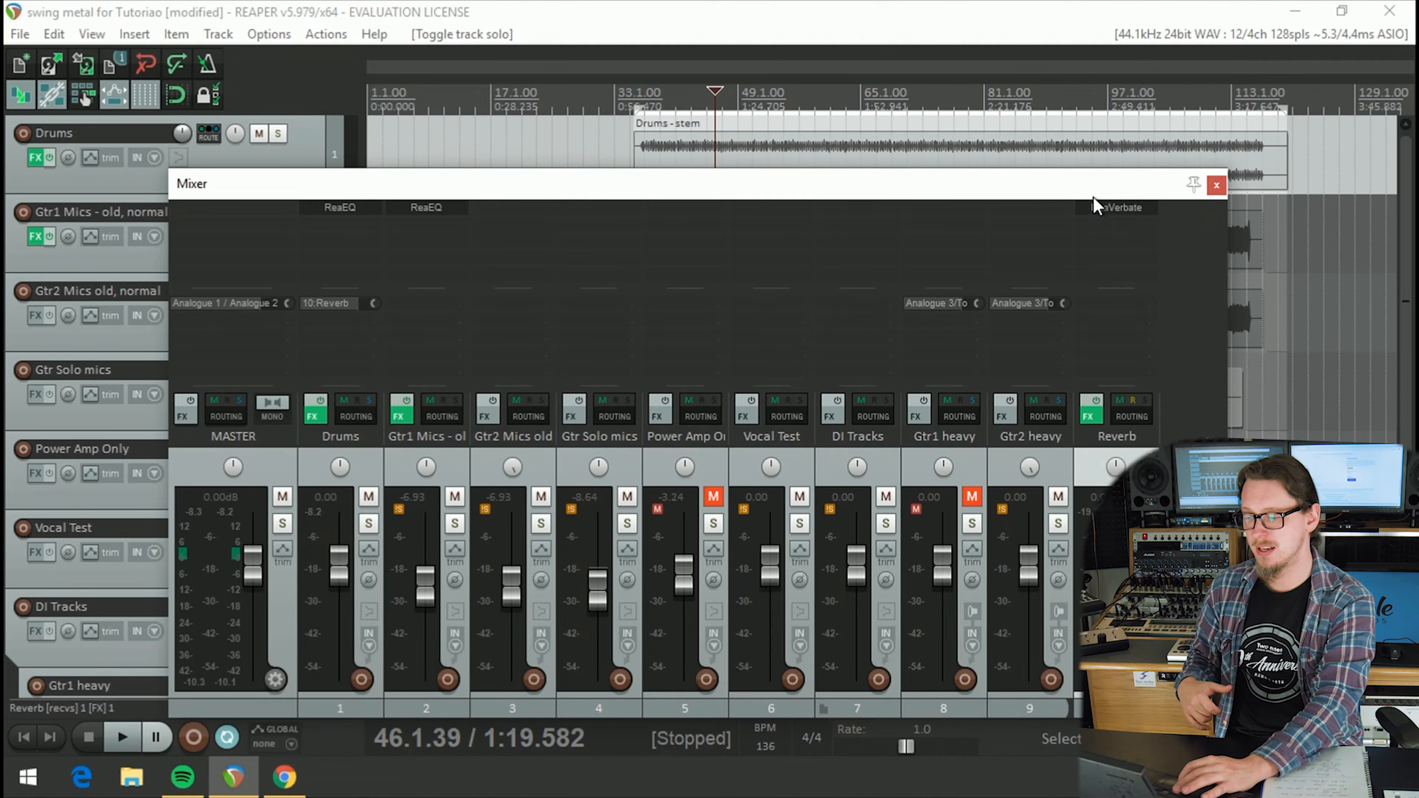
# Step: Insert ReaEQ after ReaVerbate on the Reverb track
pyautogui.click(1098, 207)
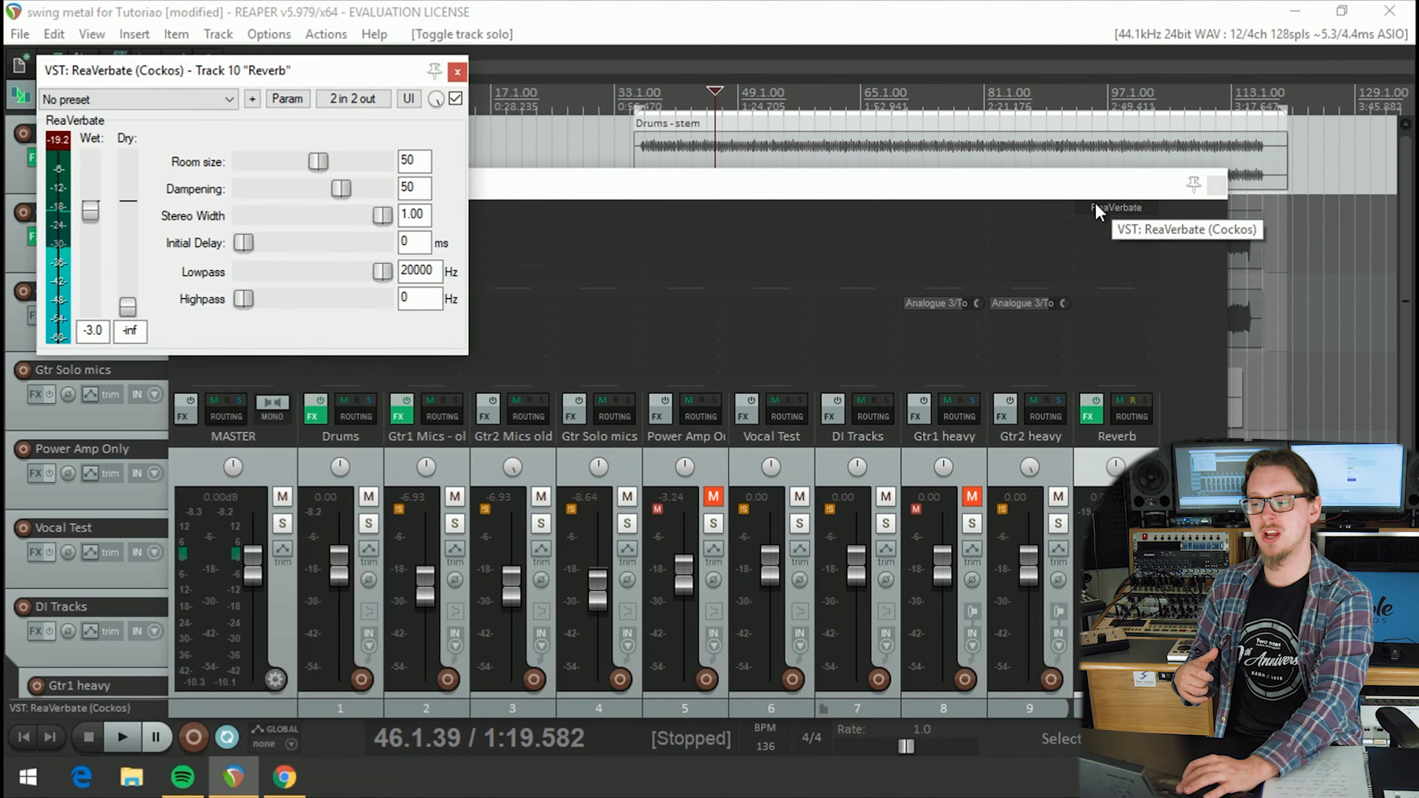
pyautogui.moveTo(342, 73); pyautogui.dragTo(475, 184)
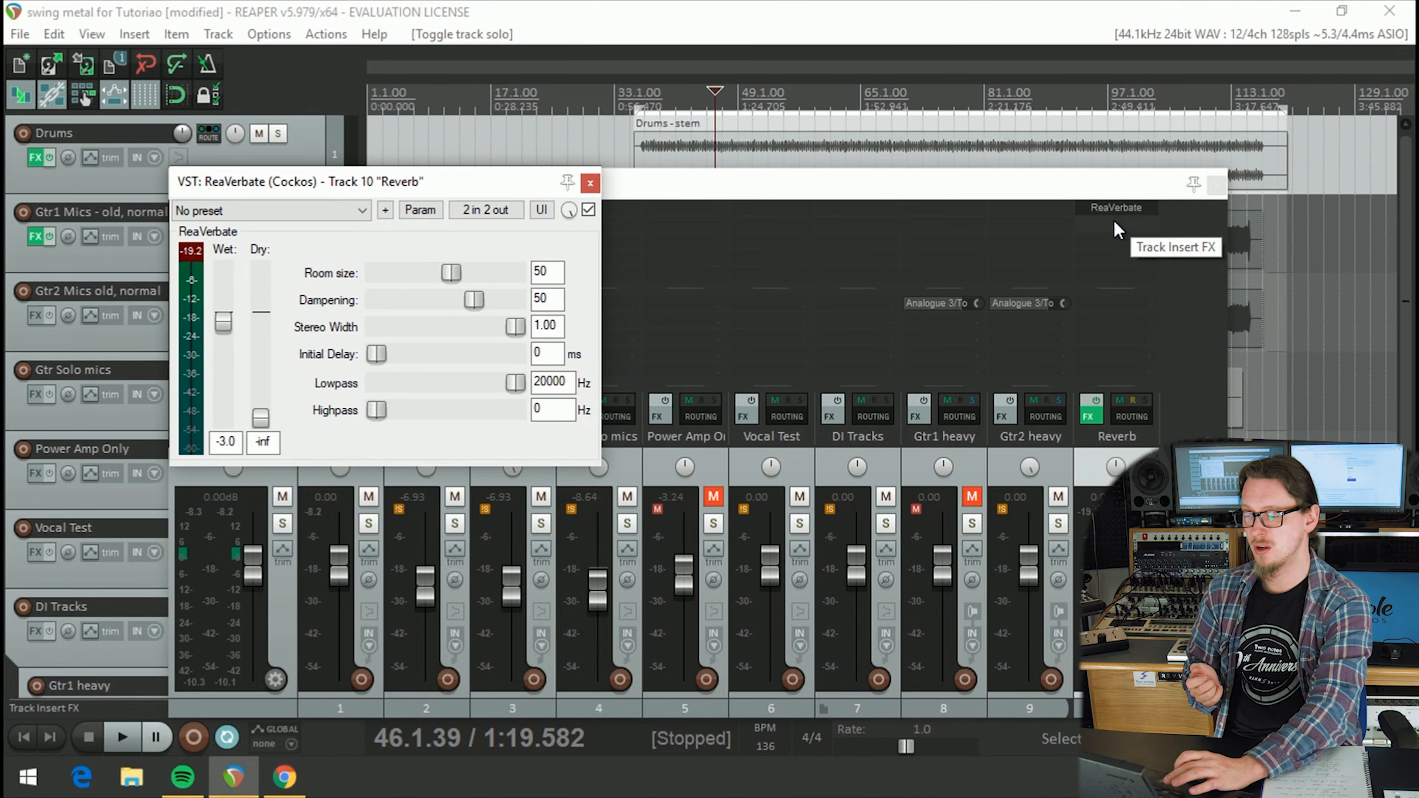
pyautogui.doubleClick(1114, 222)
pyautogui.write('eq')
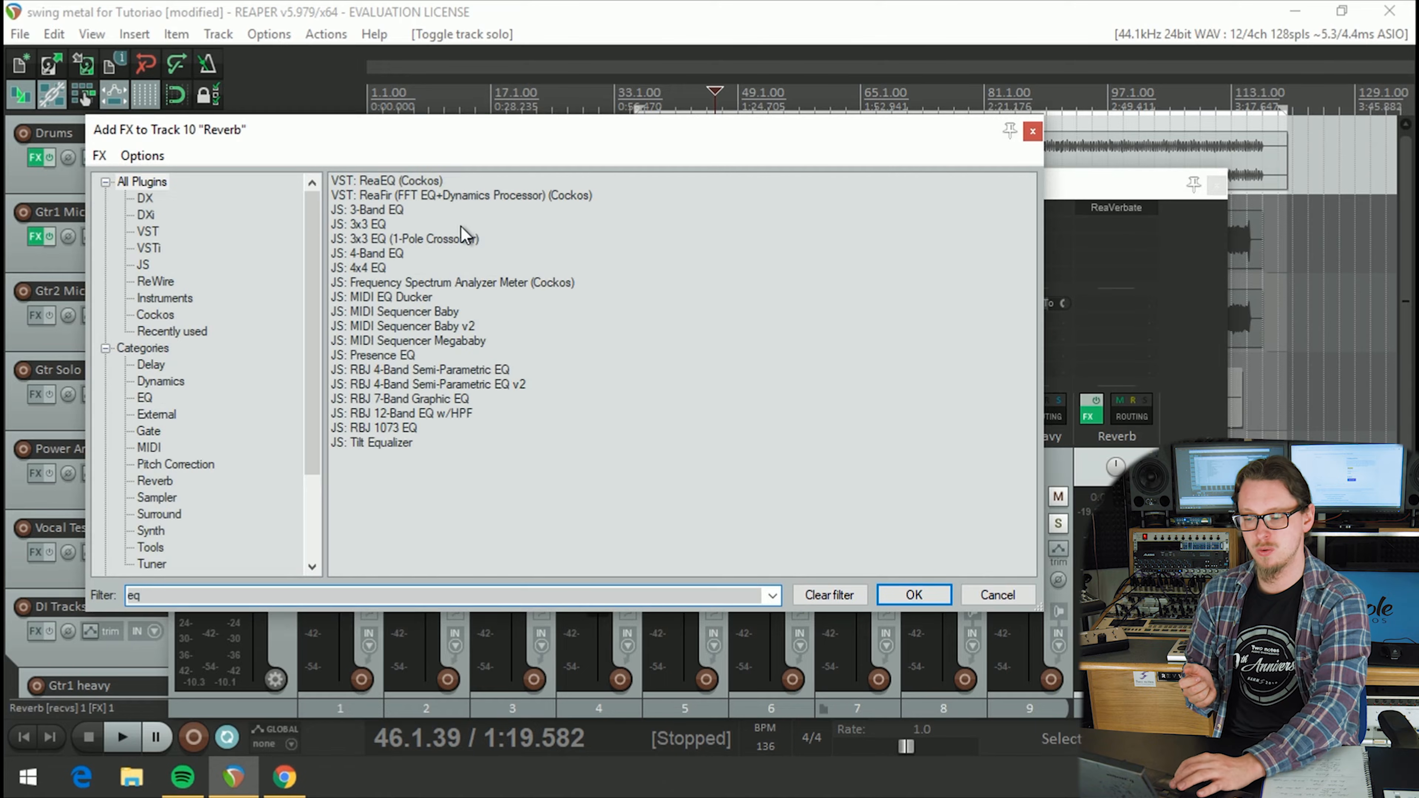
pyautogui.doubleClick(346, 182)
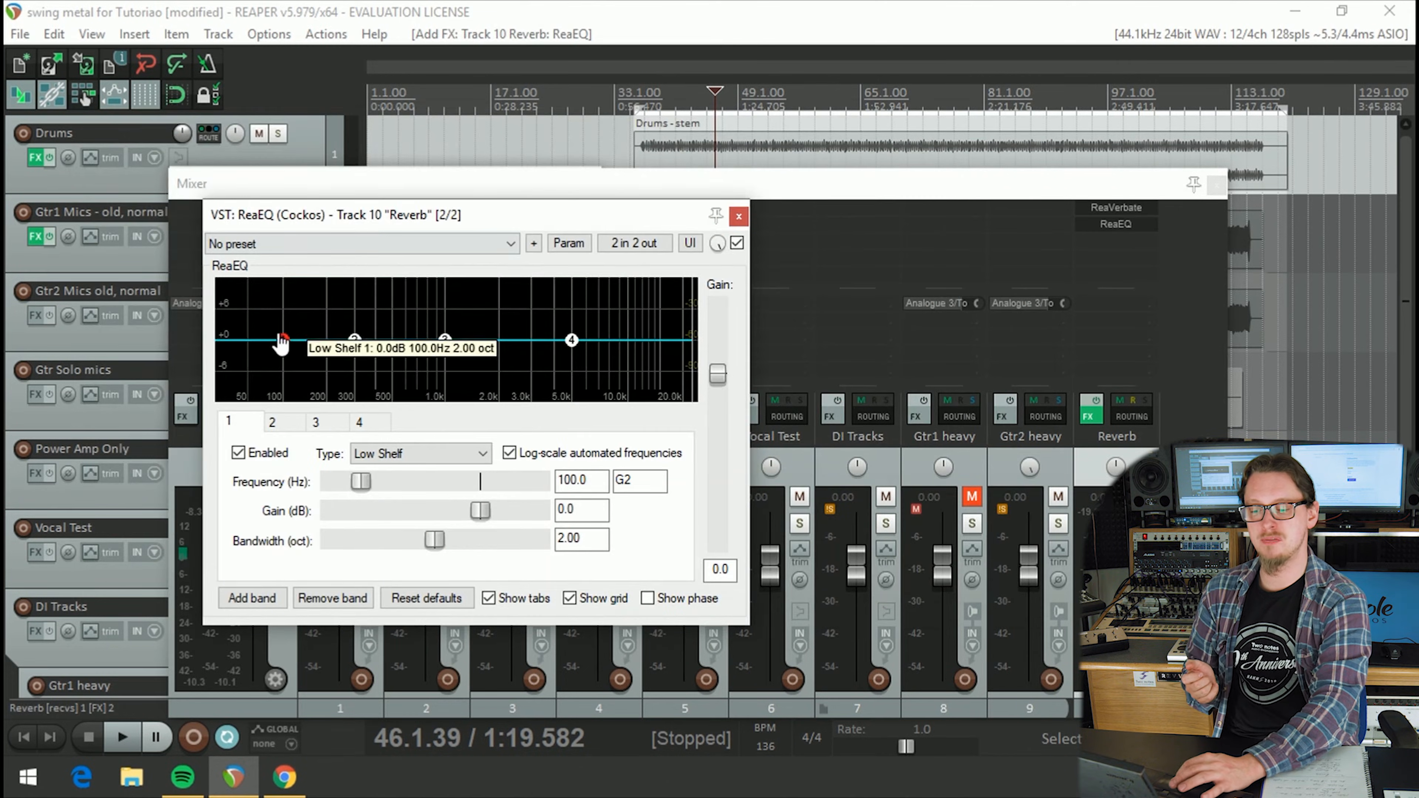
# Step: Cut ReaEQ's low shelf to -120 dB at about 224.6 Hz and high shelf to -120 dB at about 11607 Hz, and start playback
pyautogui.moveTo(277, 340); pyautogui.dragTo(341, 484)
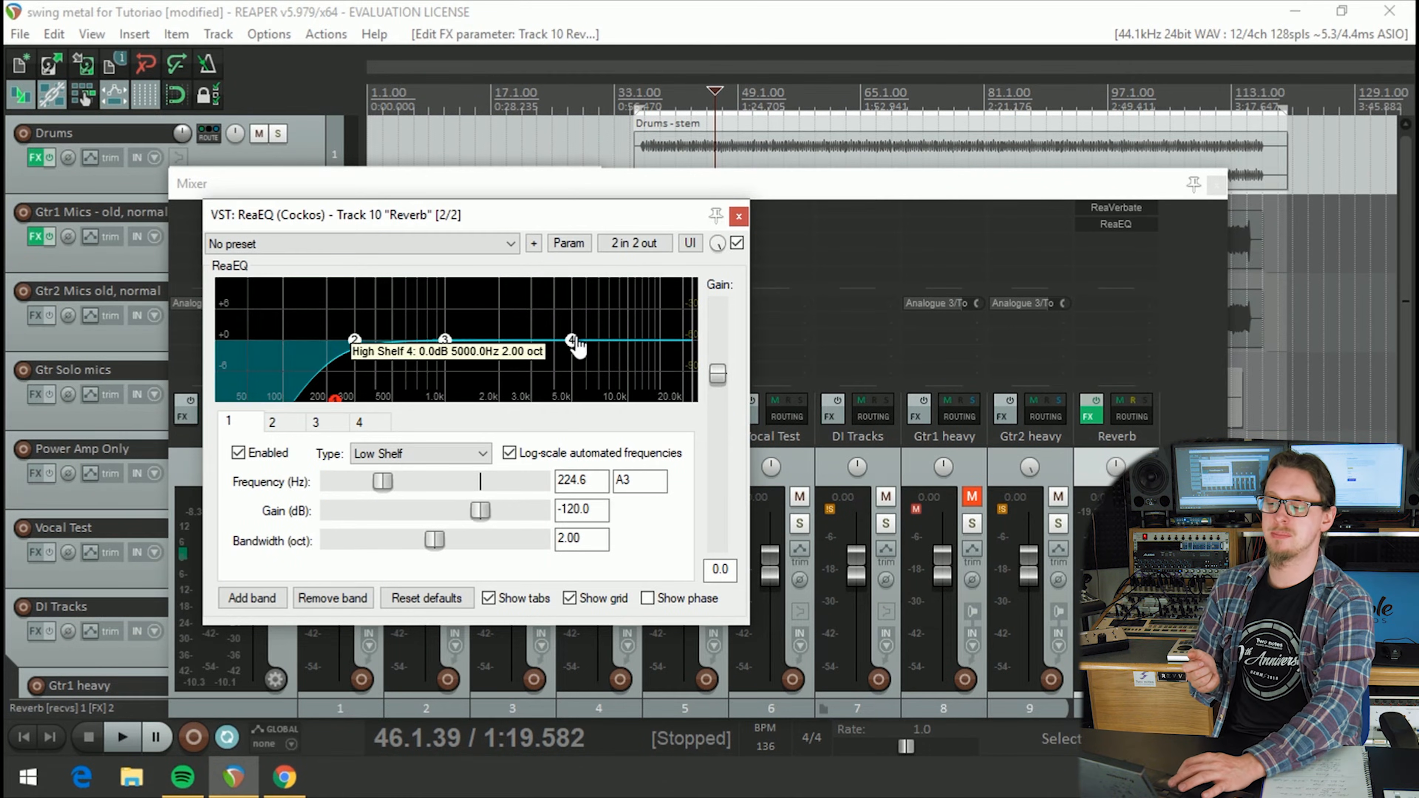
pyautogui.moveTo(571, 340); pyautogui.dragTo(641, 397)
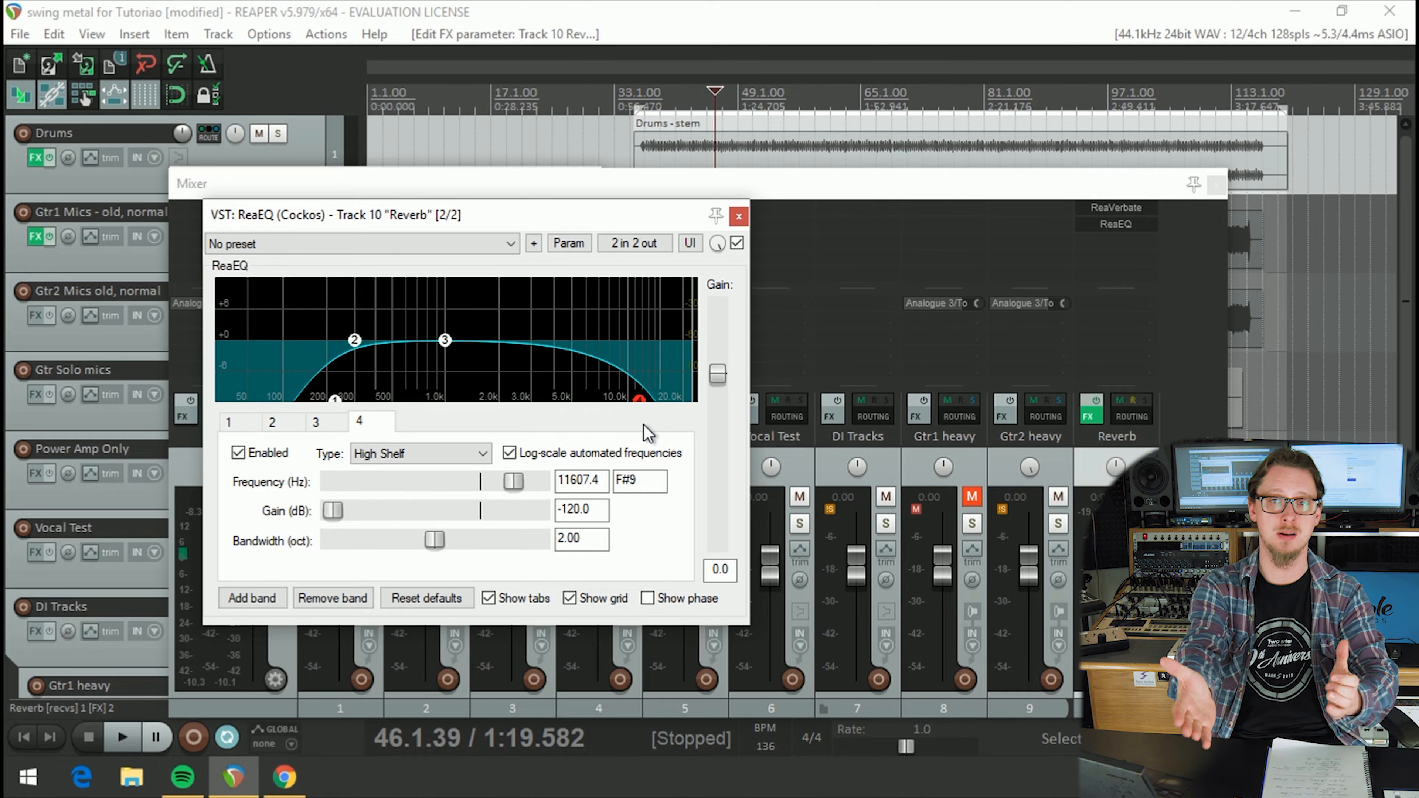
pyautogui.press('space')
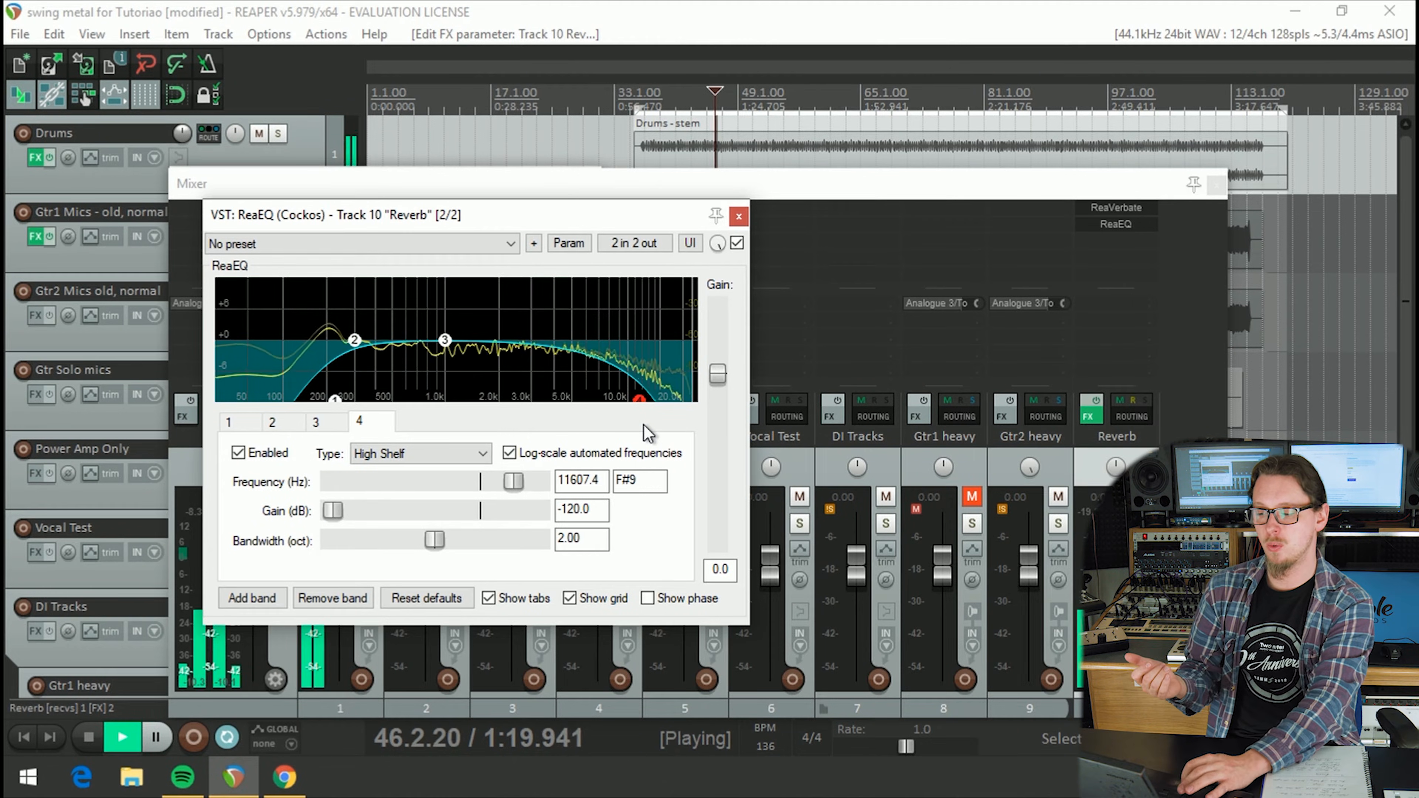
# Step: Boost ReaEQ's band 3 by about 10.8 dB at about 1013.5 Hz while listening, and close the equalizer
pyautogui.click(444, 341)
pyautogui.moveTo(444, 342); pyautogui.dragTo(445, 291)
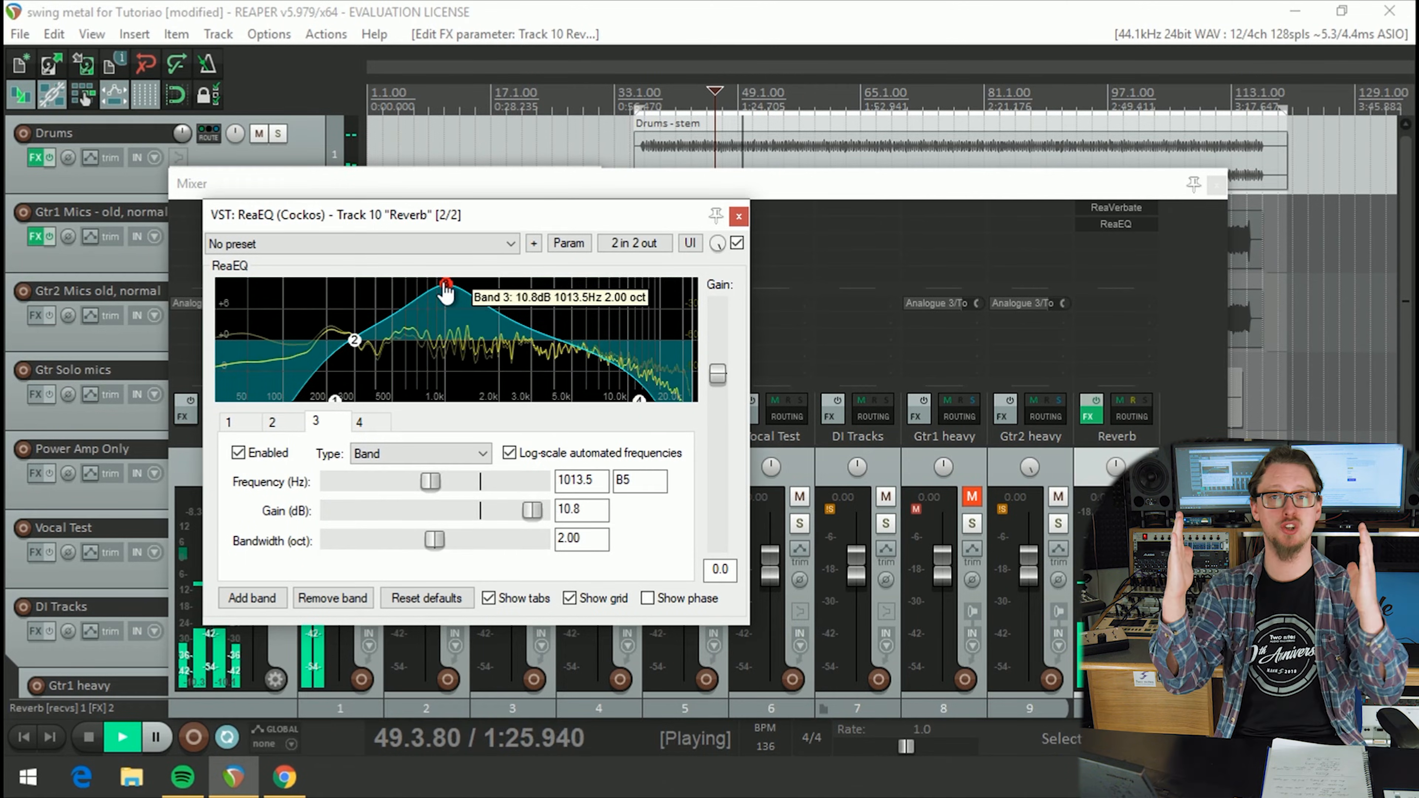
pyautogui.press('space')
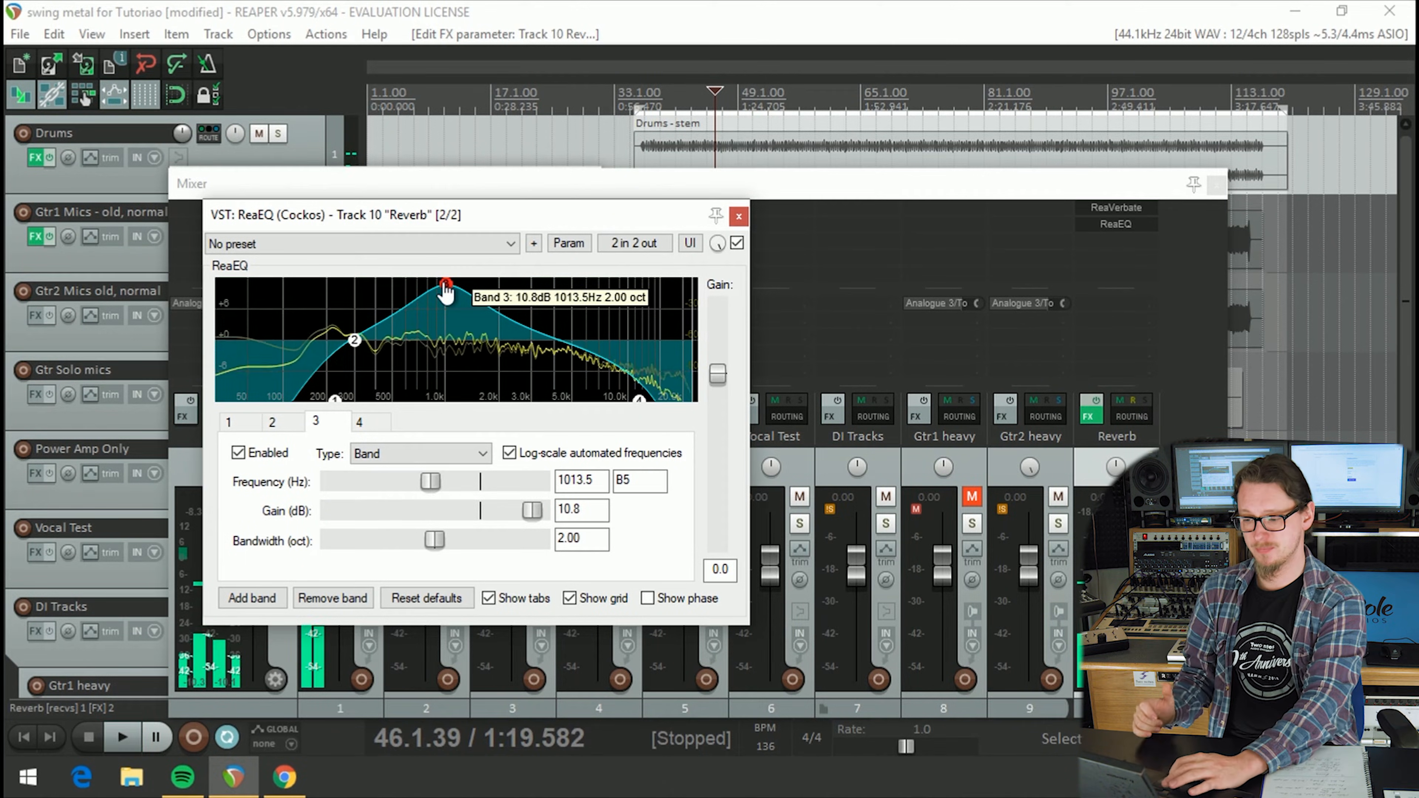
pyautogui.click(738, 216)
# Step: Solo the Drums track again and audition it with the equalized reverb
pyautogui.click(369, 524)
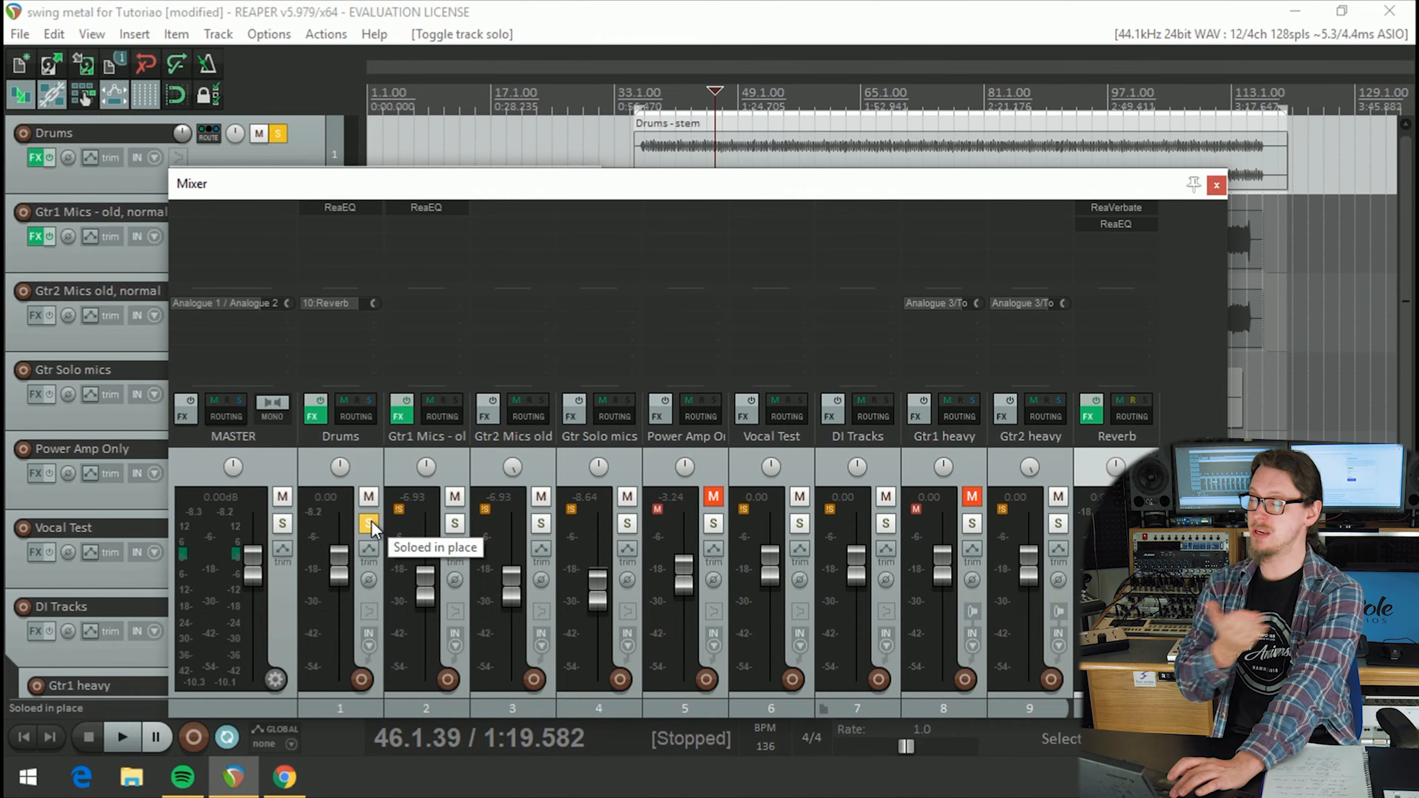
pyautogui.press('space')
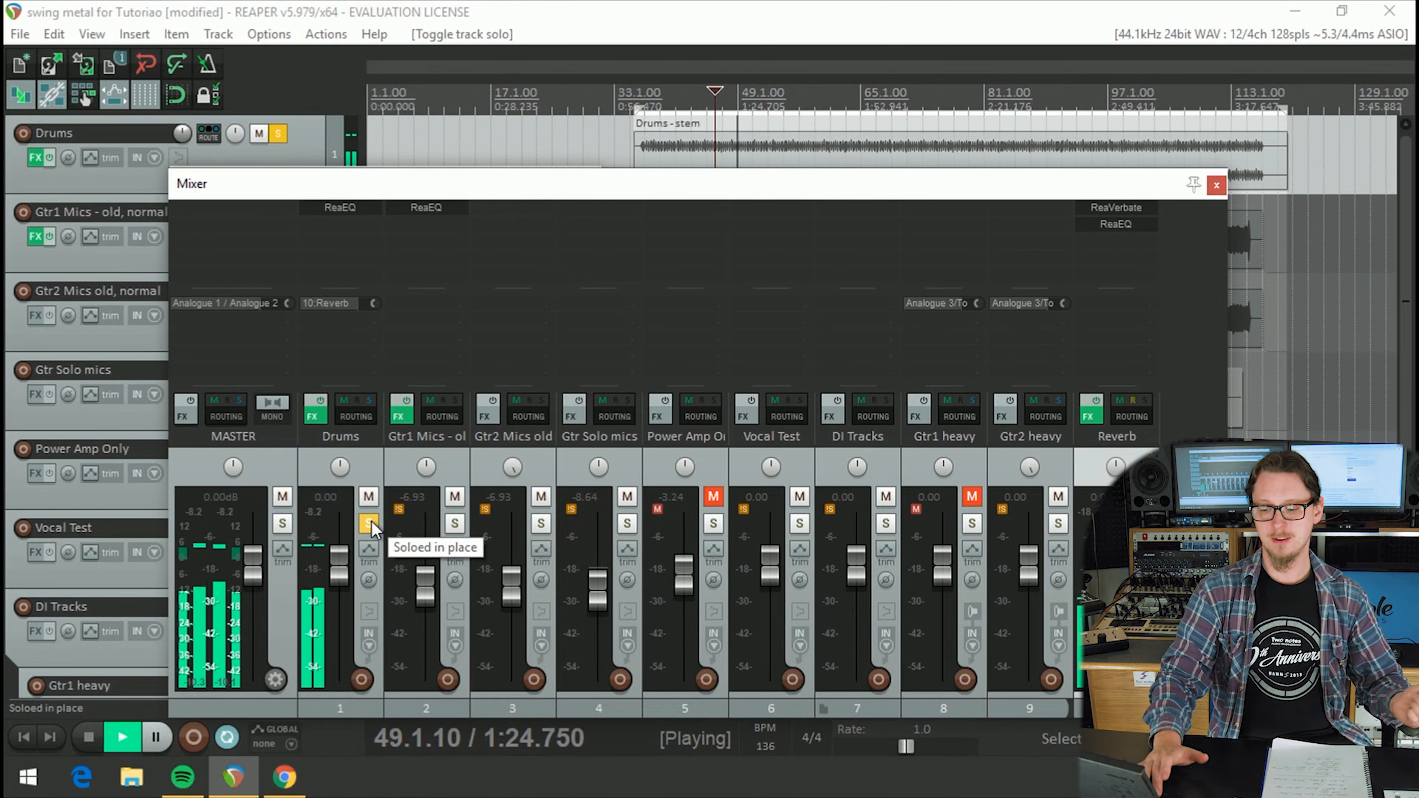
pyautogui.press('space')
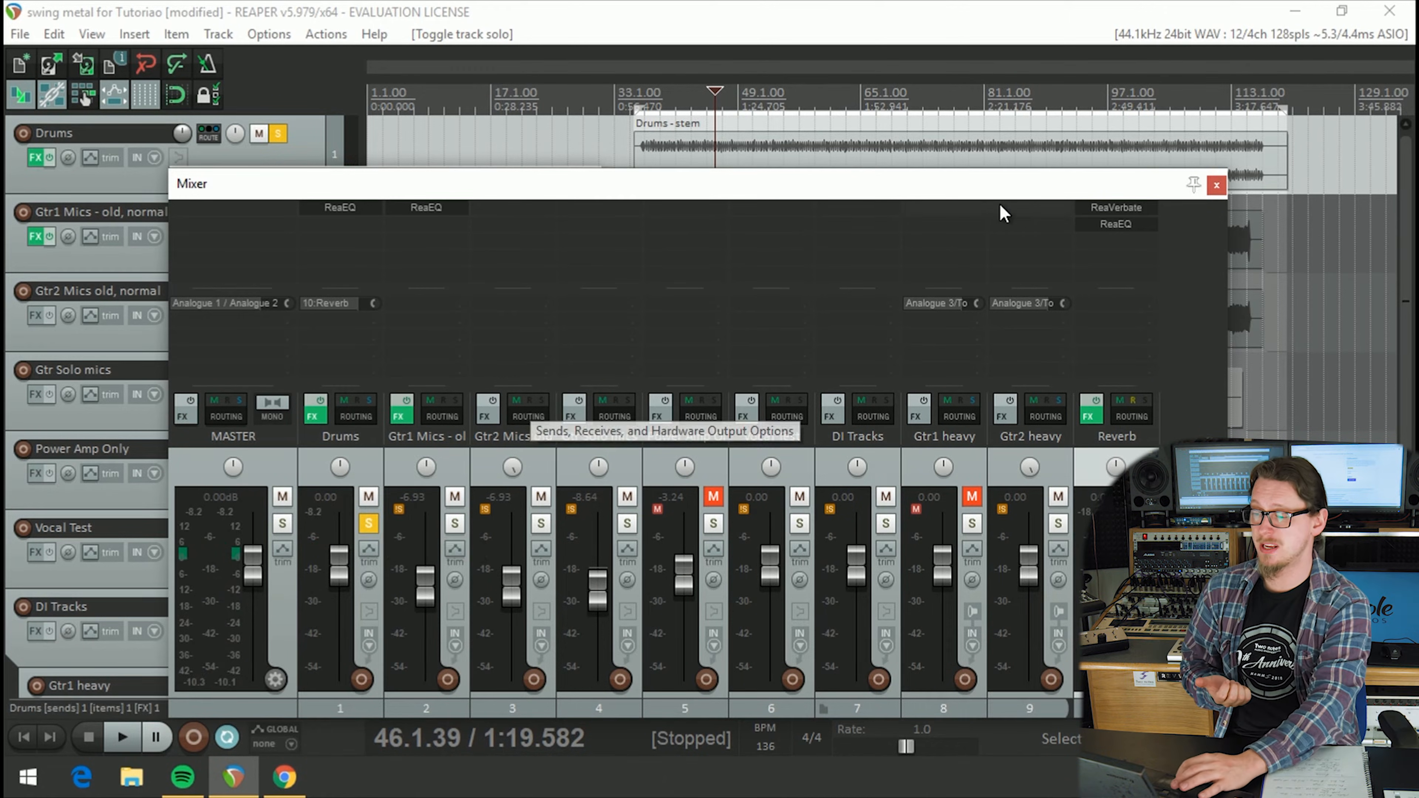
# Step: Remove ReaEQ from the Reverb track and dismiss the effects browser without adding anything
pyautogui.keyDown('alt'); pyautogui.click(1092, 225); pyautogui.keyUp('alt')
pyautogui.doubleClick(1107, 220)
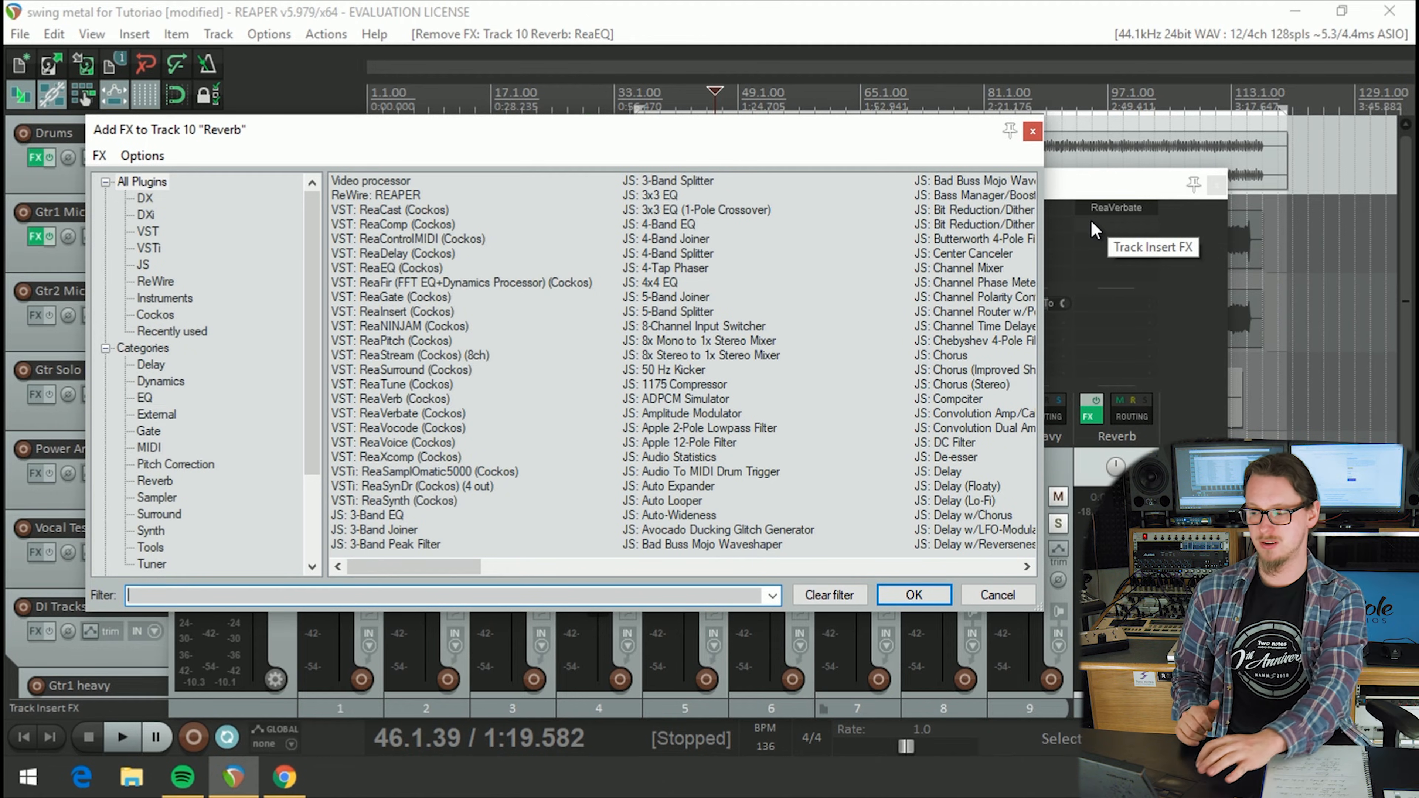
pyautogui.click(1034, 132)
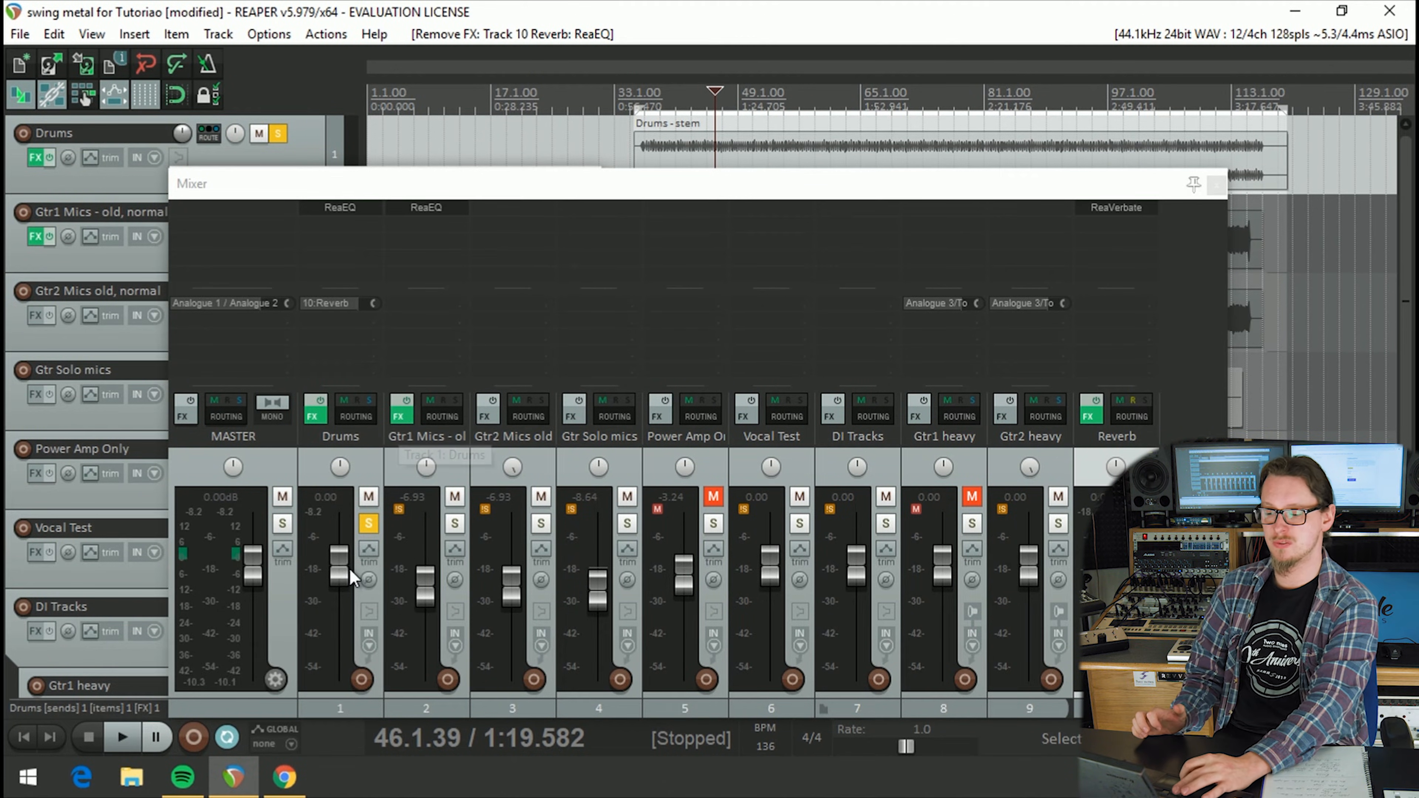
# Step: In the Drums track's routing, try the Reverb send's volume and a 51%L pan, and reset them to +0.00 dB and center
pyautogui.moveTo(357, 303); pyautogui.dragTo(352, 304)
pyautogui.click(332, 303)
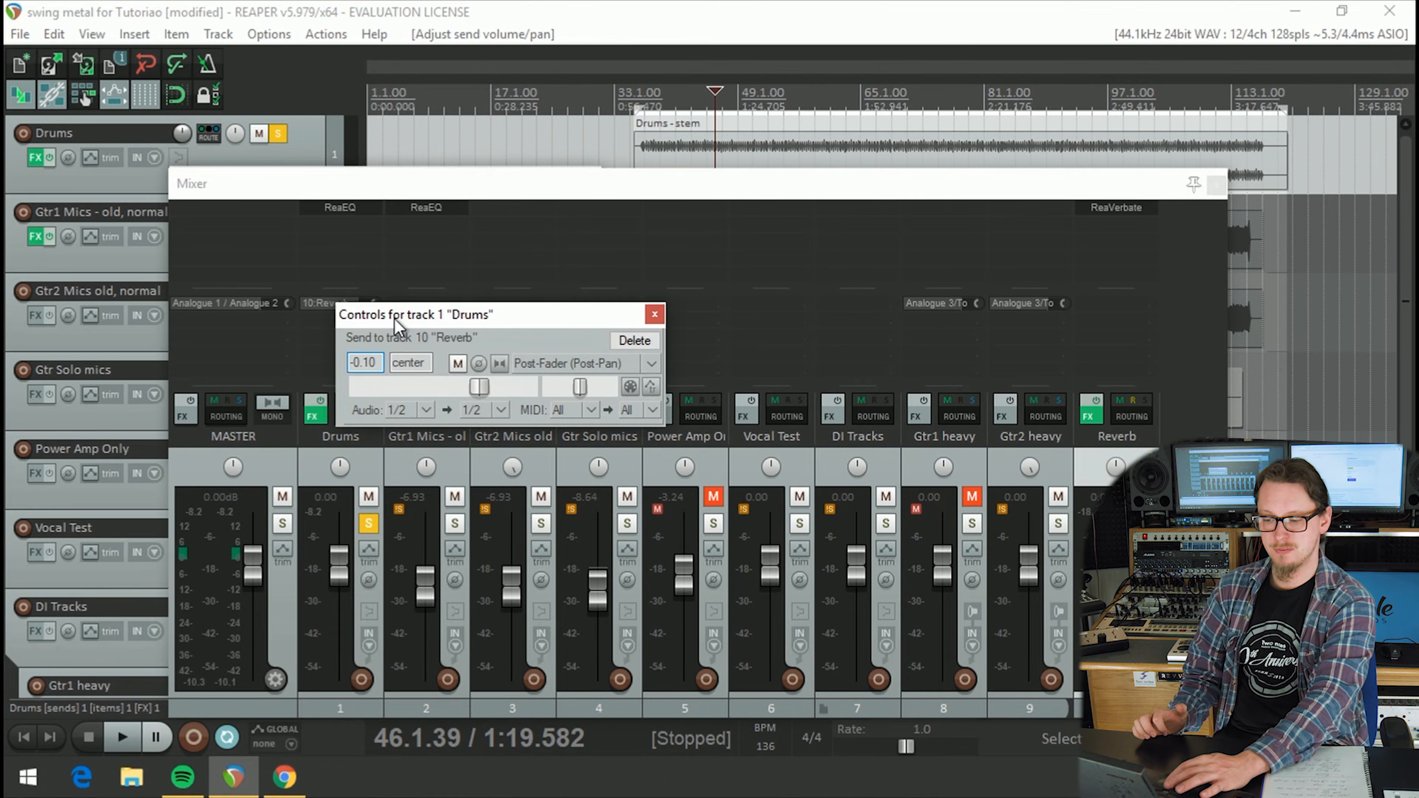
pyautogui.click(356, 410)
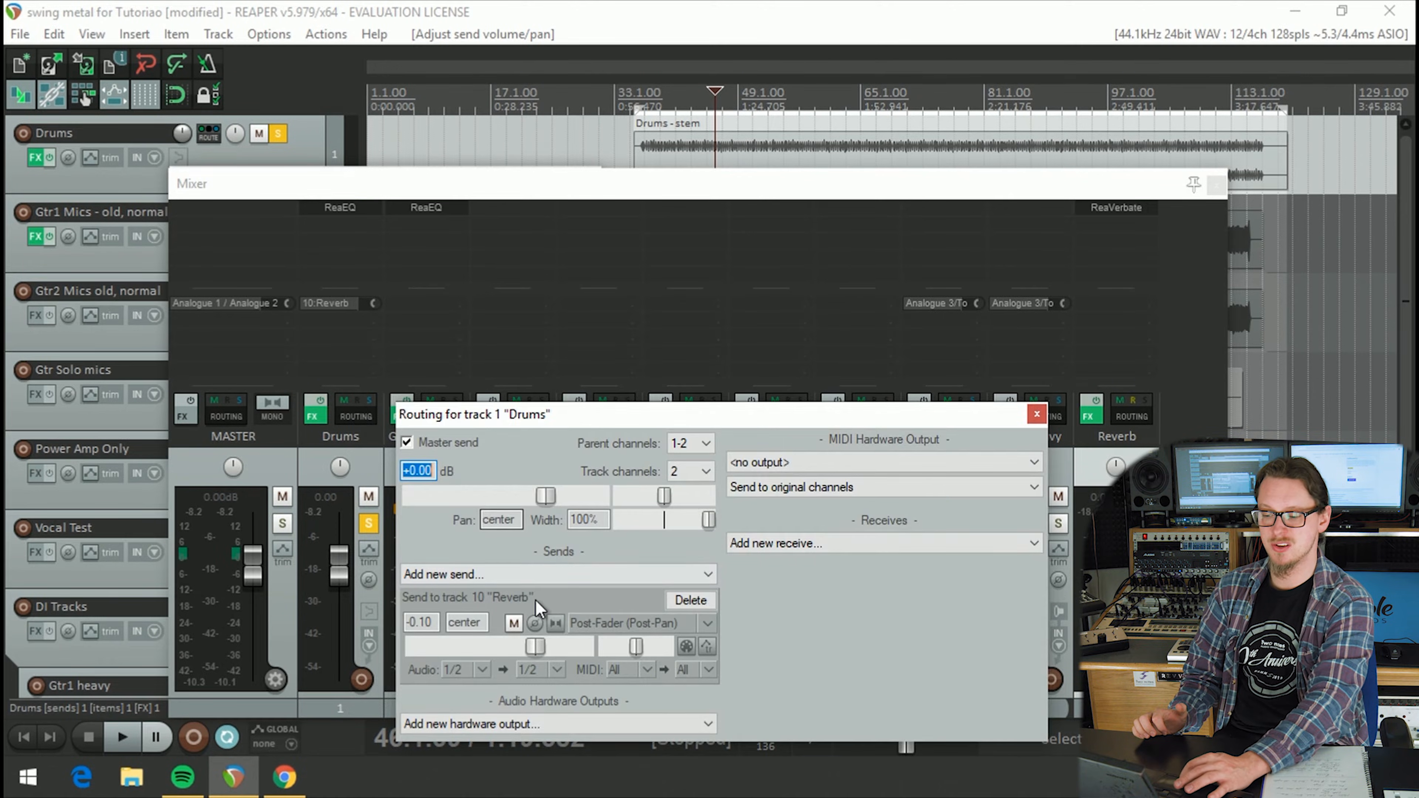
pyautogui.moveTo(626, 414); pyautogui.dragTo(601, 334)
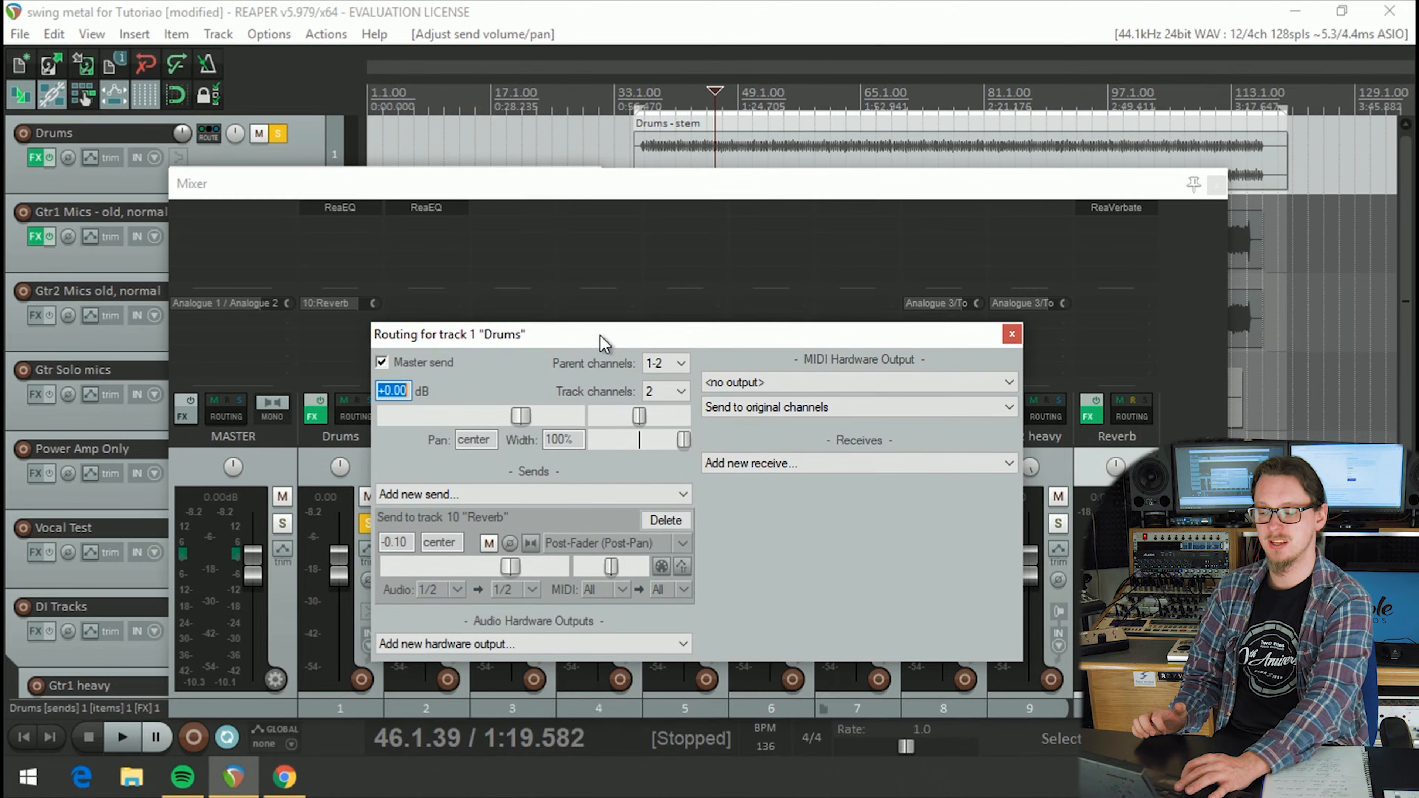
pyautogui.moveTo(315, 302)
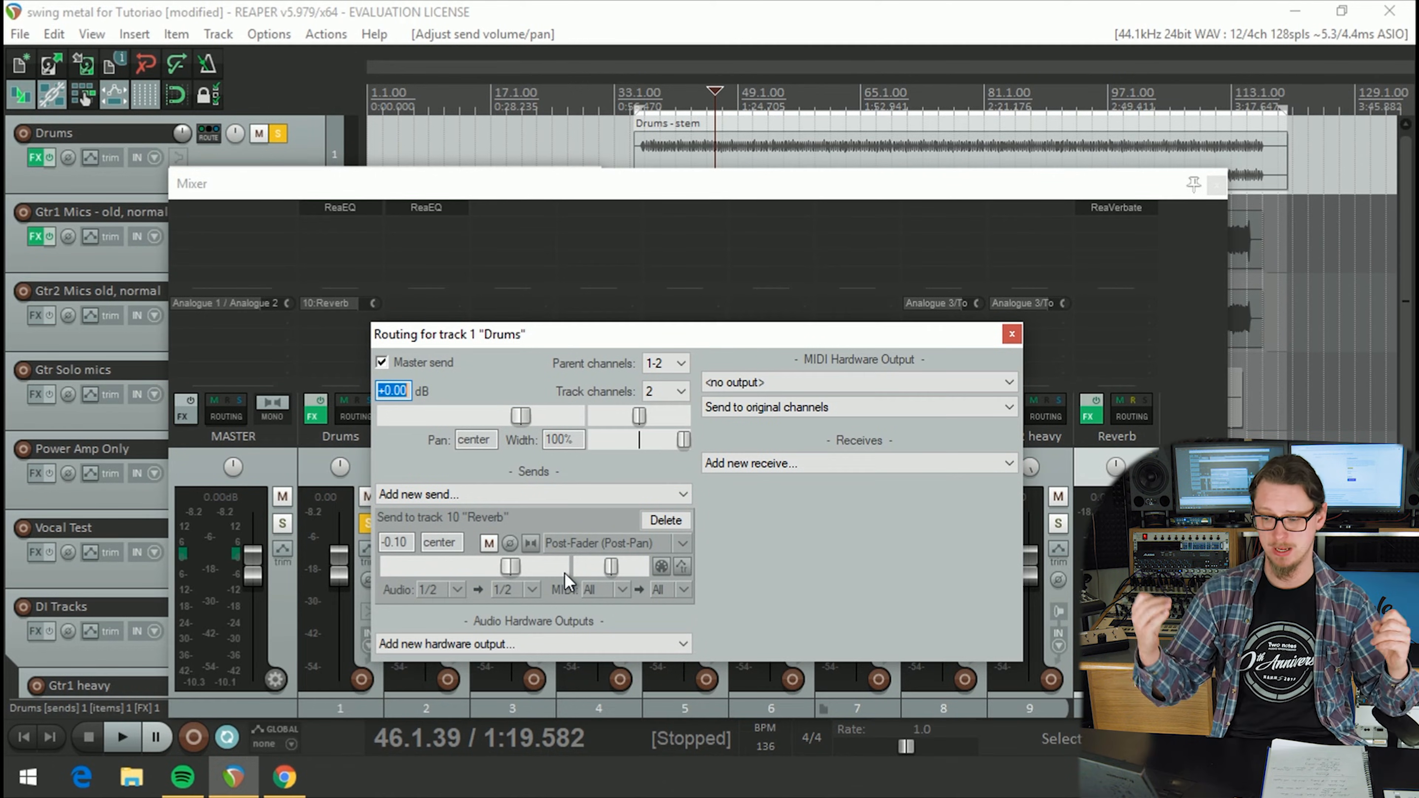
pyautogui.moveTo(508, 569)
pyautogui.mouseDown()
pyautogui.moveTo(443, 572)
pyautogui.moveTo(499, 572)
pyautogui.mouseUp()
pyautogui.doubleClick(497, 569)
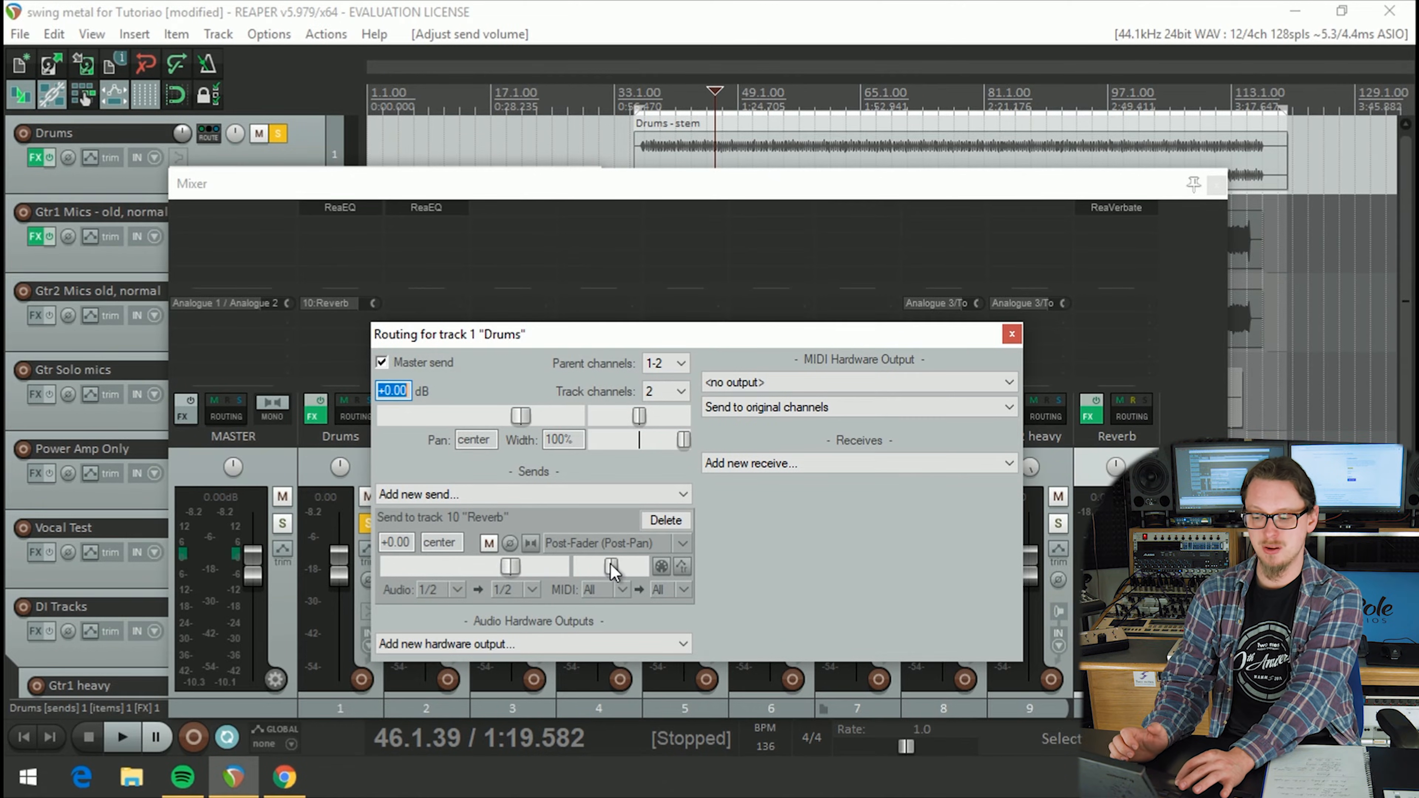
pyautogui.moveTo(594, 571); pyautogui.dragTo(596, 571)
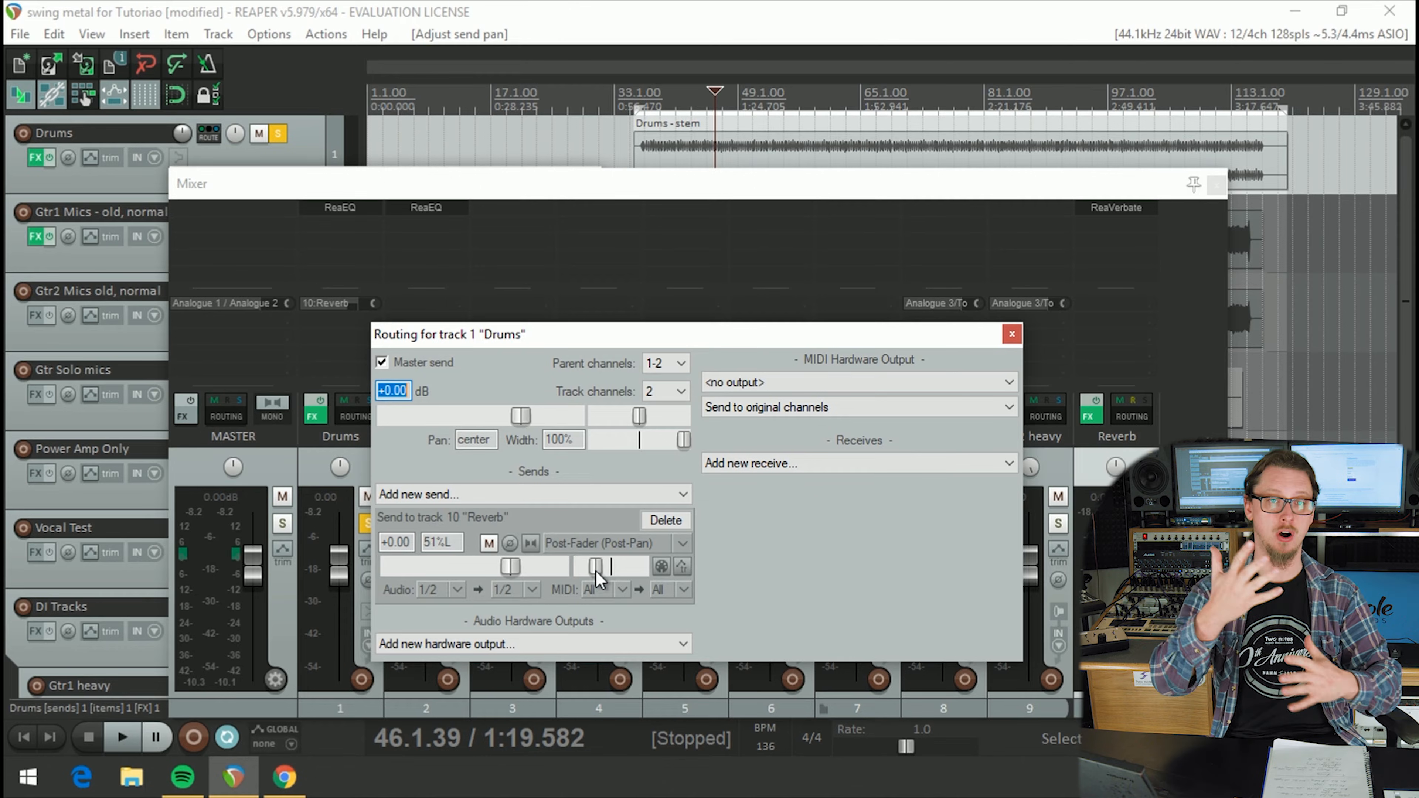
pyautogui.doubleClick(596, 571)
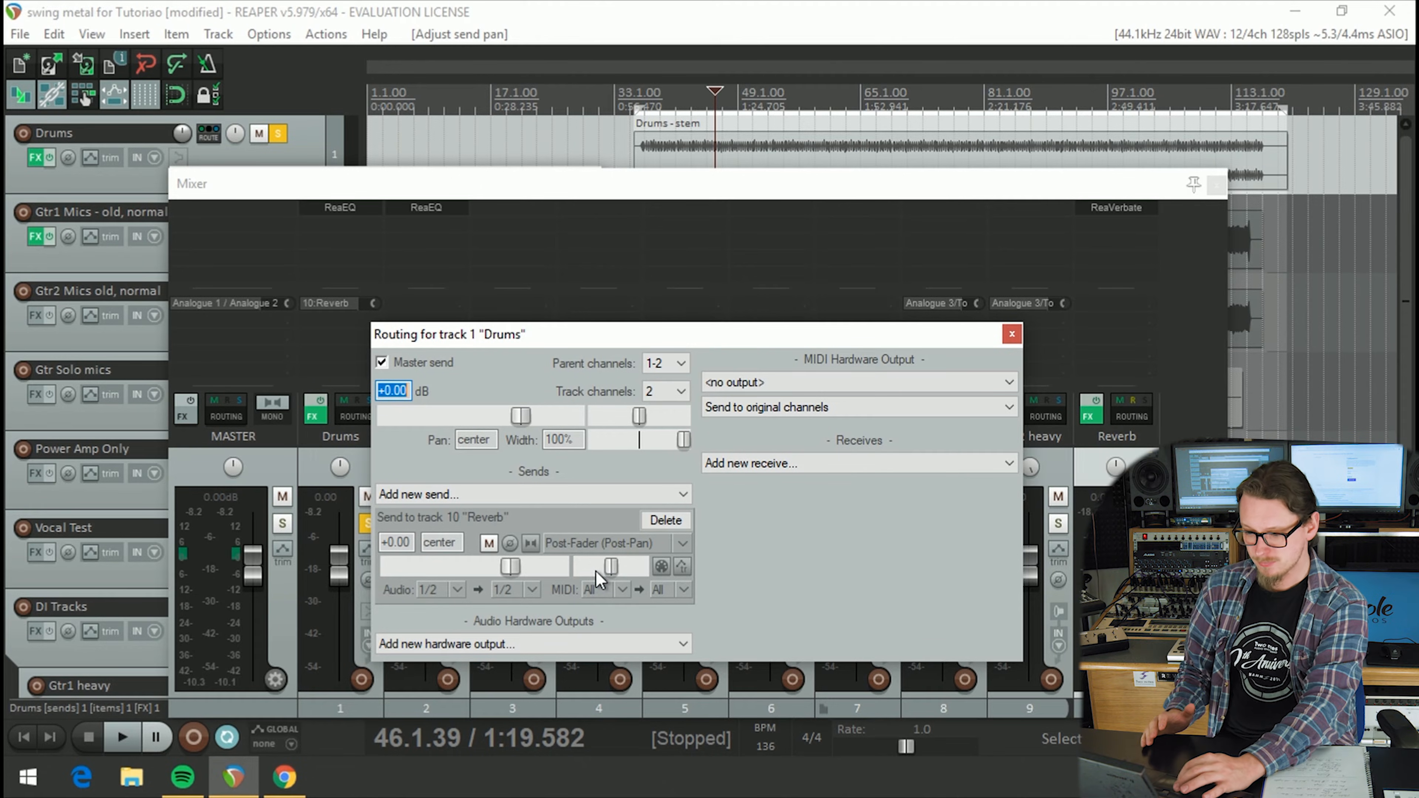
pyautogui.doubleClick(504, 573)
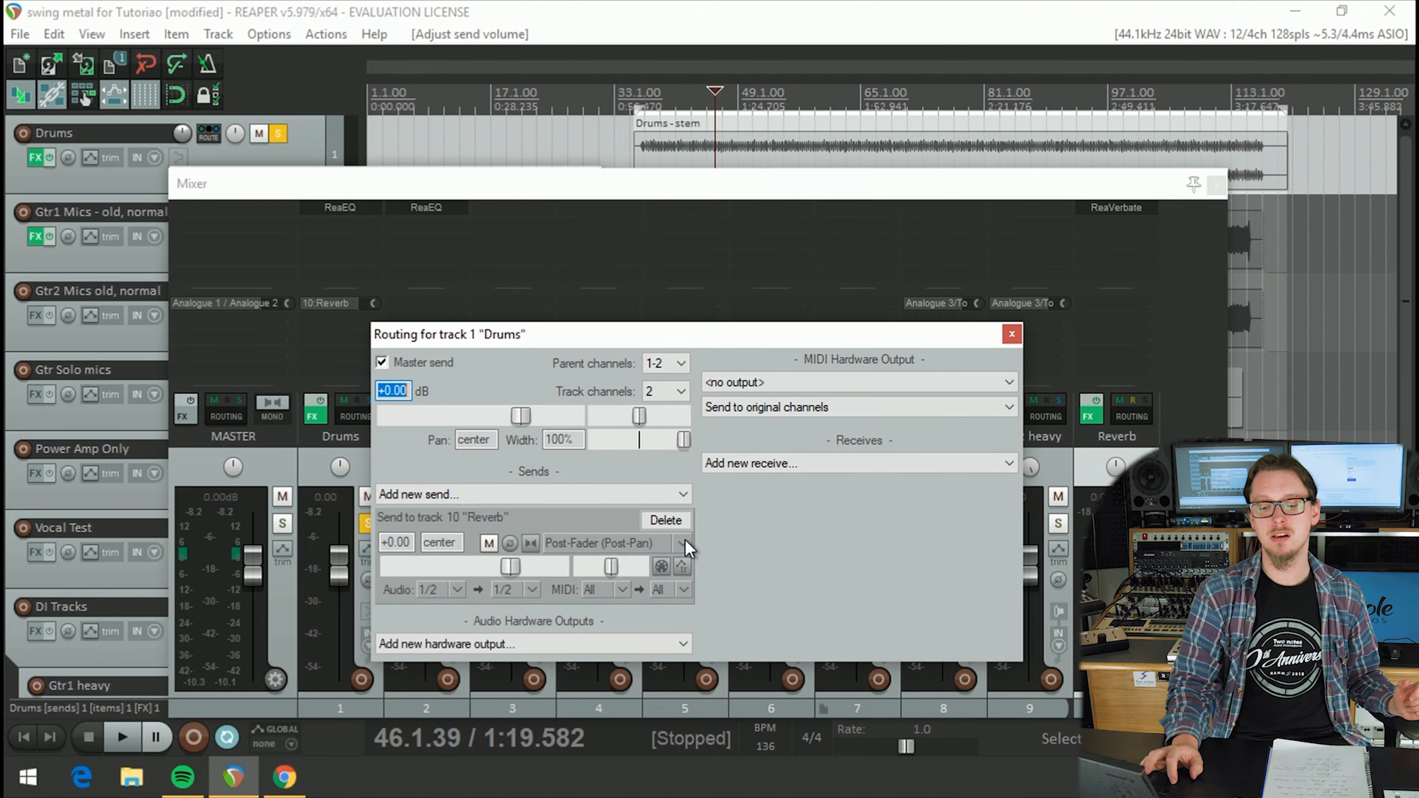
# Step: Lower the Drums track's volume to about -36.1 dB, raise it to -19.5 dB while listening, and stop playback
pyautogui.moveTo(339, 565); pyautogui.dragTo(369, 648)
pyautogui.press('space')
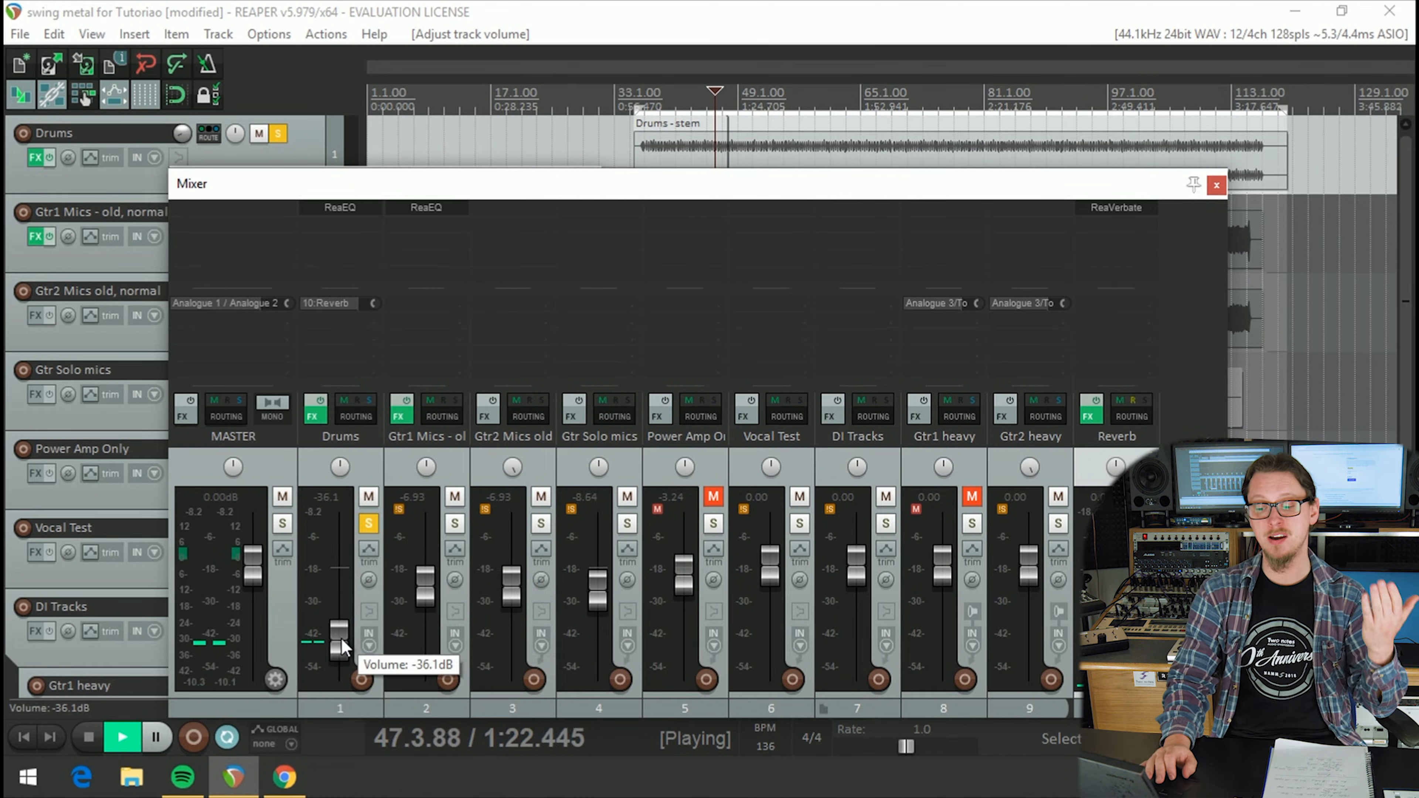
pyautogui.moveTo(343, 640)
pyautogui.mouseDown()
pyautogui.moveTo(335, 563)
pyautogui.moveTo(335, 628)
pyautogui.mouseUp()
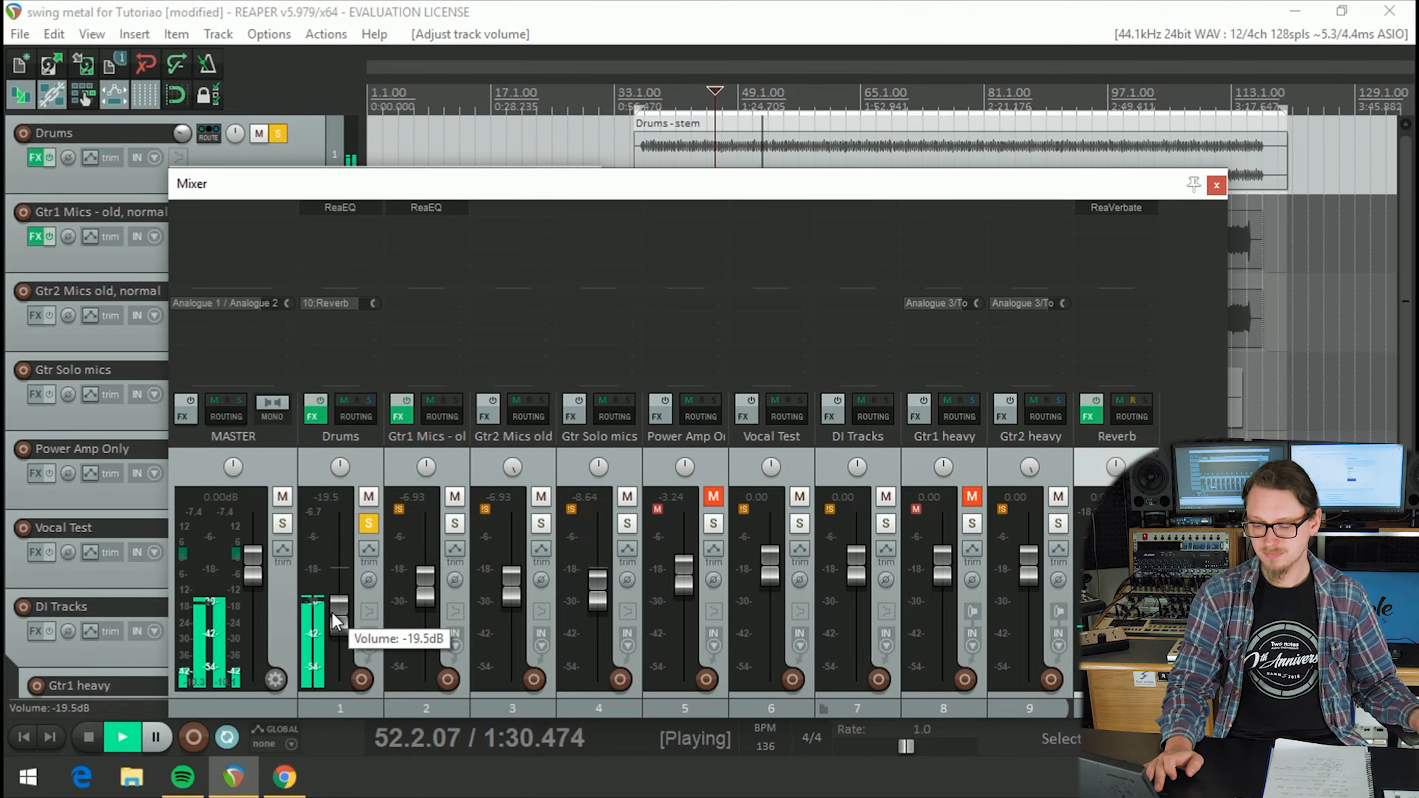
pyautogui.press('space')
# Step: Switch the Drums track's send to Reverb to Pre-Fader (Post-FX), and look at the ReaEQ on Drums
pyautogui.click(358, 418)
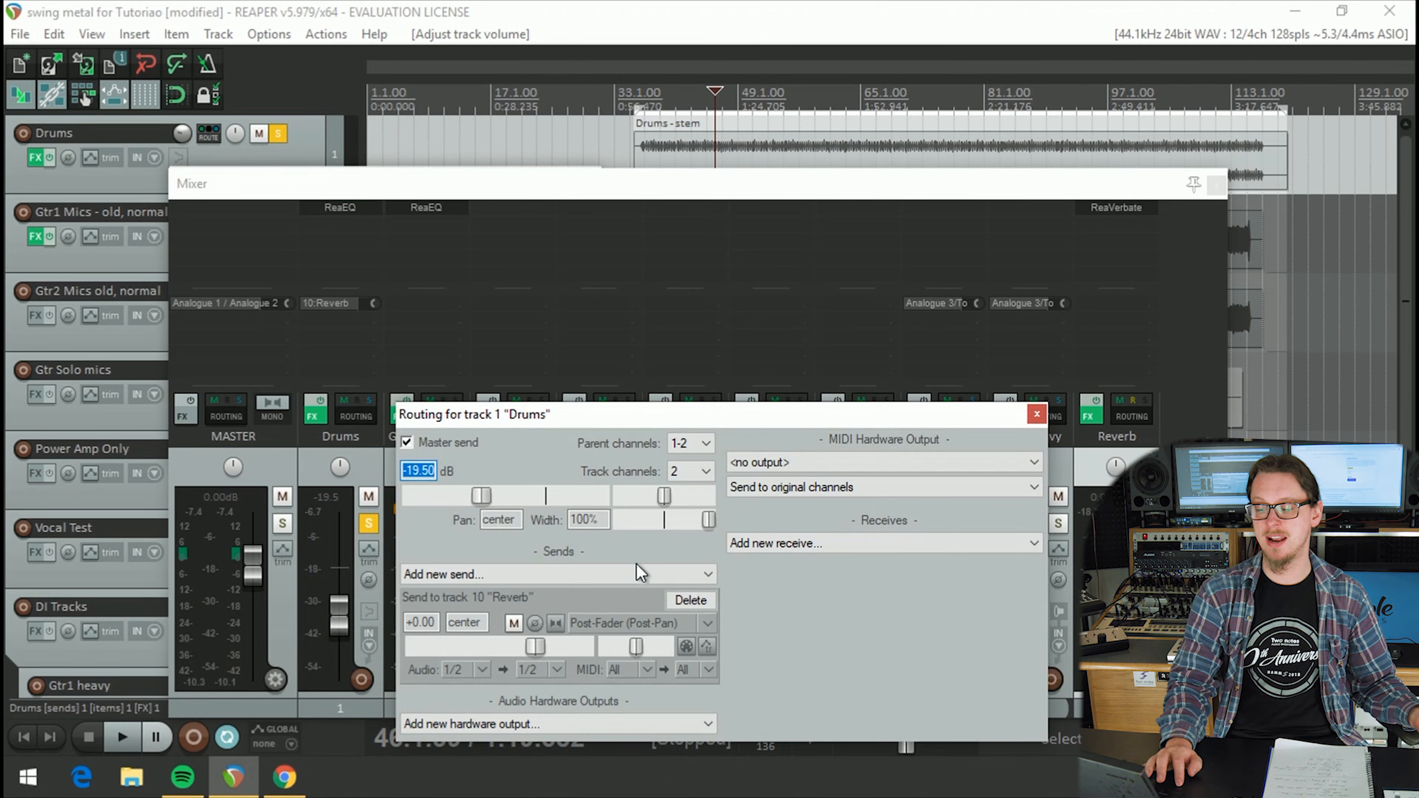
pyautogui.click(706, 620)
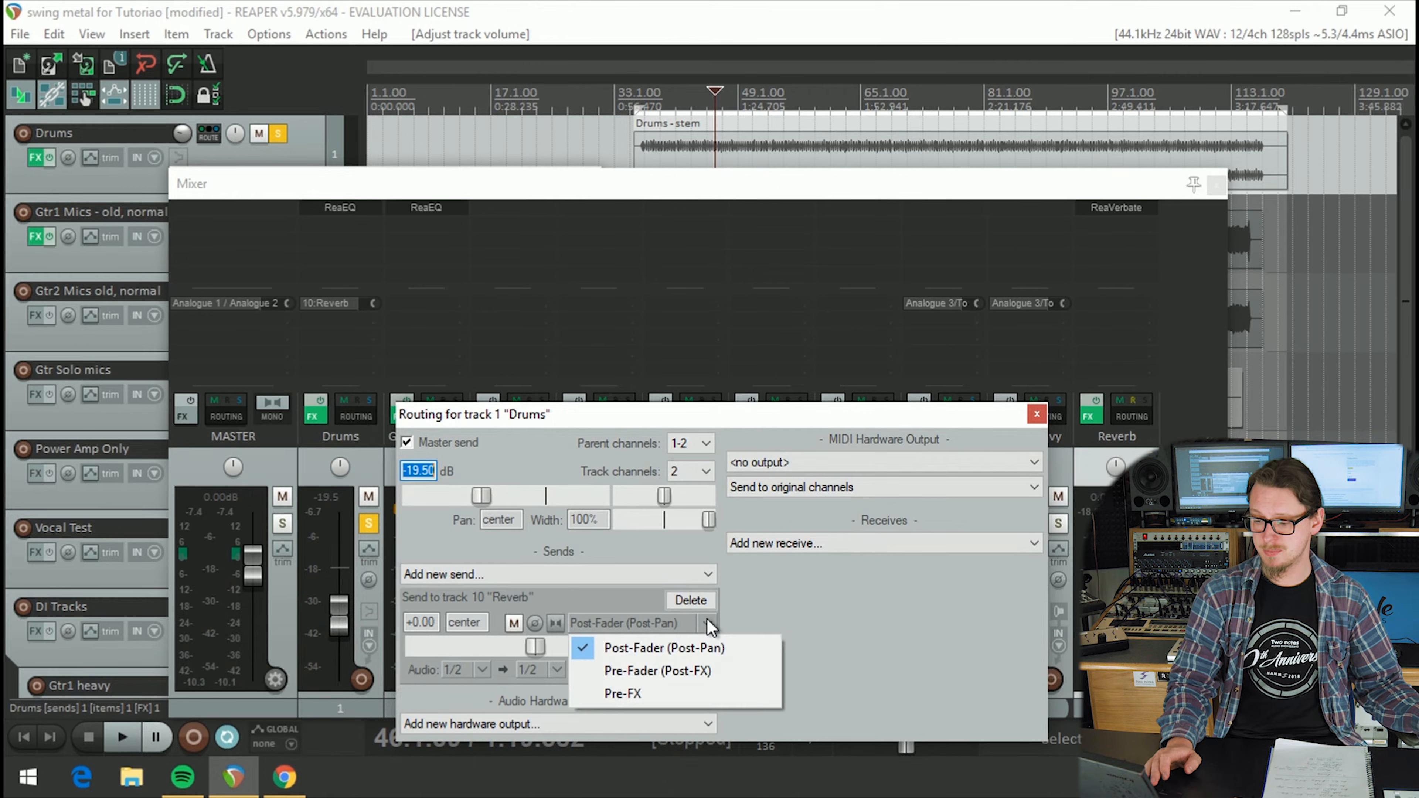
pyautogui.click(673, 671)
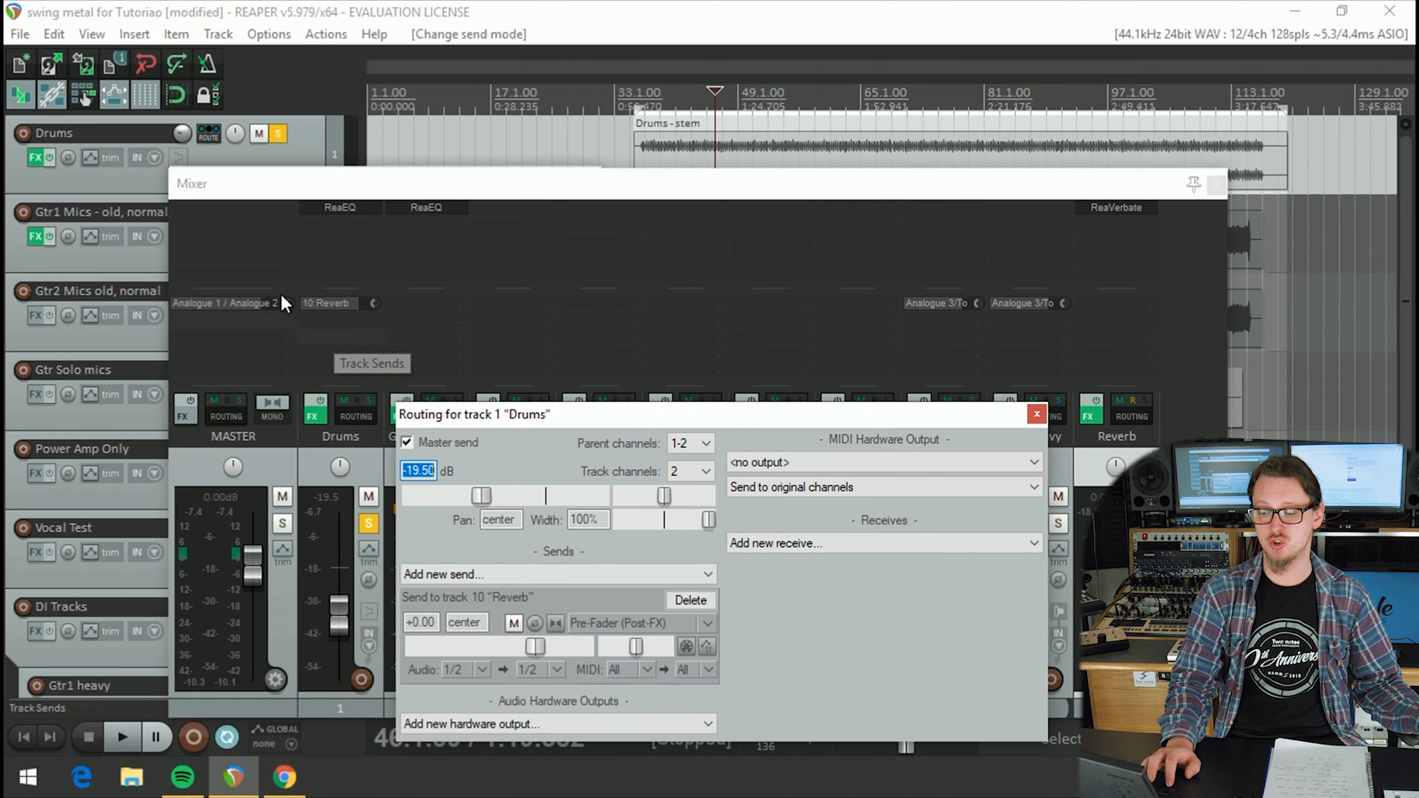
pyautogui.click(340, 207)
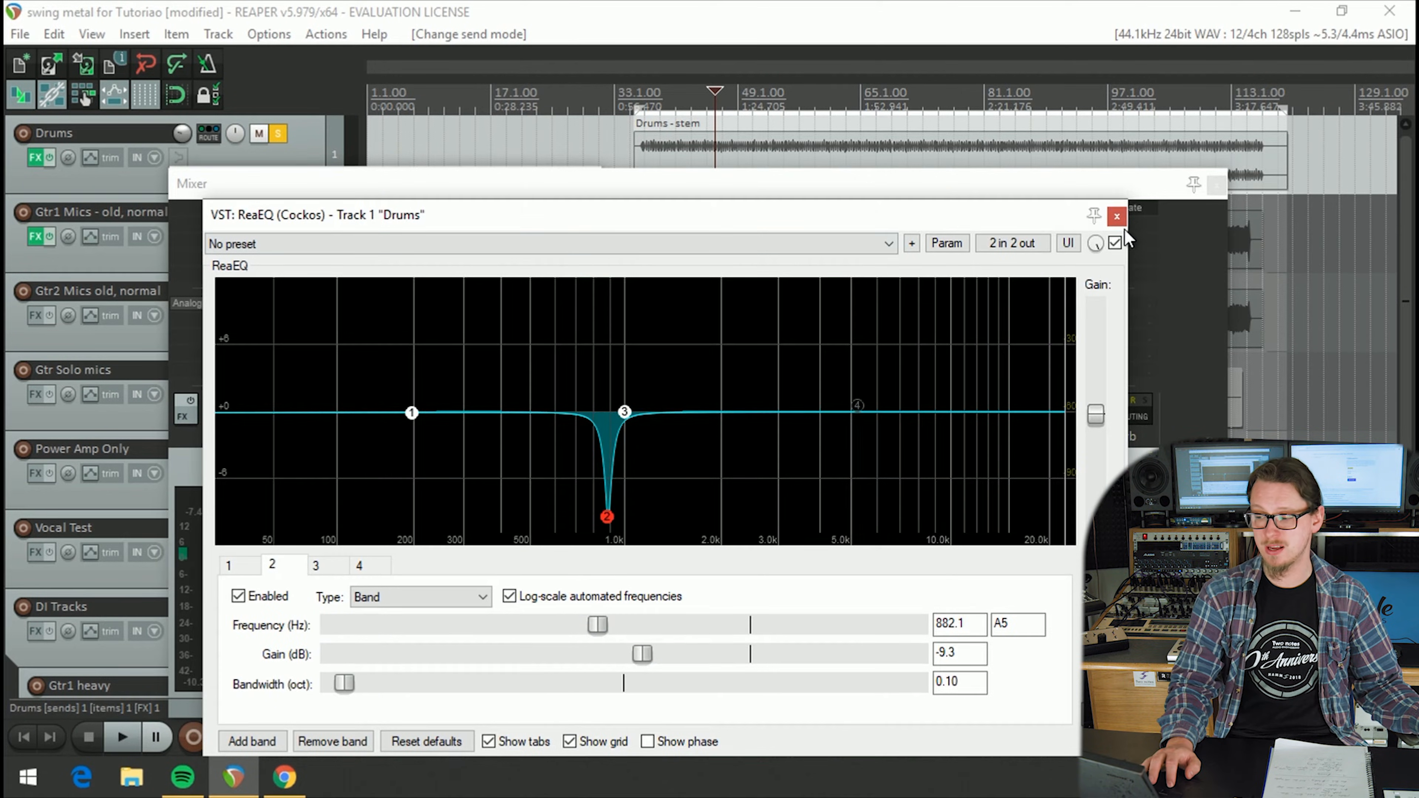
pyautogui.click(1117, 216)
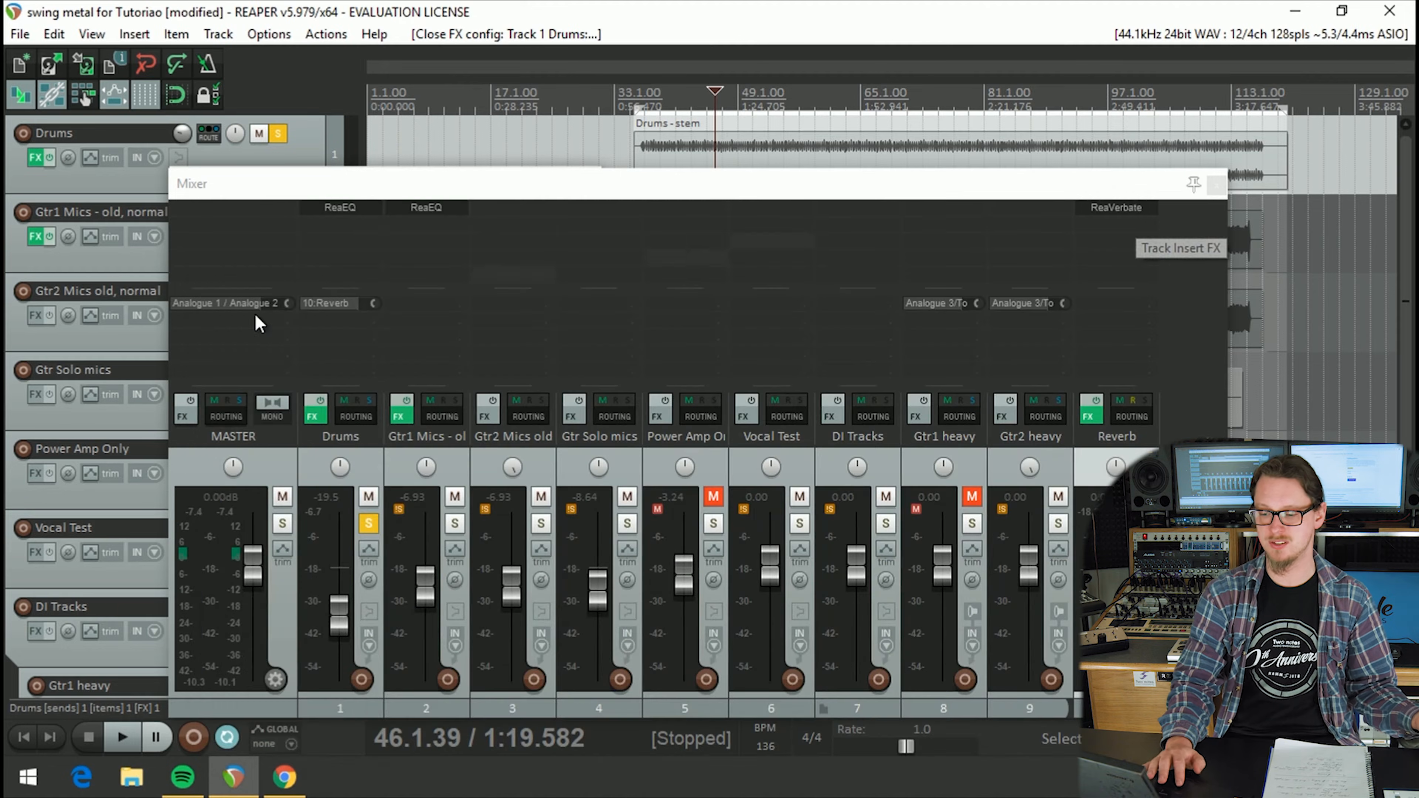
# Step: Raise the Drums track's volume to about -1.79 dB, audition it with the reverb, and stop playback
pyautogui.moveTo(338, 614); pyautogui.dragTo(340, 560)
pyautogui.press('space')
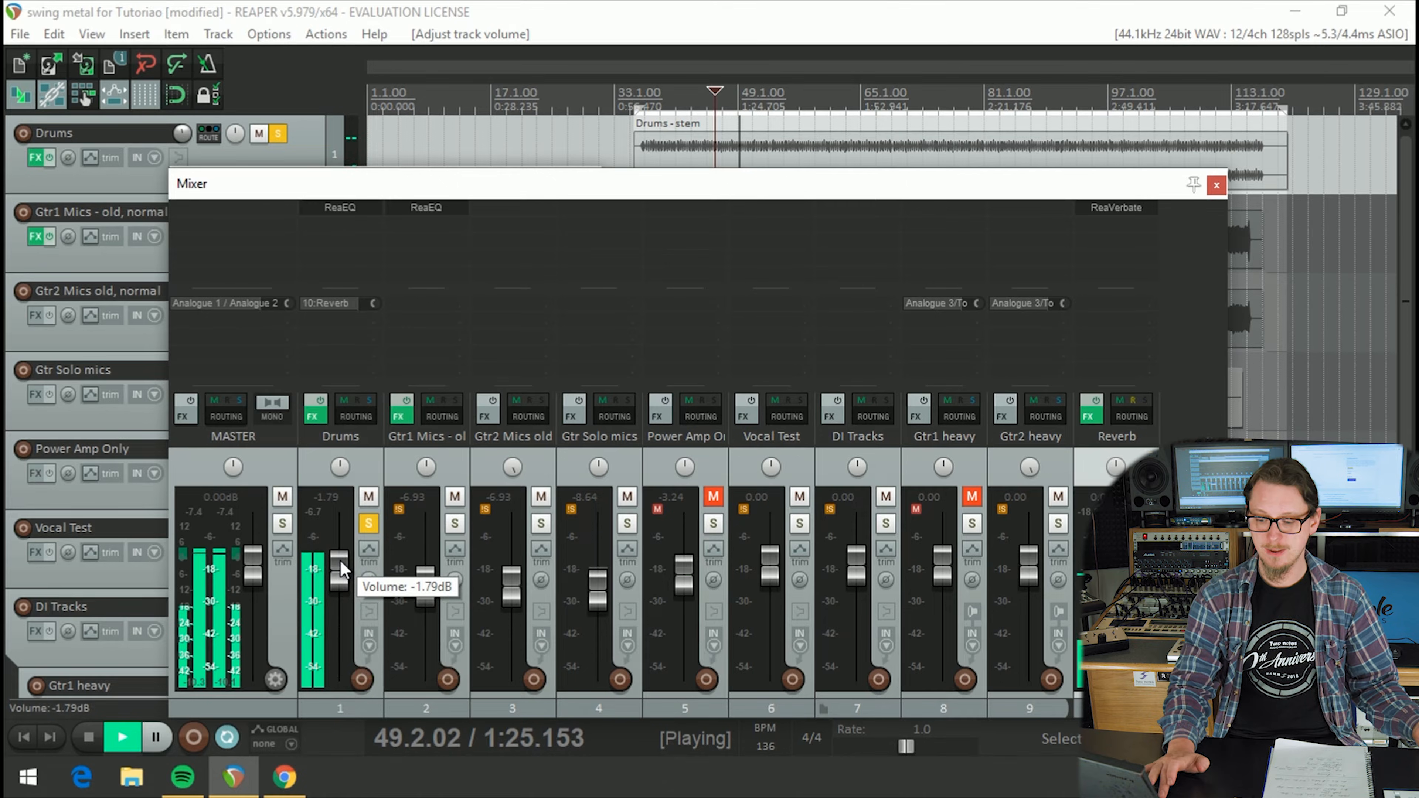
pyautogui.press('space')
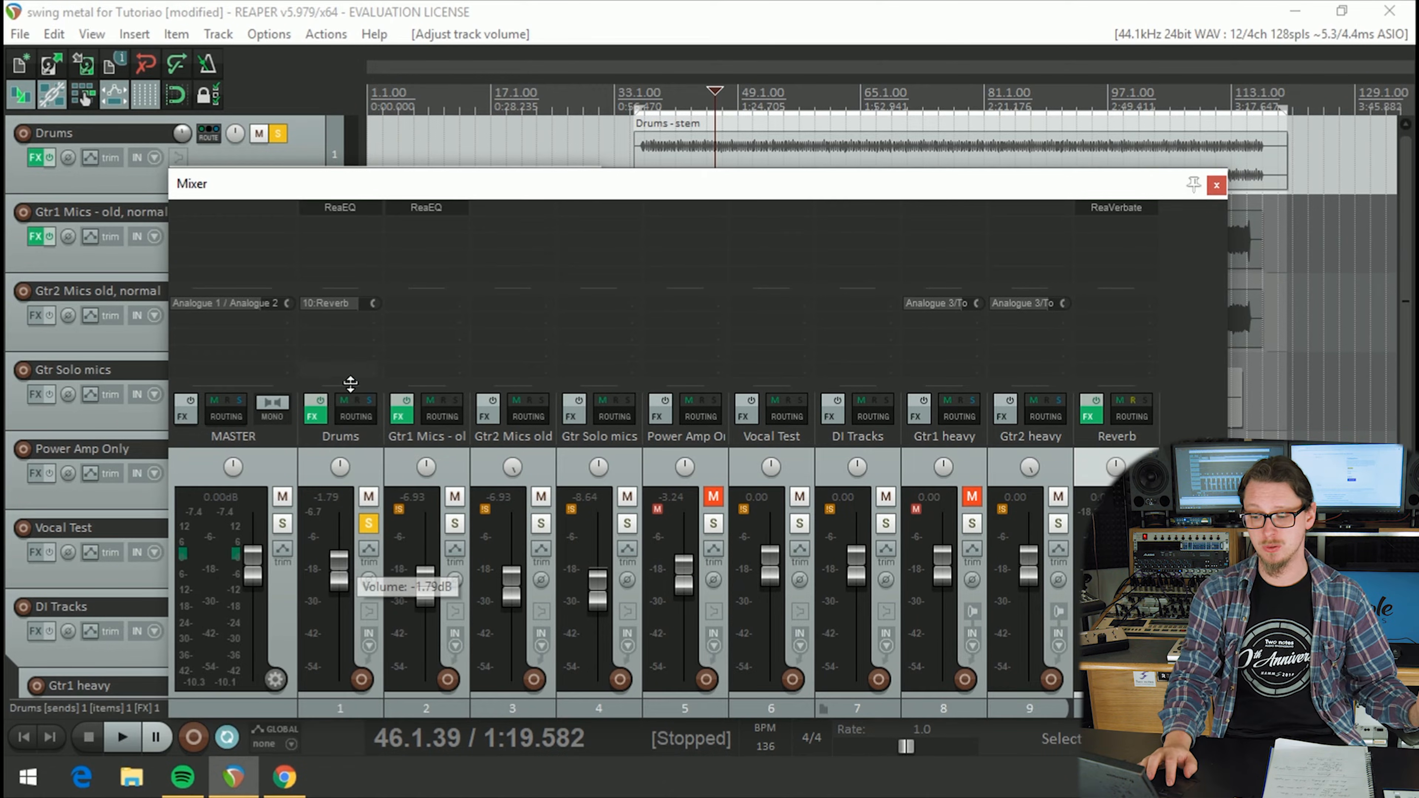
# Step: Switch the Drums track's send to Reverb to Pre-FX
pyautogui.click(354, 399)
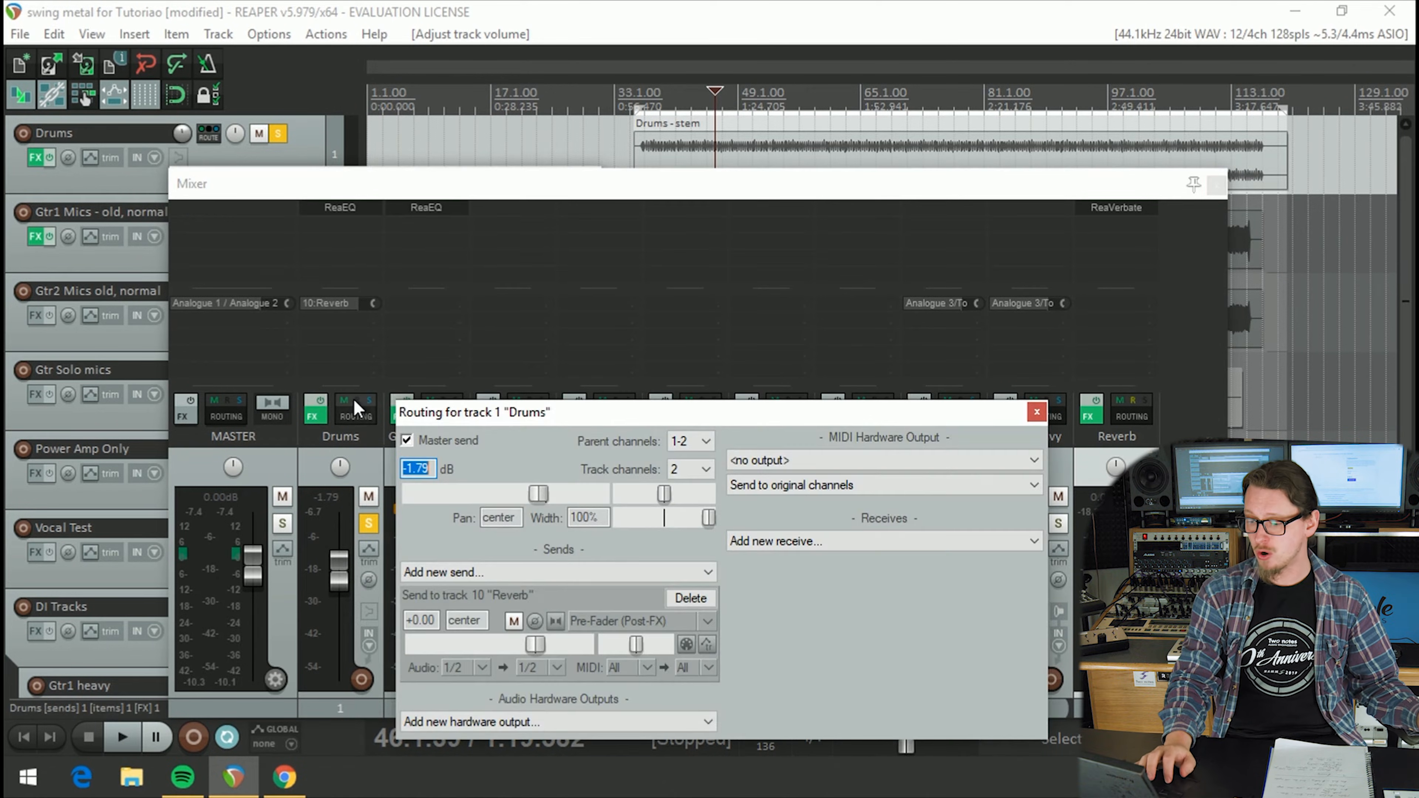
pyautogui.click(707, 621)
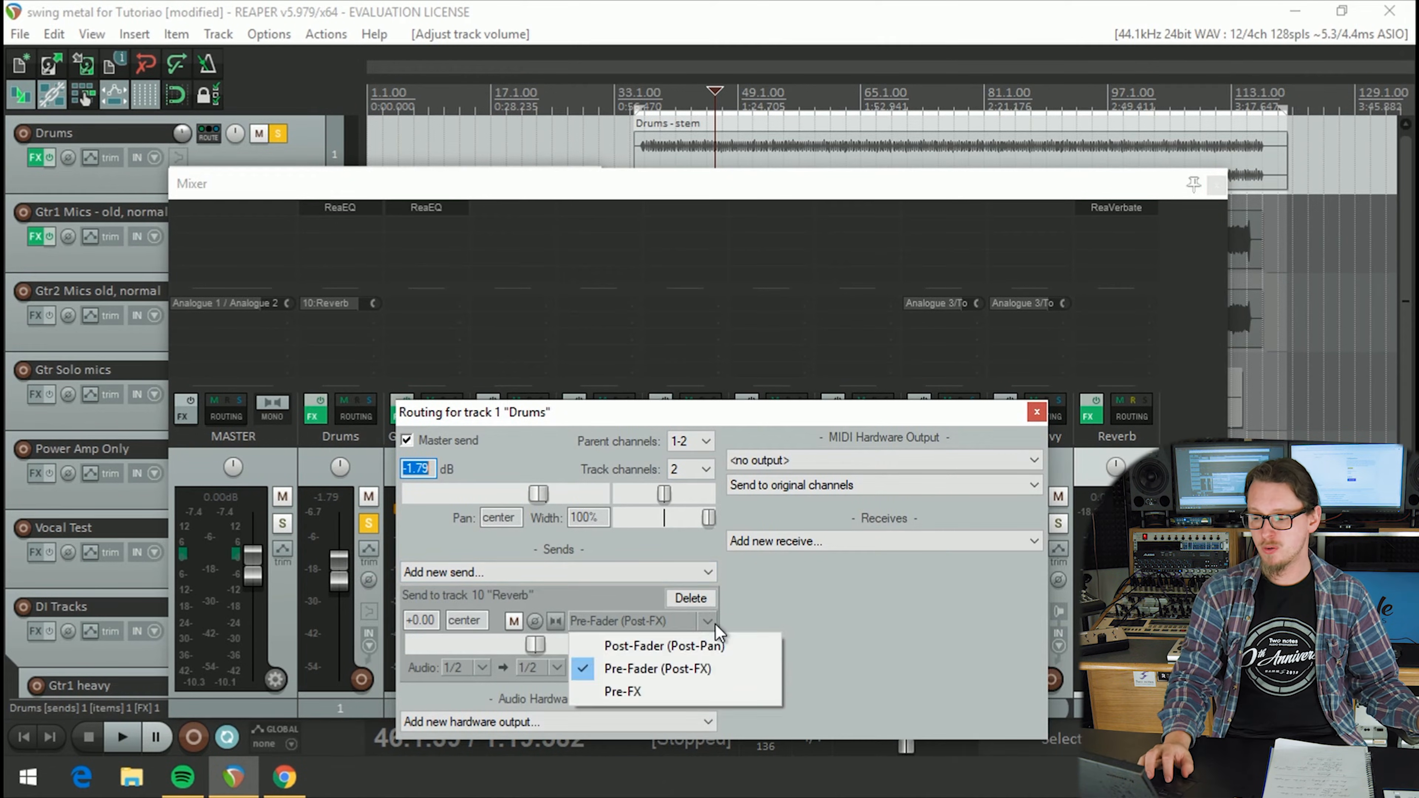
pyautogui.click(651, 695)
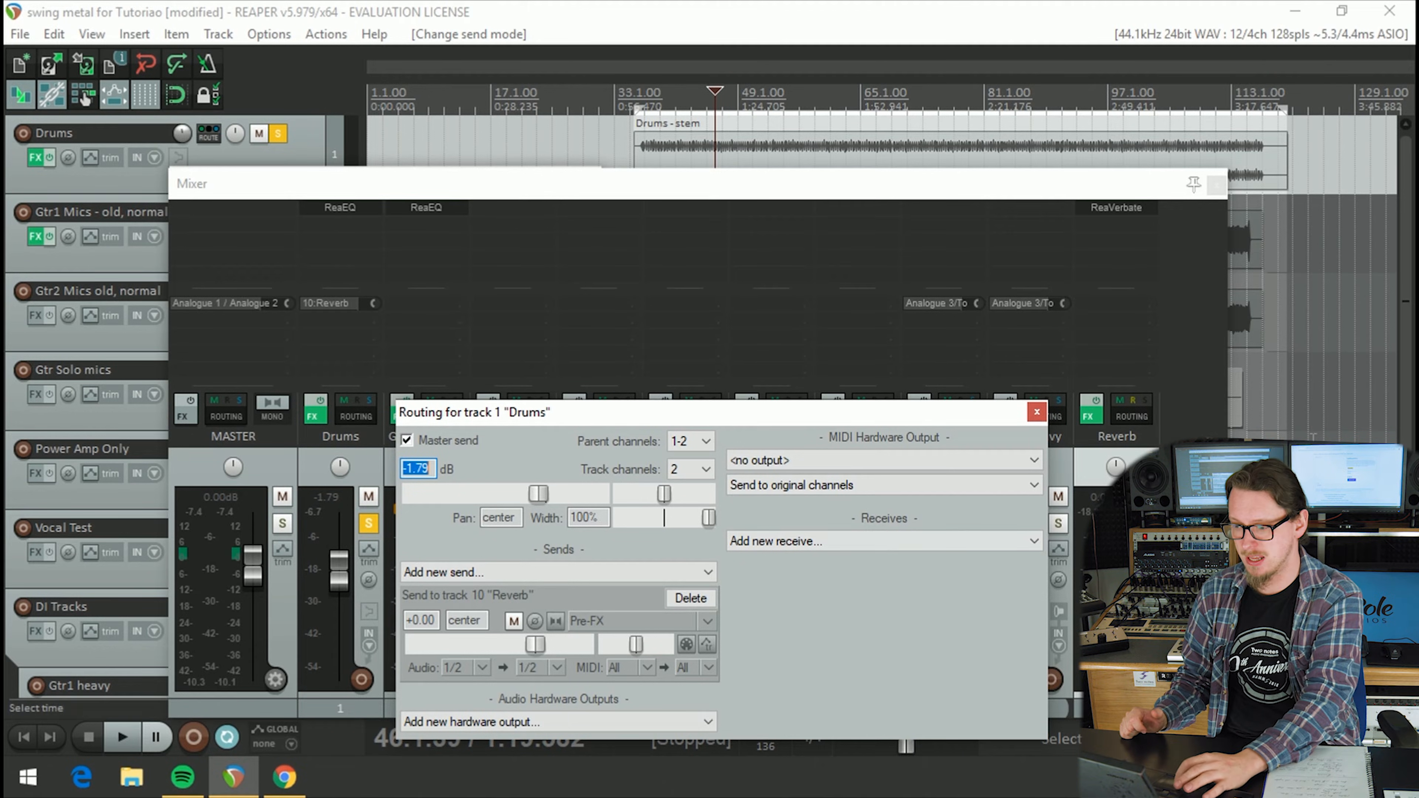
# Step: Close the mixer and the ReaVerbate window, and mute the Reverb track with its solo off
pyautogui.click(1215, 184)
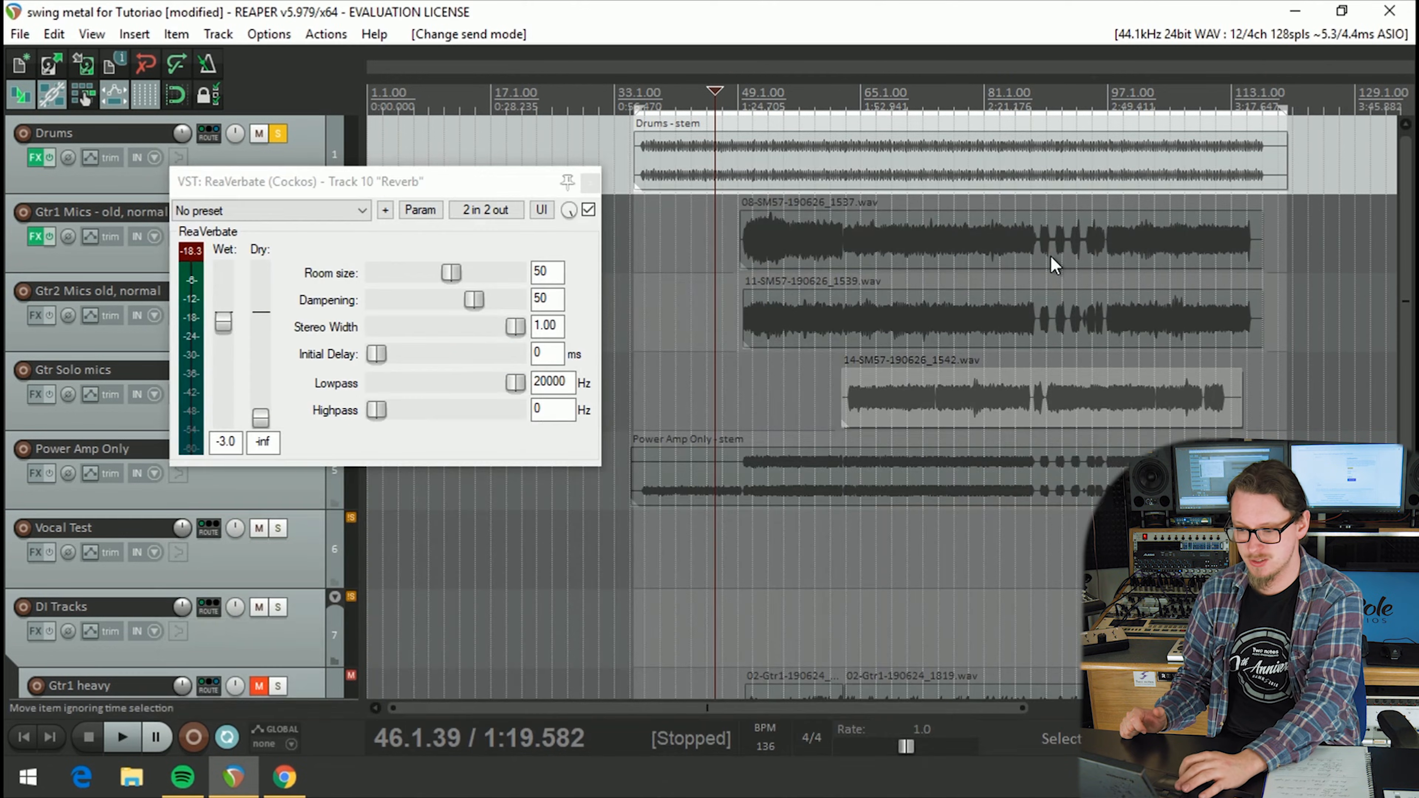
pyautogui.click(593, 179)
pyautogui.moveTo(1407, 228); pyautogui.dragTo(1407, 406)
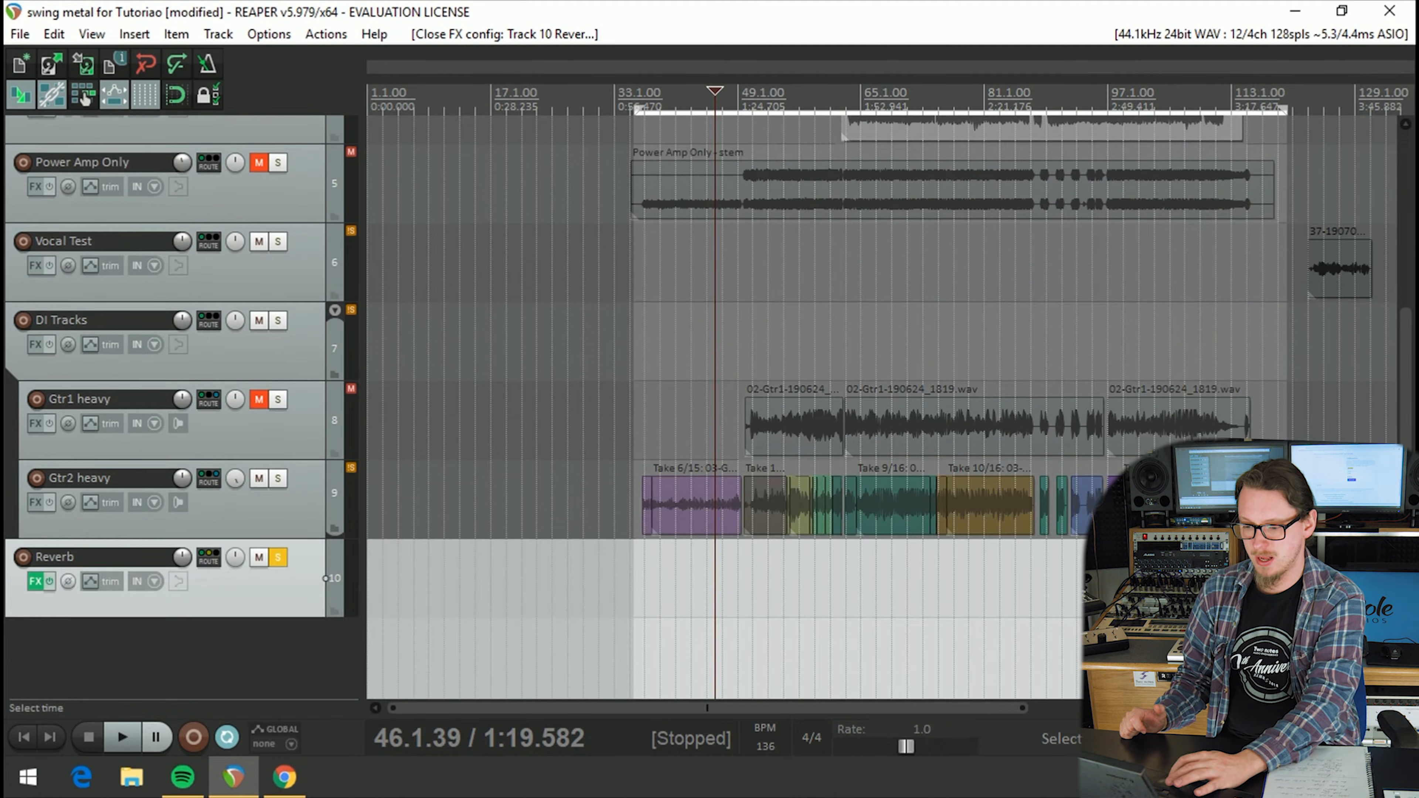
pyautogui.click(281, 555)
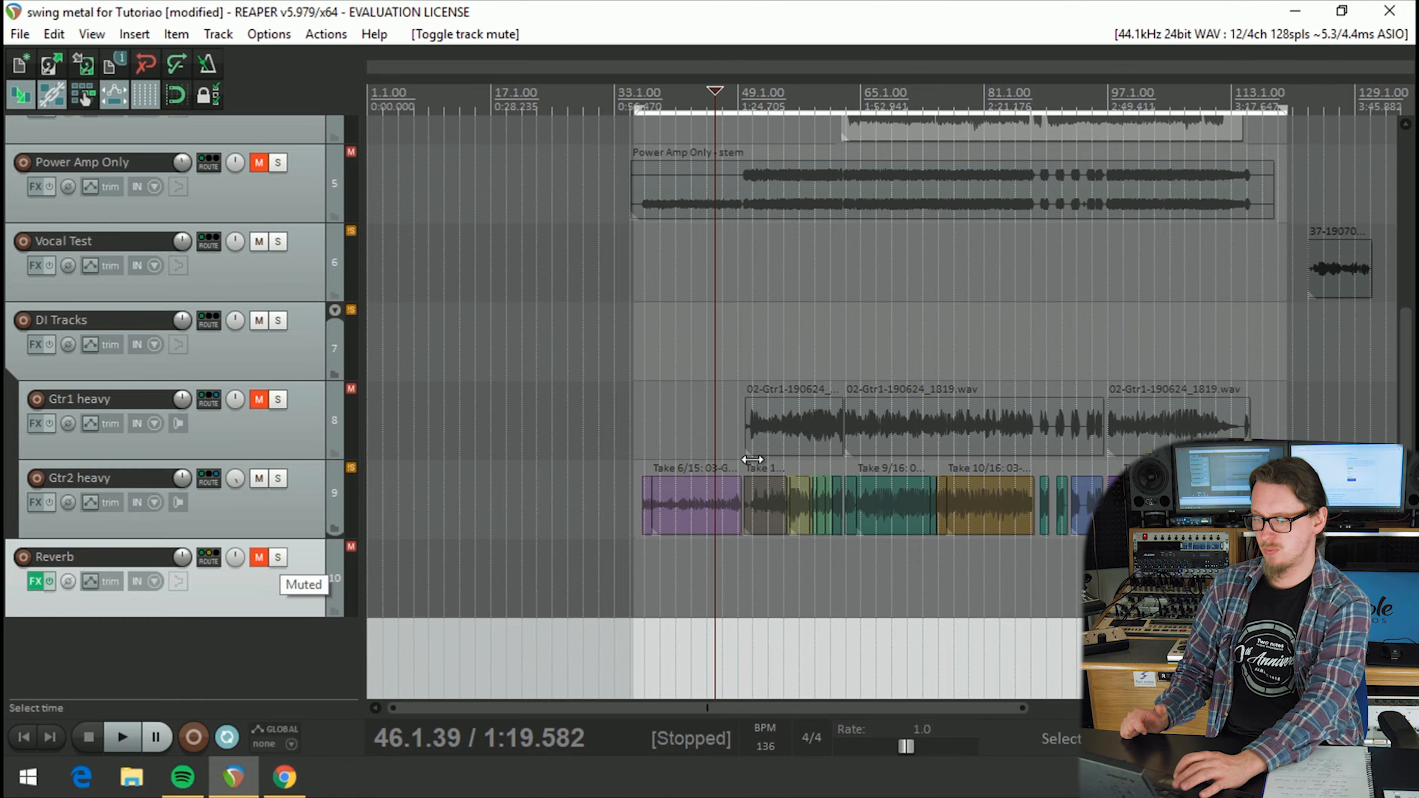
pyautogui.moveTo(1406, 380); pyautogui.dragTo(1380, 142)
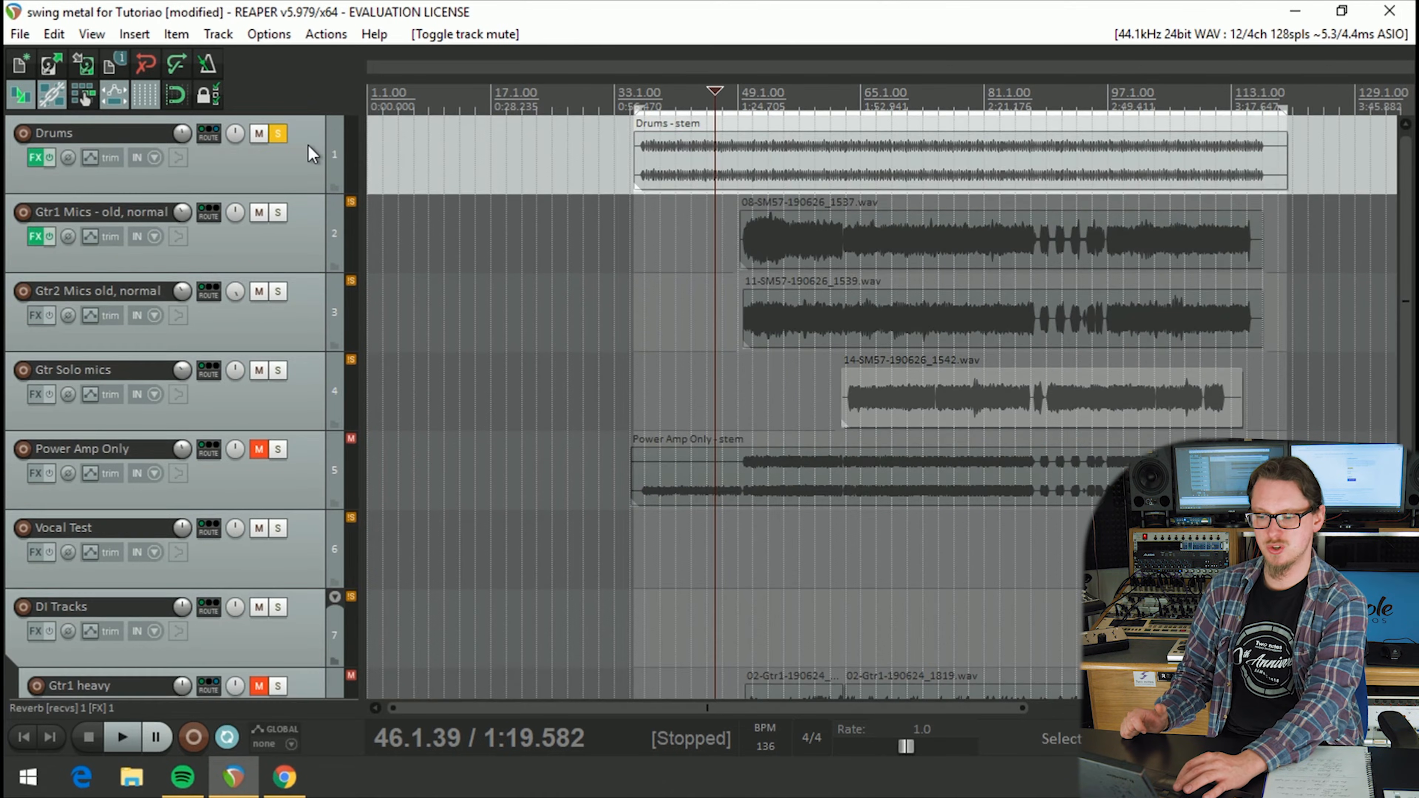
# Step: Add a new track directly below Drums and name it DrumsClean
pyautogui.click(299, 168)
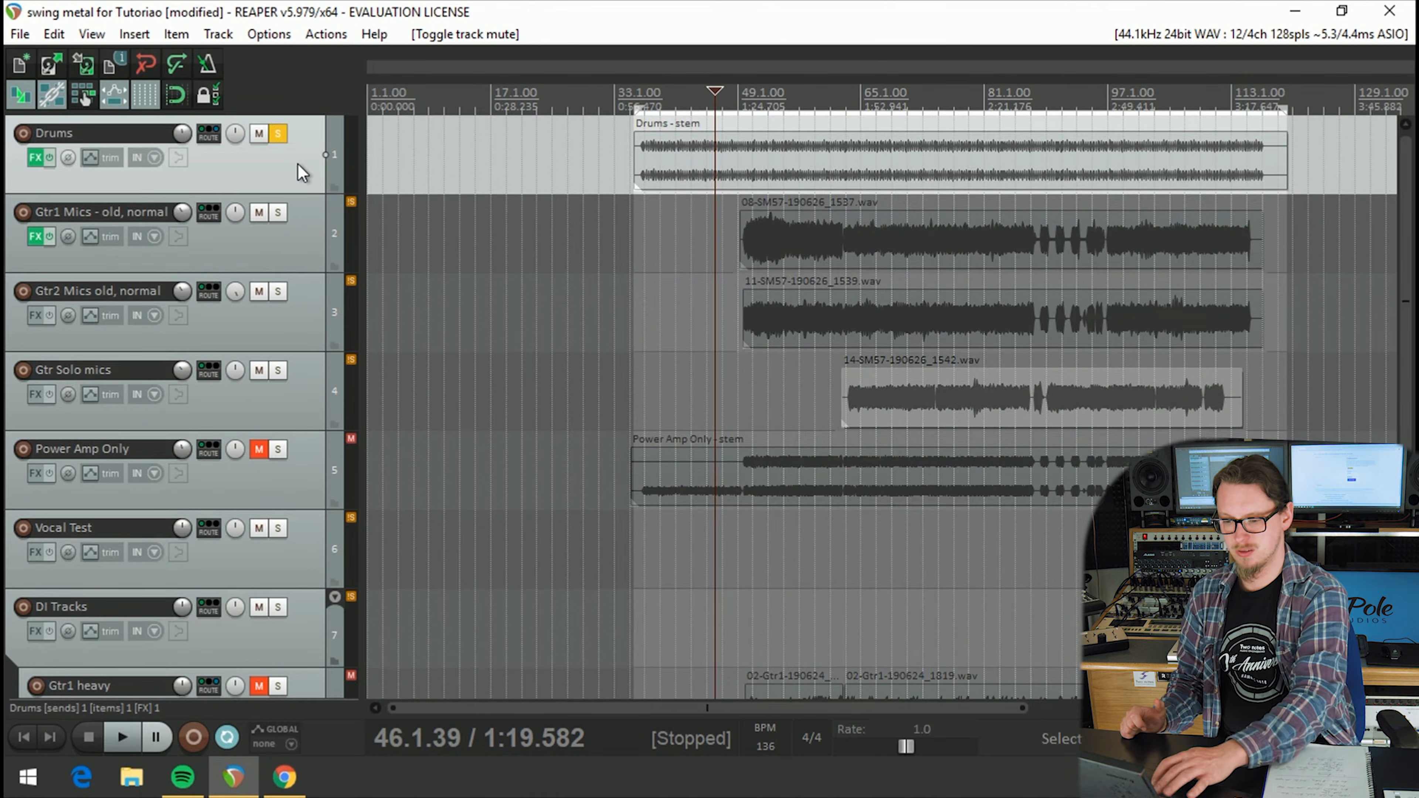
pyautogui.hscroll(10, 299, 167)
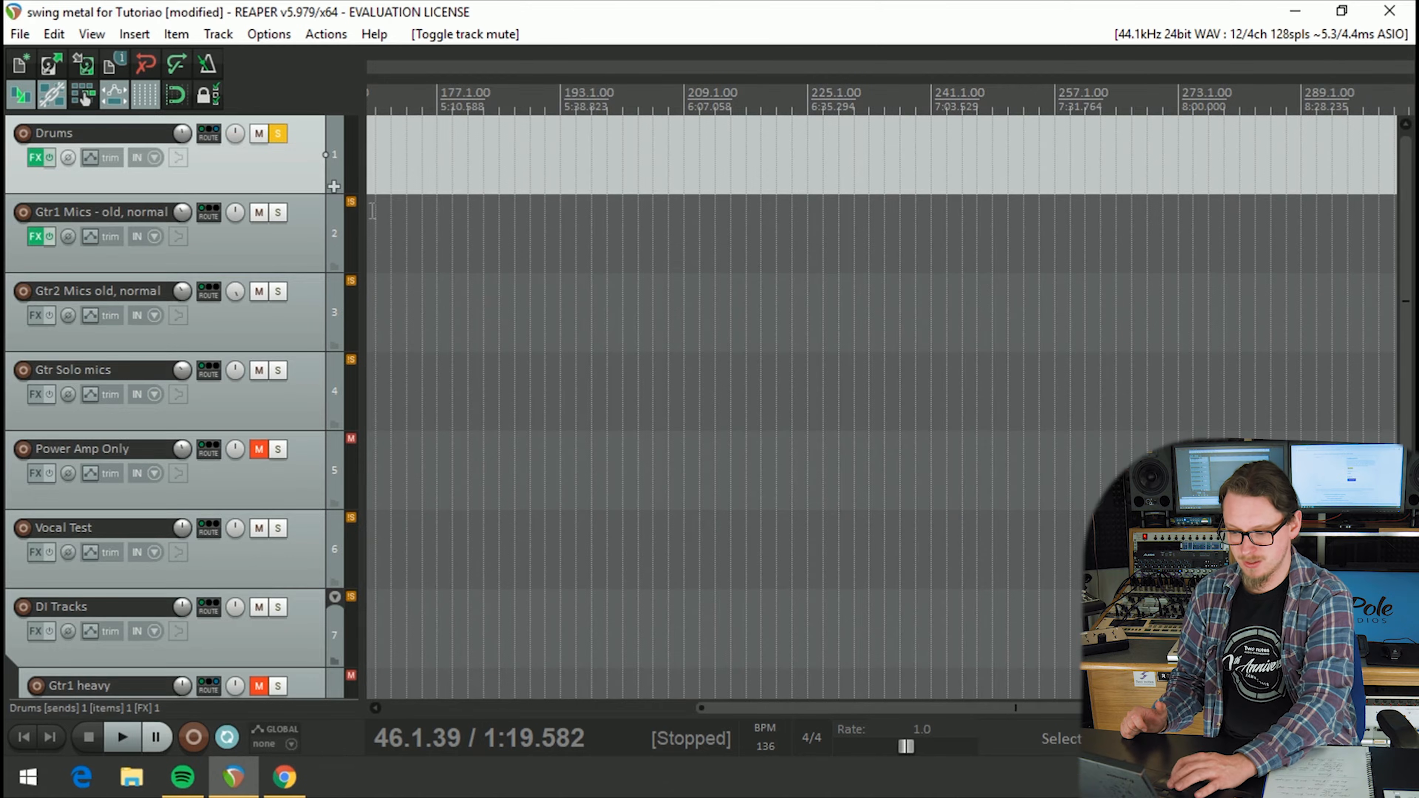
pyautogui.hscroll(-10, 402, 709)
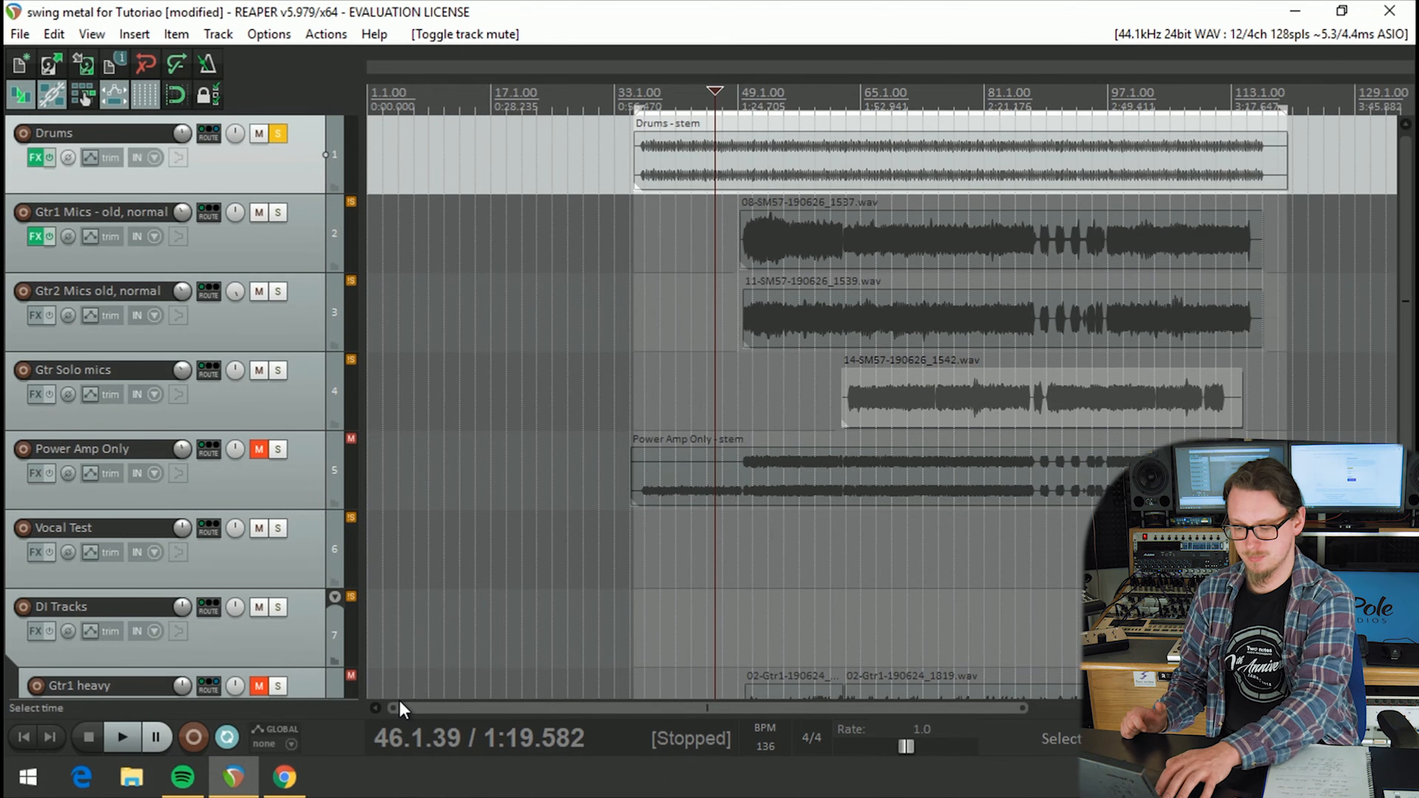
pyautogui.hotkey('ctrl', 't')
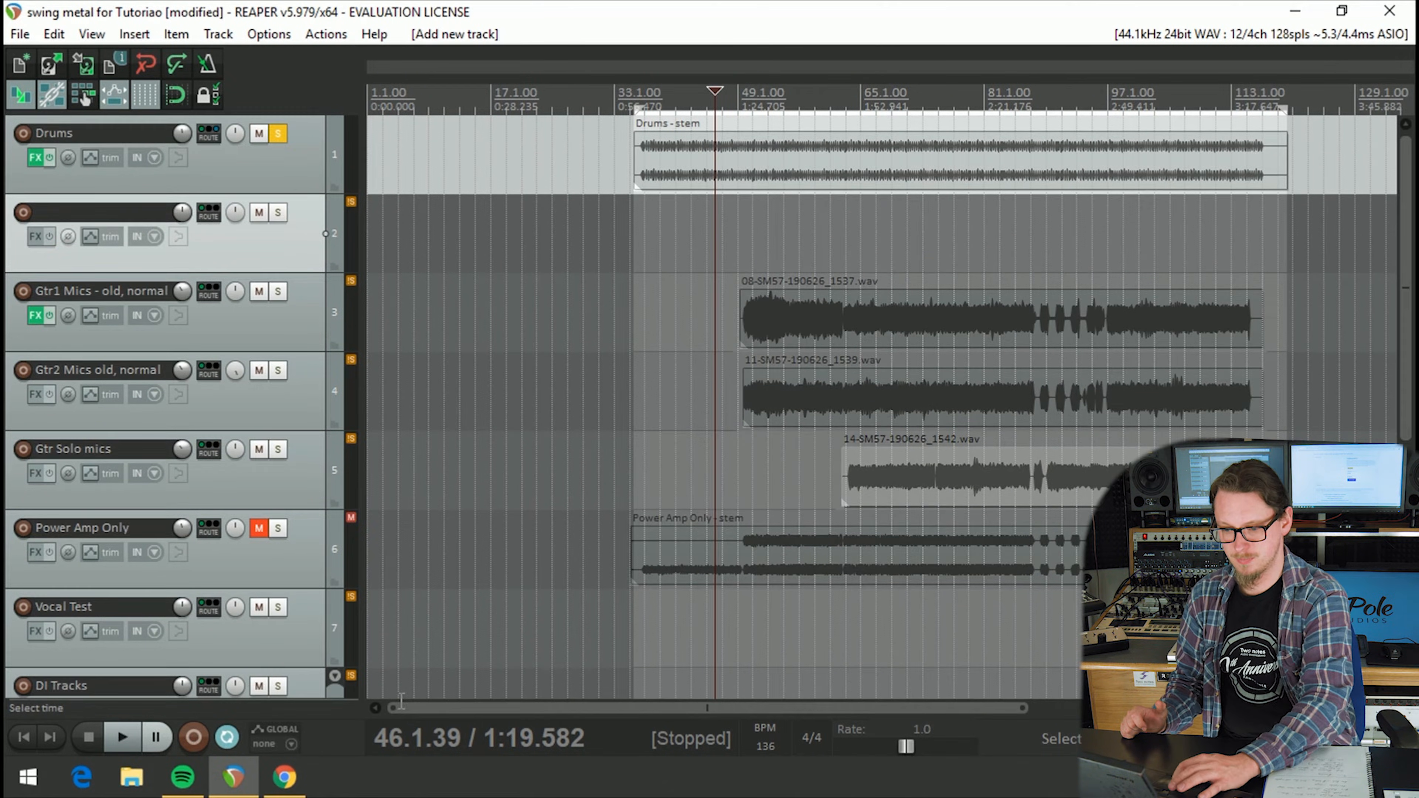
pyautogui.doubleClick(91, 210)
pyautogui.write('DrumsCl')
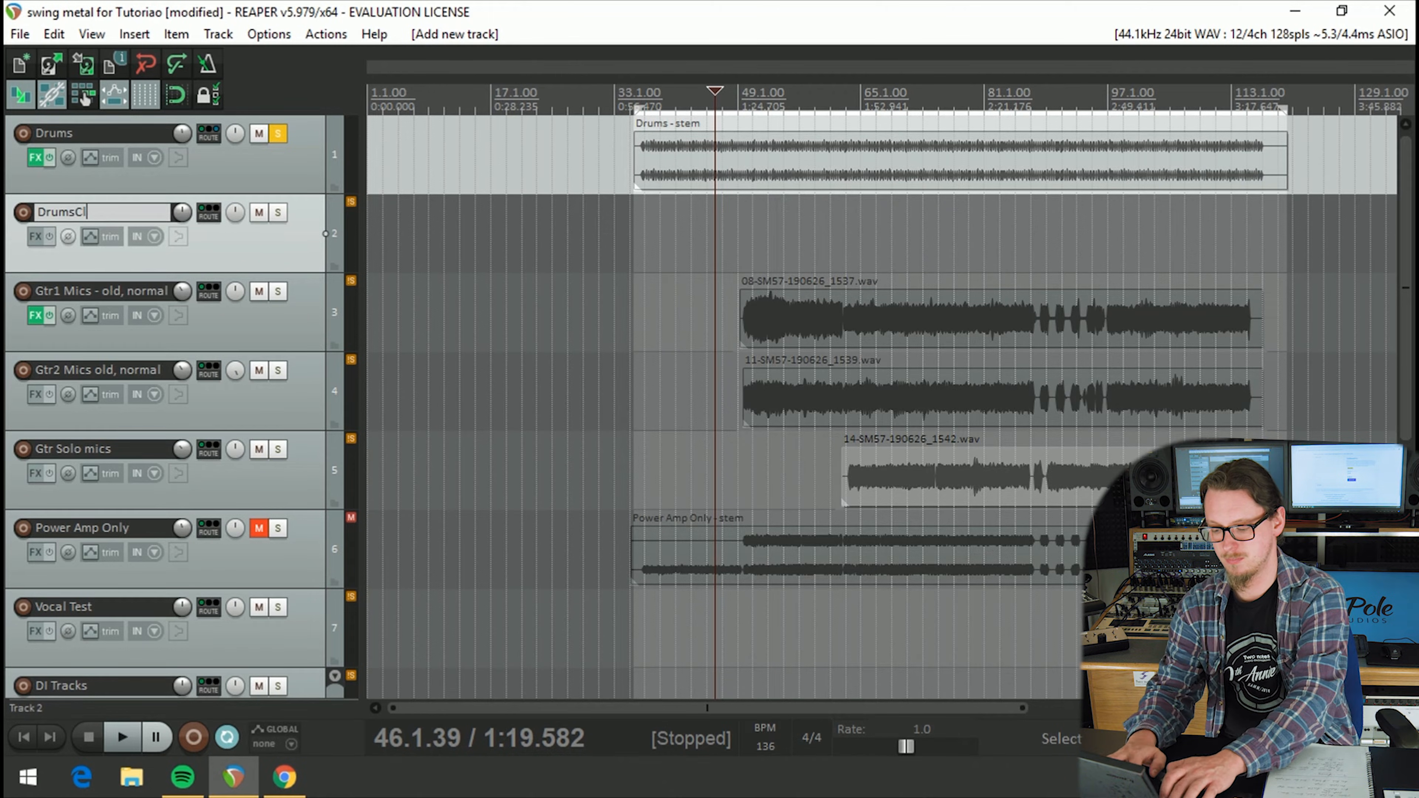
pyautogui.write('ean')
pyautogui.press('Return')
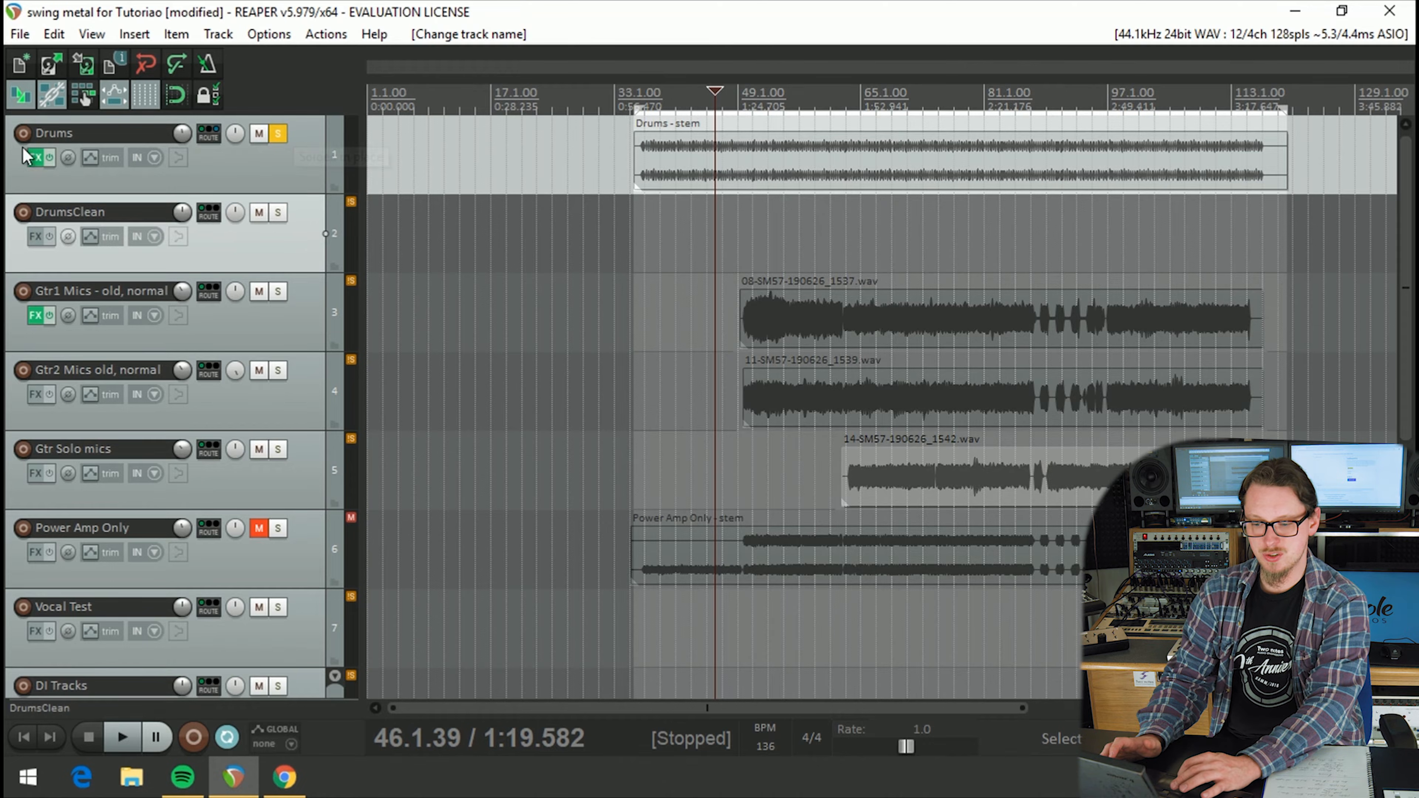
# Step: Add ReaComp after ReaEQ in the Drums track's effects chain
pyautogui.click(35, 157)
pyautogui.doubleClick(191, 291)
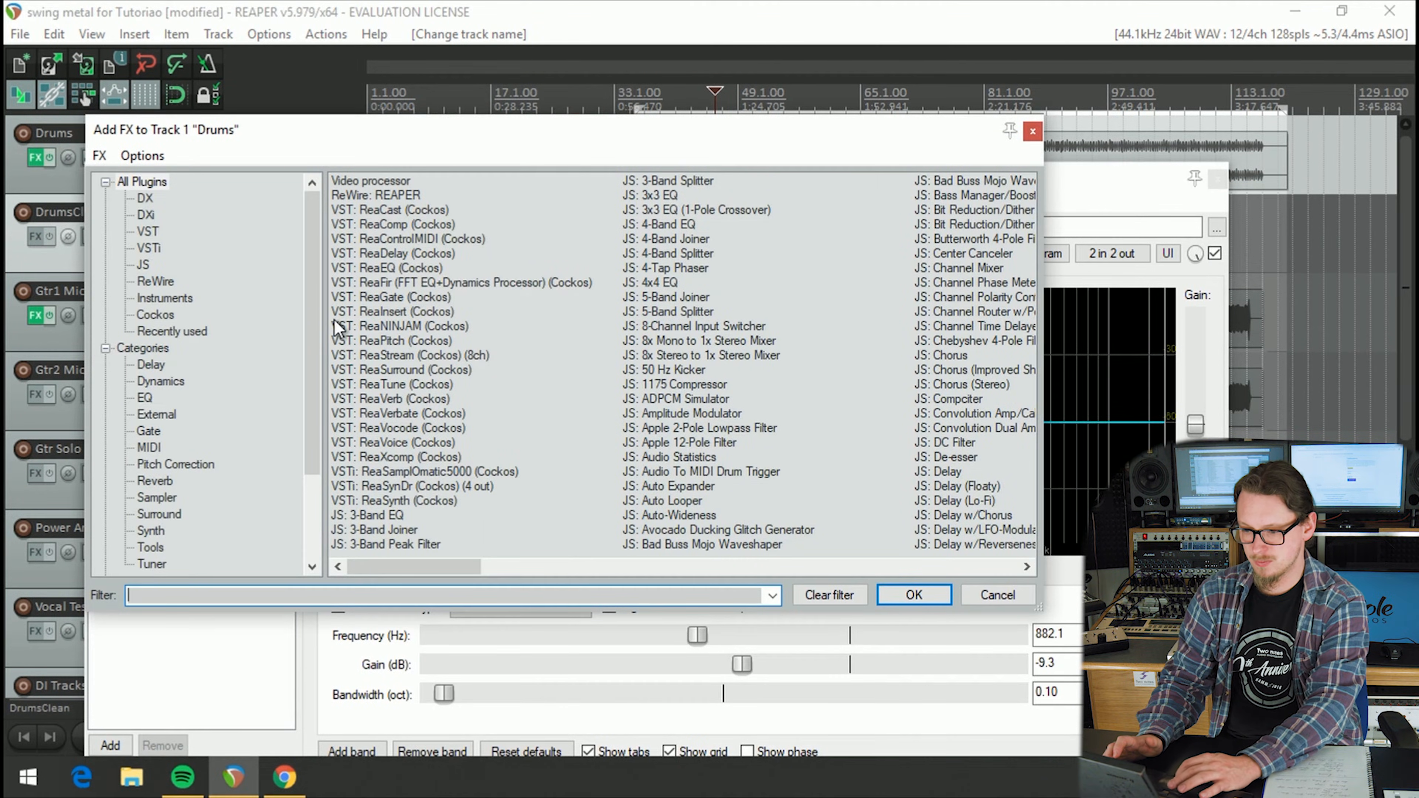
pyautogui.doubleClick(350, 225)
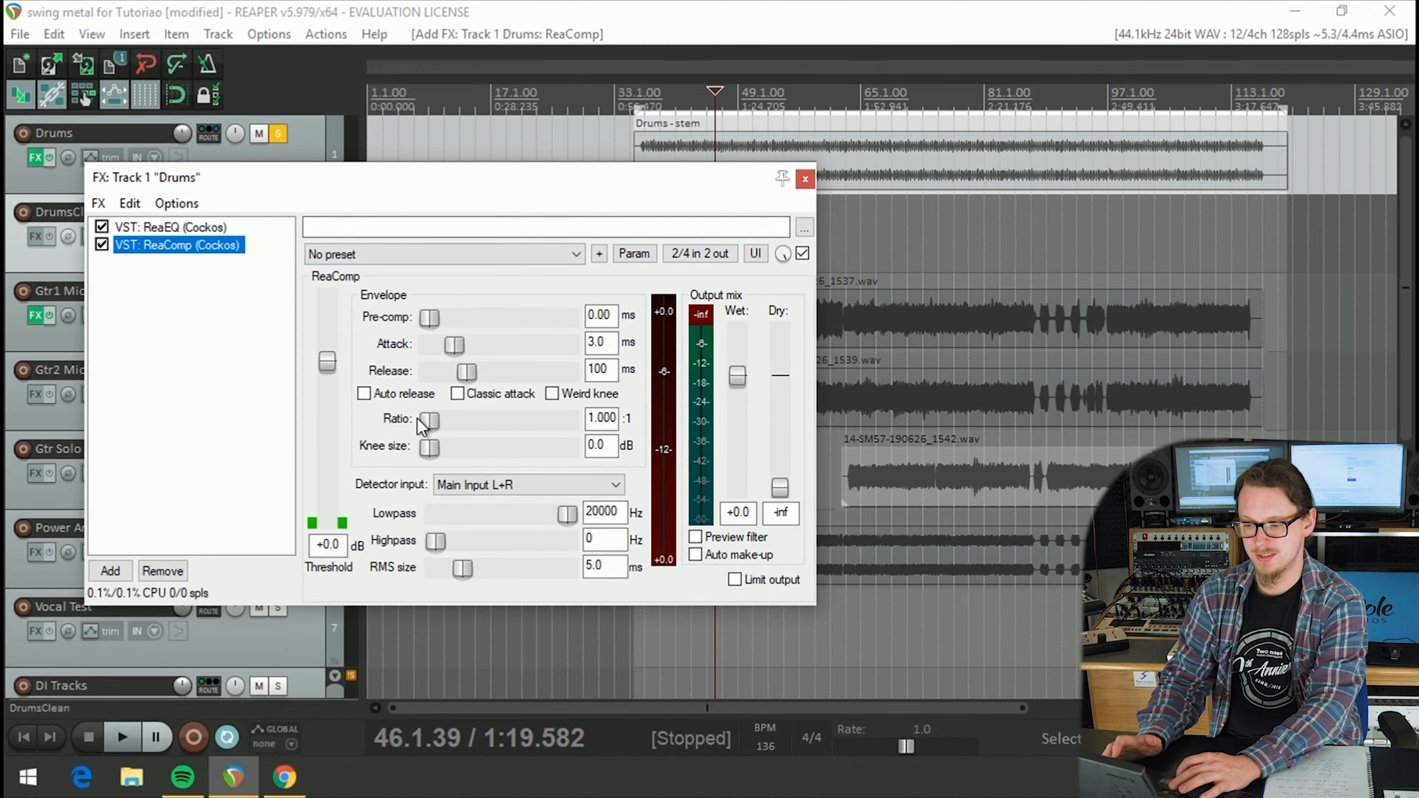
# Step: Set ReaComp's threshold to about -26.8 dB and its ratio to about 6.80:1 on Drums, and start playback
pyautogui.moveTo(326, 362); pyautogui.dragTo(339, 456)
pyautogui.moveTo(430, 420); pyautogui.dragTo(496, 421)
pyautogui.press('space')
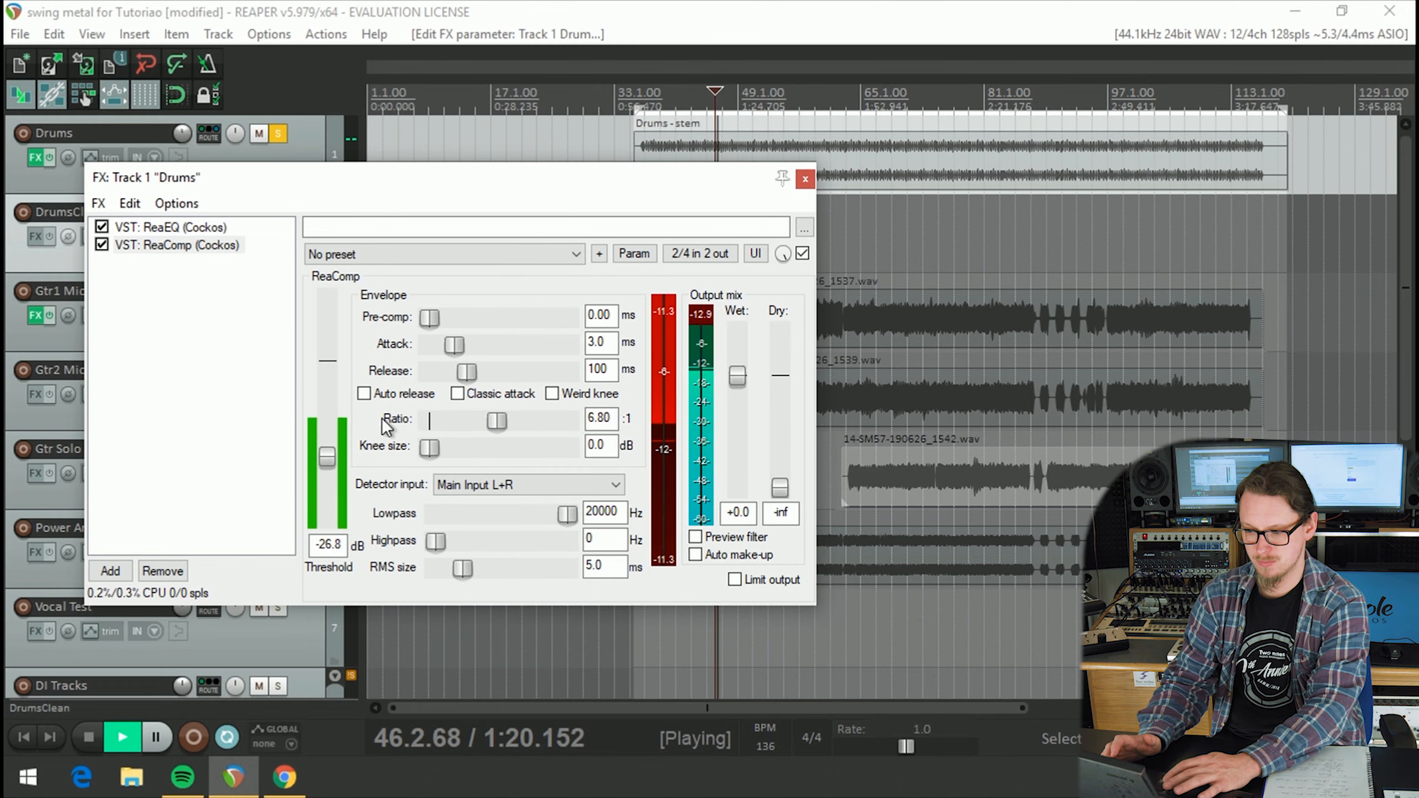
# Step: Set ReaComp's wet level to about +4.1 dB, threshold -39.7 dB, attack 47.7 ms and release 13 ms, and close the Drums effects window
pyautogui.moveTo(737, 375); pyautogui.dragTo(742, 364)
pyautogui.moveTo(327, 457); pyautogui.dragTo(327, 481)
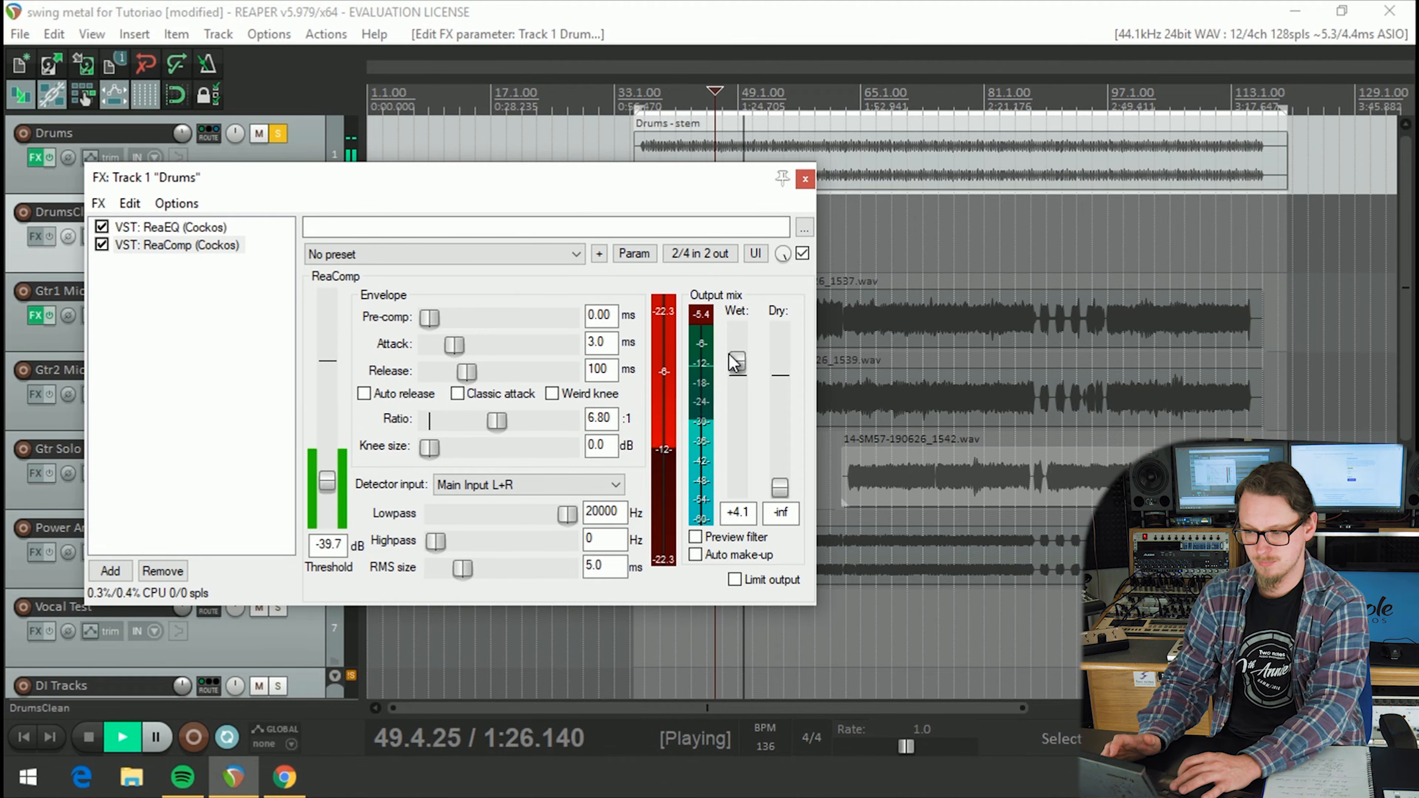
pyautogui.moveTo(454, 345)
pyautogui.mouseDown()
pyautogui.moveTo(493, 346)
pyautogui.moveTo(449, 370)
pyautogui.mouseUp()
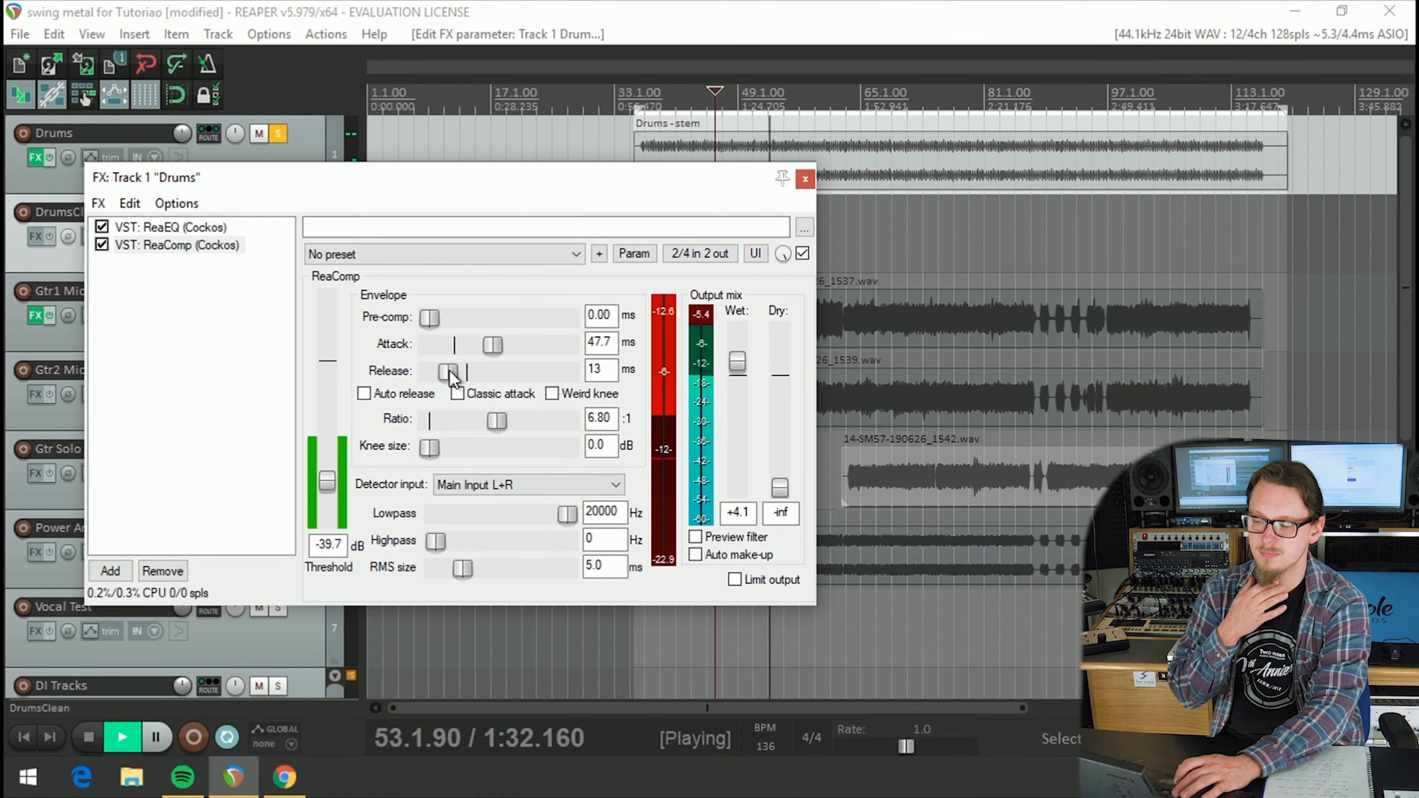
pyautogui.press('space')
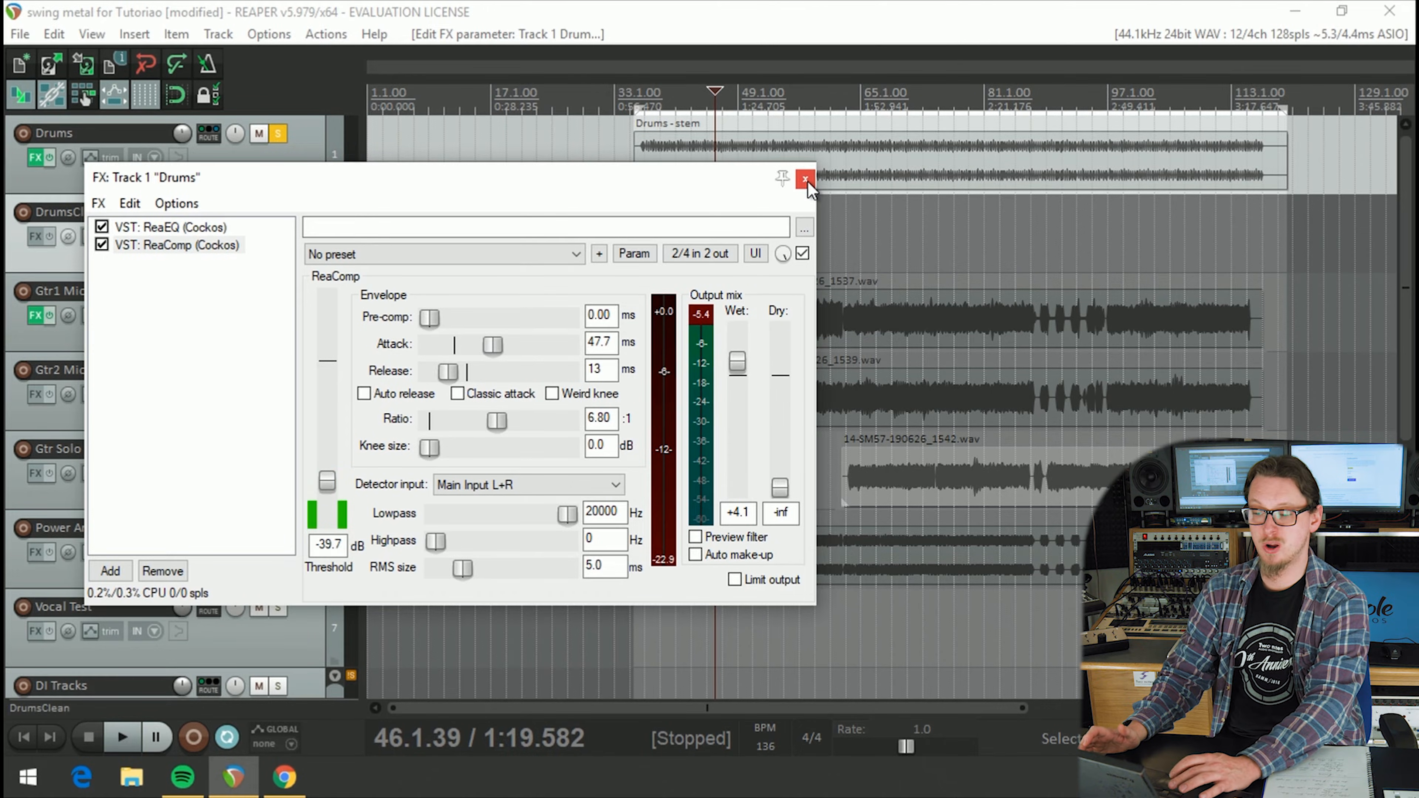
pyautogui.click(805, 179)
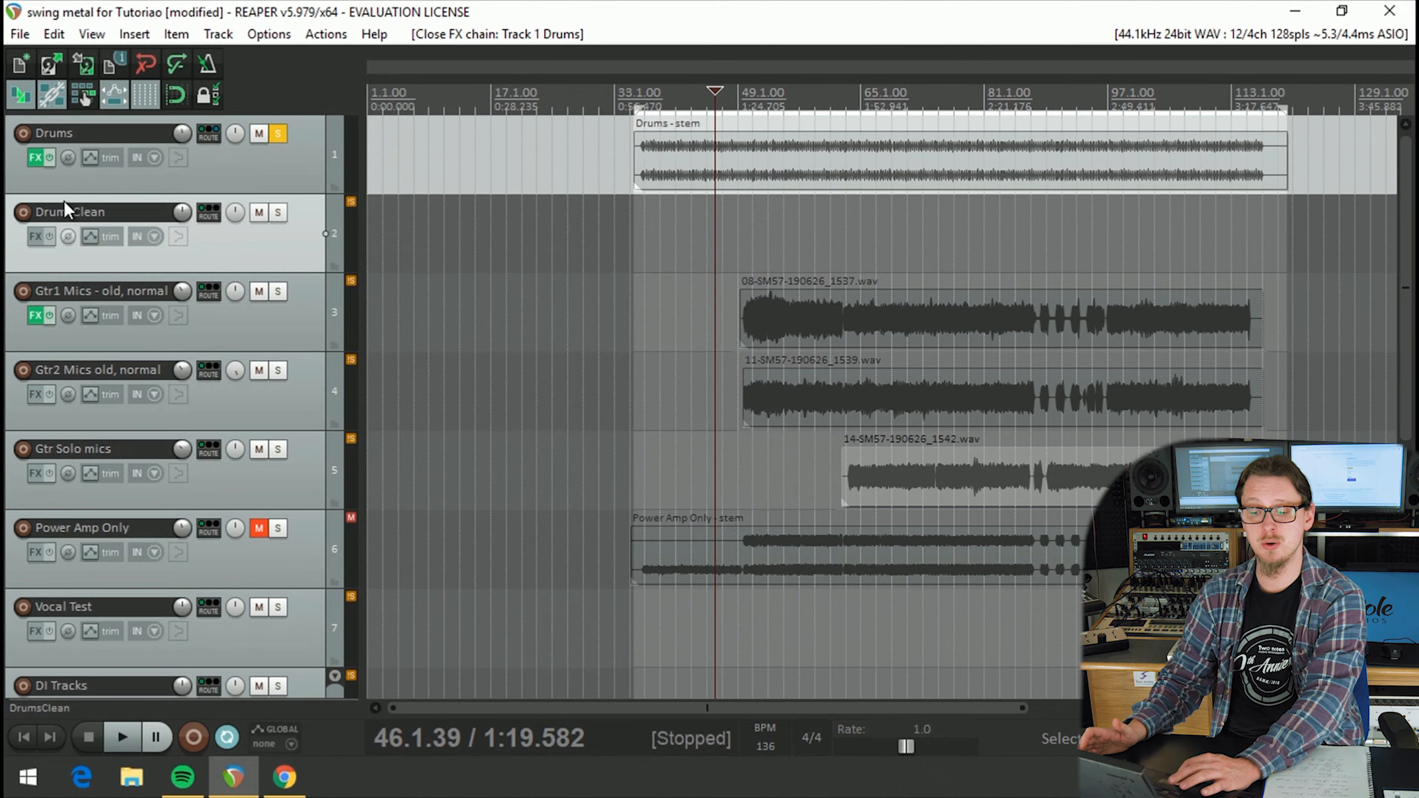
# Step: Solo DrumsClean and add a send from Drums to DrumsClean, with its mode set to Pre-FX
pyautogui.click(277, 212)
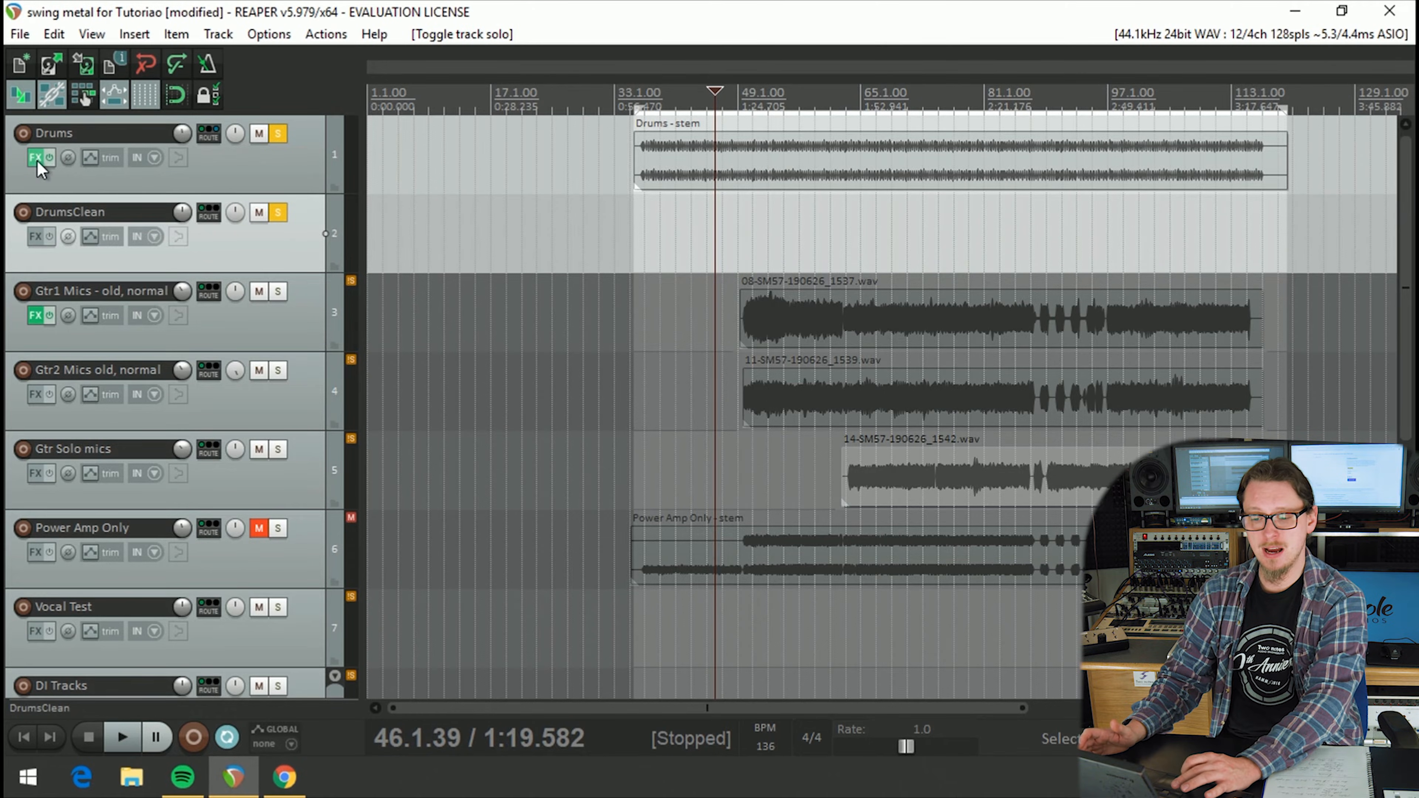
pyautogui.moveTo(39, 167)
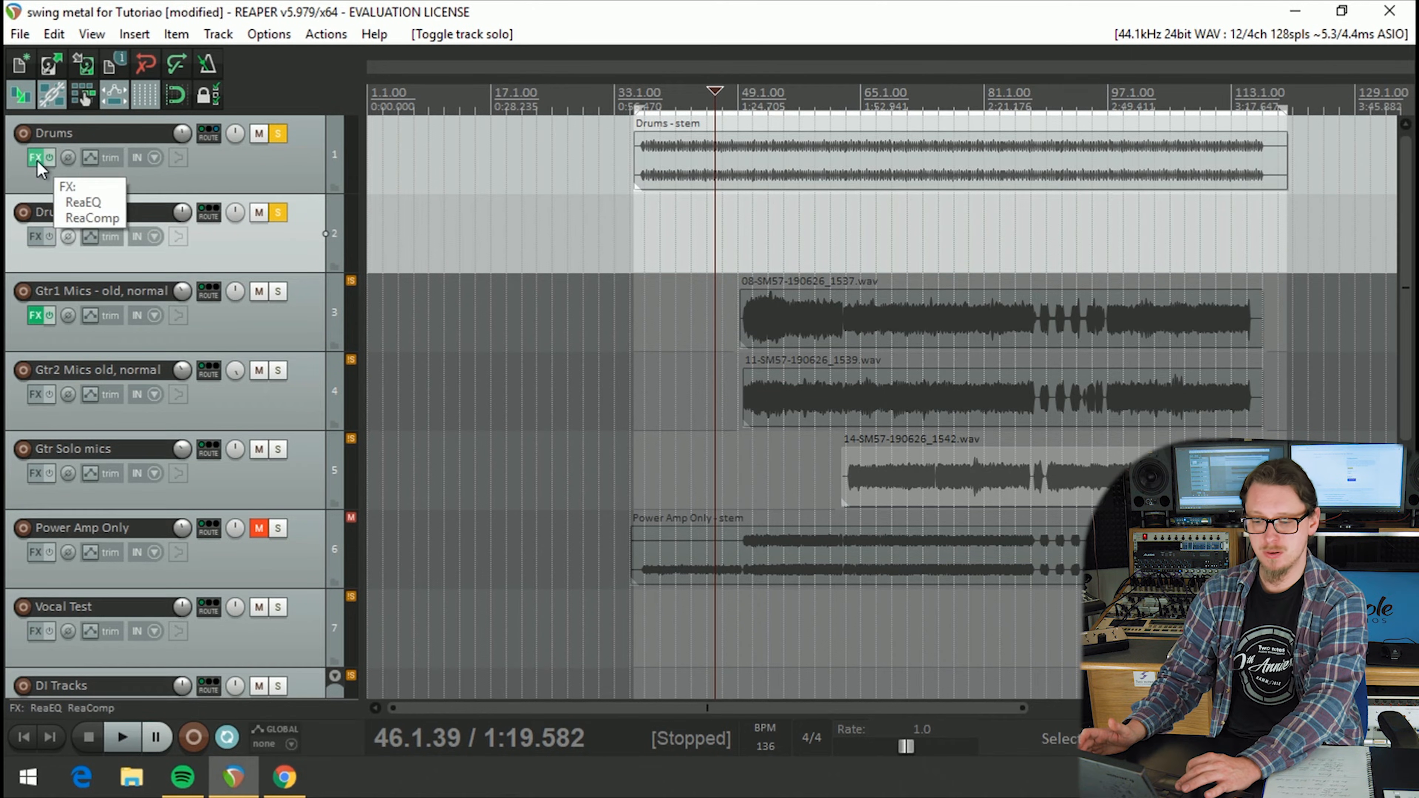
pyautogui.click(208, 135)
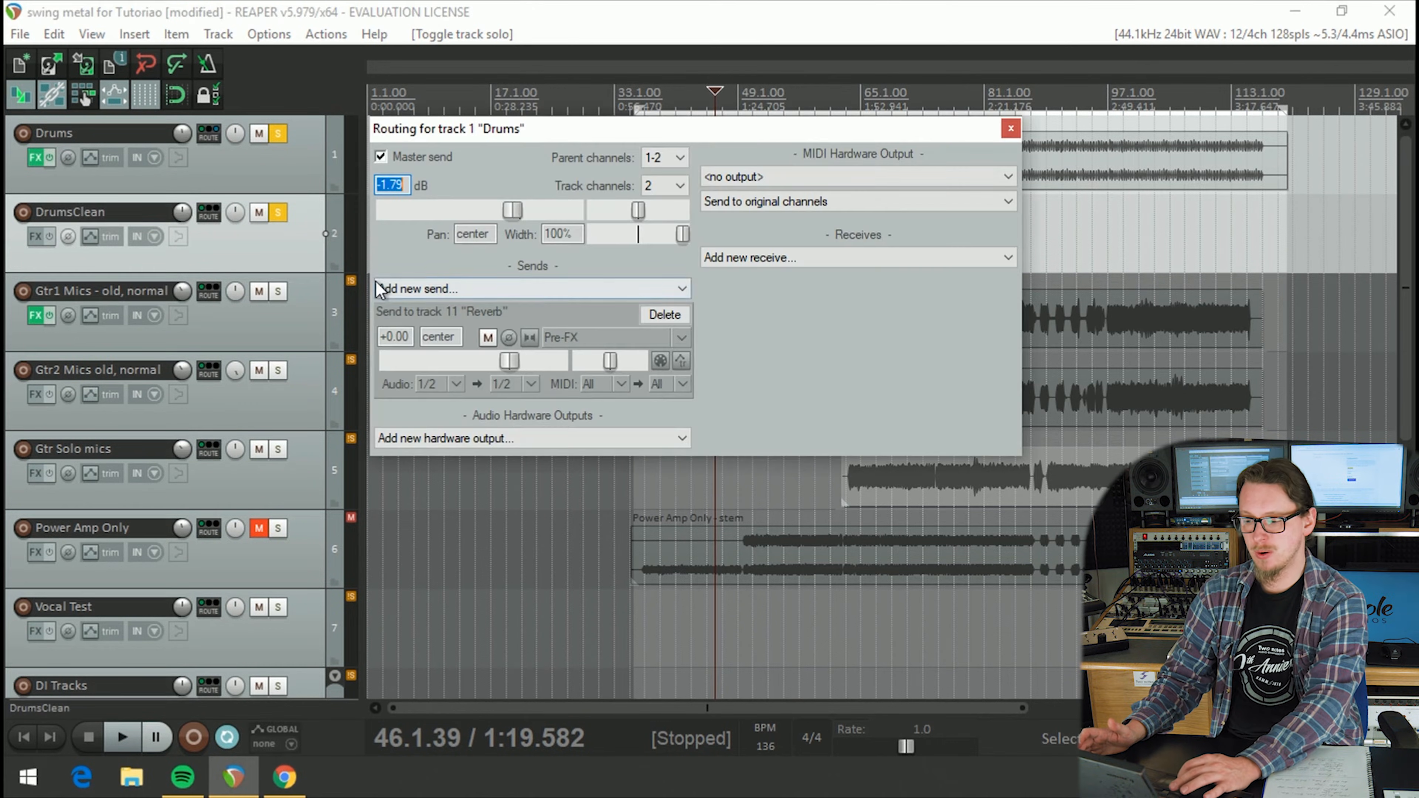
pyautogui.click(609, 290)
pyautogui.click(488, 323)
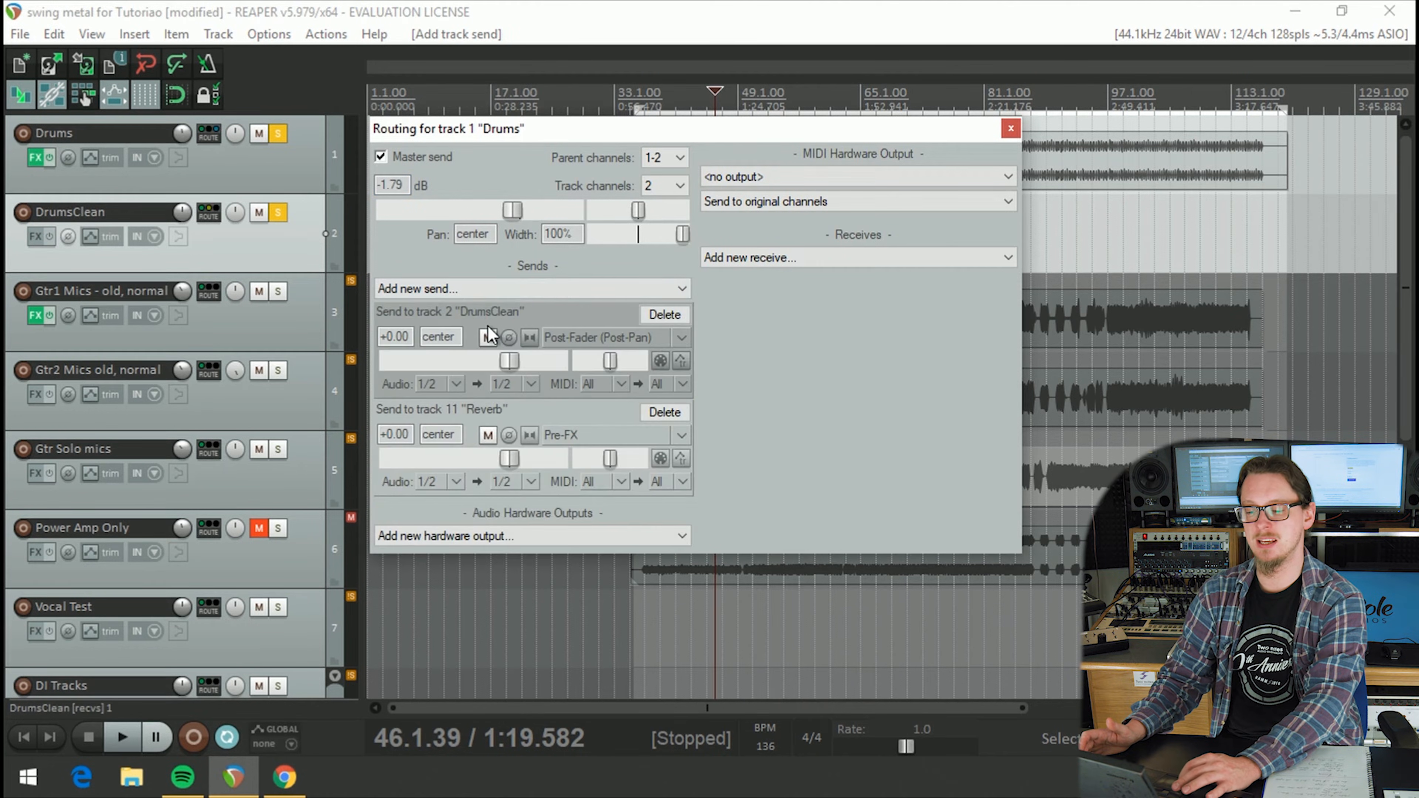
pyautogui.click(683, 333)
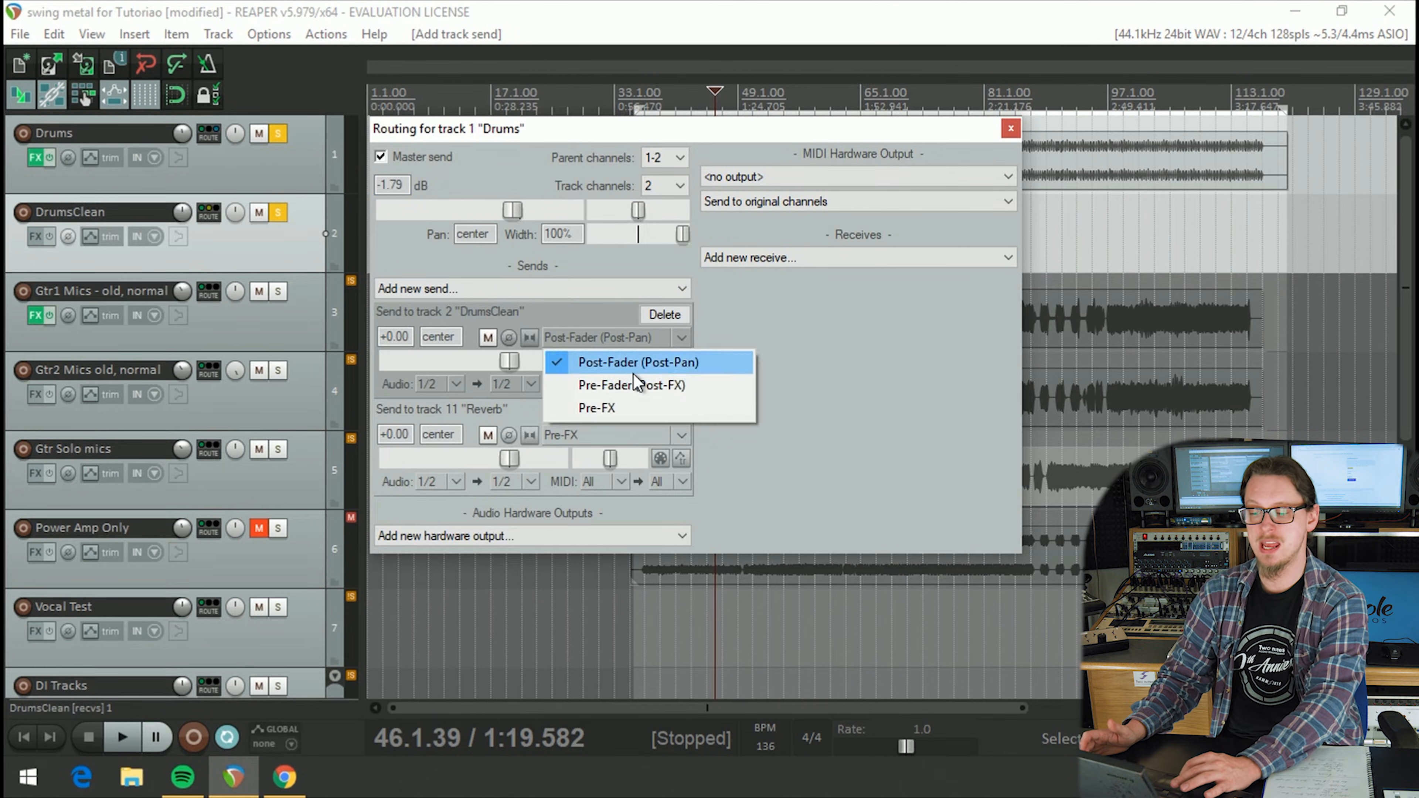
pyautogui.click(640, 410)
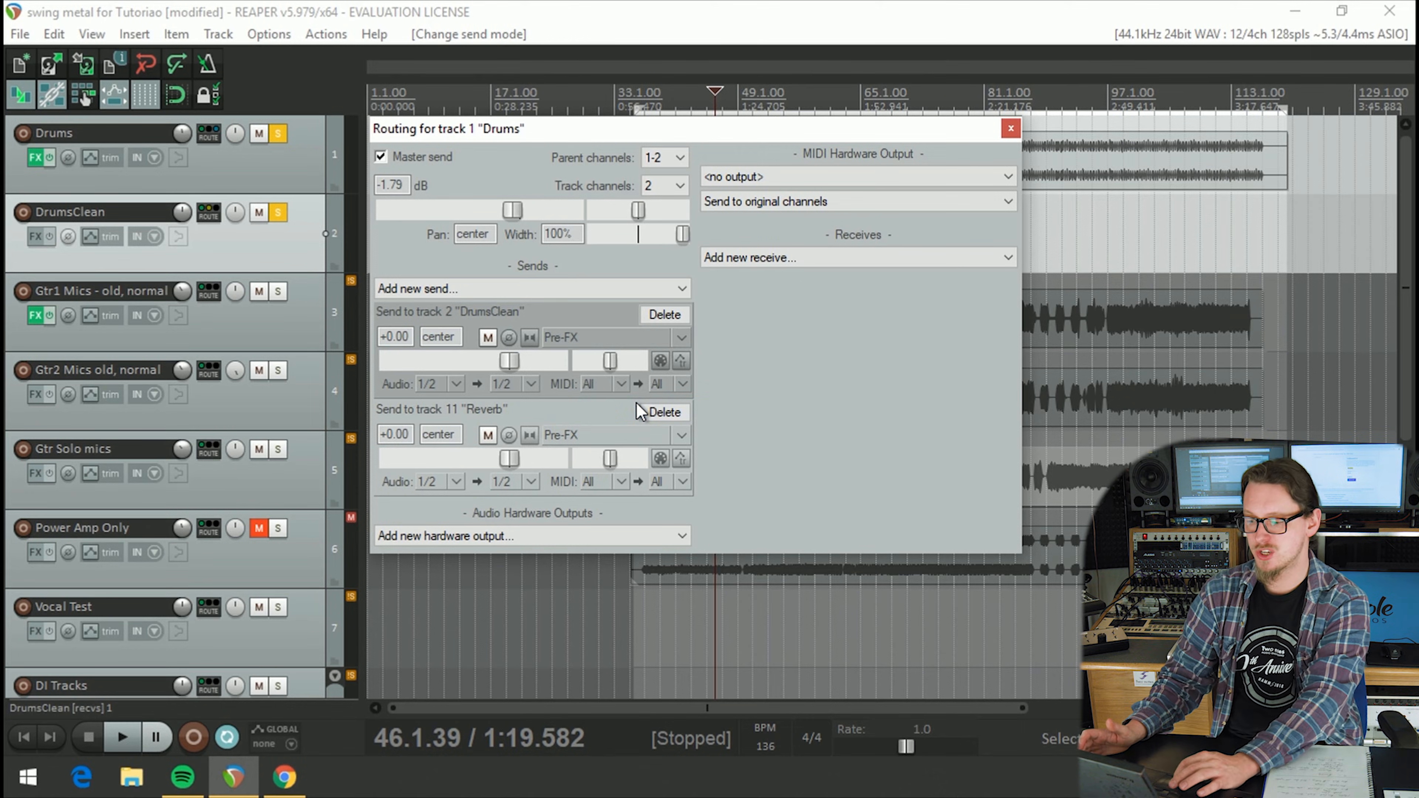
pyautogui.click(1011, 127)
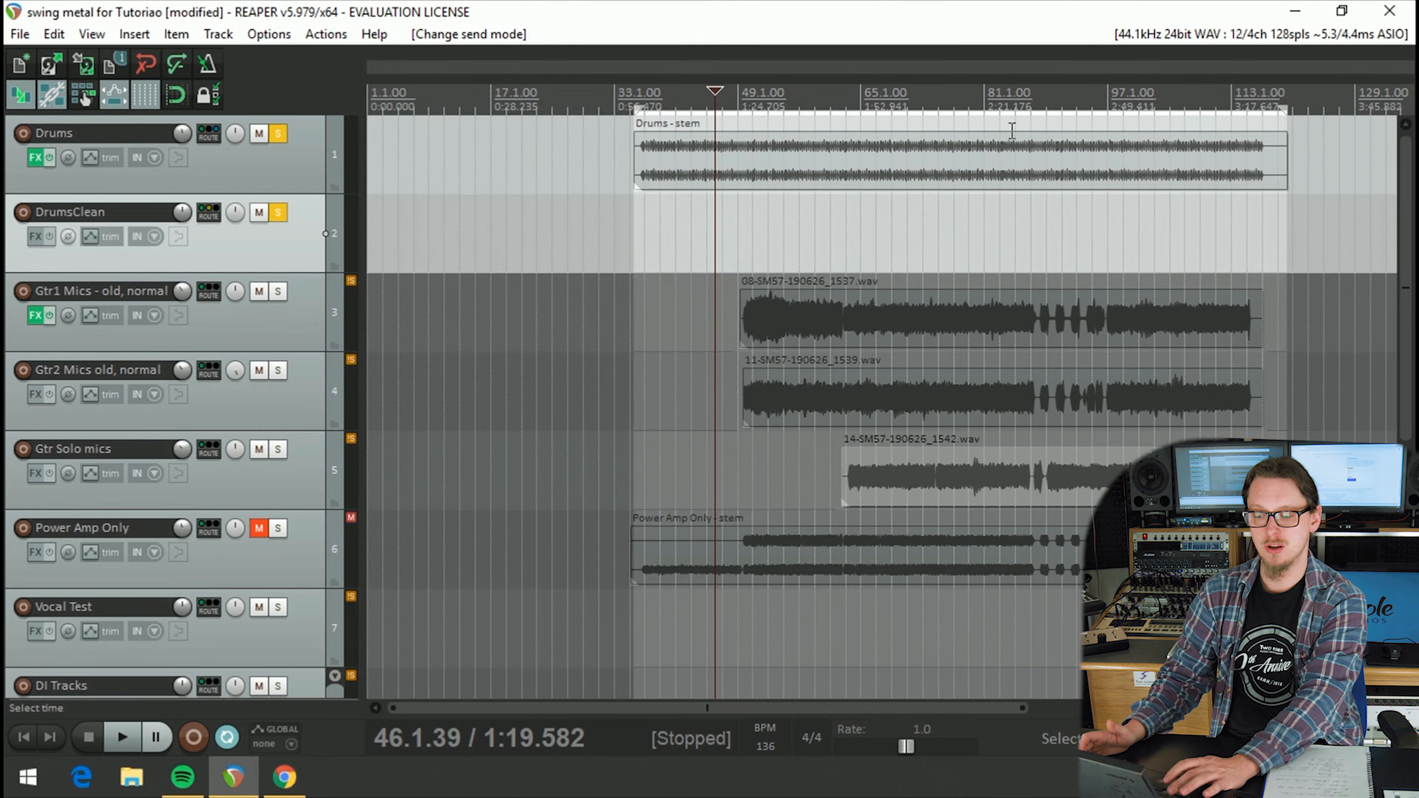
# Step: Audition the drums with Drums' solo turned off so that only DrumsClean is soloed, and select the Drums track
pyautogui.press('space')
pyautogui.click(277, 135)
pyautogui.press('space')
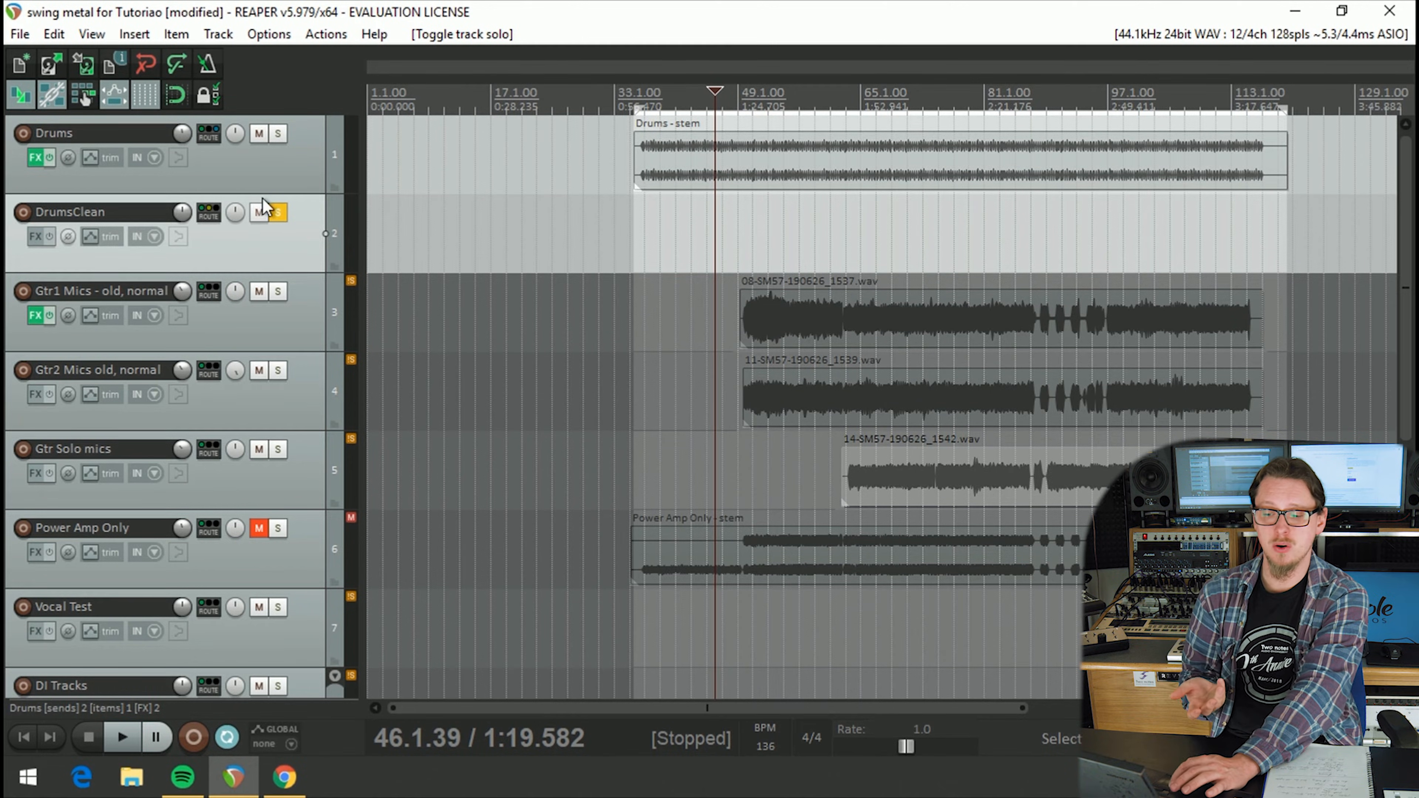
pyautogui.click(321, 154)
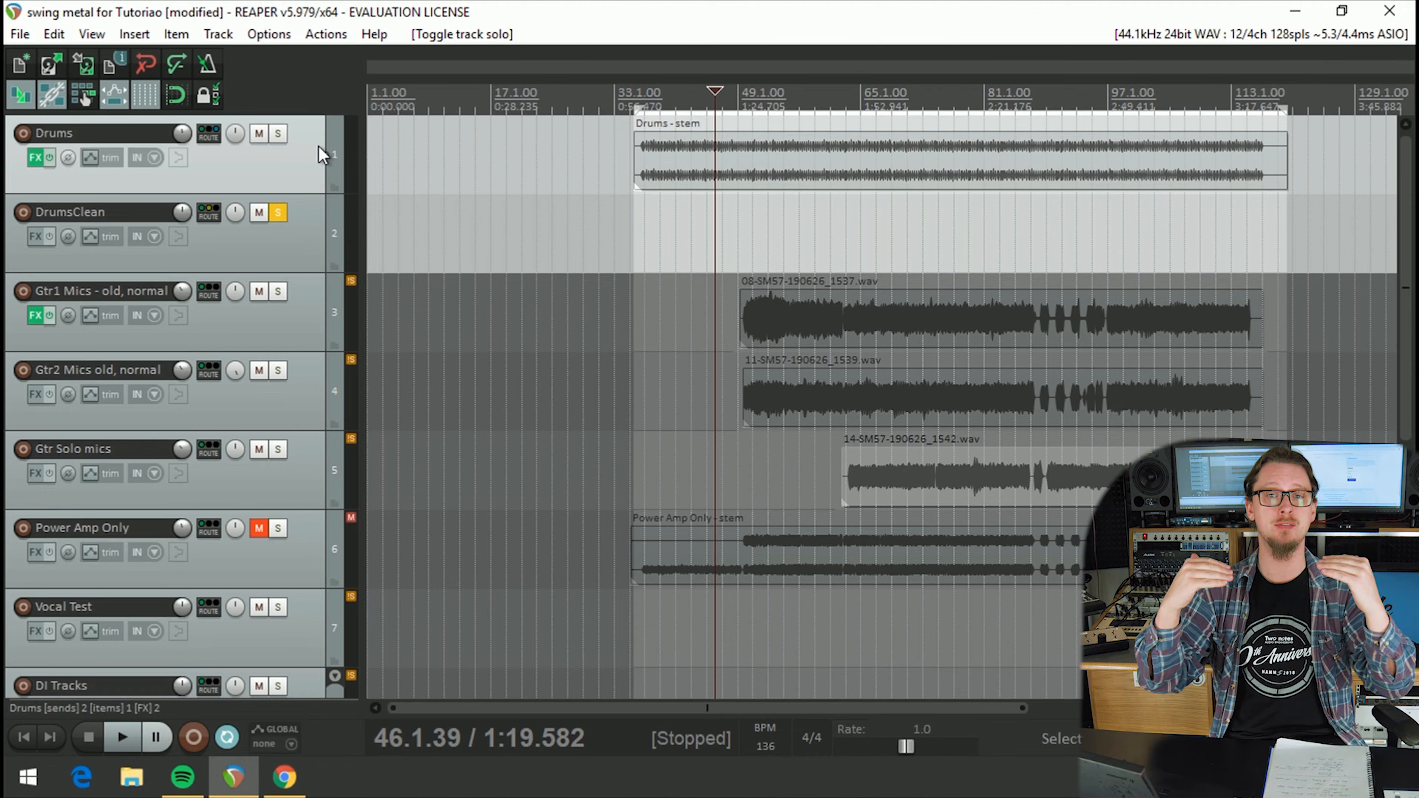
# Step: Solo Drums again and audition it together with DrumsClean from about bar 49
pyautogui.click(738, 161)
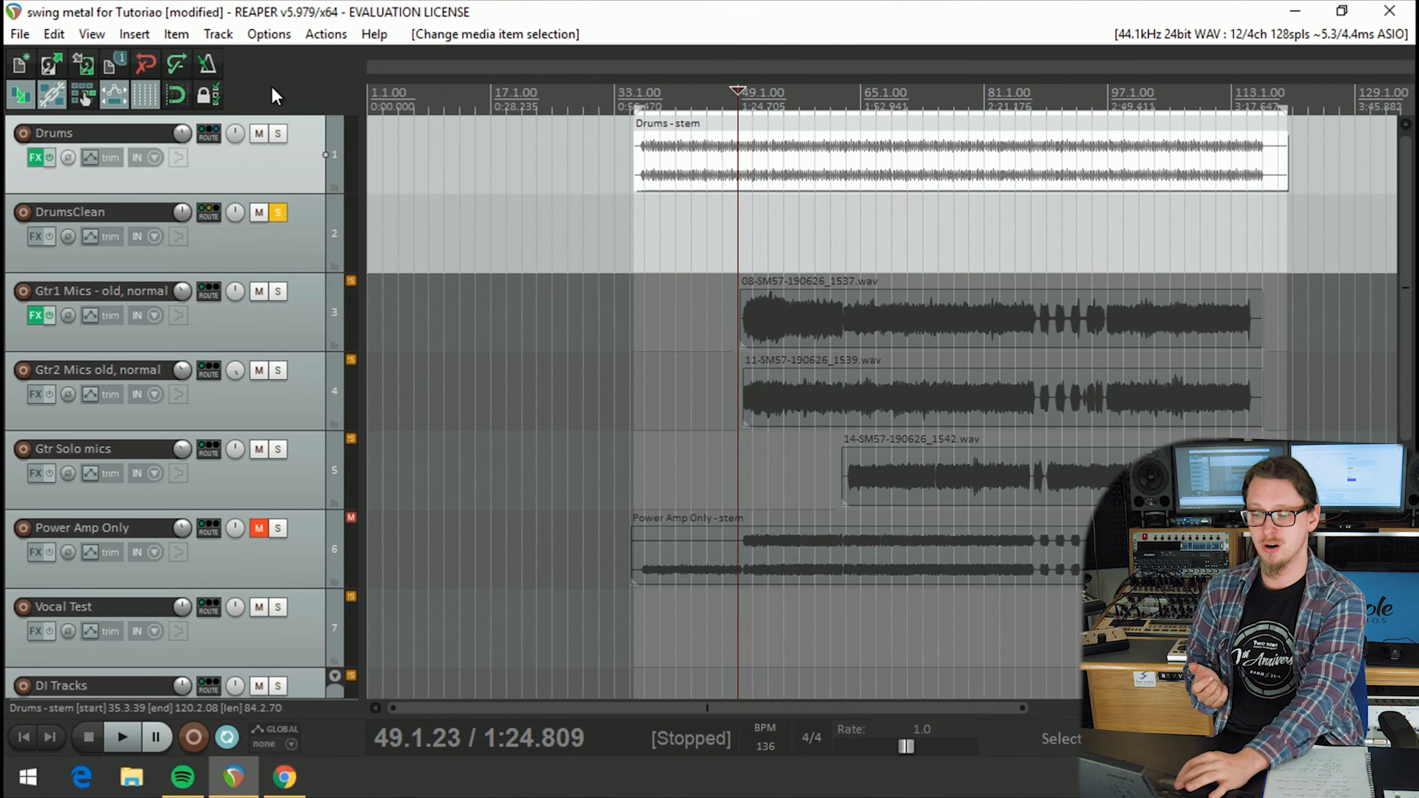
pyautogui.click(279, 133)
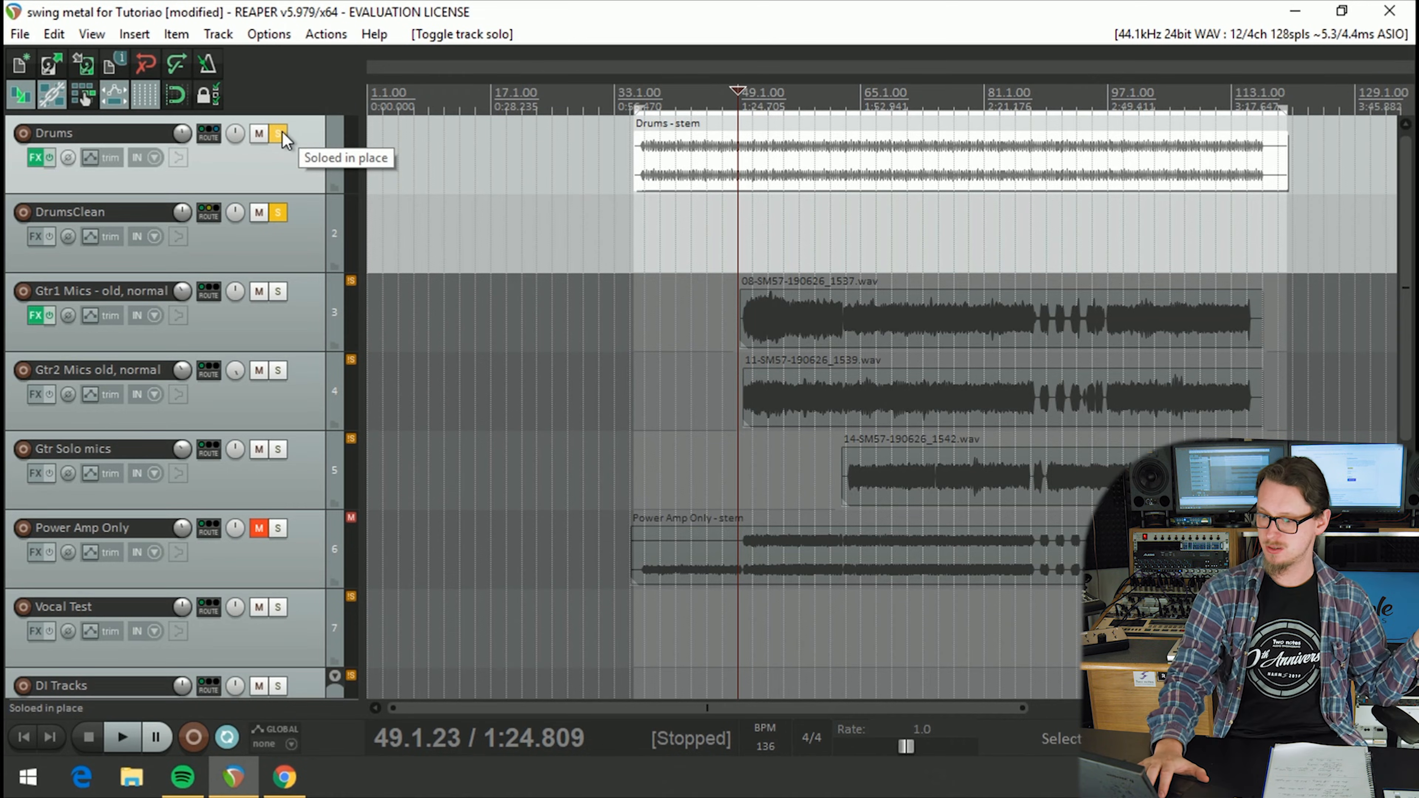
pyautogui.press('space')
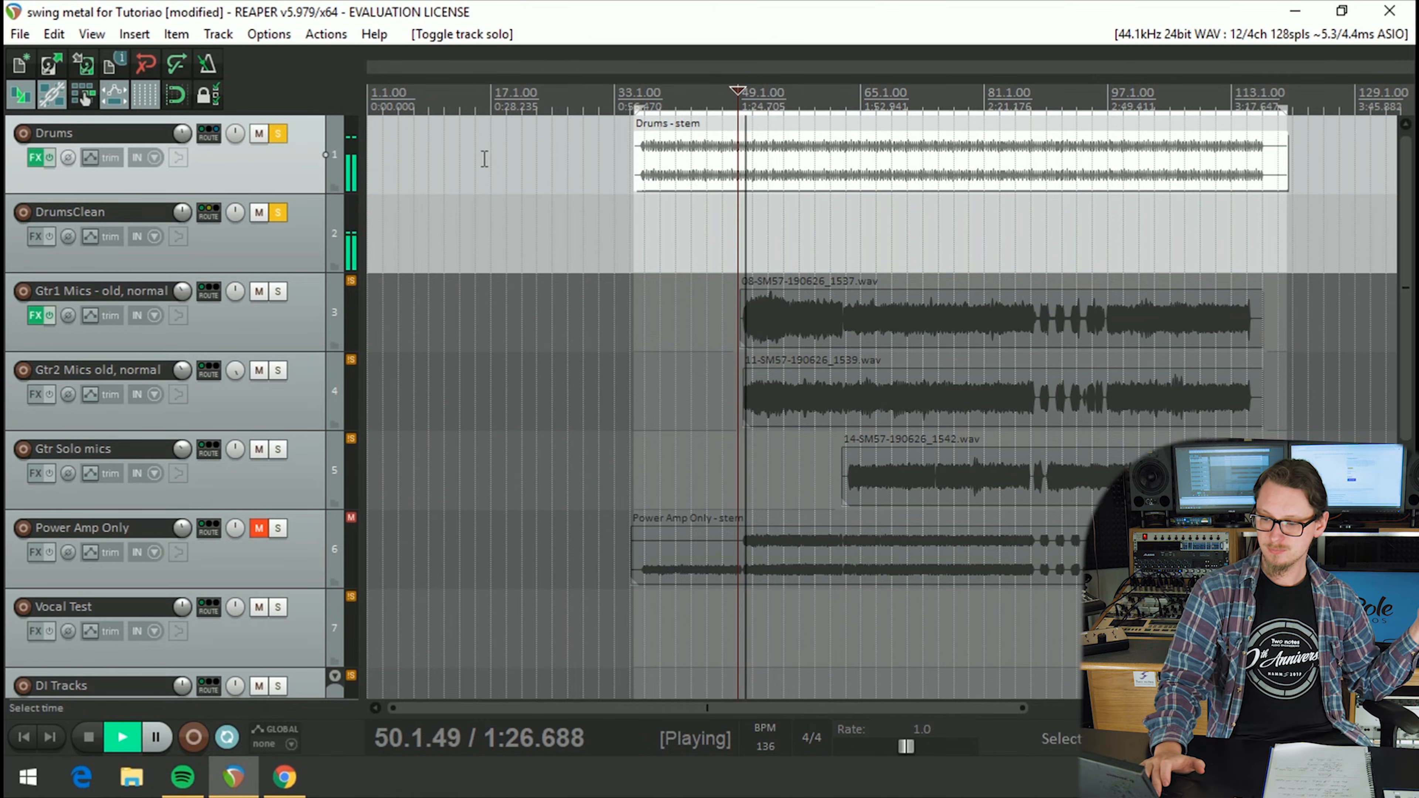
pyautogui.press('space')
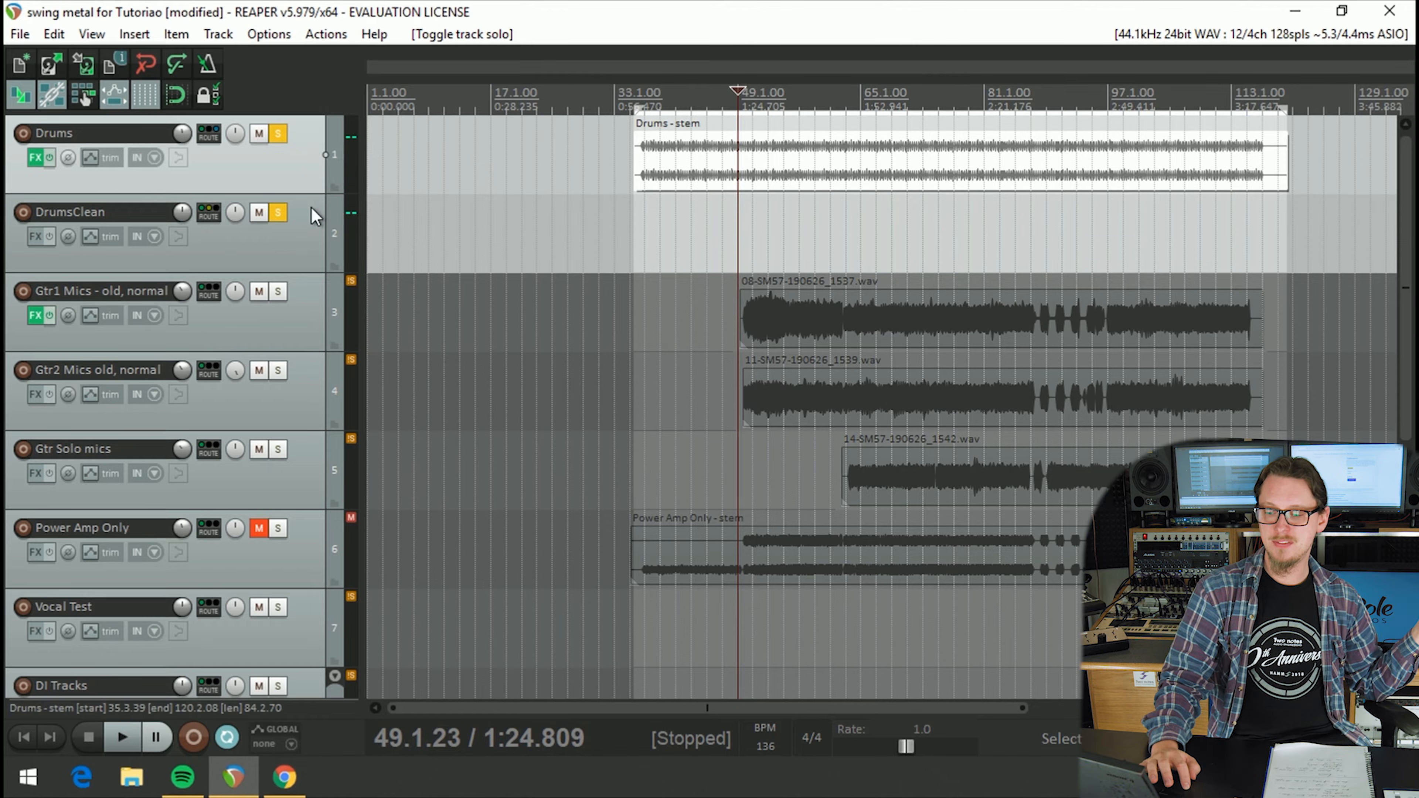
# Step: Clear the solo on both Drums and DrumsClean and open the mixer
pyautogui.moveTo(277, 210); pyautogui.dragTo(273, 161)
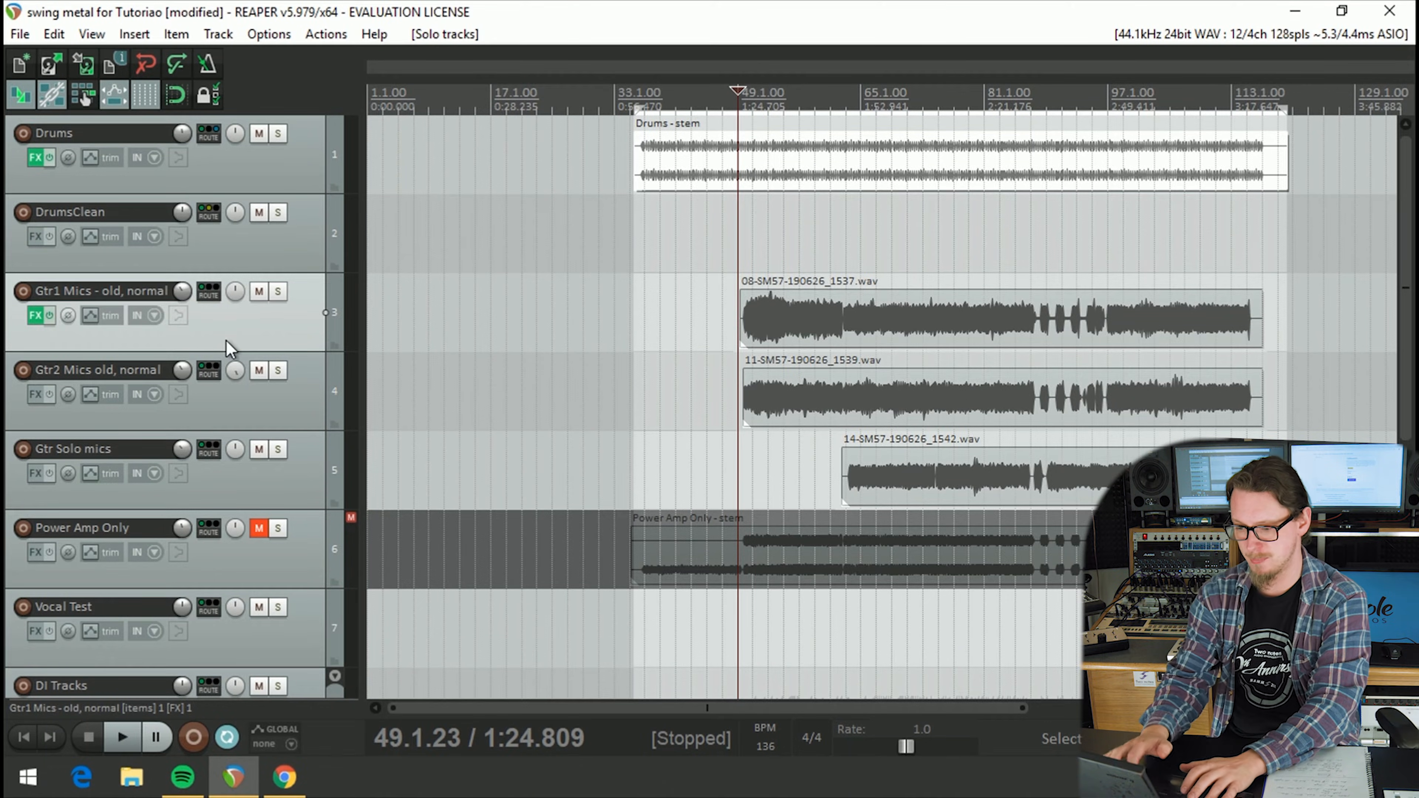
pyautogui.hotkey('ctrl', 'm')
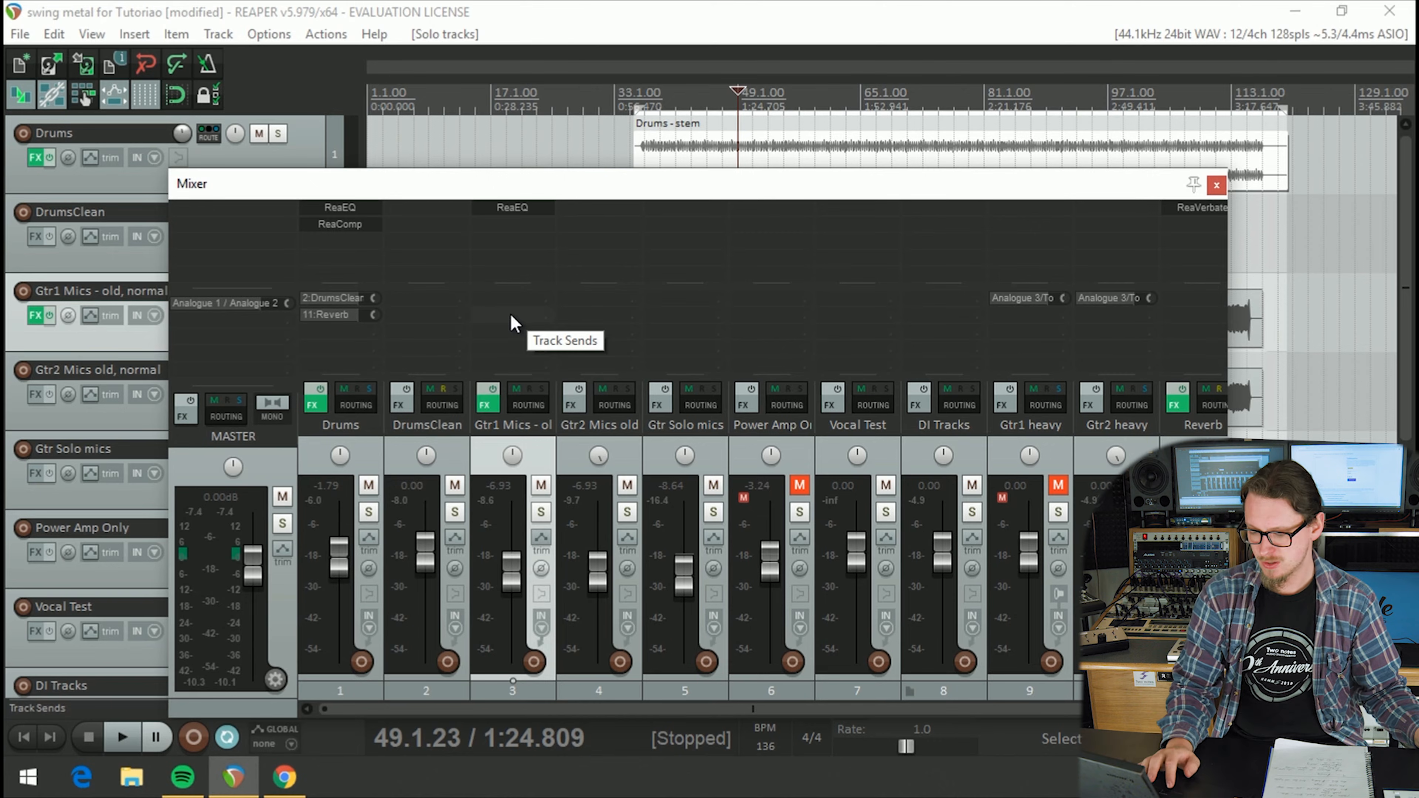
# Step: Add the mono hardware output Analogue 3/To AMP in the routing of the Gtr1 Mics track
pyautogui.click(528, 404)
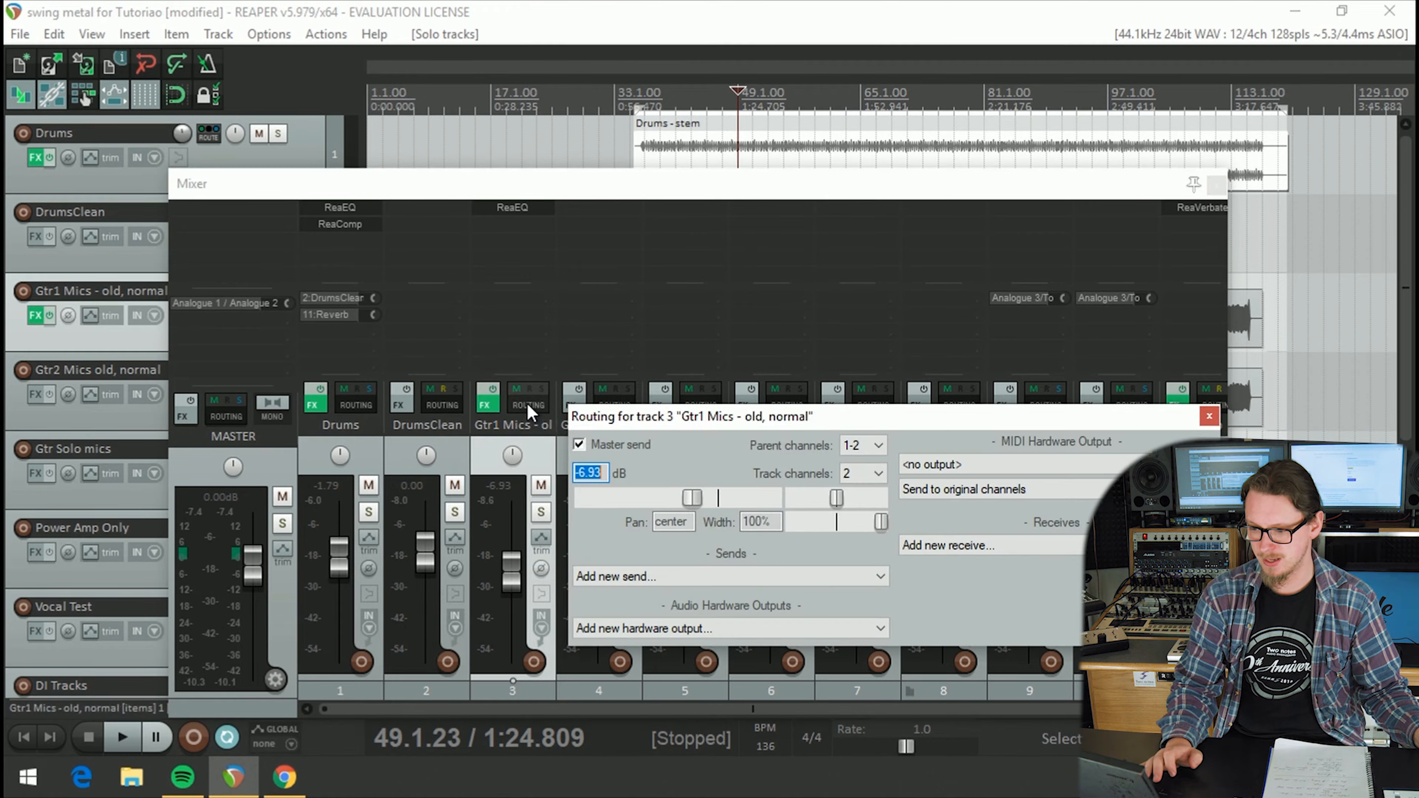
pyautogui.moveTo(743, 416); pyautogui.dragTo(639, 383)
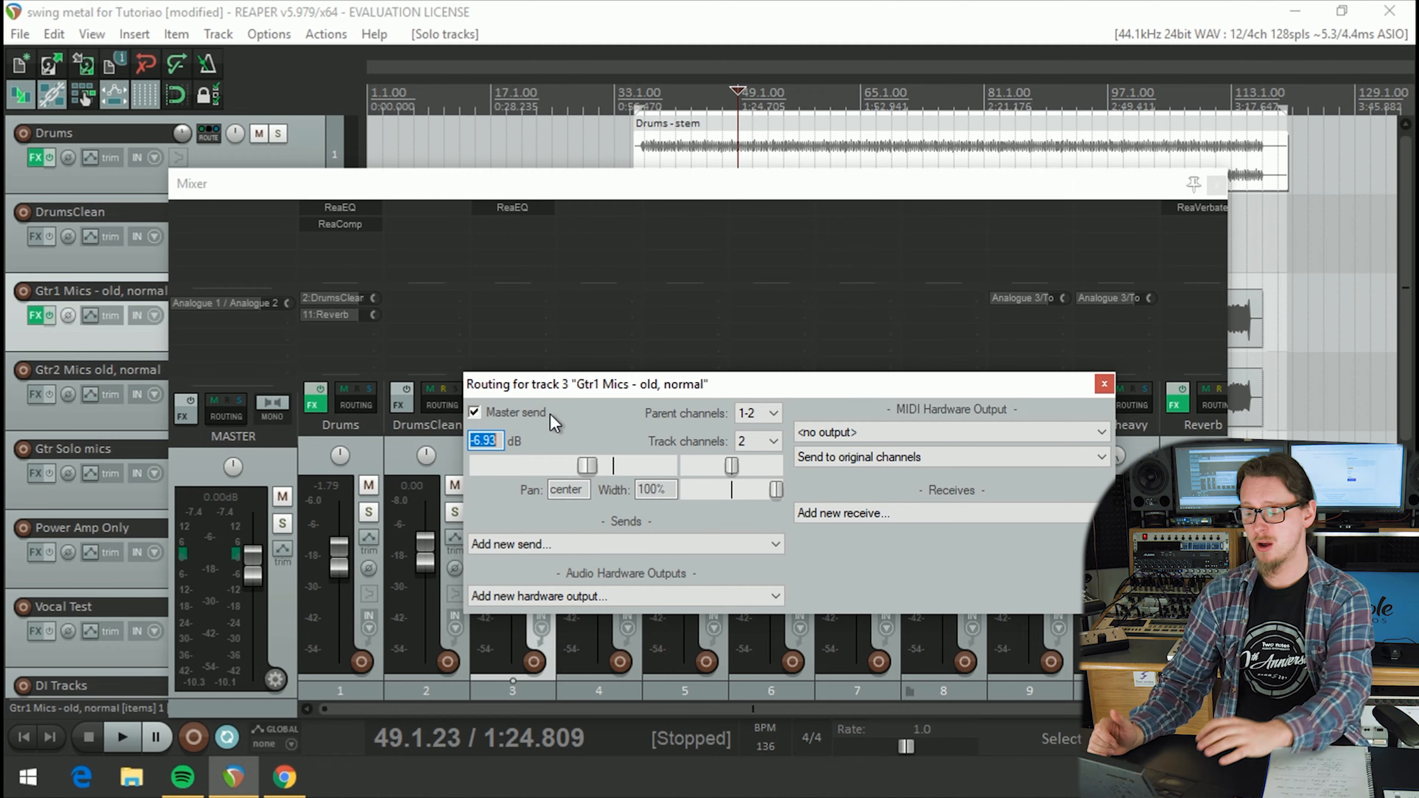
pyautogui.click(568, 597)
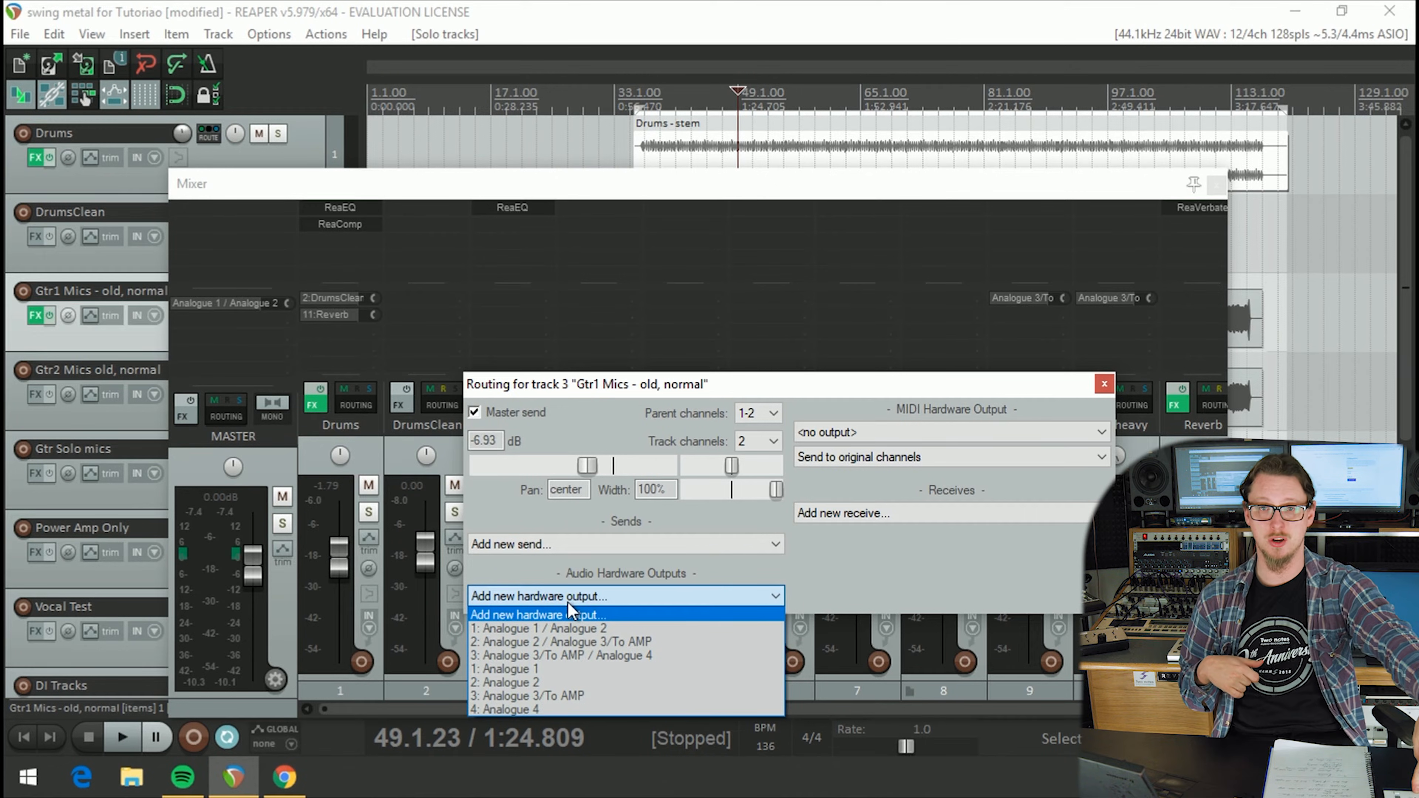
pyautogui.click(533, 694)
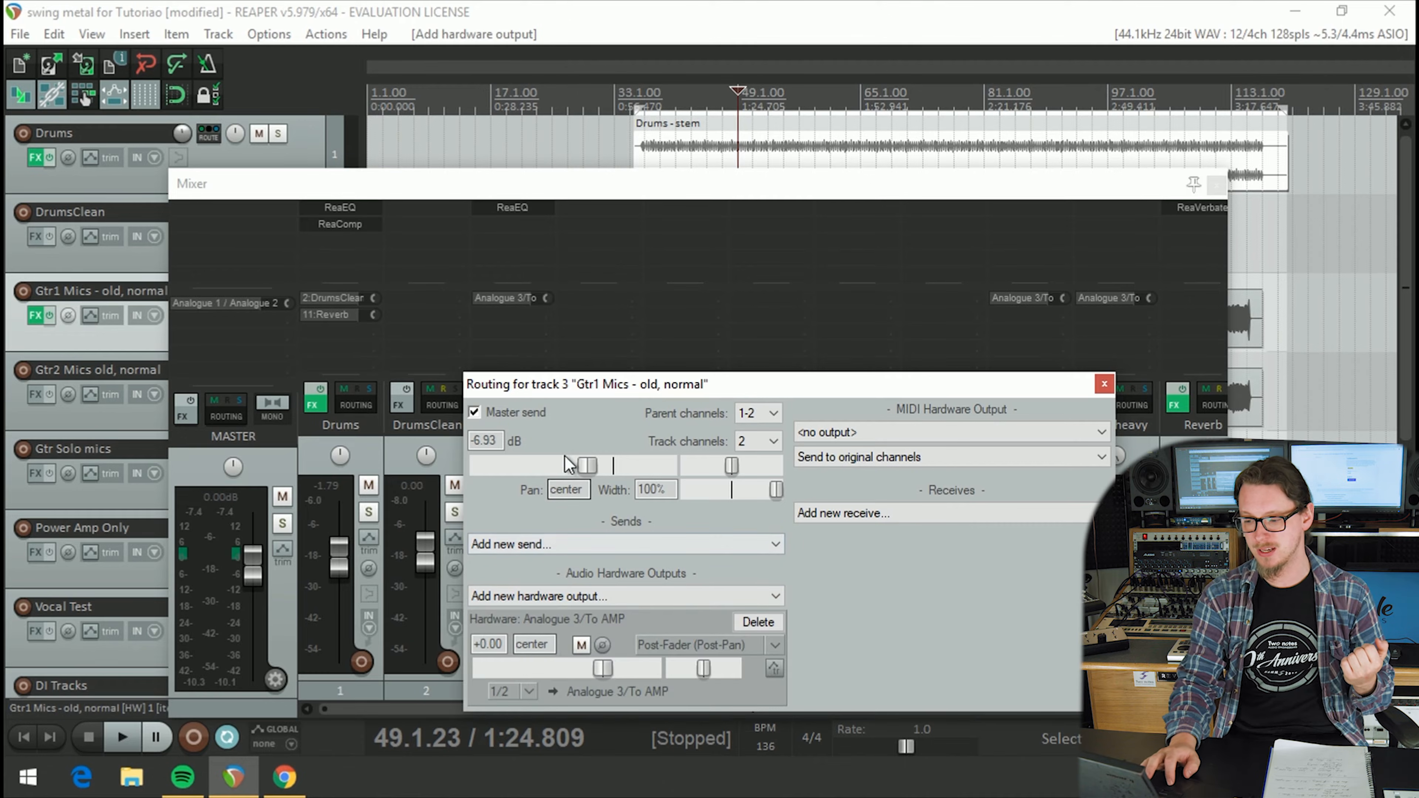
# Step: Try another level on Gtr1 Mics' Analogue 3/To AMP output, reset it, and set its mode to Pre-Fader (Post-FX)
pyautogui.moveTo(611, 382); pyautogui.dragTo(799, 165)
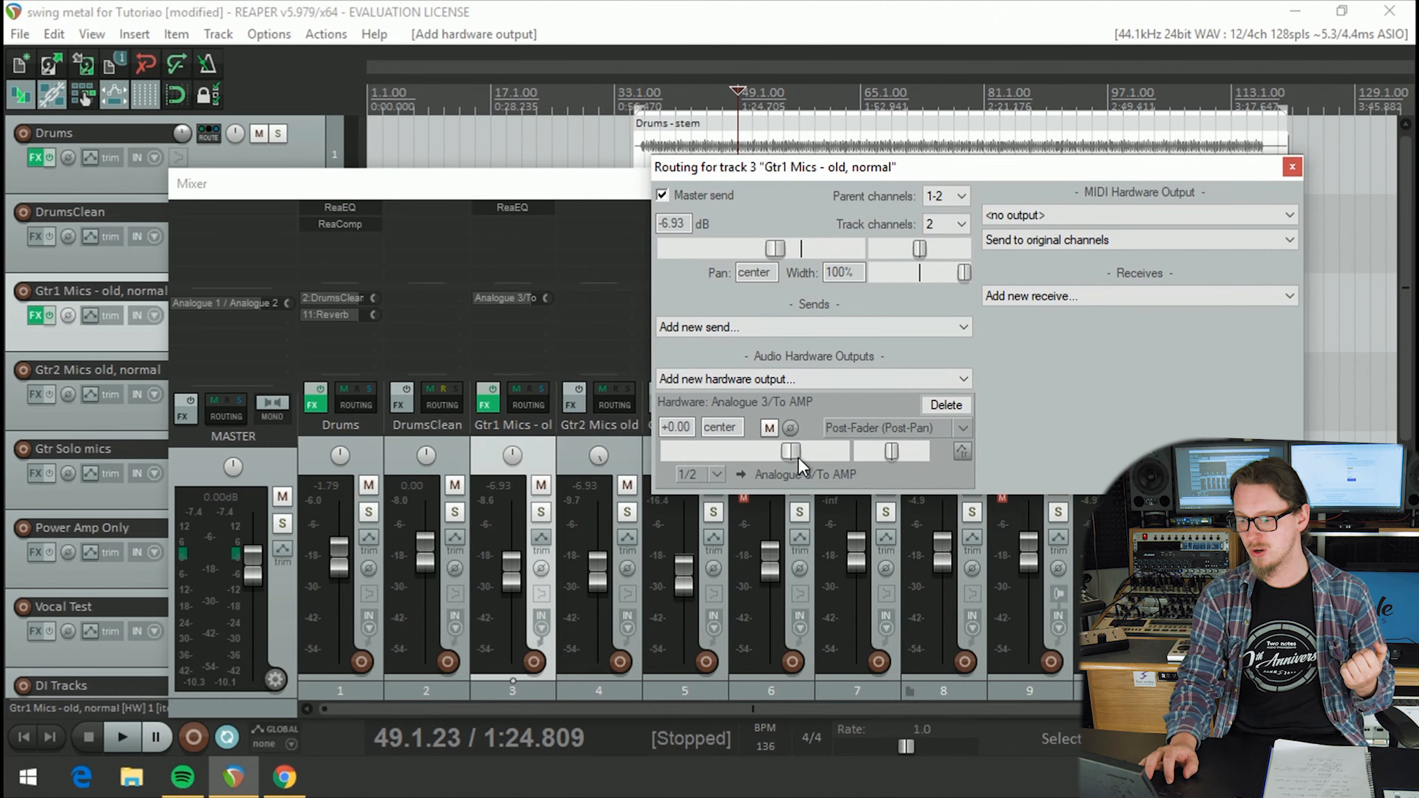
pyautogui.moveTo(799, 452); pyautogui.dragTo(746, 439)
pyautogui.doubleClick(745, 447)
pyautogui.click(962, 431)
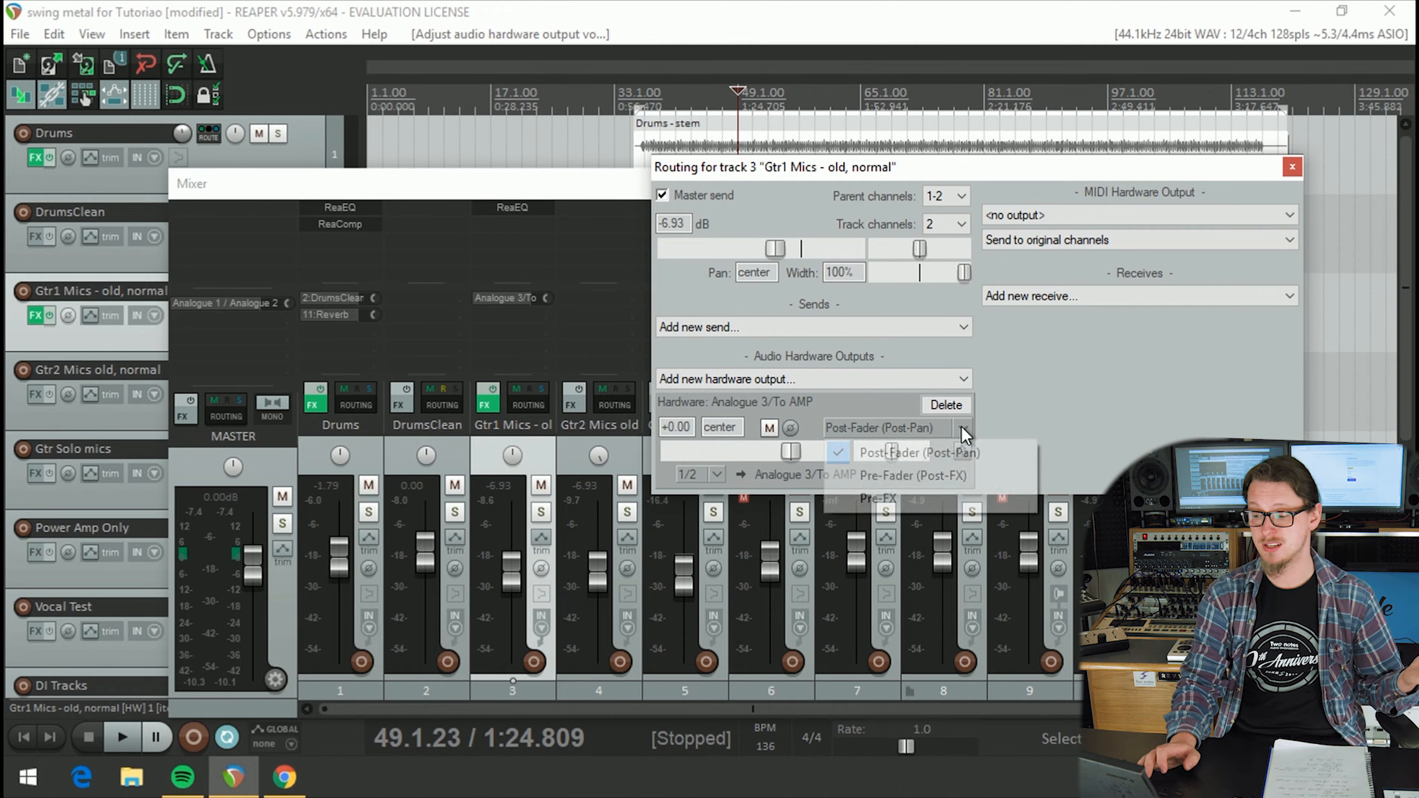
pyautogui.click(908, 478)
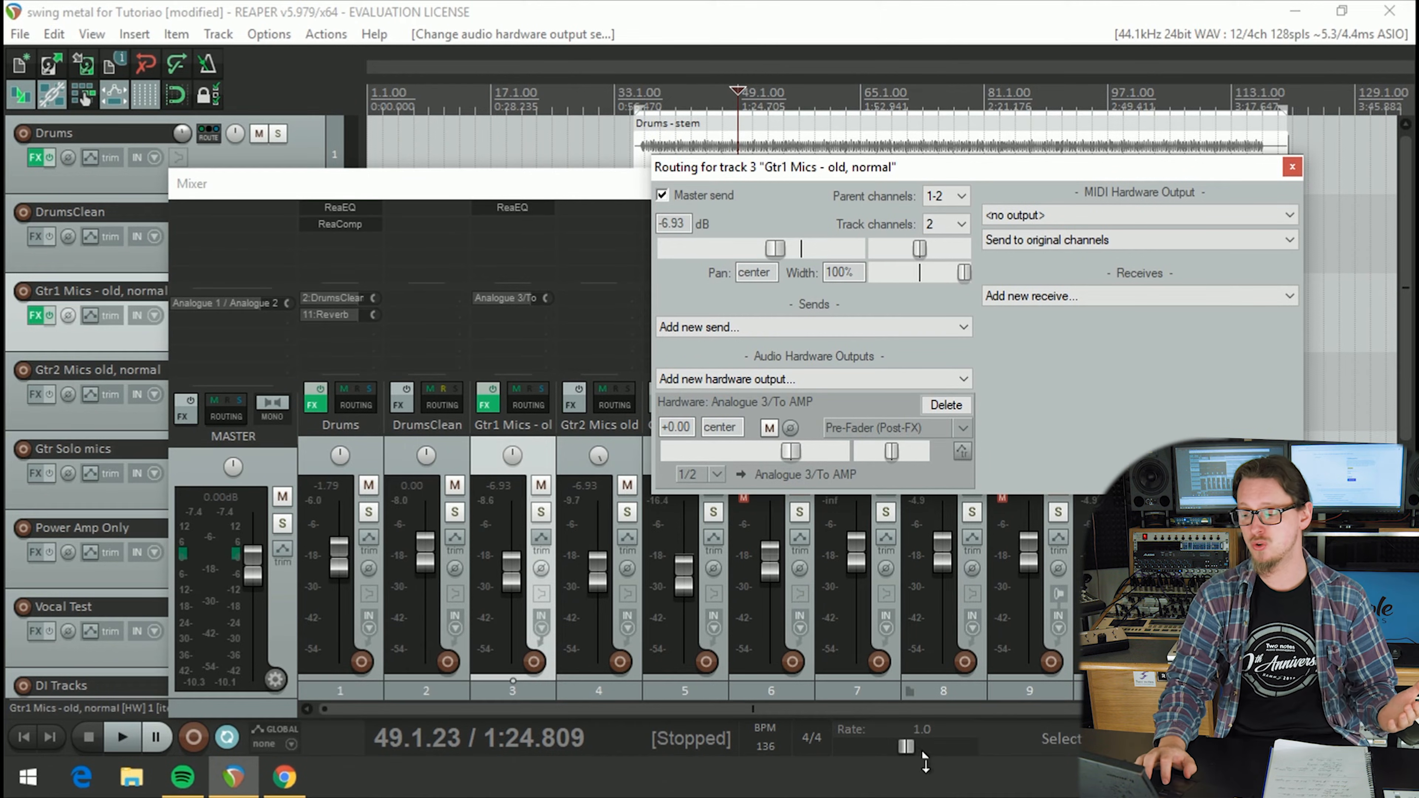
# Step: Leave the routing window and delete the Analogue 3/To AMP output from the Gtr1 Mics channel
pyautogui.click(958, 707)
pyautogui.moveTo(958, 706); pyautogui.dragTo(1057, 704)
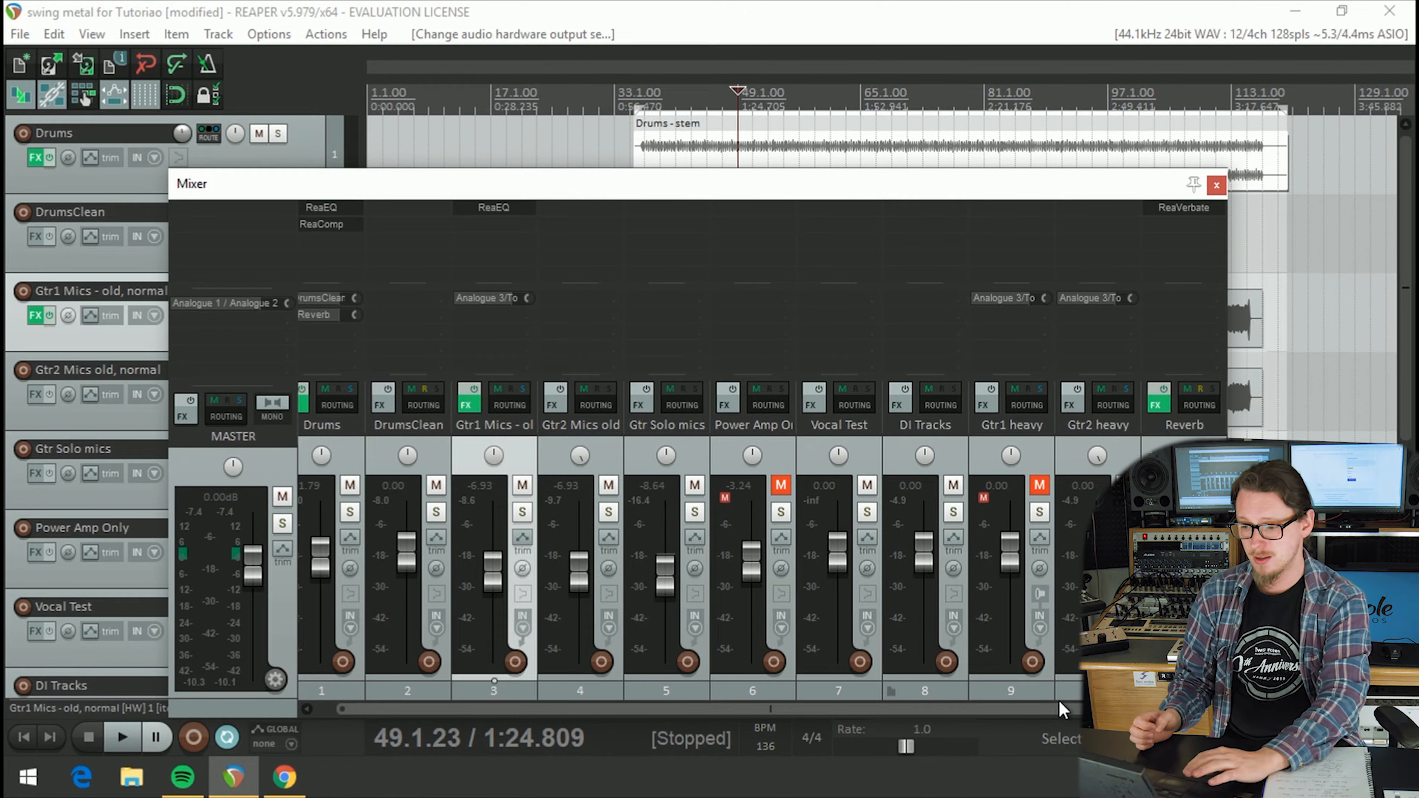
pyautogui.keyDown('alt'); pyautogui.click(483, 299); pyautogui.keyUp('alt')
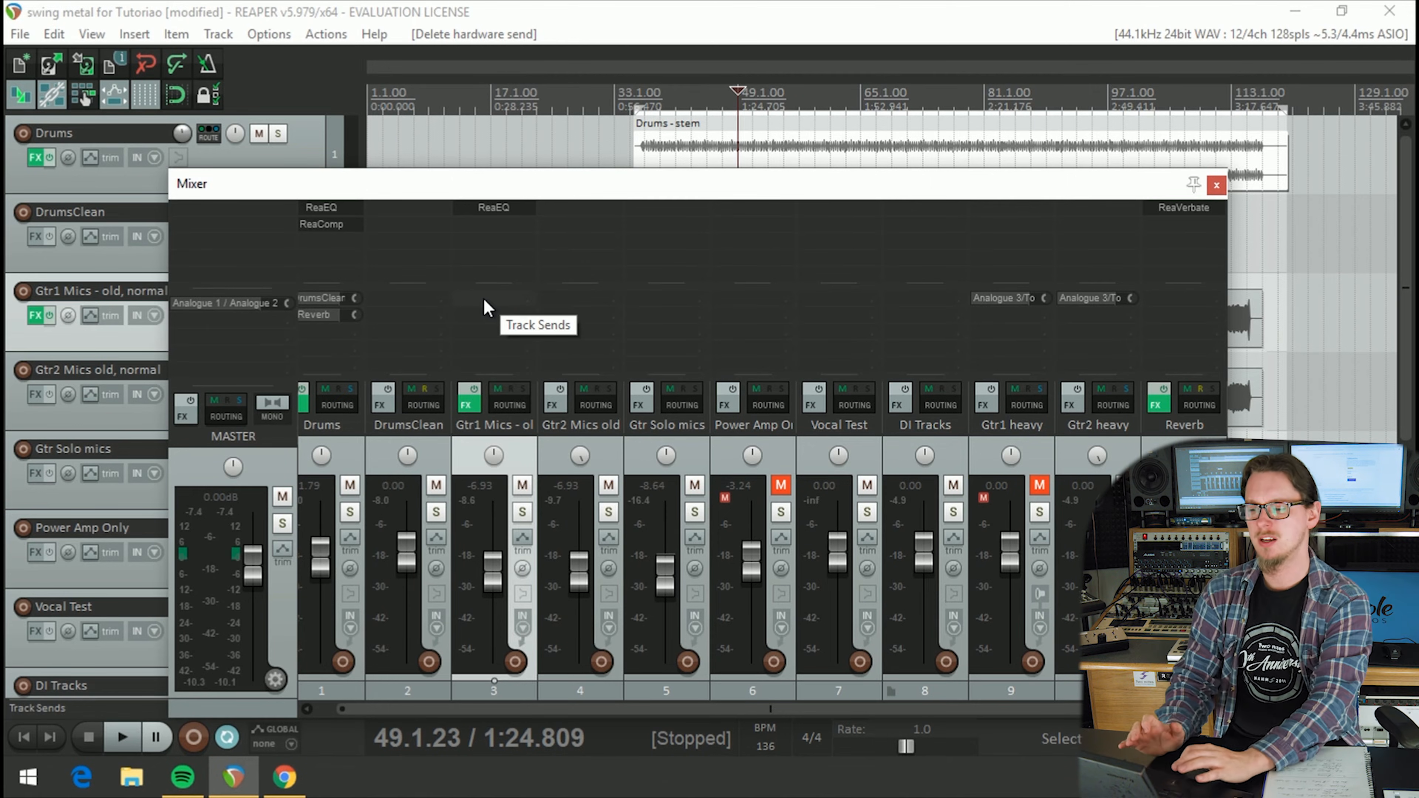
# Step: Add ReaInsert after ReaEQ on the Gtr1 Mics track and move its window over the mixer
pyautogui.click(504, 229)
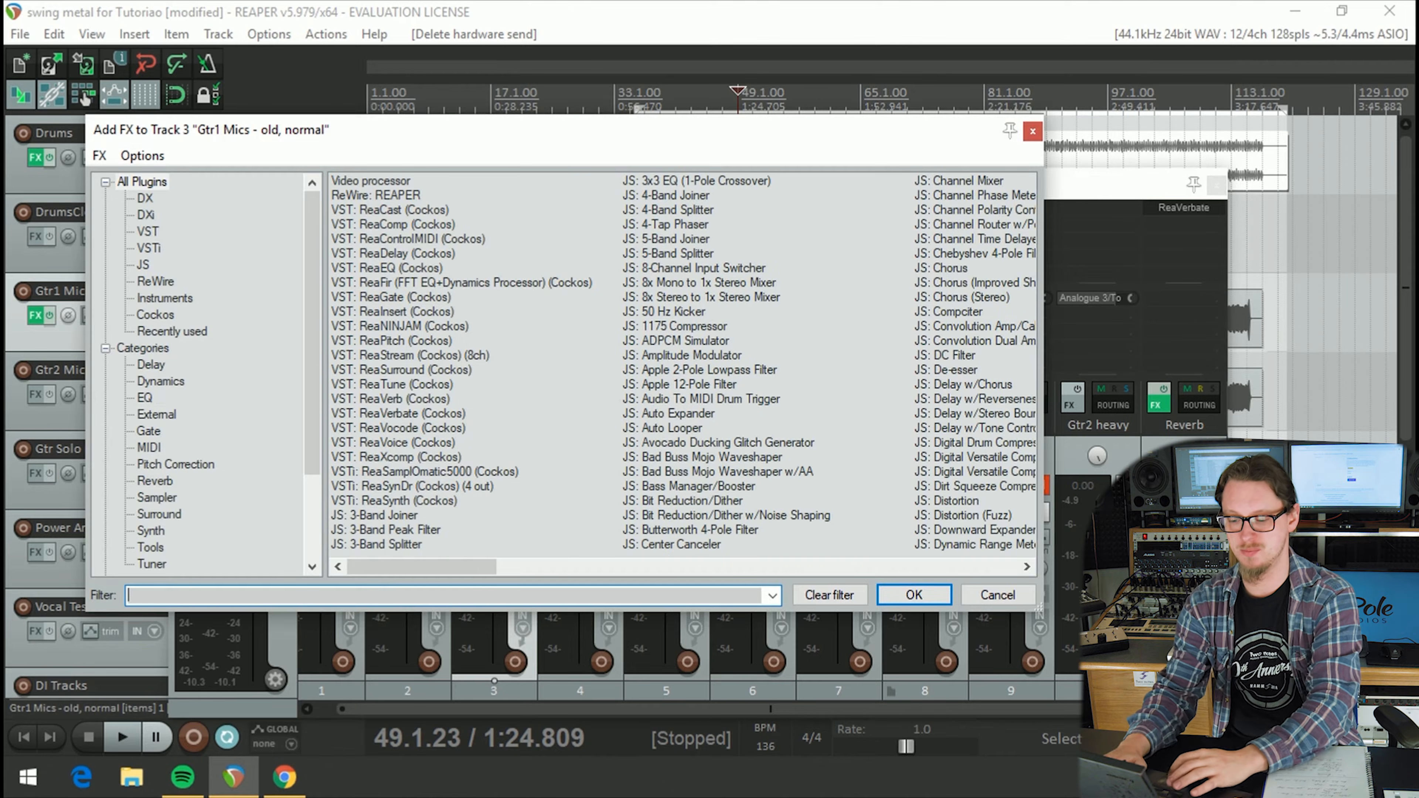
pyautogui.doubleClick(366, 312)
pyautogui.moveTo(223, 73); pyautogui.dragTo(414, 241)
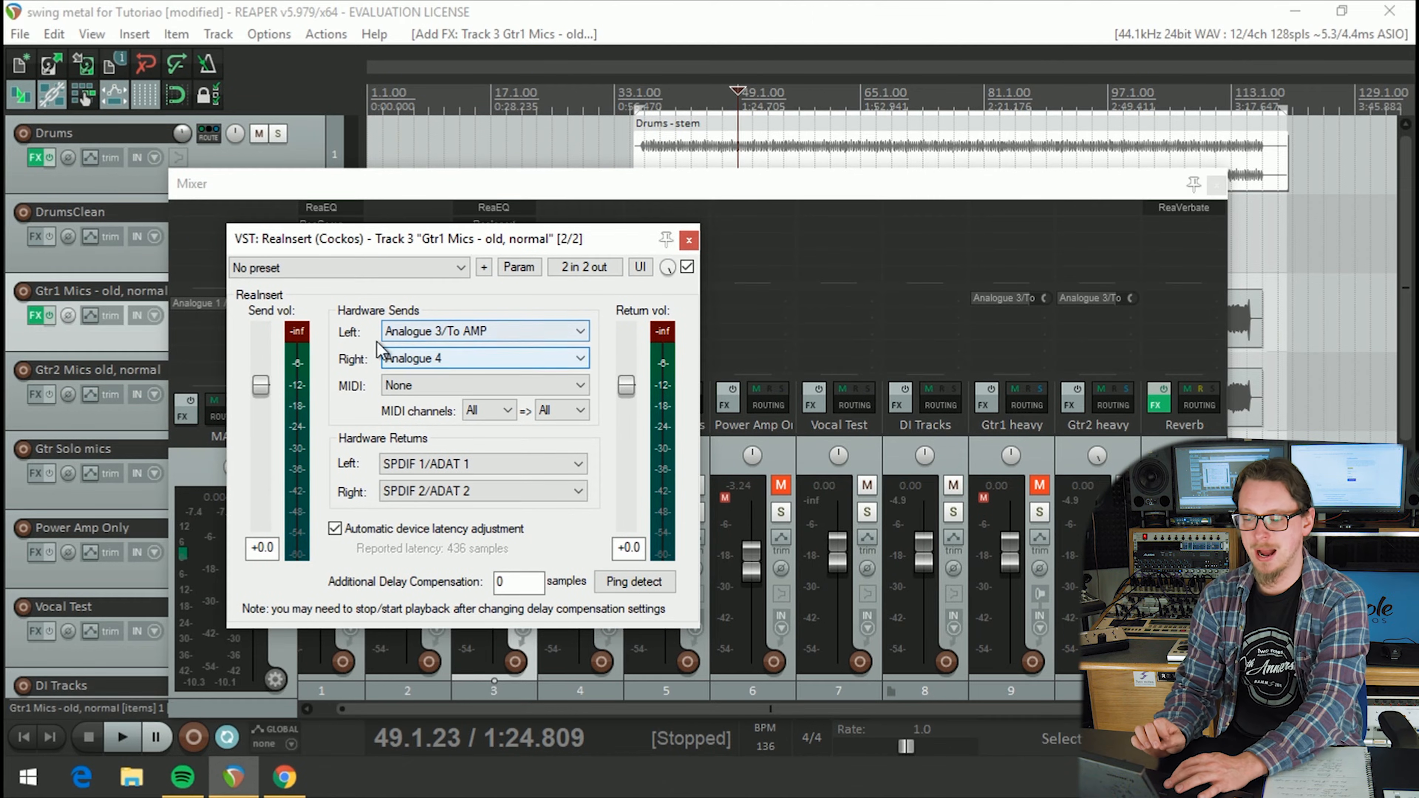
# Step: Examine ReaInsert's choices for the left, right and MIDI hardware sends and the left hardware return
pyautogui.click(395, 331)
pyautogui.click(390, 332)
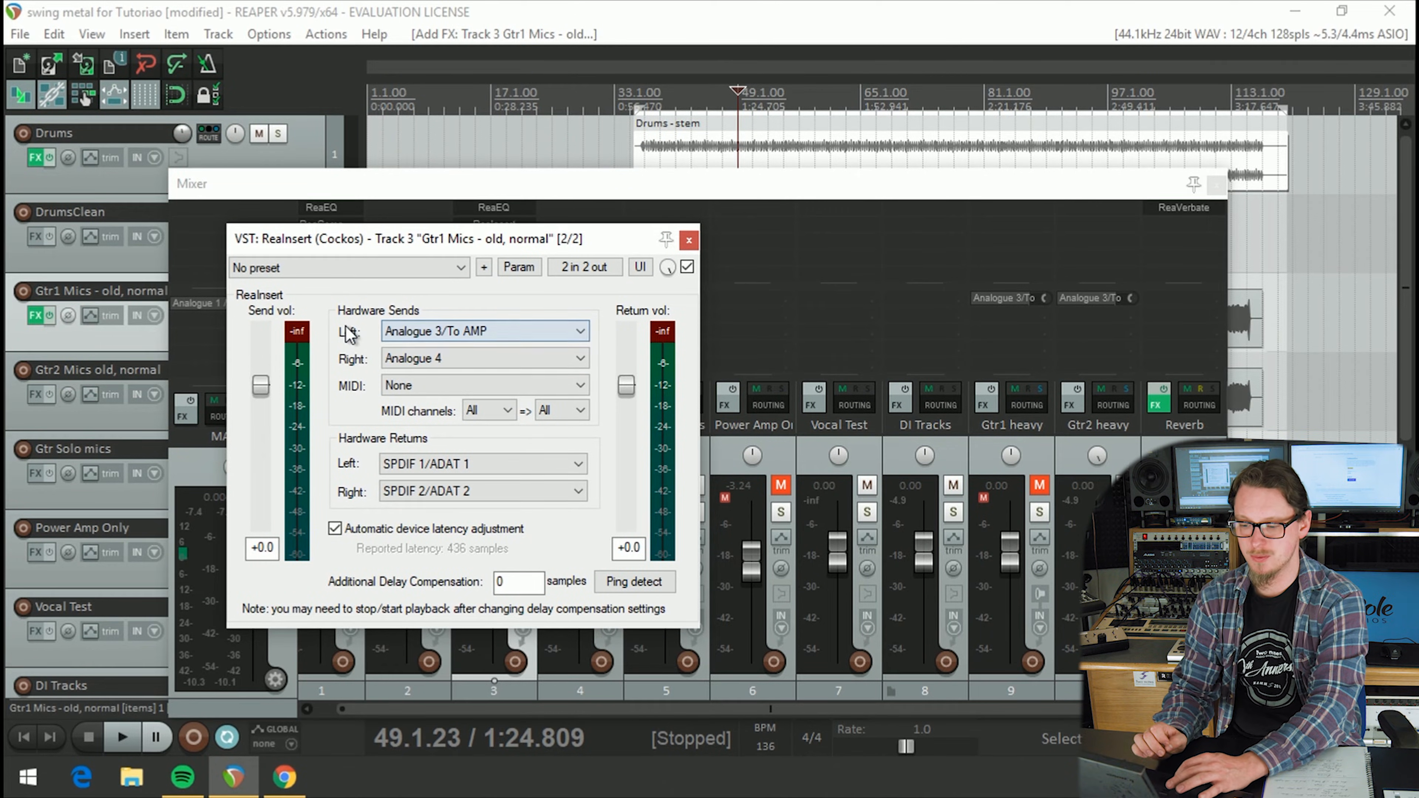
pyautogui.click(416, 359)
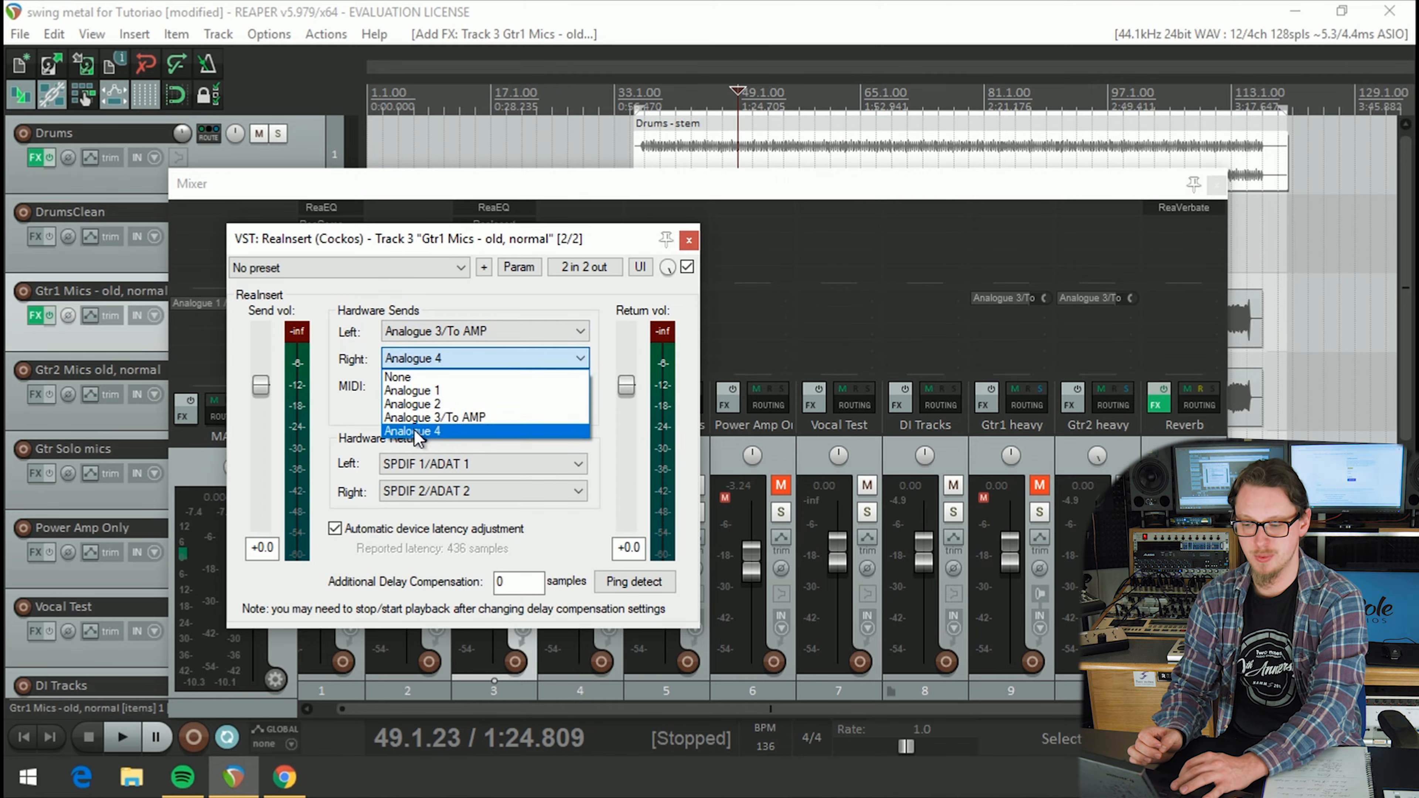
pyautogui.click(350, 363)
pyautogui.click(387, 385)
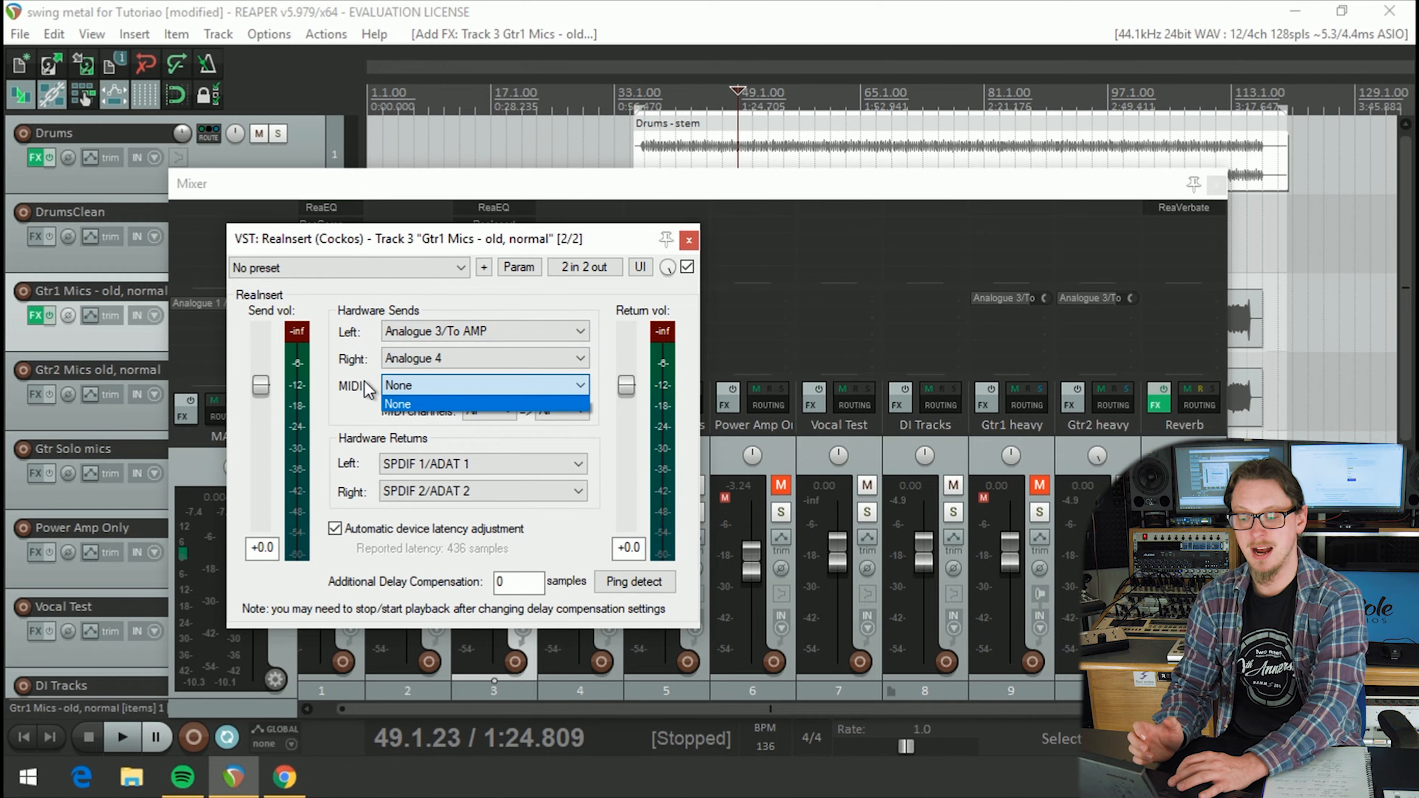
pyautogui.click(366, 382)
pyautogui.click(421, 385)
pyautogui.click(424, 391)
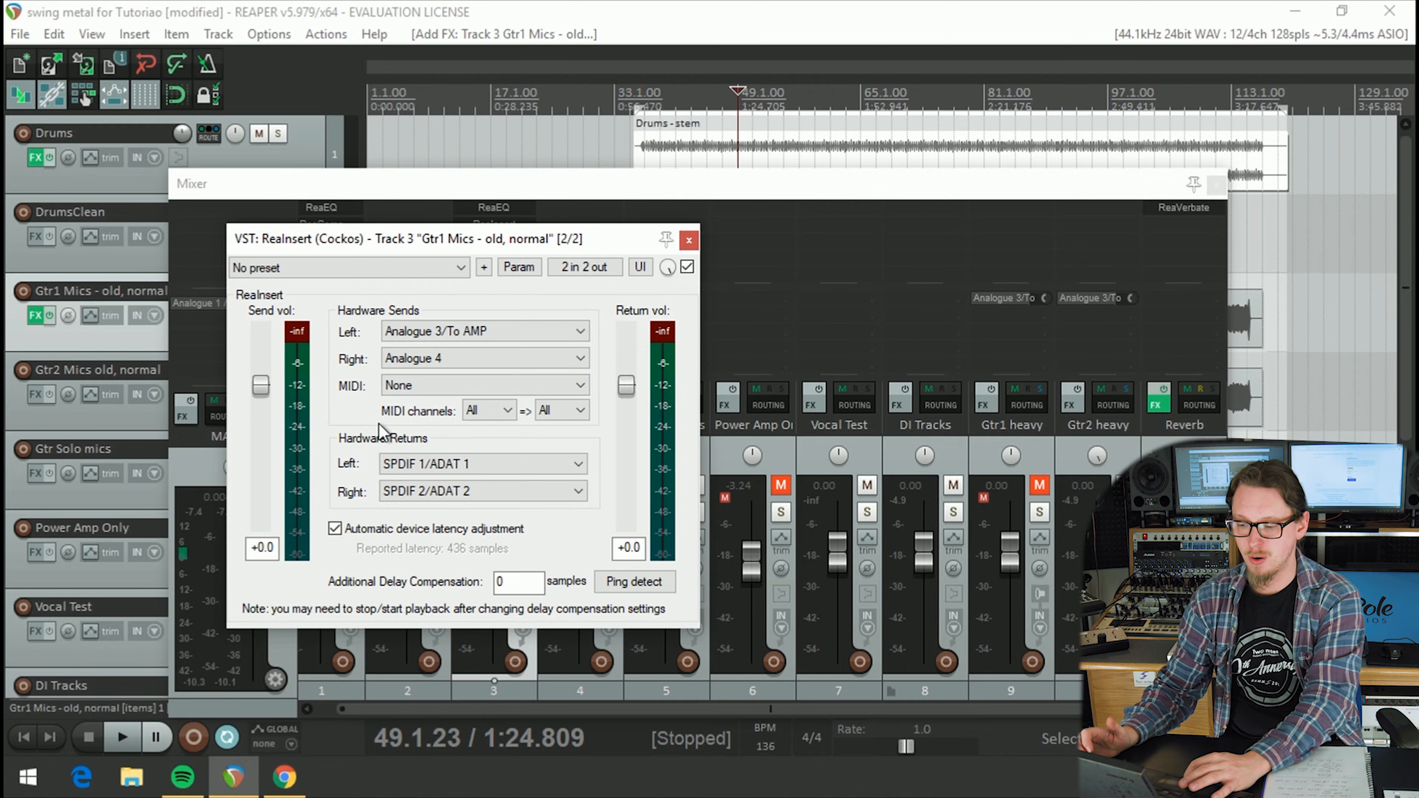
pyautogui.click(414, 466)
pyautogui.click(369, 469)
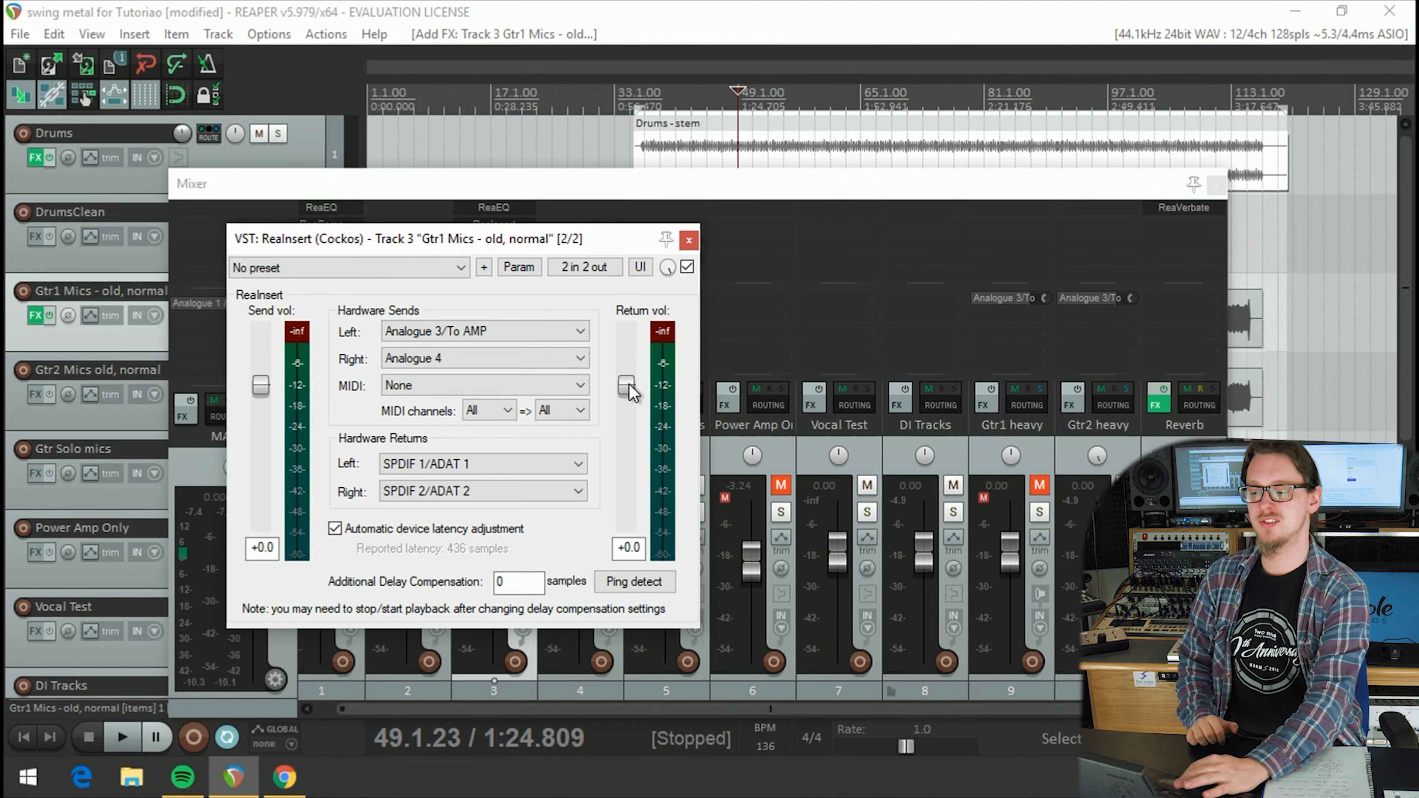
# Step: Review the None, Analogue 1, Analogue 2 and Analogue 3/To AMP choices for ReaInsert's left hardware send
pyautogui.click(453, 331)
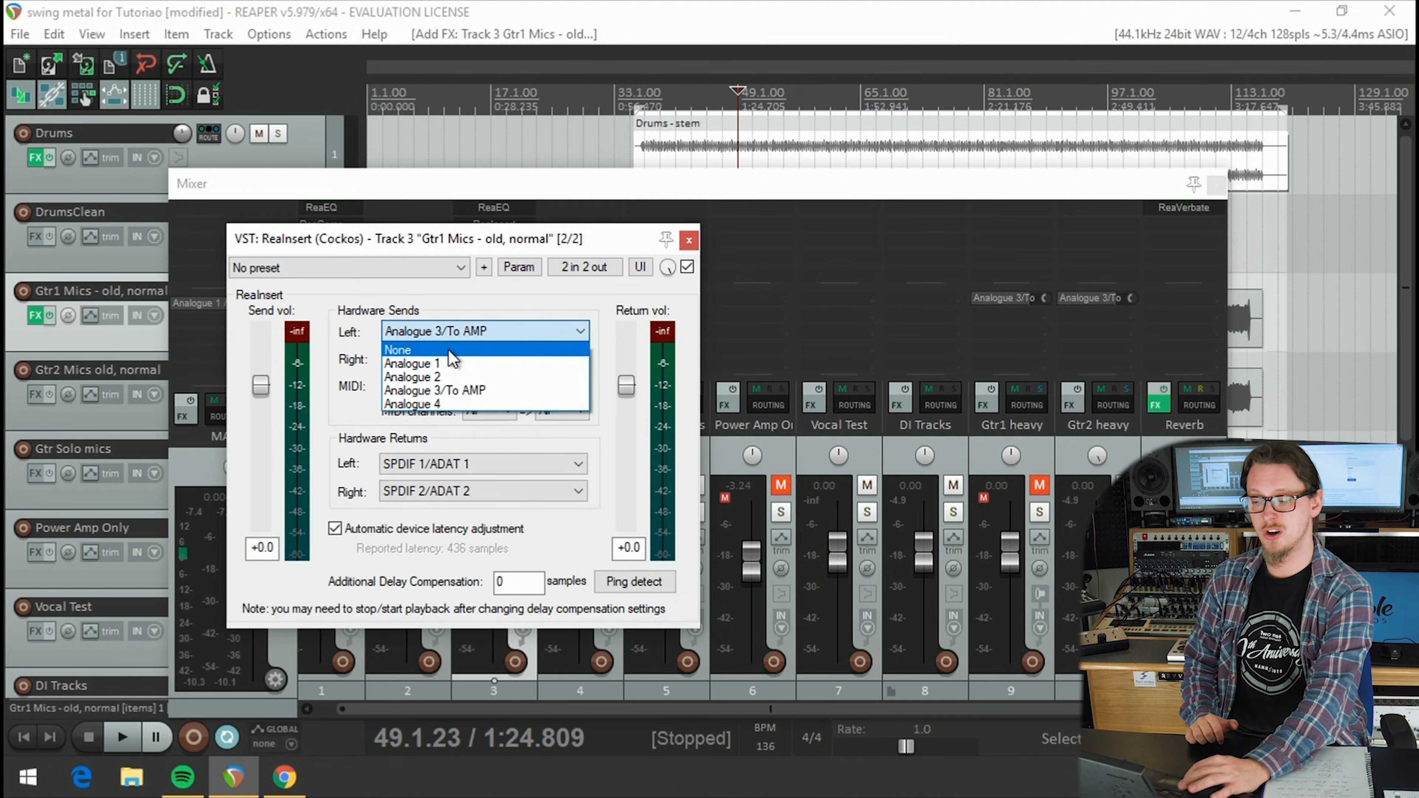
pyautogui.click(451, 350)
pyautogui.click(453, 360)
pyautogui.click(445, 373)
pyautogui.click(430, 386)
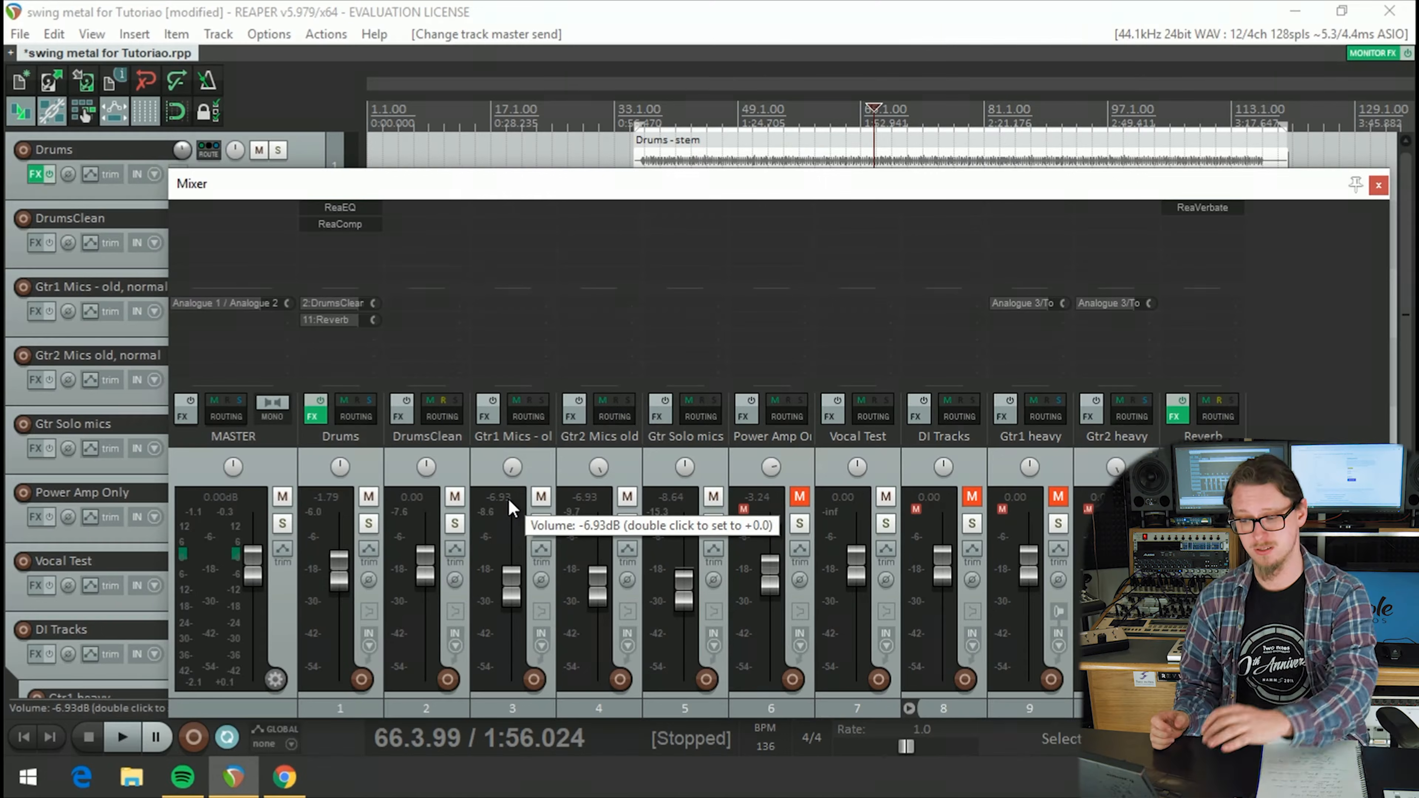
# Step: Select the Gtr1 Mics track, reset its pan to centre and move the Mixer window higher
pyautogui.click(512, 468)
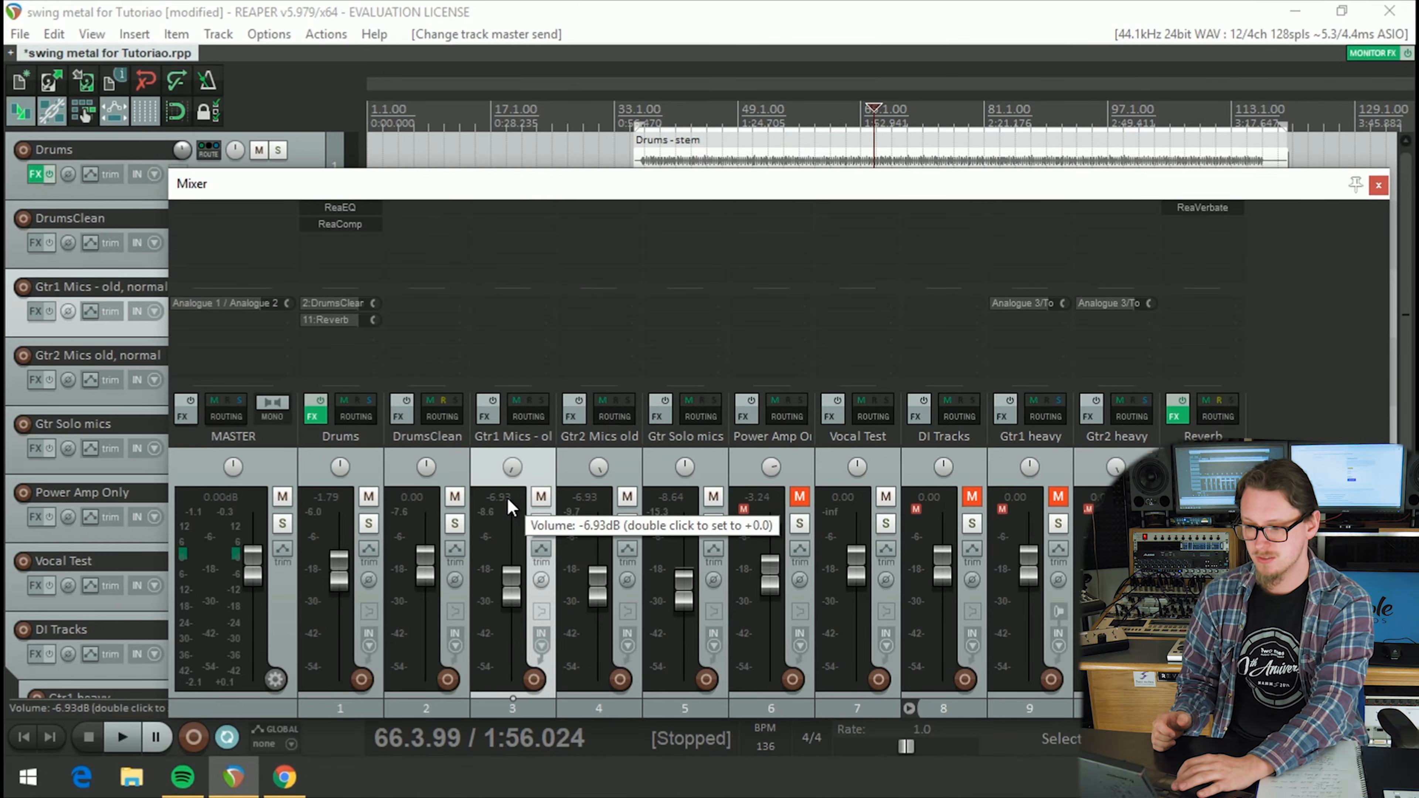
pyautogui.doubleClick(522, 466)
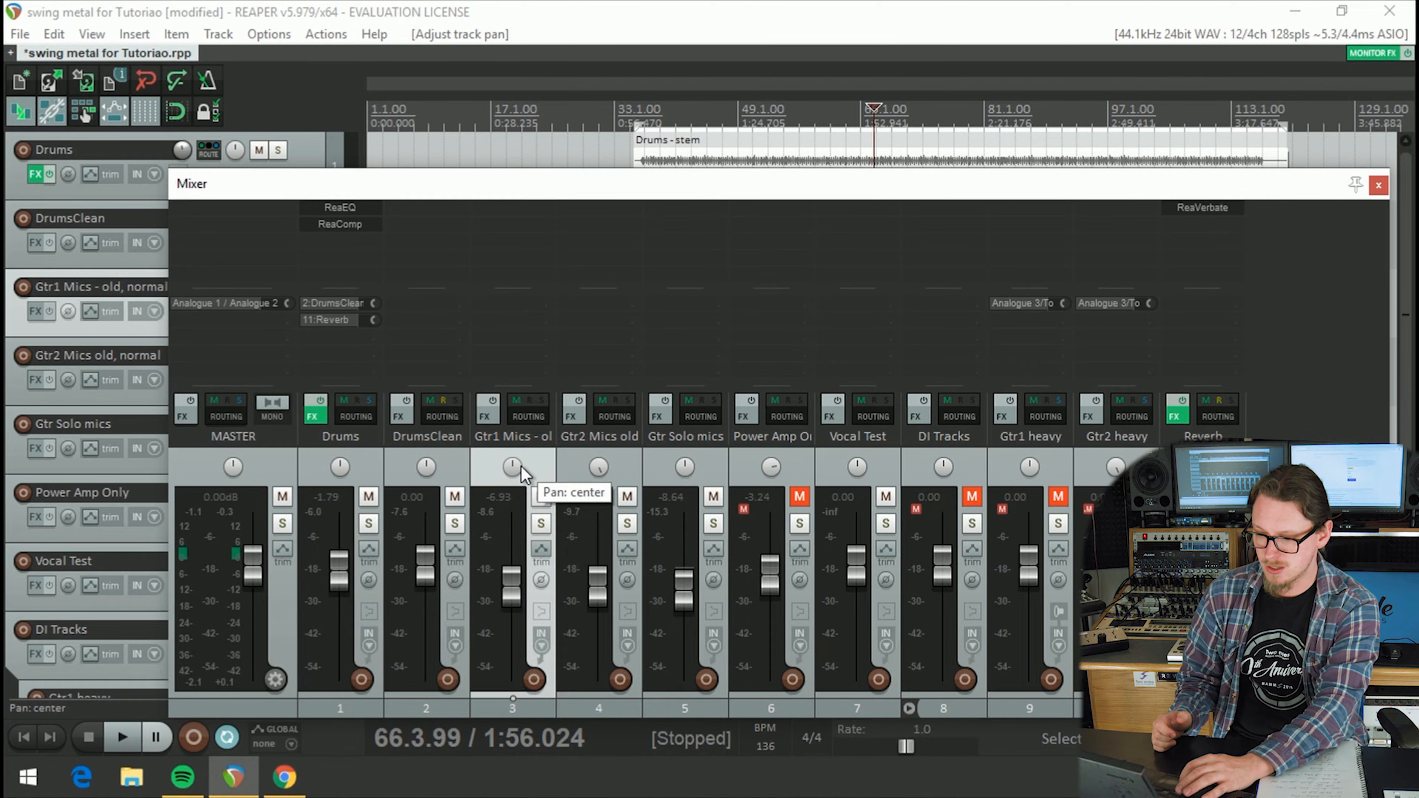
pyautogui.moveTo(565, 184); pyautogui.dragTo(580, 128)
# Step: Add ReaGate after ReaComp on the Drums track and move its window over the middle of the mixer
pyautogui.doubleClick(343, 196)
pyautogui.write('gate')
pyautogui.doubleClick(397, 180)
pyautogui.moveTo(269, 75); pyautogui.dragTo(670, 282)
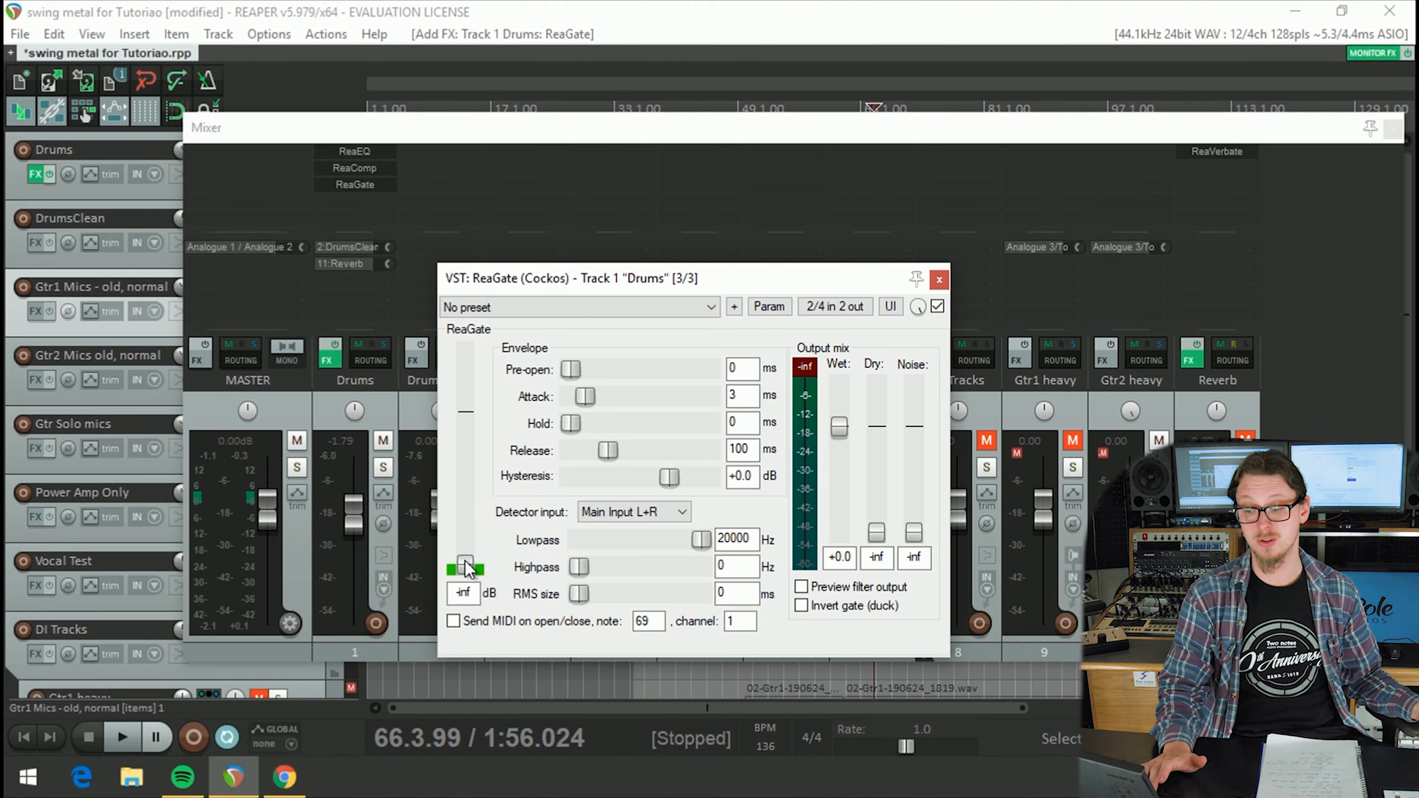
# Step: Solo Drums and play the song in short passes to watch the input level in ReaGate
pyautogui.press('space')
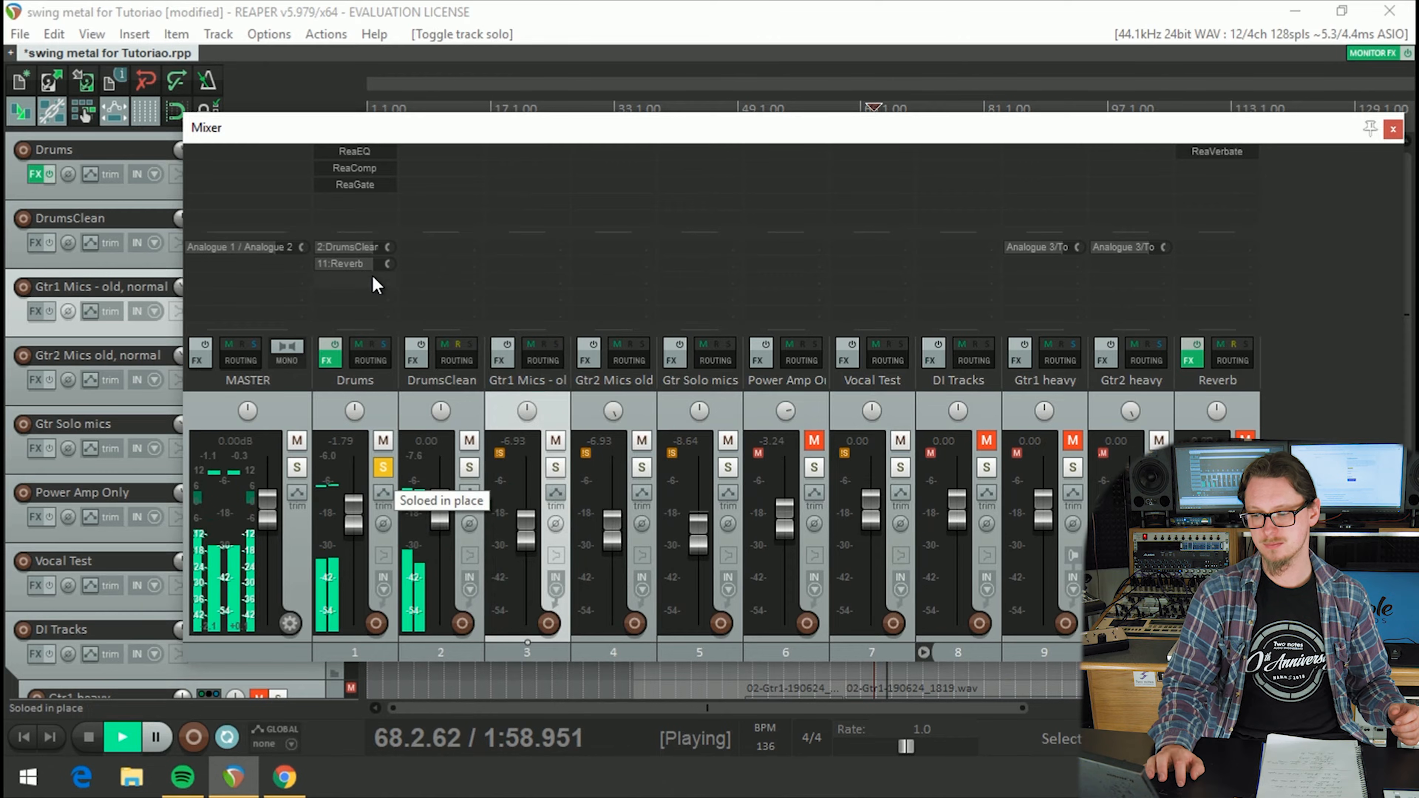
pyautogui.click(357, 186)
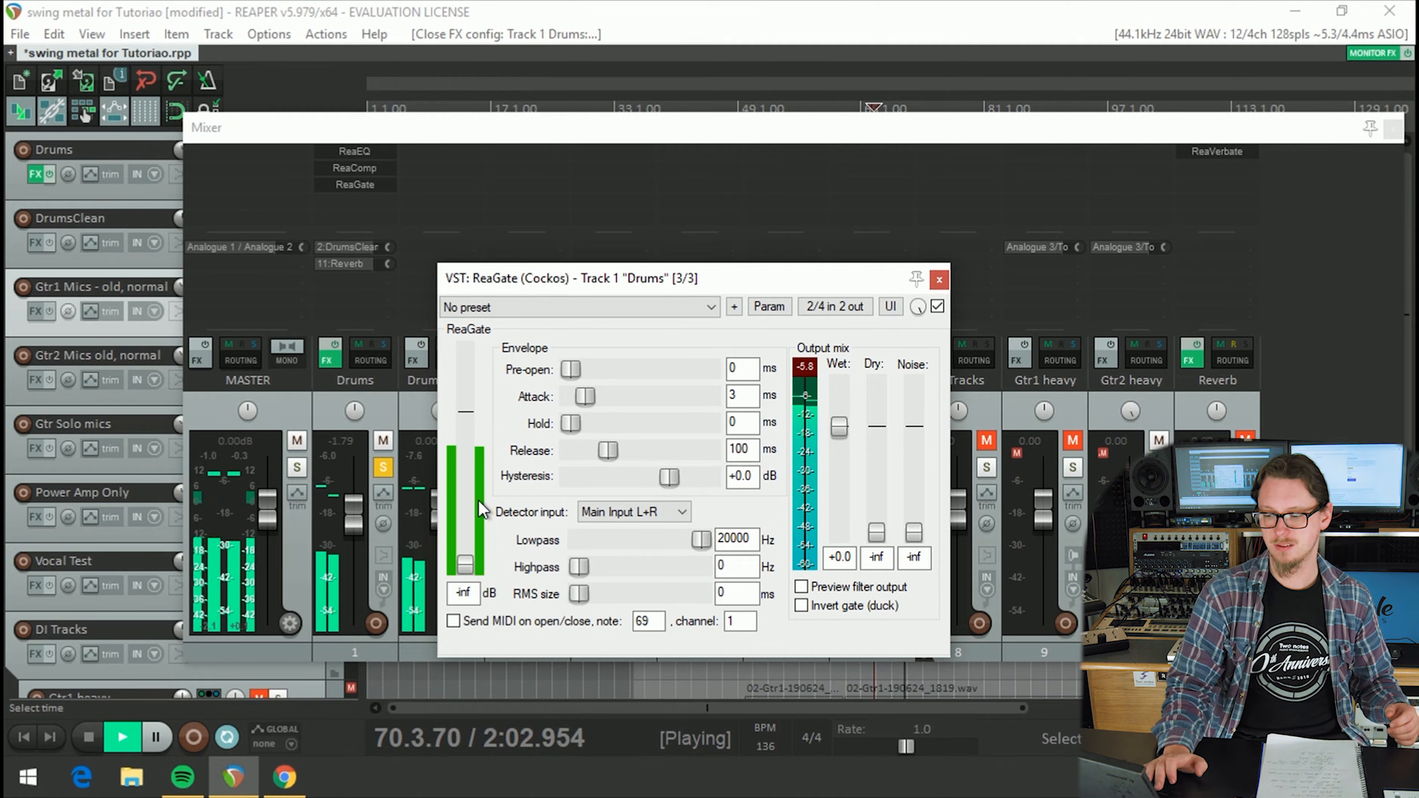
pyautogui.press('space')
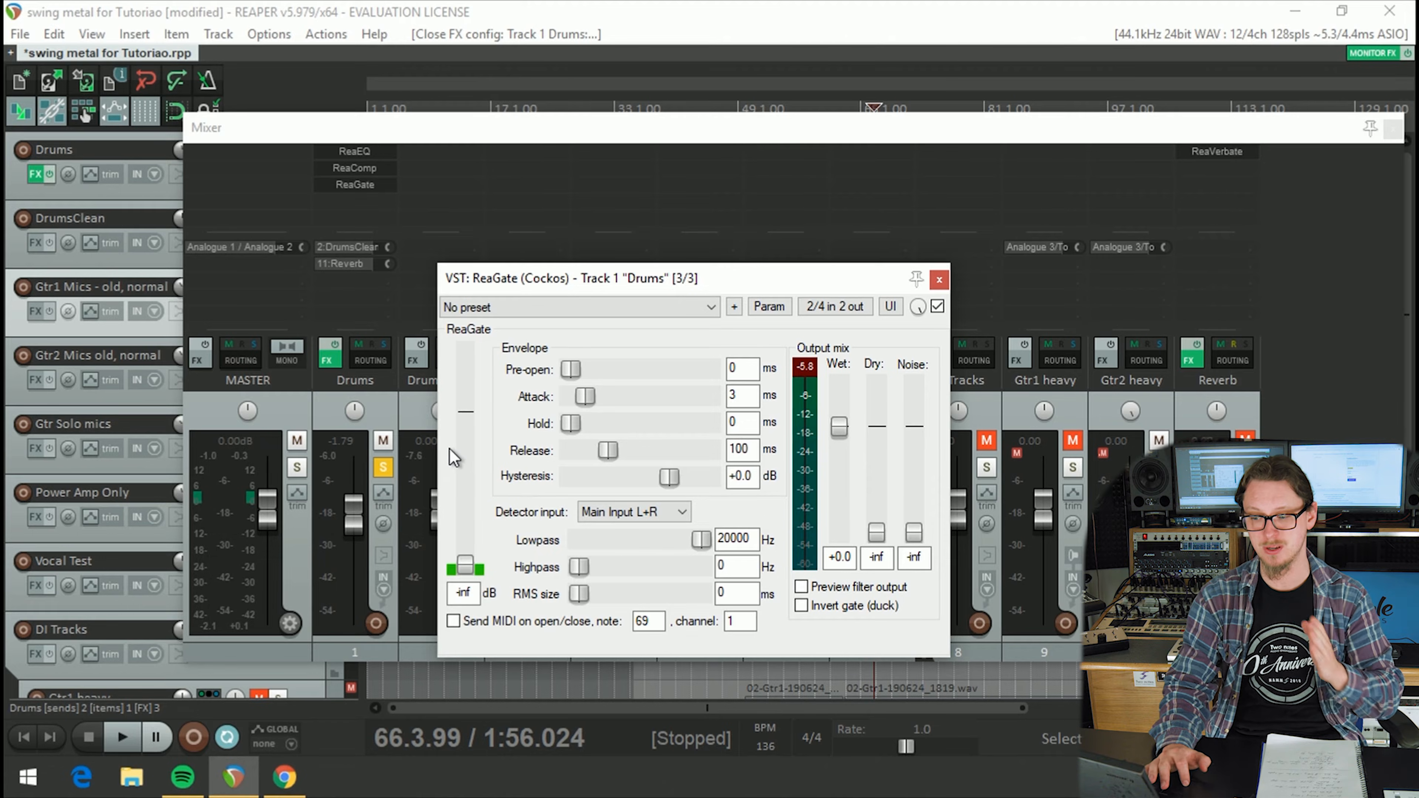
pyautogui.press('space')
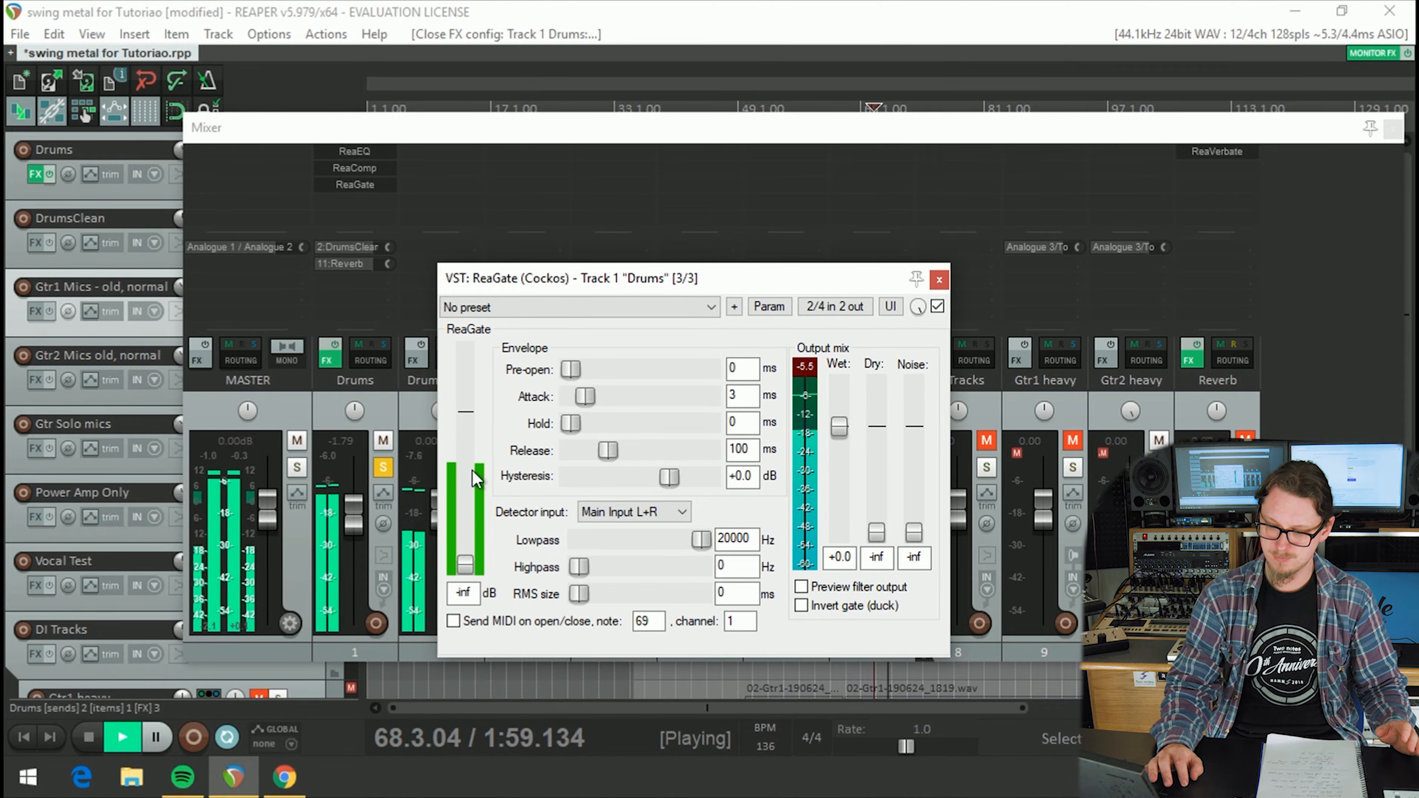
pyautogui.press('space')
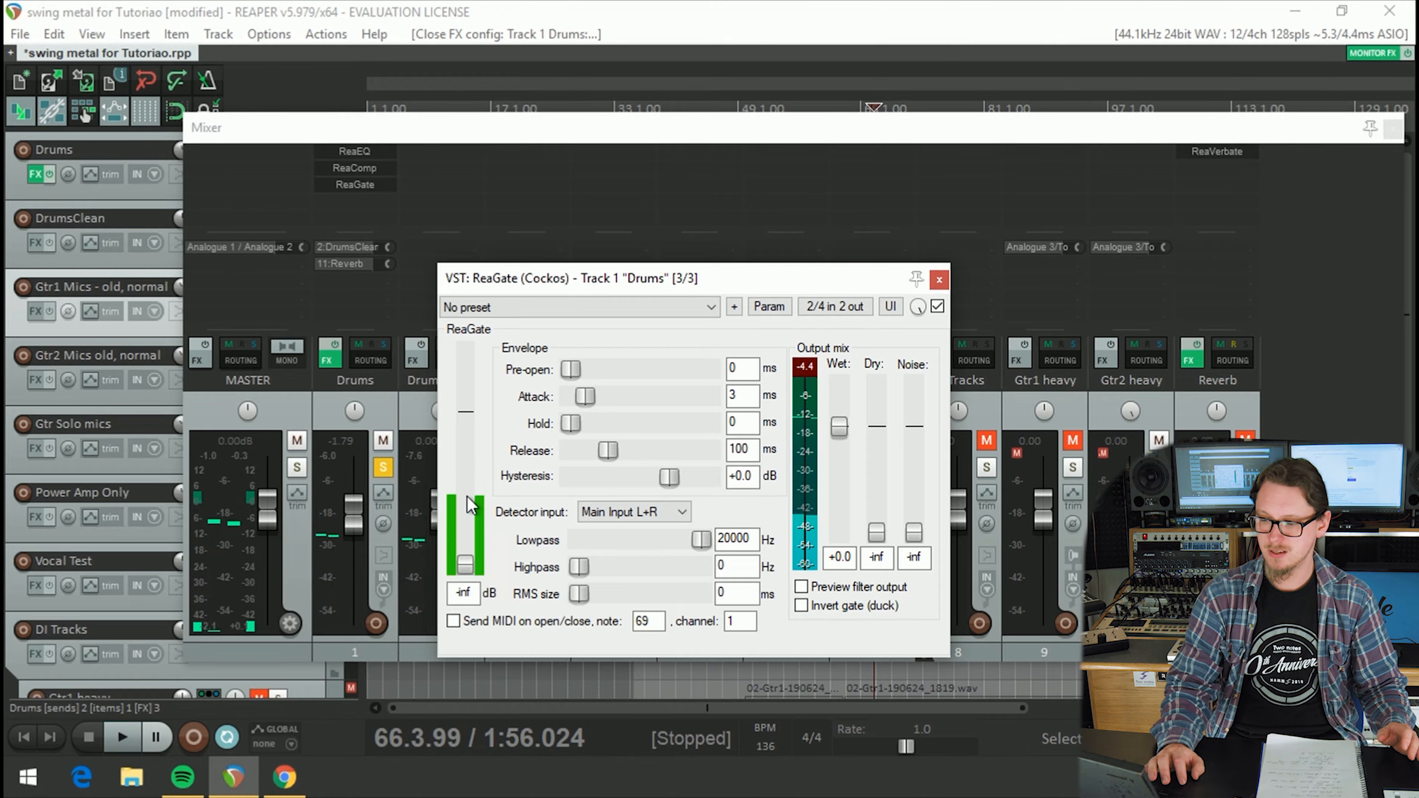
# Step: Mute DrumsClean and raise ReaGate's threshold on Drums to about -17.8 dB during playback
pyautogui.moveTo(465, 564); pyautogui.dragTo(460, 462)
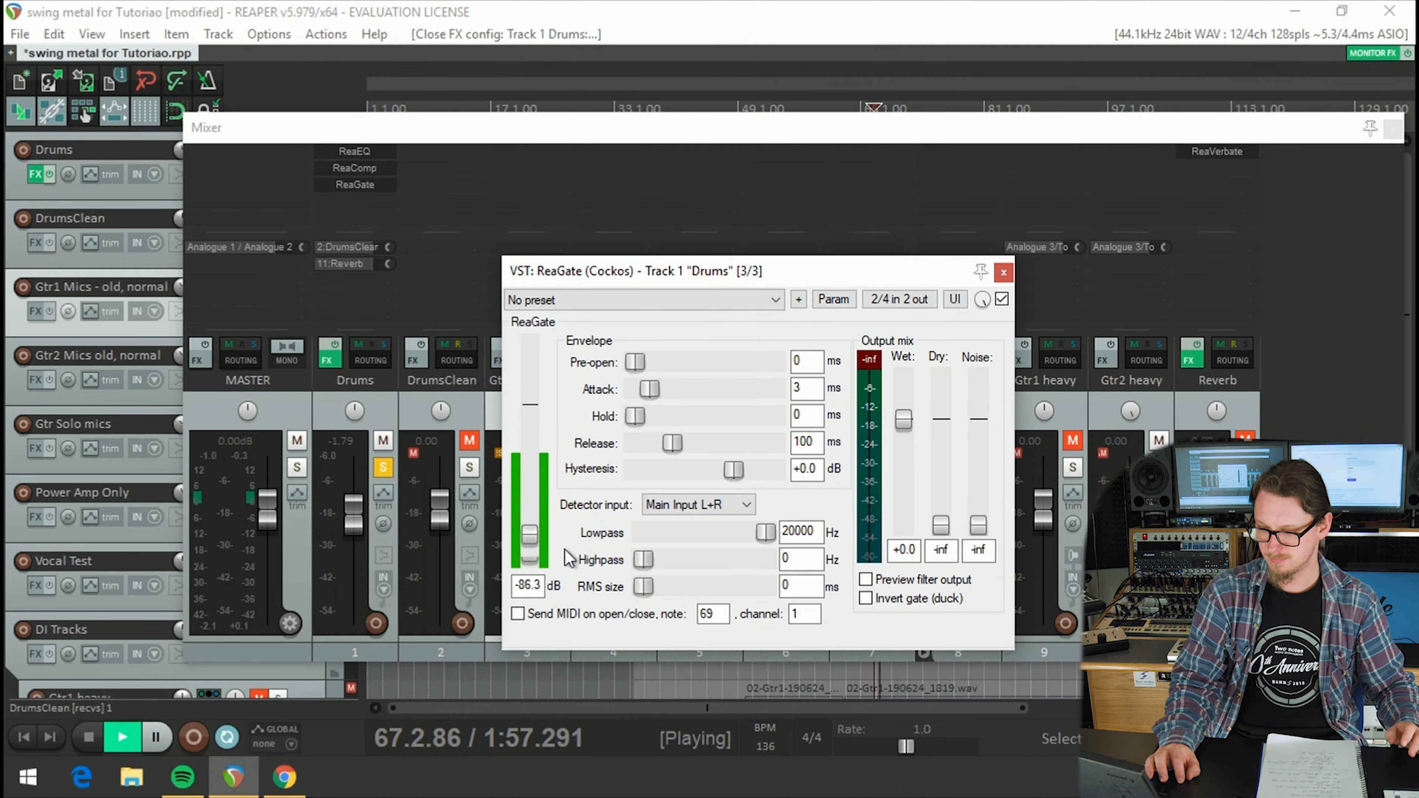
pyautogui.moveTo(530, 542); pyautogui.dragTo(530, 483)
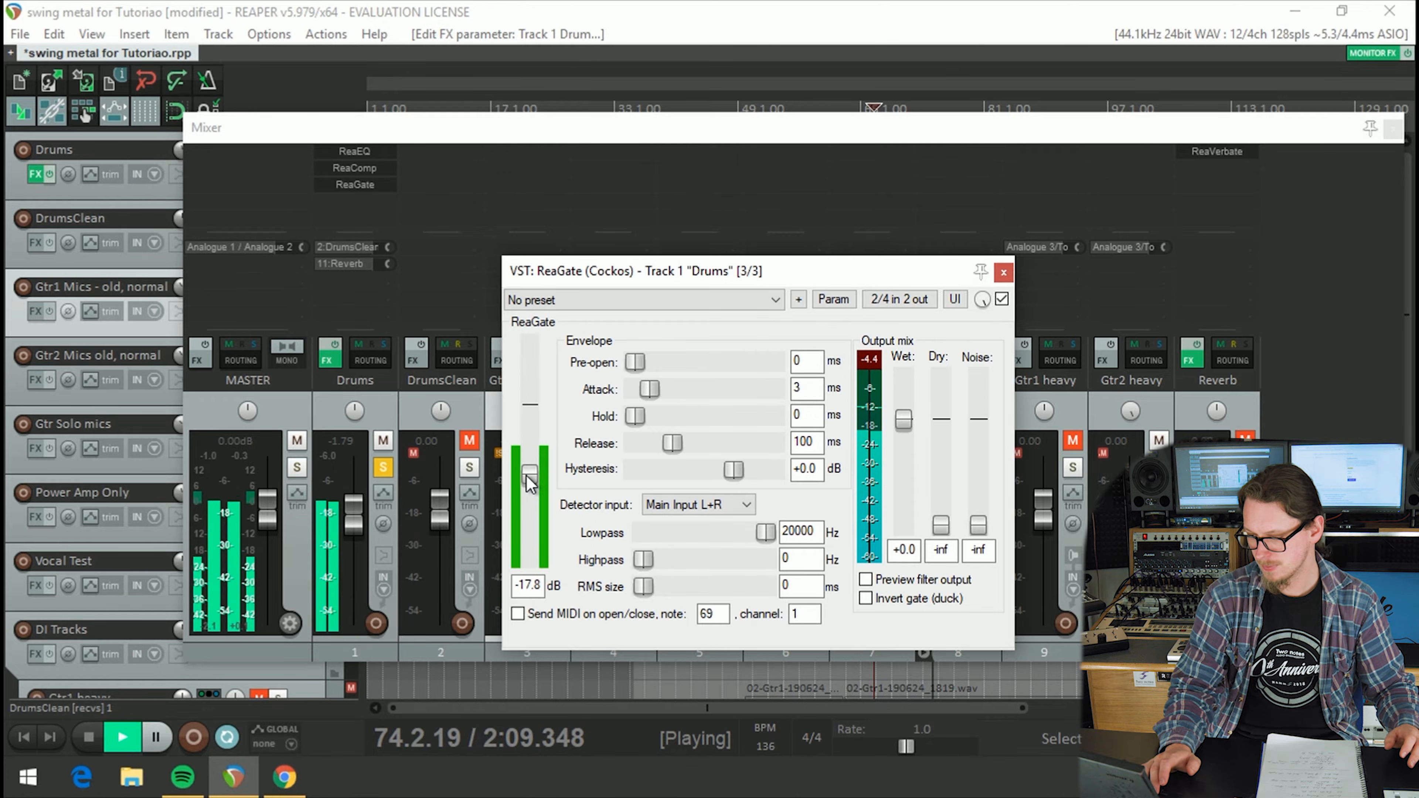
pyautogui.press('space')
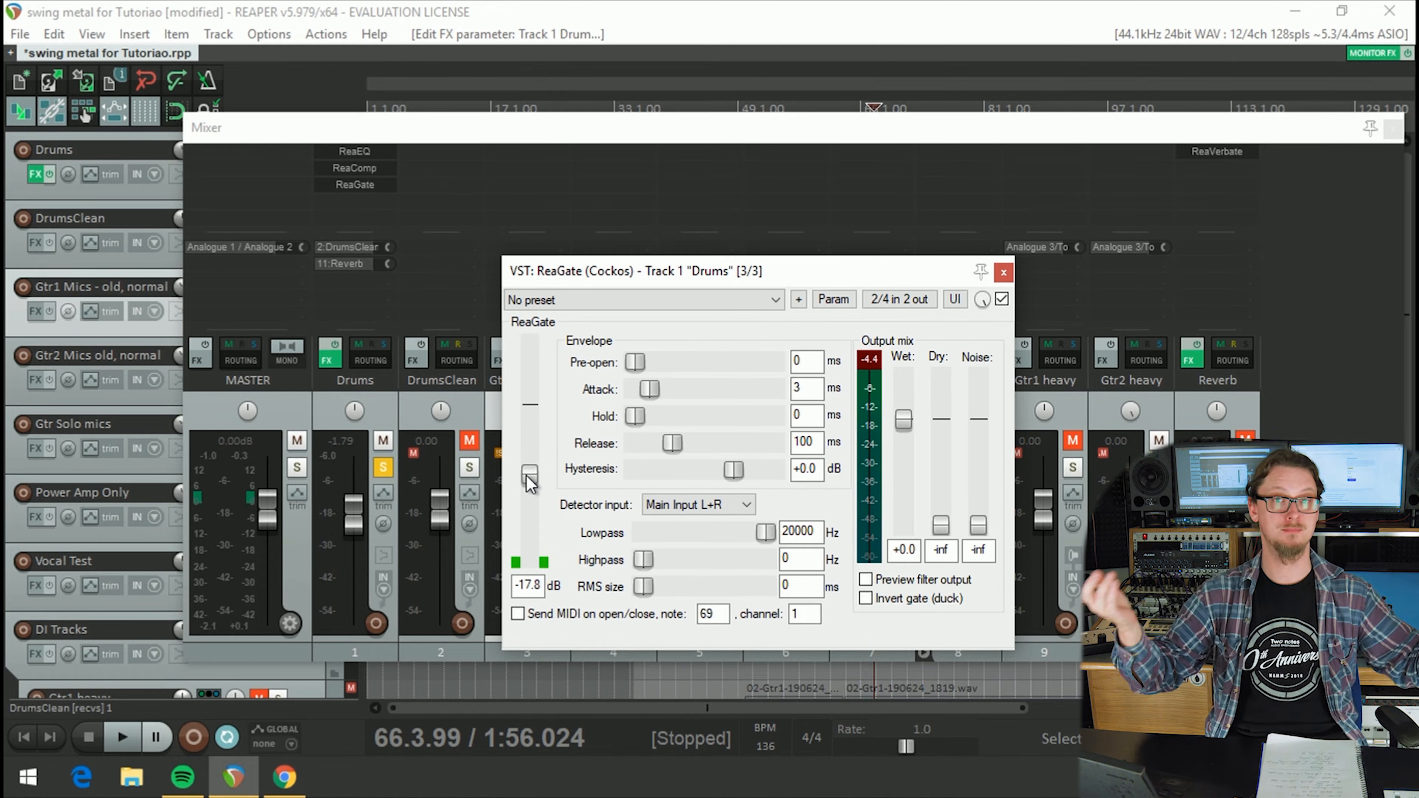
# Step: Set ReaGate's threshold to about -10.8 dB and its release to 249 ms, and play the drums
pyautogui.moveTo(525, 474); pyautogui.dragTo(529, 452)
pyautogui.moveTo(673, 443); pyautogui.dragTo(687, 443)
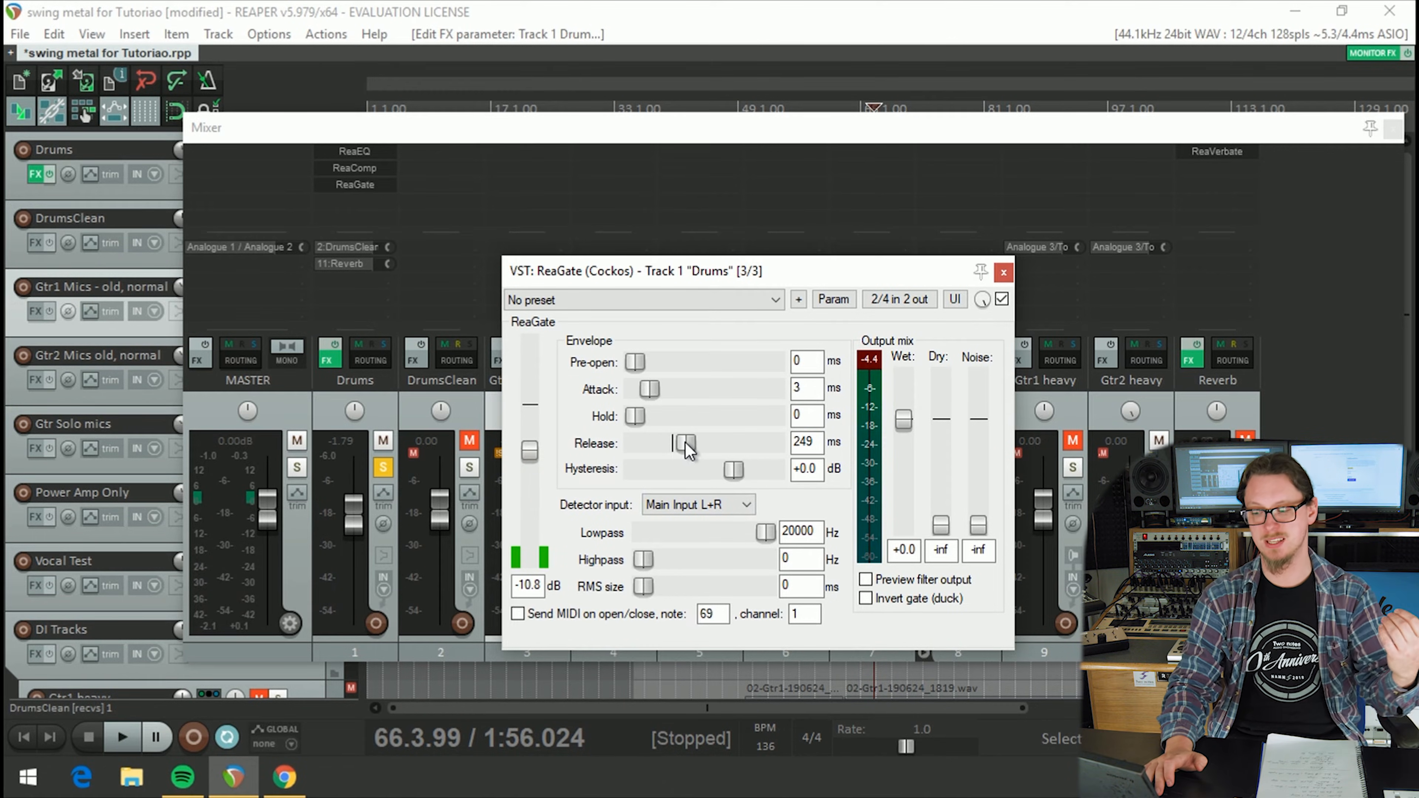
pyautogui.press('space')
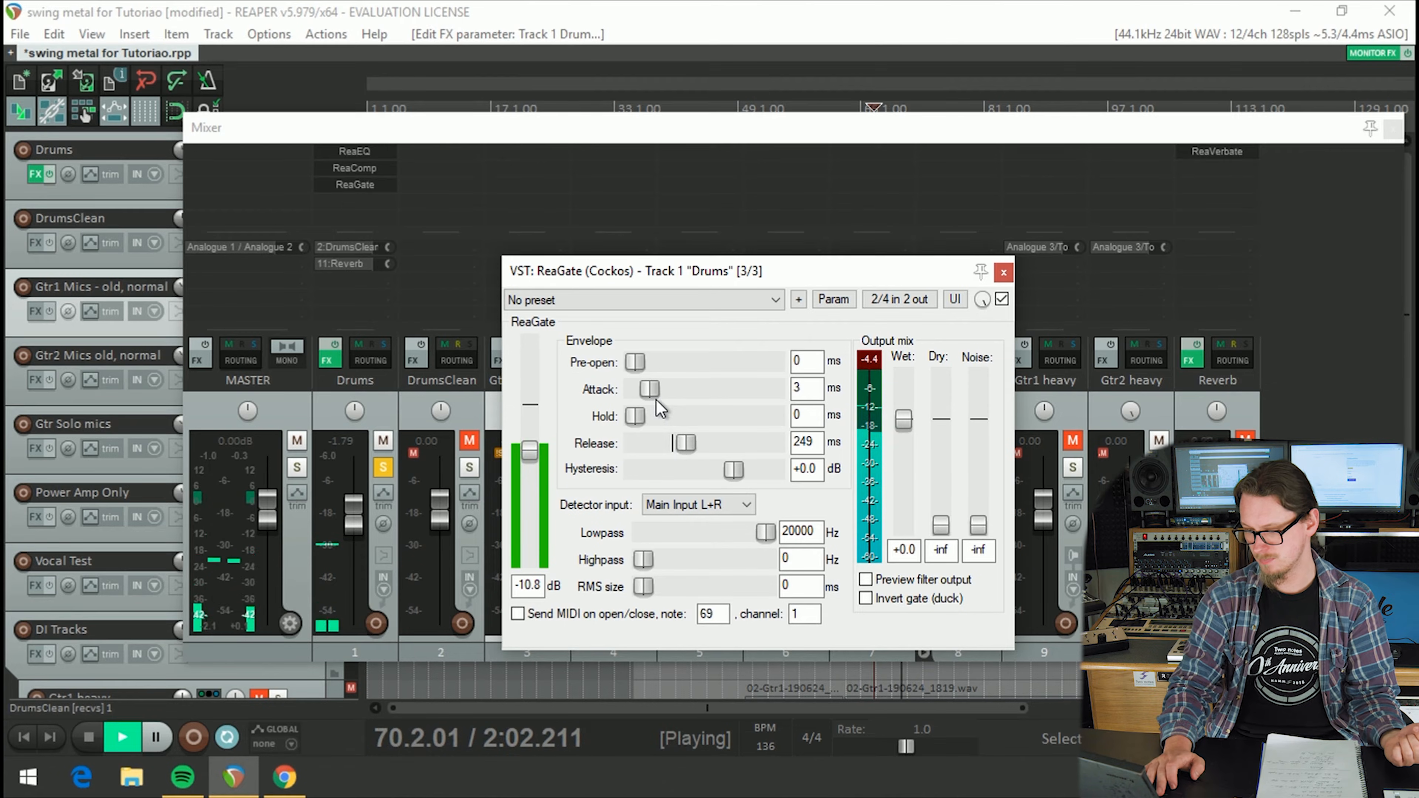
# Step: Try ReaGate attack times of 30, 8 and 0 ms with playback, and set the attack to 1 ms
pyautogui.moveTo(656, 397); pyautogui.dragTo(681, 395)
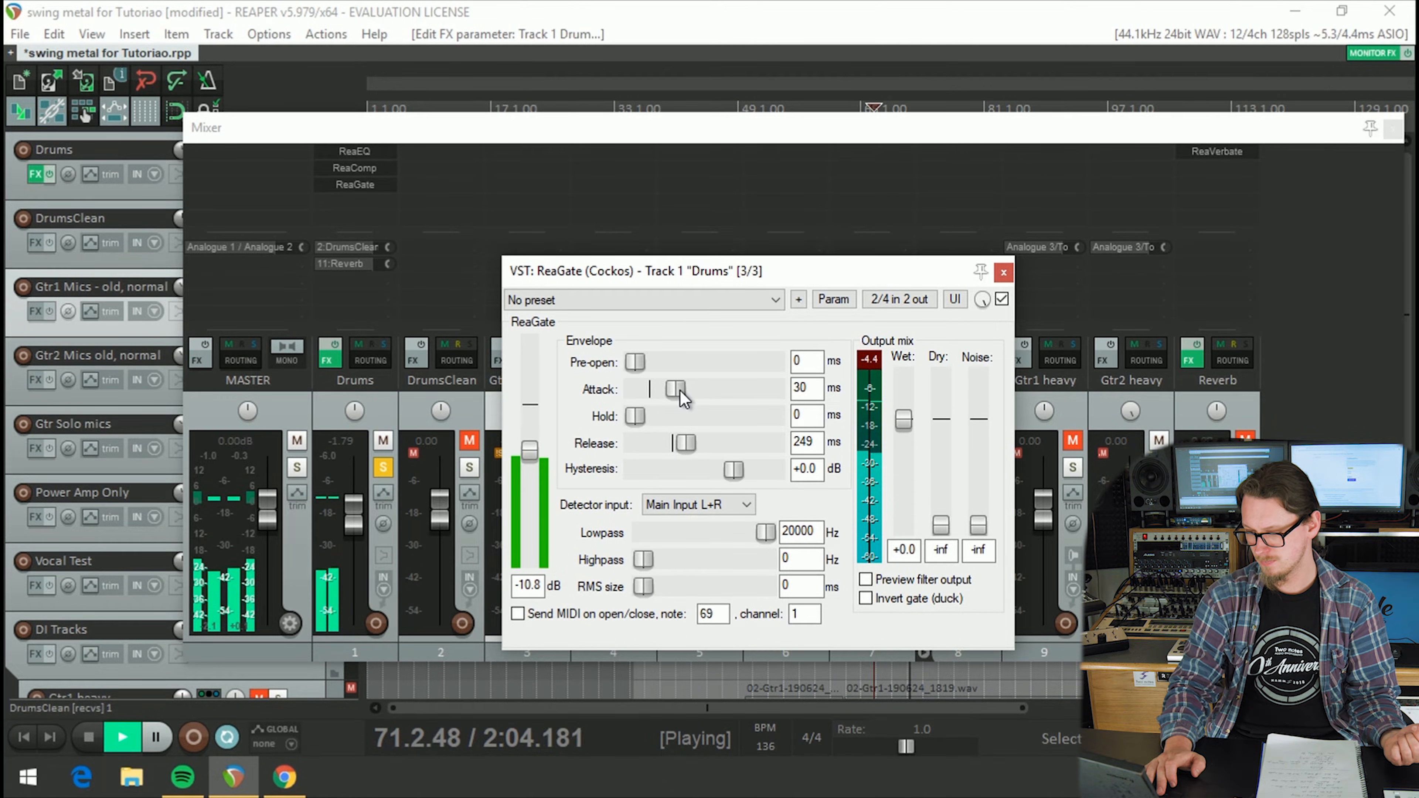
pyautogui.press('space')
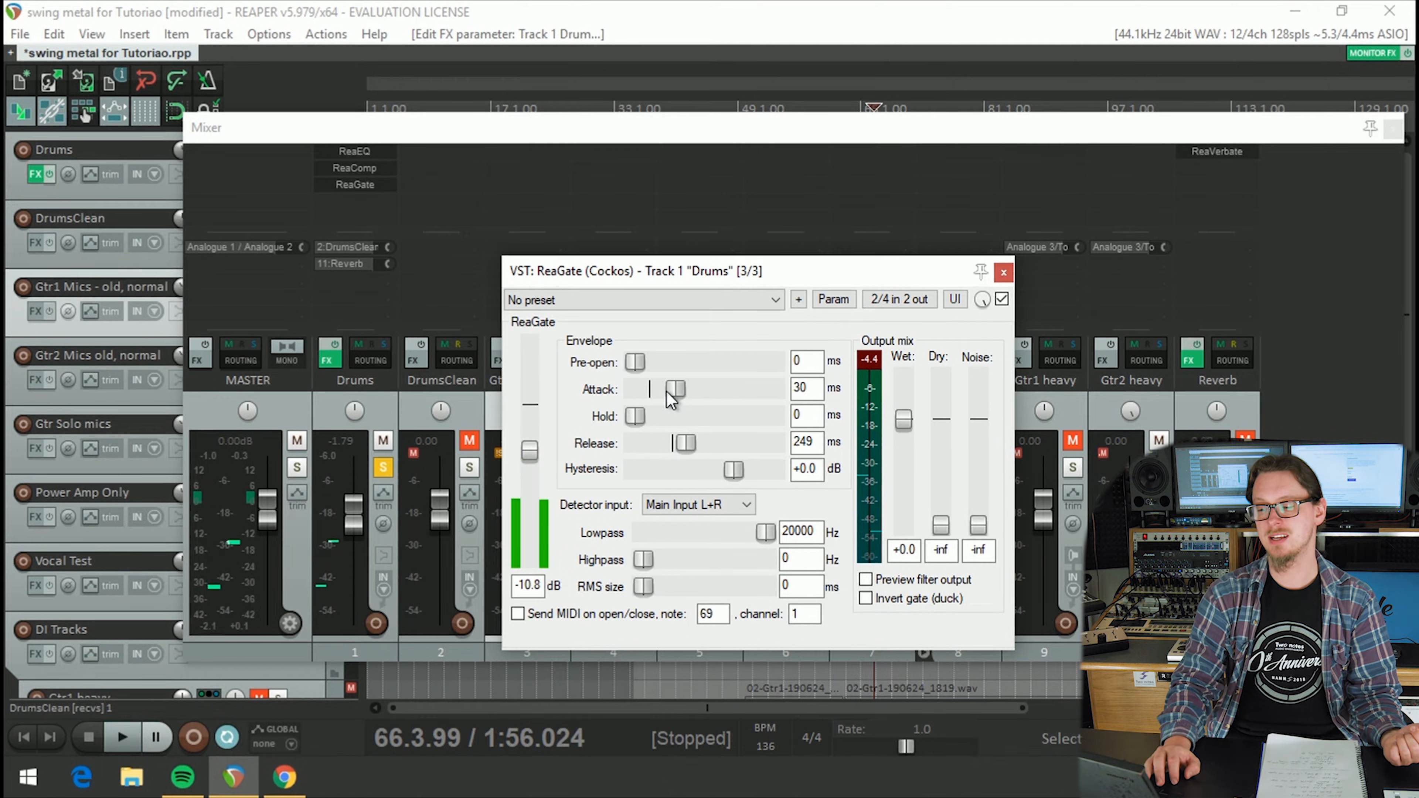
pyautogui.moveTo(668, 387); pyautogui.dragTo(664, 386)
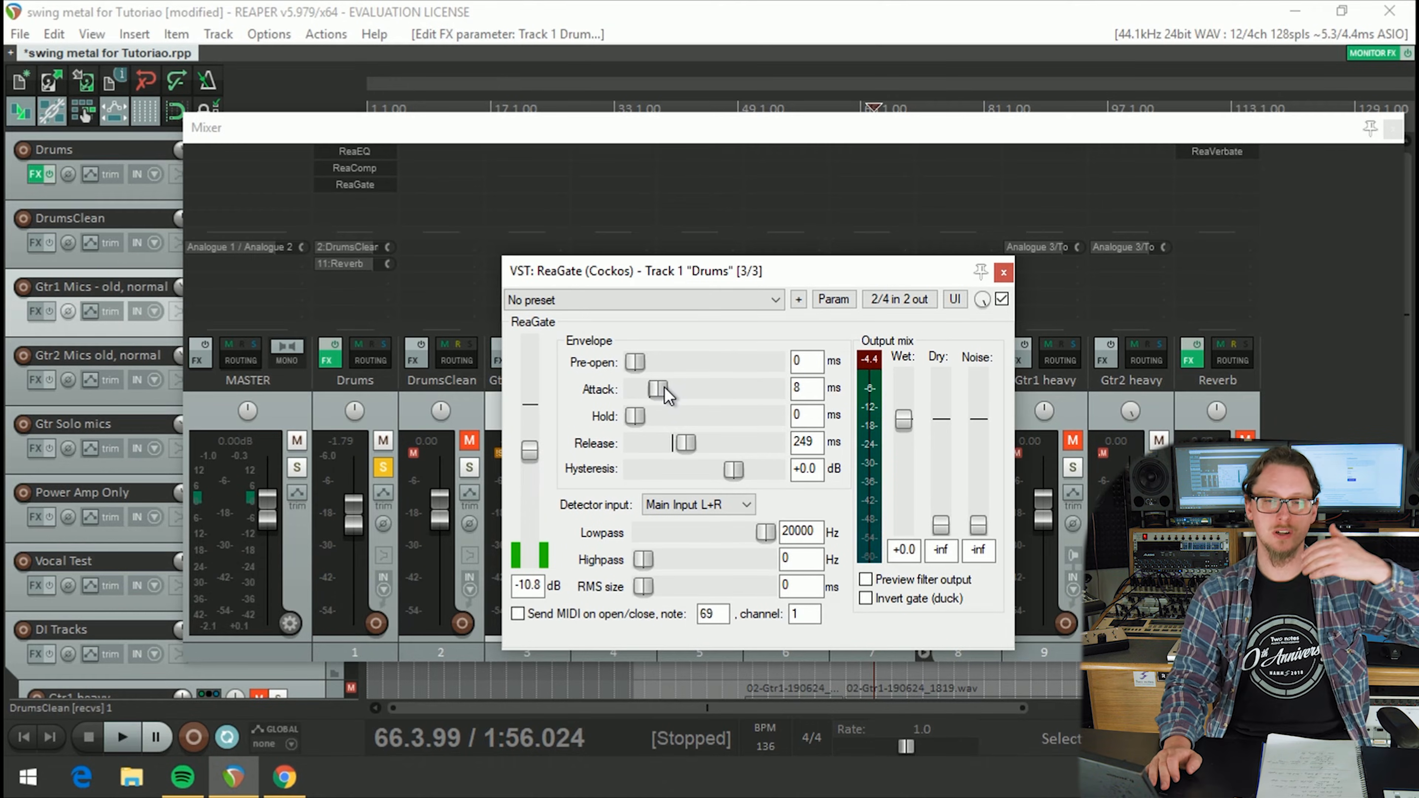
pyautogui.press('space')
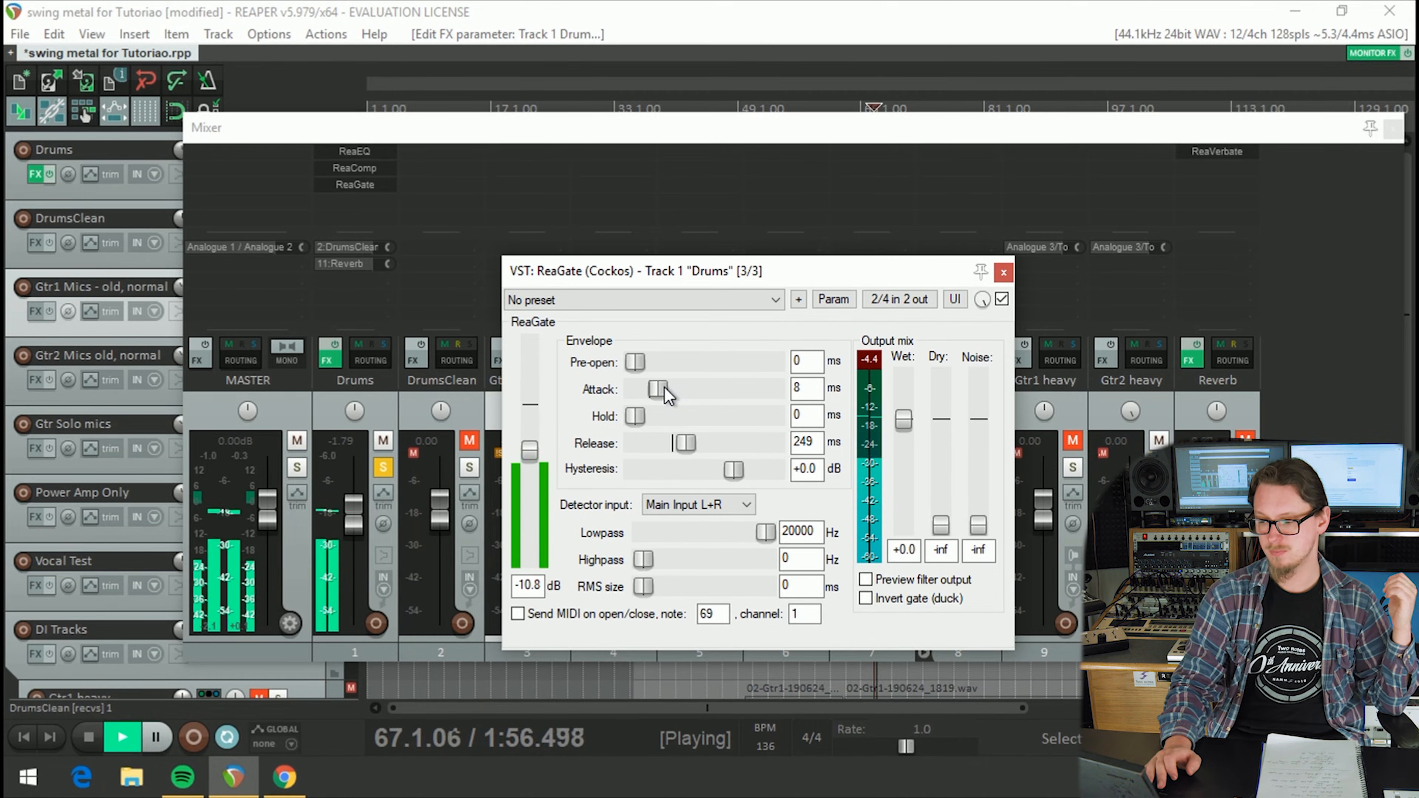
pyautogui.moveTo(664, 390); pyautogui.dragTo(626, 396)
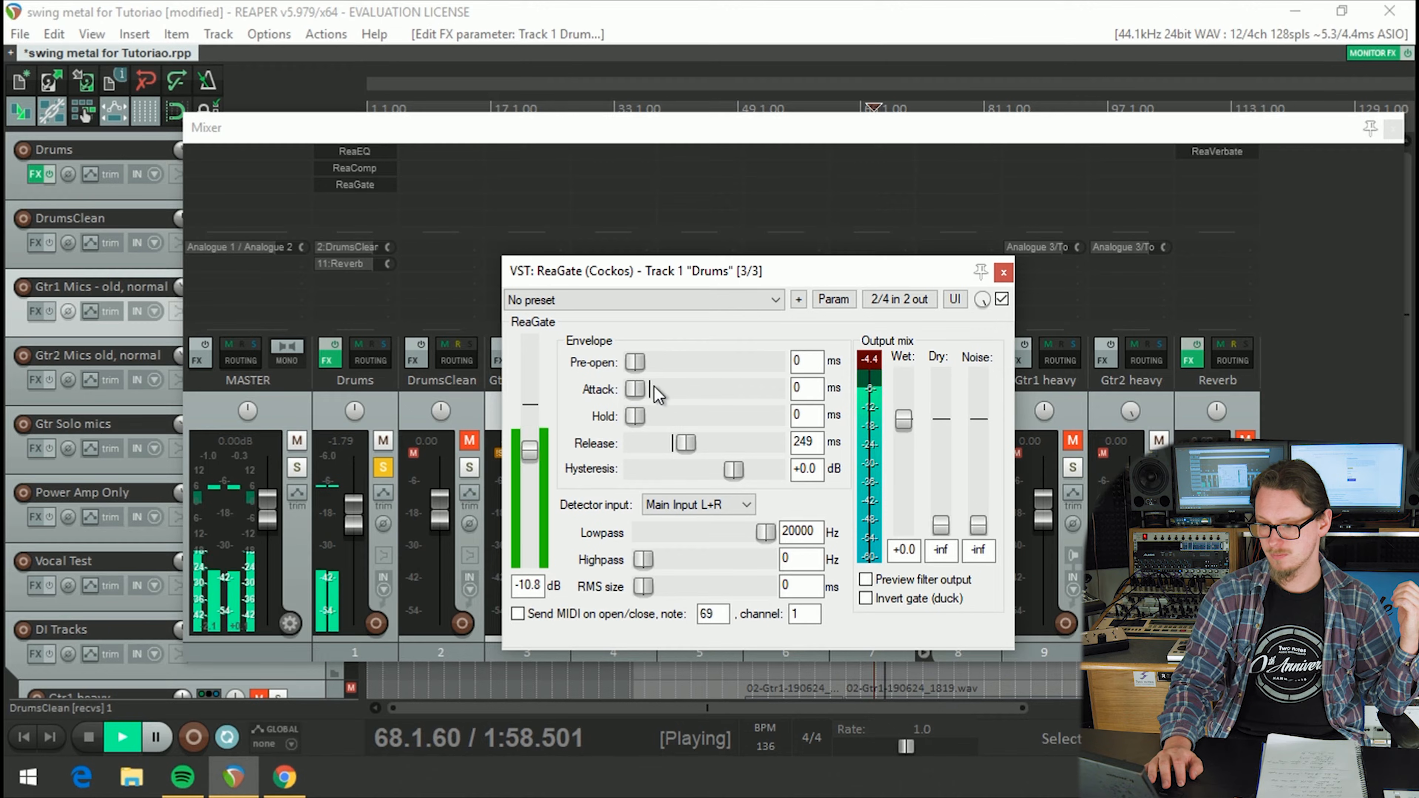
pyautogui.press('space')
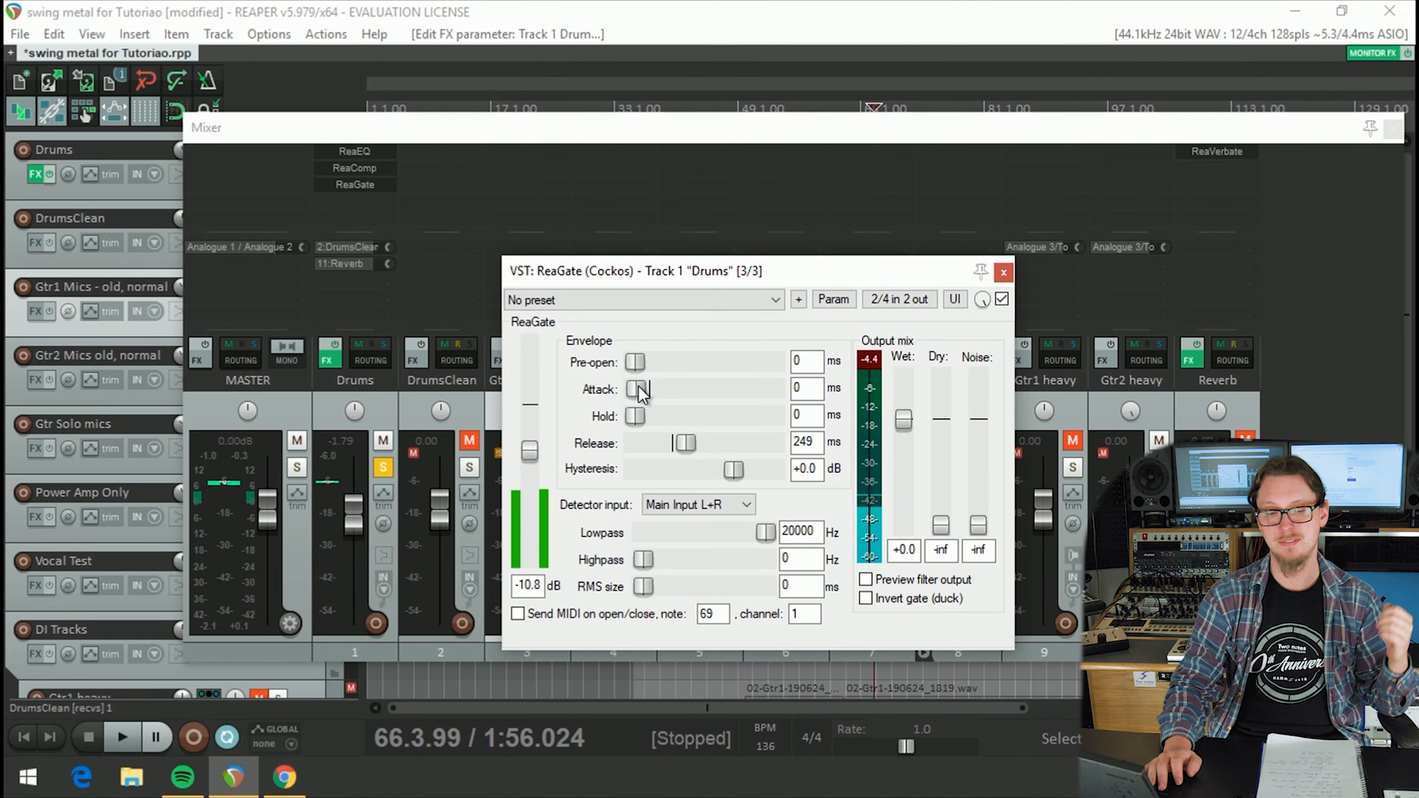
pyautogui.moveTo(641, 393); pyautogui.dragTo(649, 396)
pyautogui.press('space')
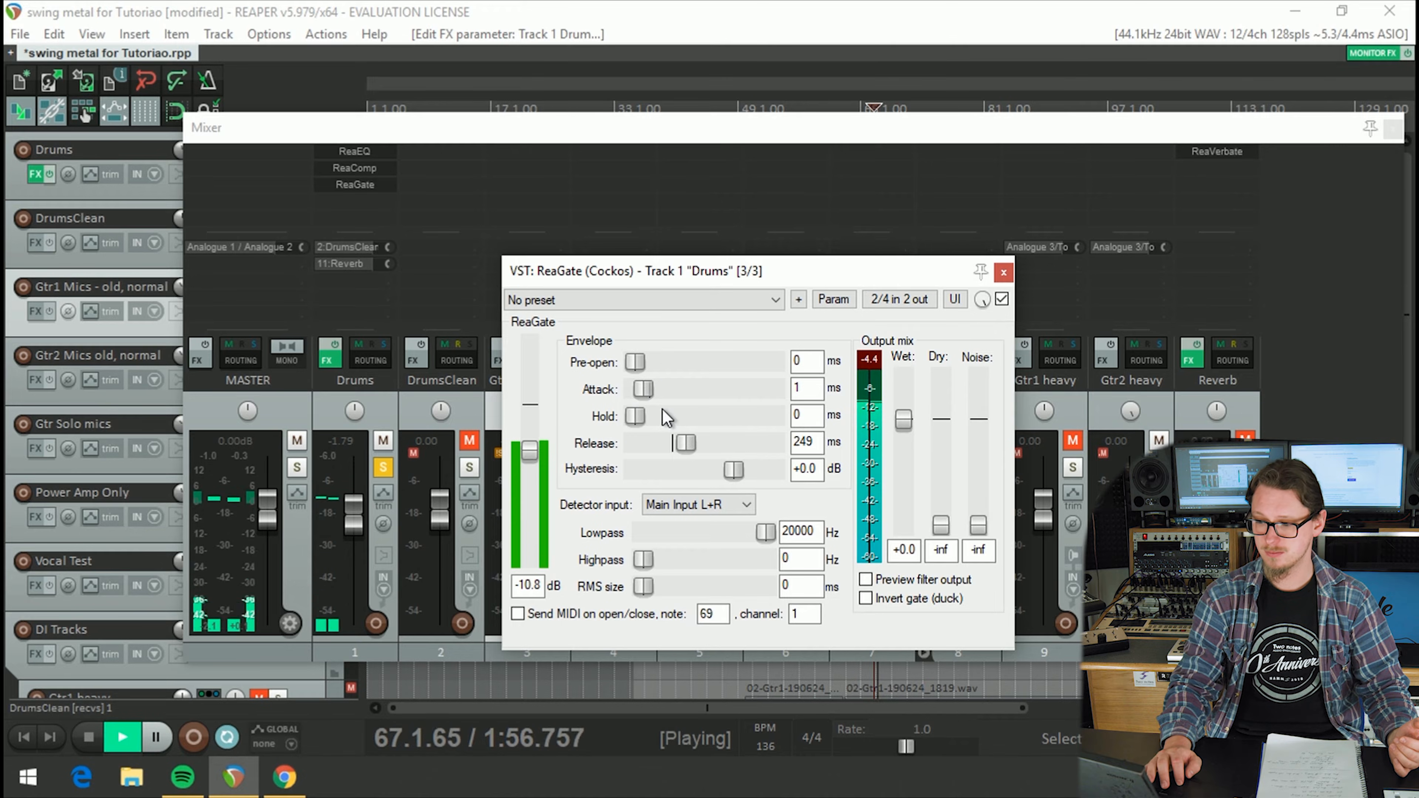
pyautogui.press('space')
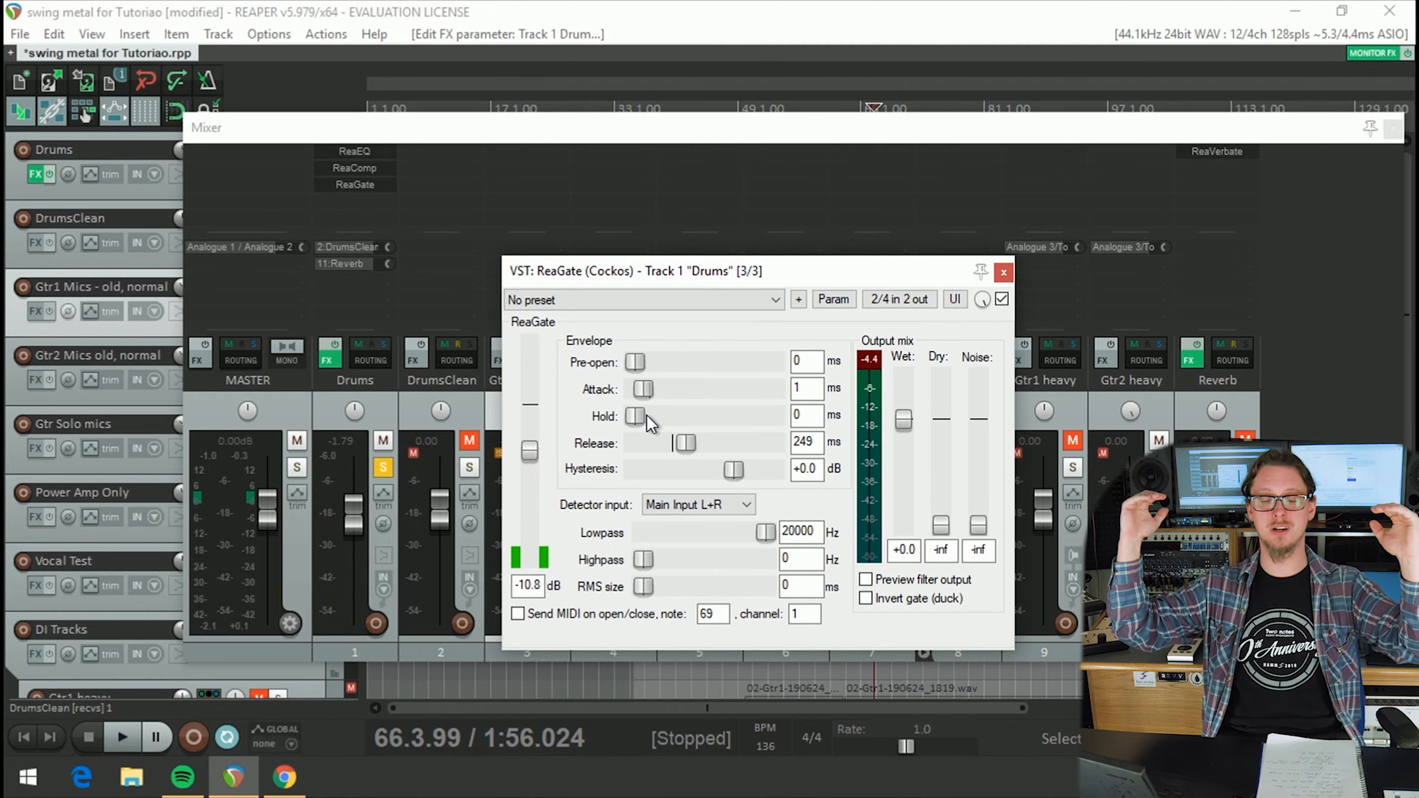
# Step: Set ReaGate's hold to 157 ms and its release to 69 ms while listening to the drums
pyautogui.moveTo(646, 418); pyautogui.dragTo(665, 448)
pyautogui.press('space')
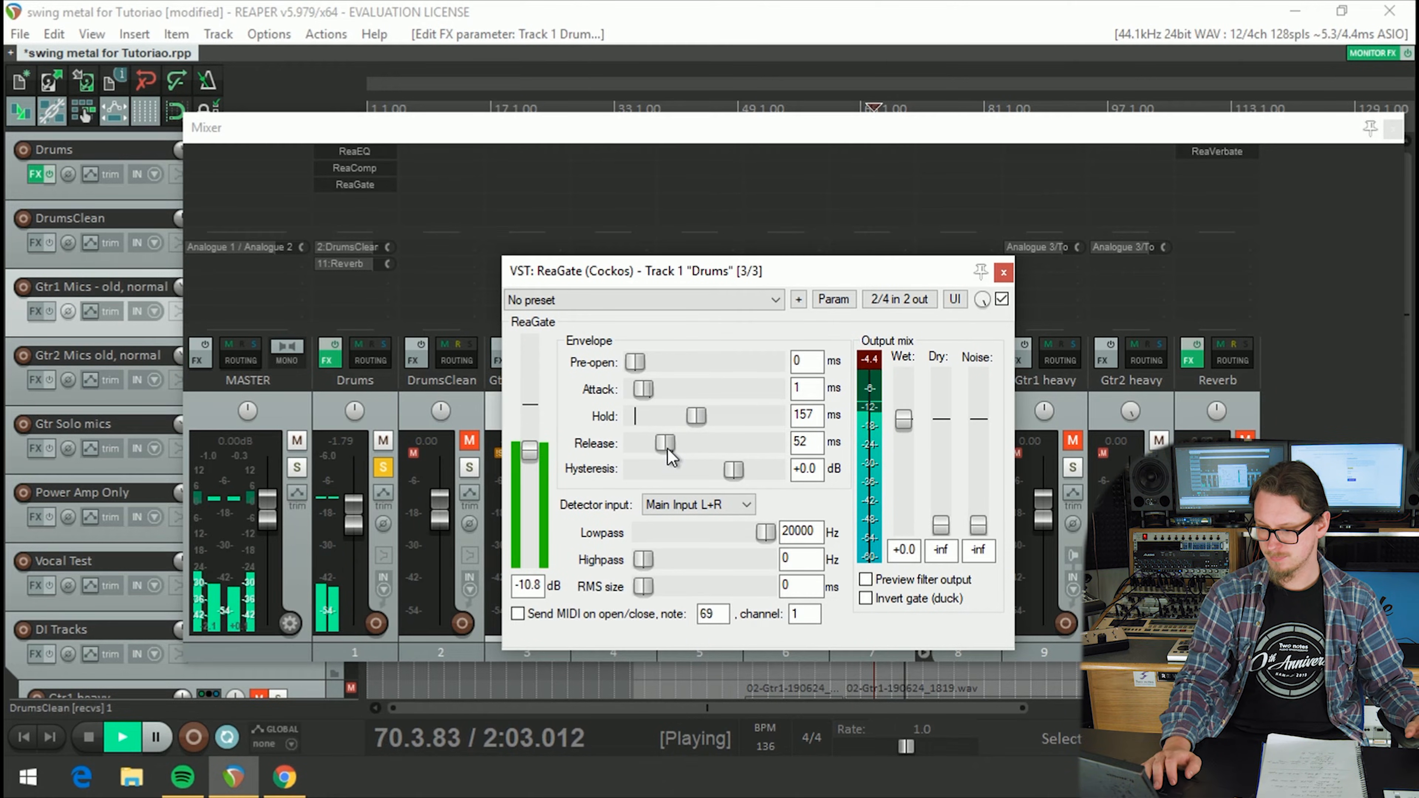
pyautogui.moveTo(667, 448); pyautogui.dragTo(670, 450)
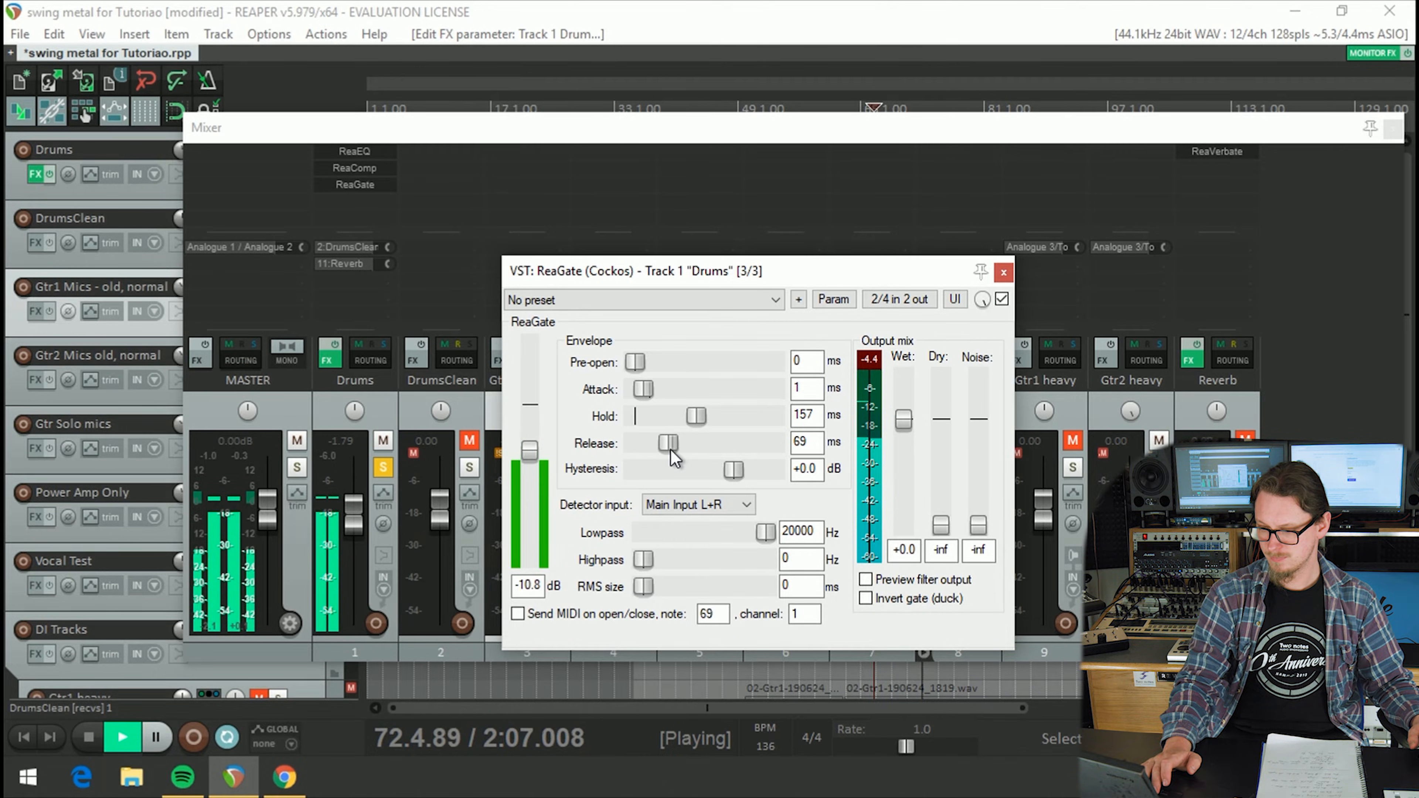
pyautogui.press('space')
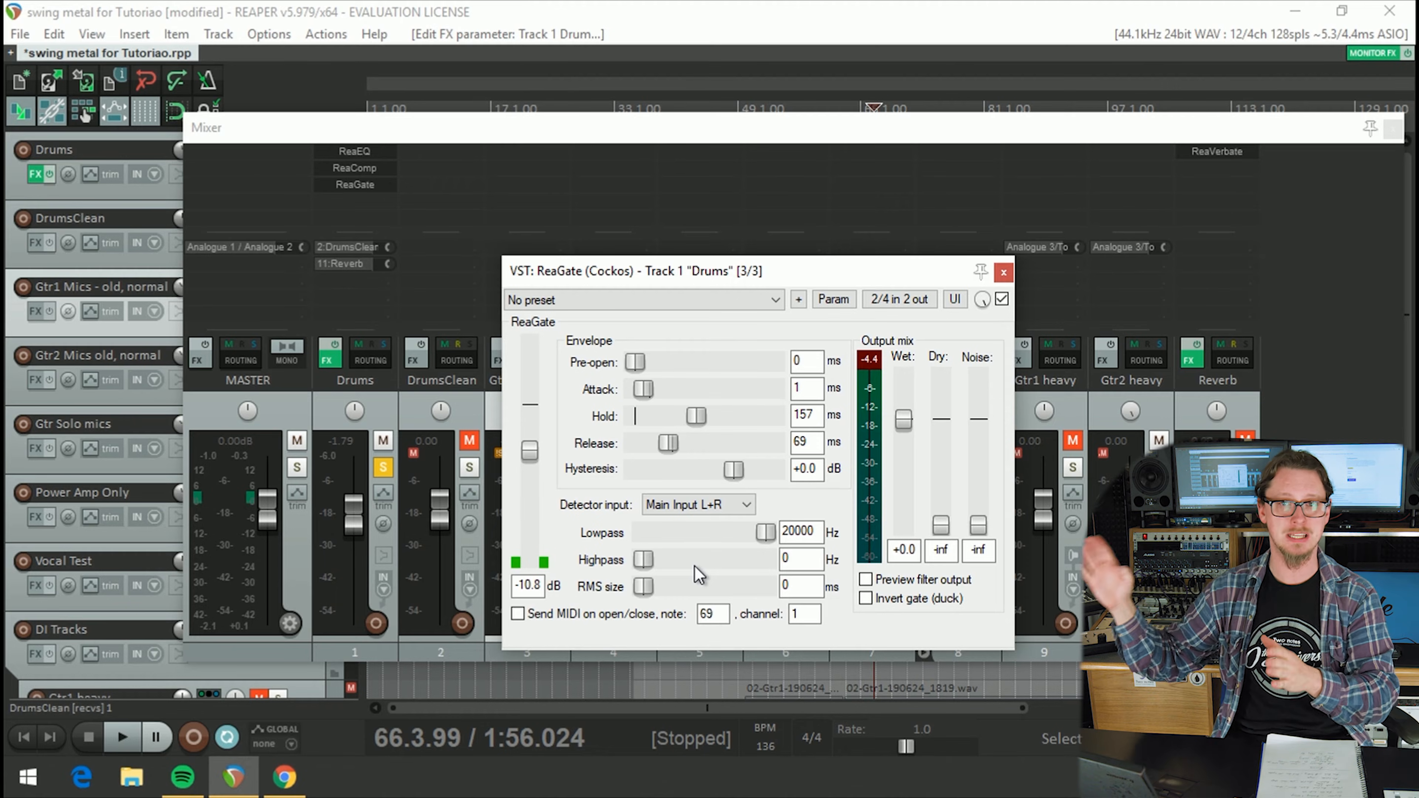
# Step: Set ReaGate's detector lowpass to 319 Hz and listen with the filter output preview enabled
pyautogui.moveTo(765, 532); pyautogui.dragTo(670, 528)
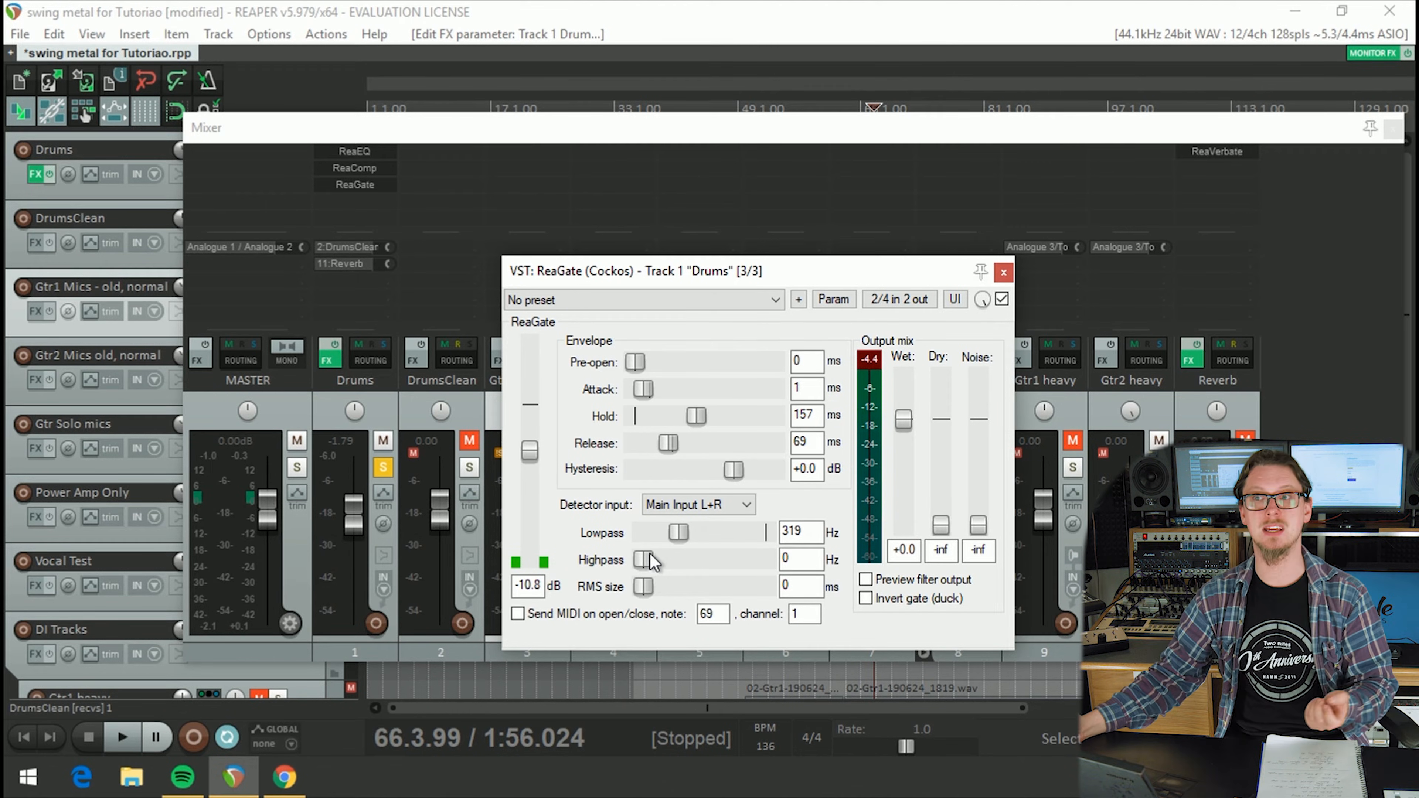
pyautogui.press('space')
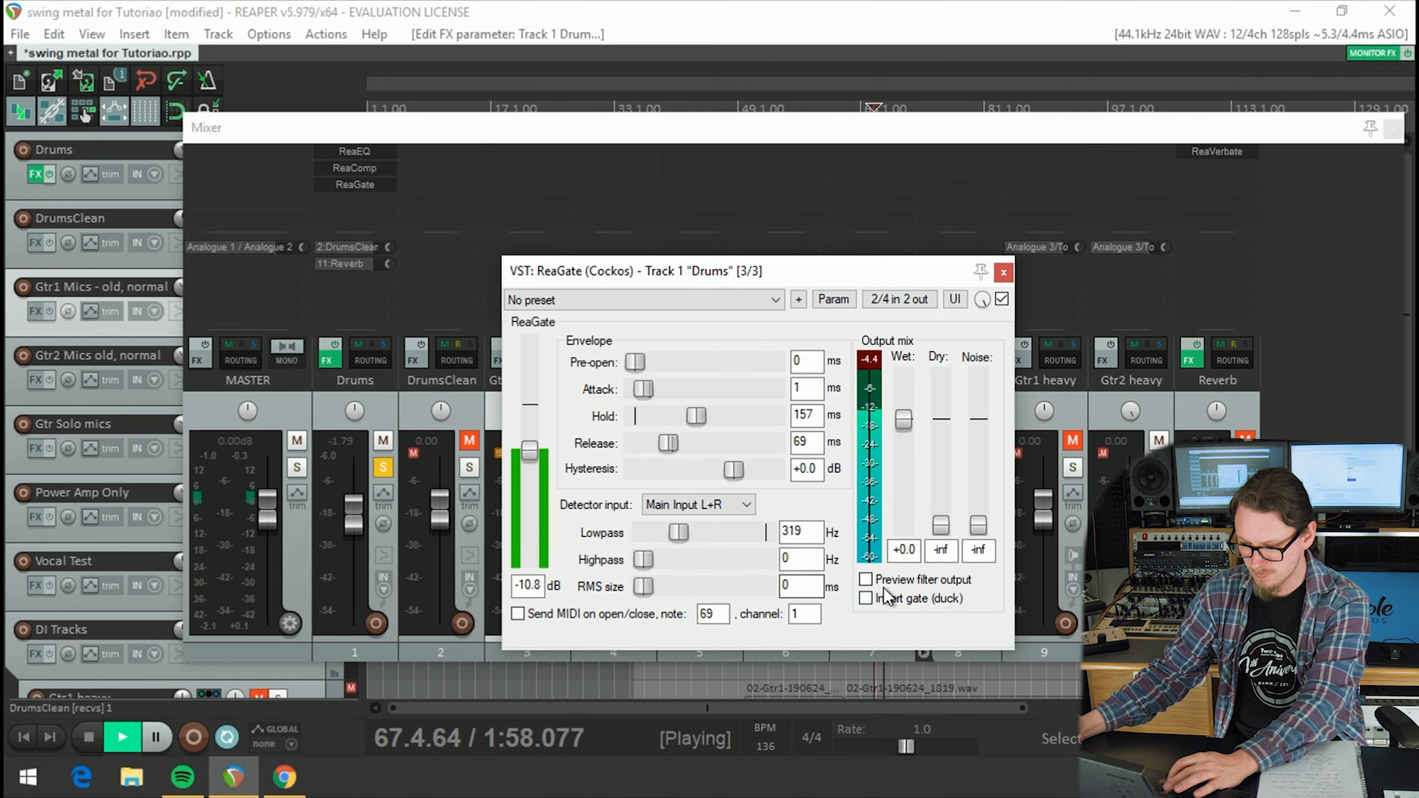
pyautogui.press('space')
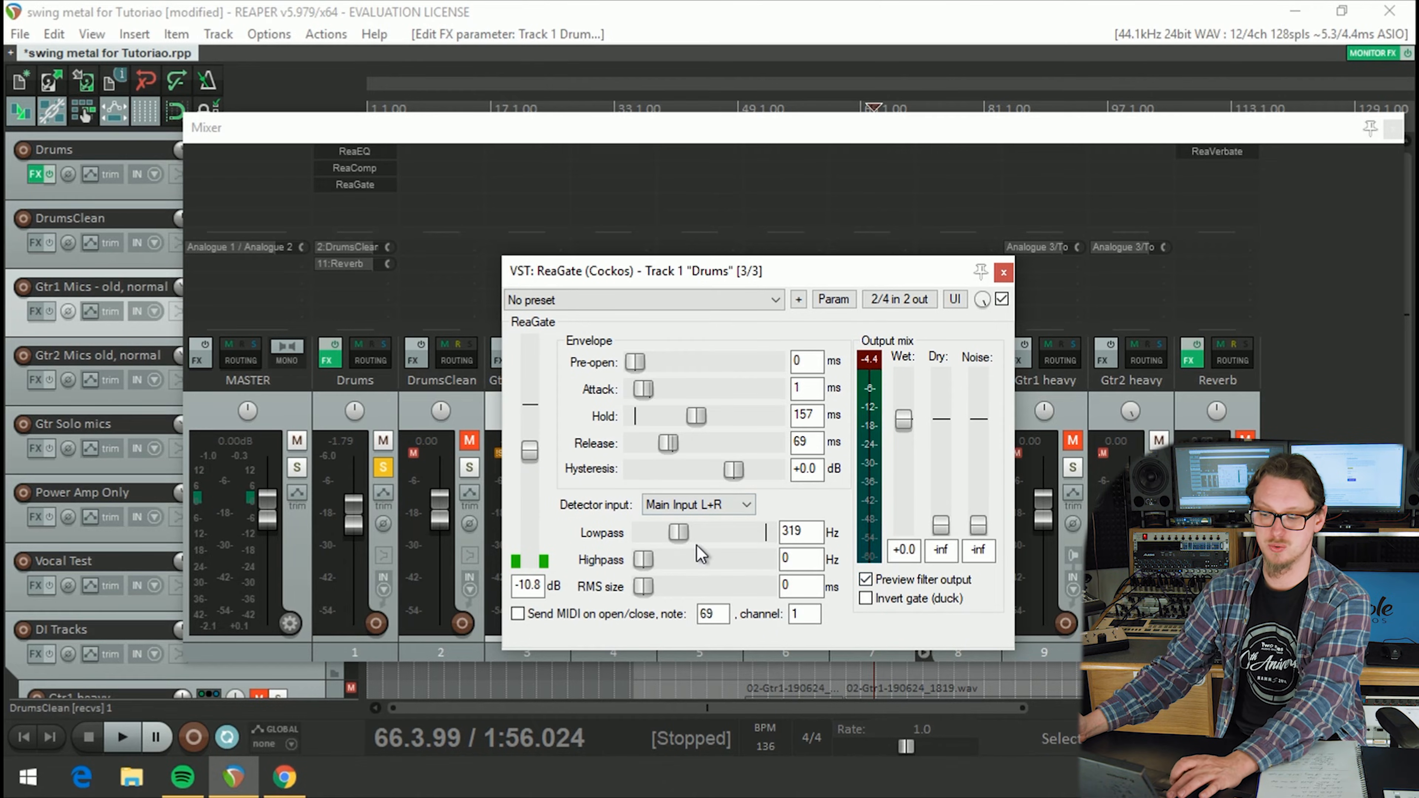
# Step: Set the detector lowpass to 745 Hz and highpass to 40 Hz during playback, and turn off the filter output preview
pyautogui.press('space')
pyautogui.moveTo(677, 532); pyautogui.dragTo(664, 559)
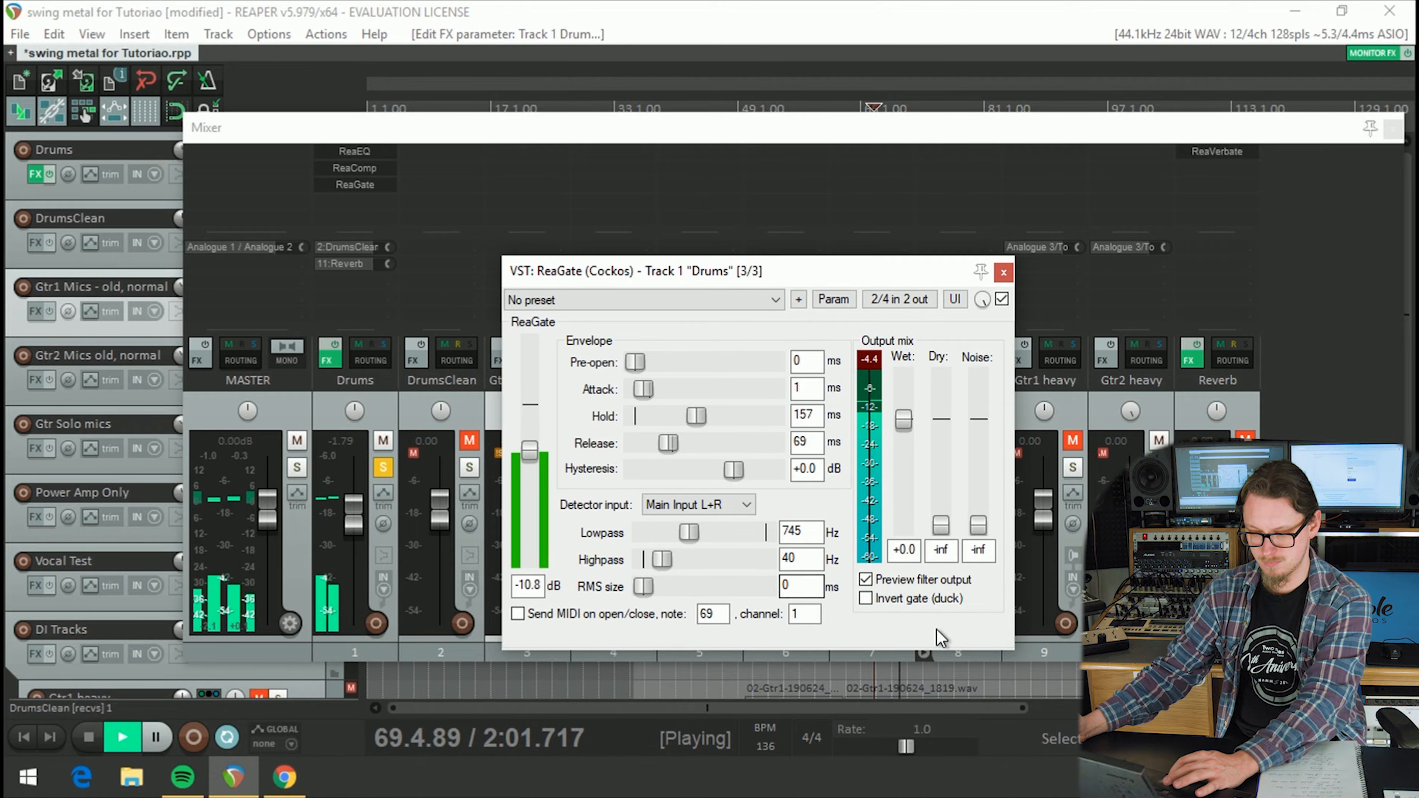
pyautogui.click(865, 580)
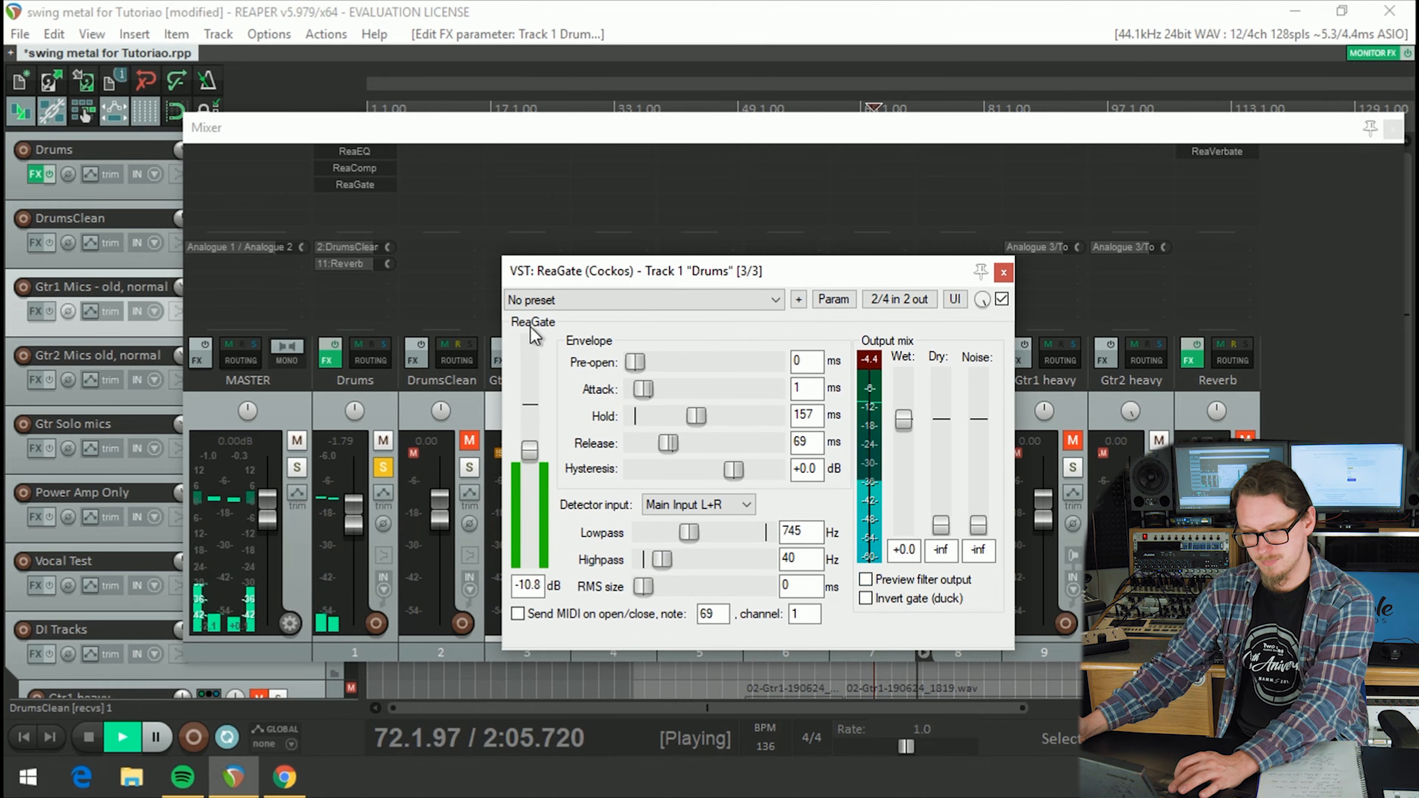
pyautogui.press('space')
# Step: Move the ReaGate window off the Drums channel and remove ReaGate from the Drums track
pyautogui.moveTo(553, 270); pyautogui.dragTo(784, 332)
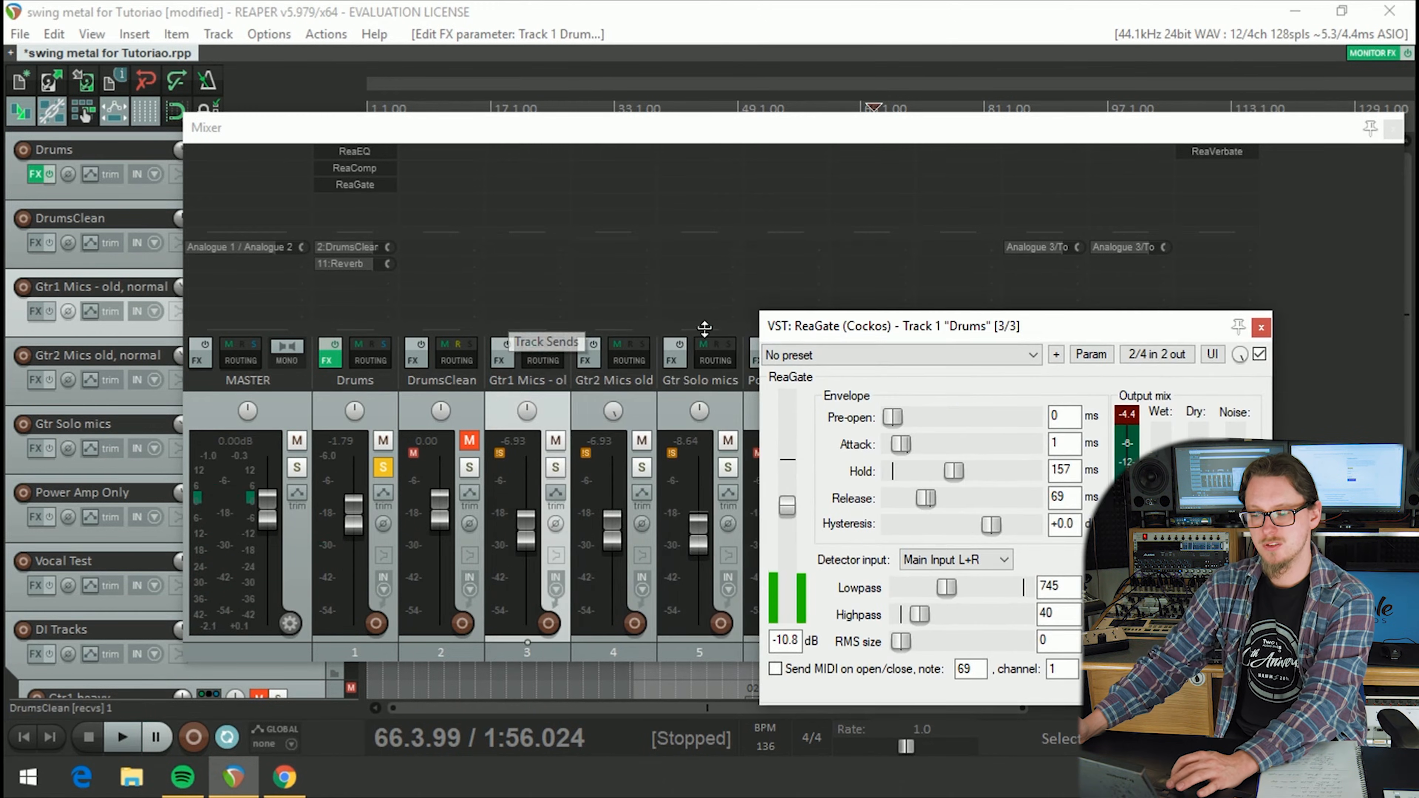
pyautogui.keyDown('alt'); pyautogui.click(350, 188); pyautogui.keyUp('alt')
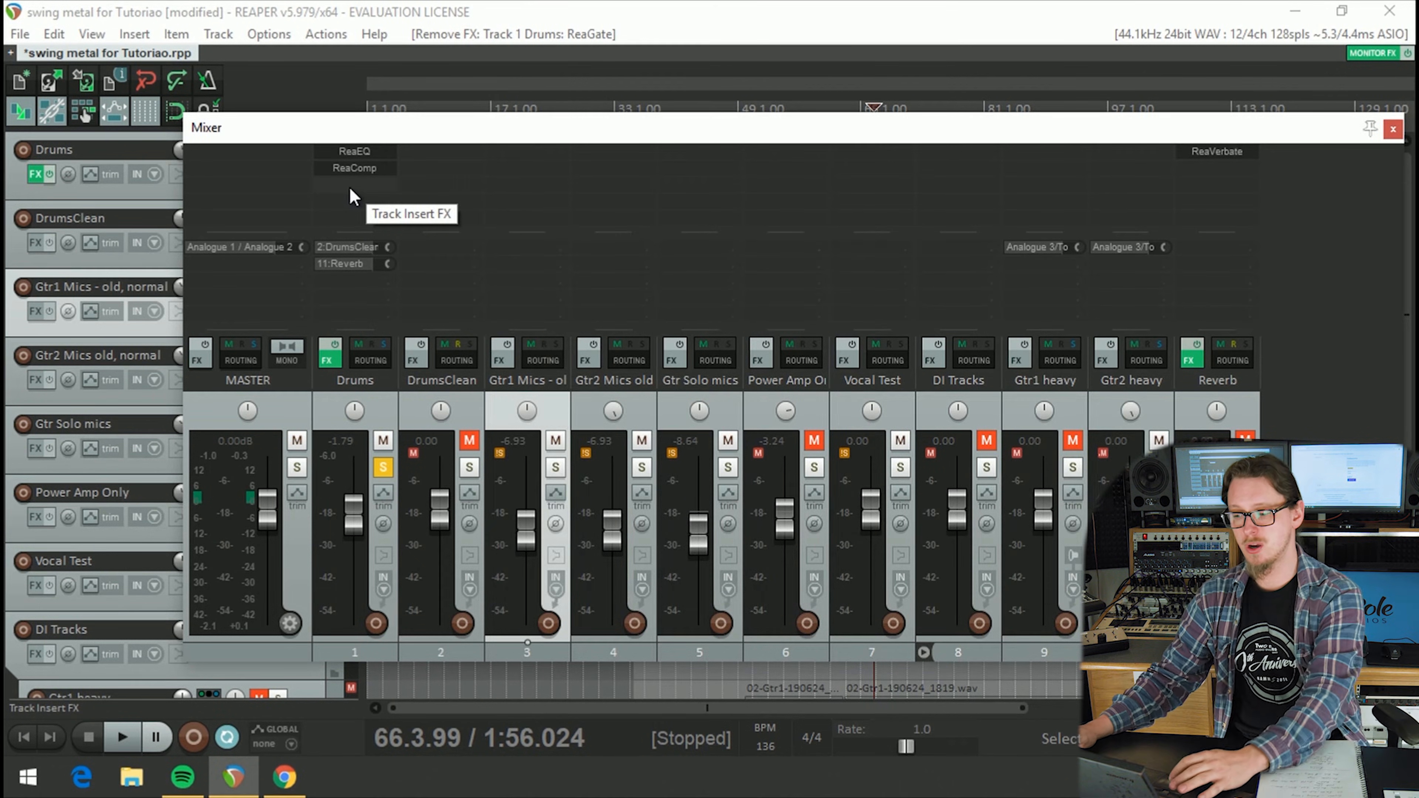
# Step: Solo the Gtr1 Mics - old, normal track instead of Drums and add ReaGate to it
pyautogui.click(555, 467)
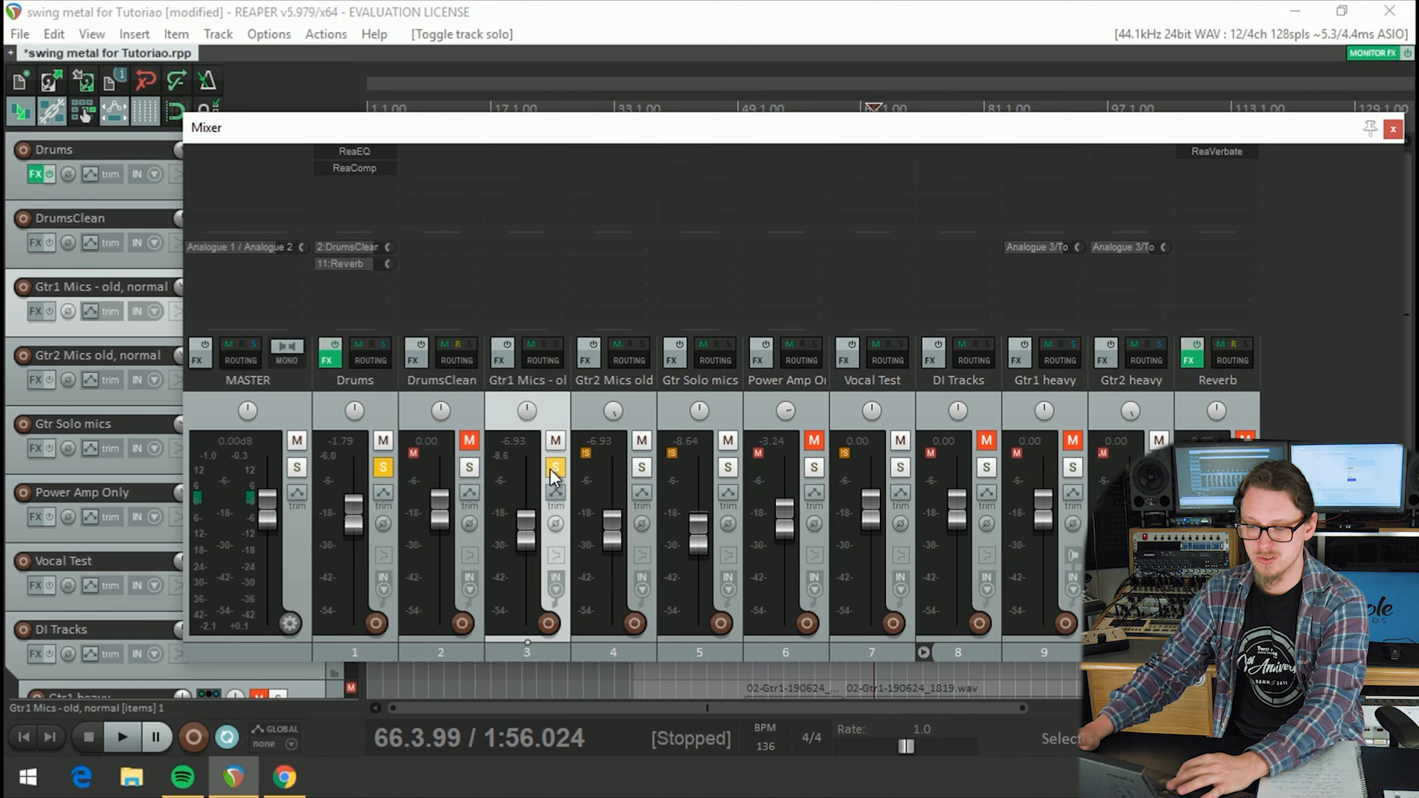
pyautogui.click(396, 470)
pyautogui.doubleClick(532, 197)
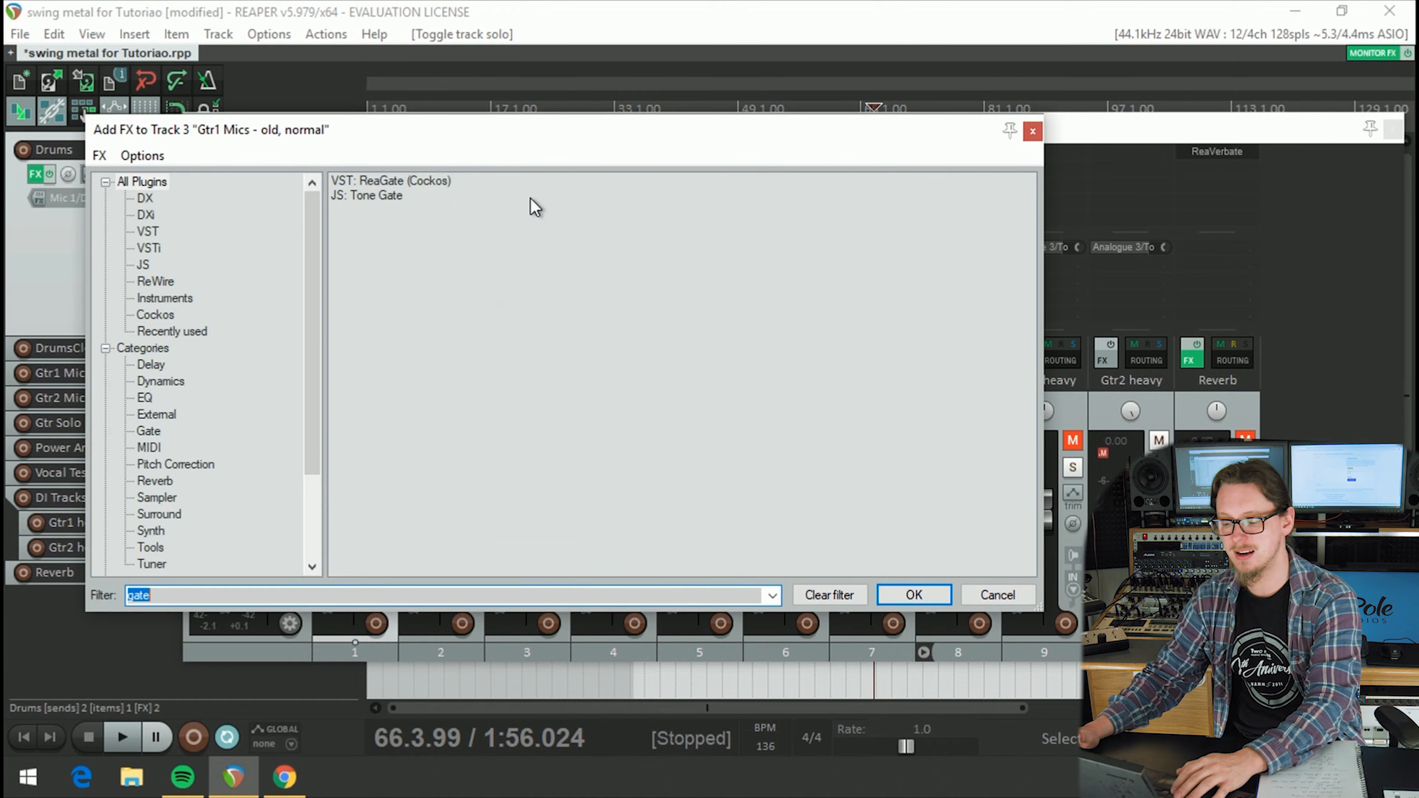
pyautogui.press('Return')
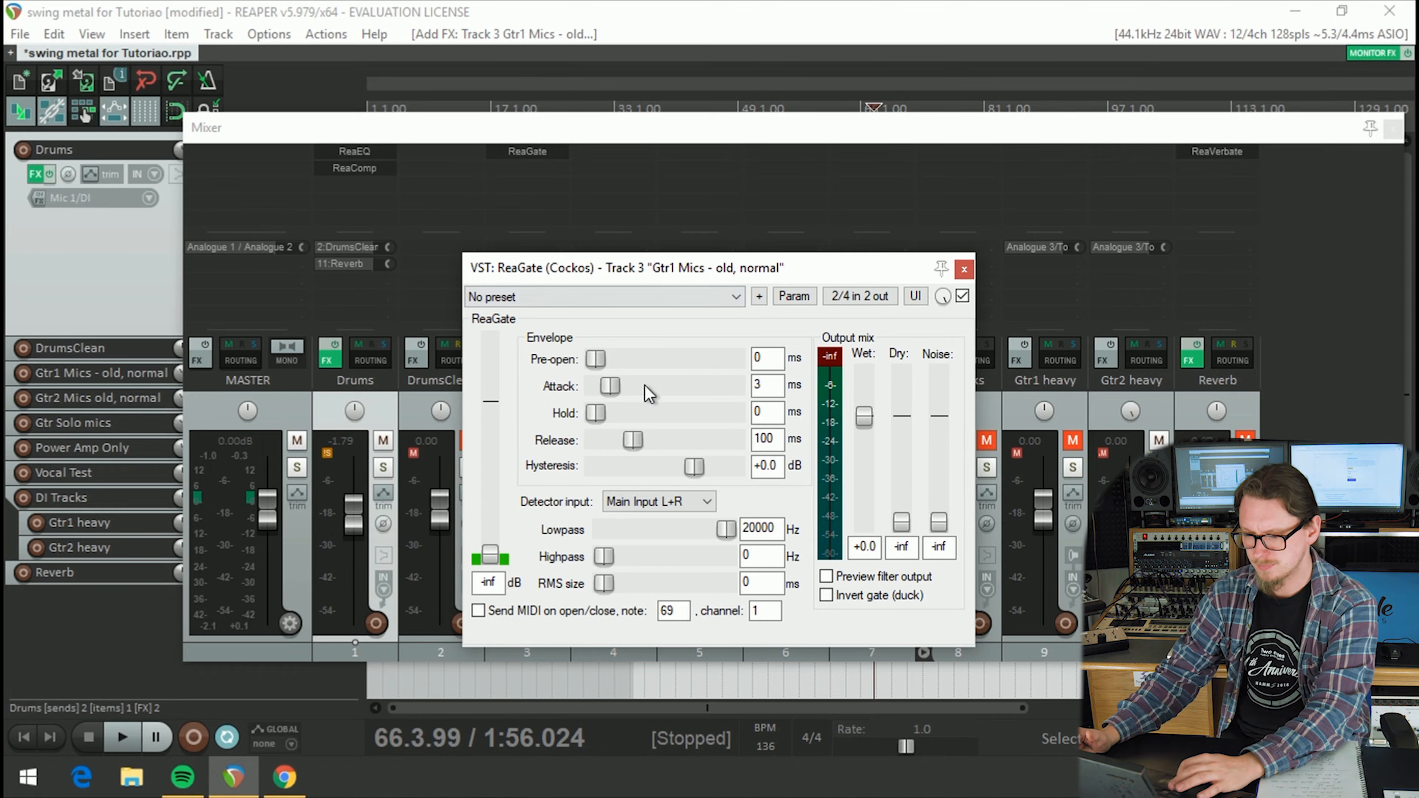
# Step: Set the threshold of the Gtr1 Mics track's ReaGate to -8.6 dB while listening, and close its window
pyautogui.moveTo(490, 444); pyautogui.dragTo(497, 458)
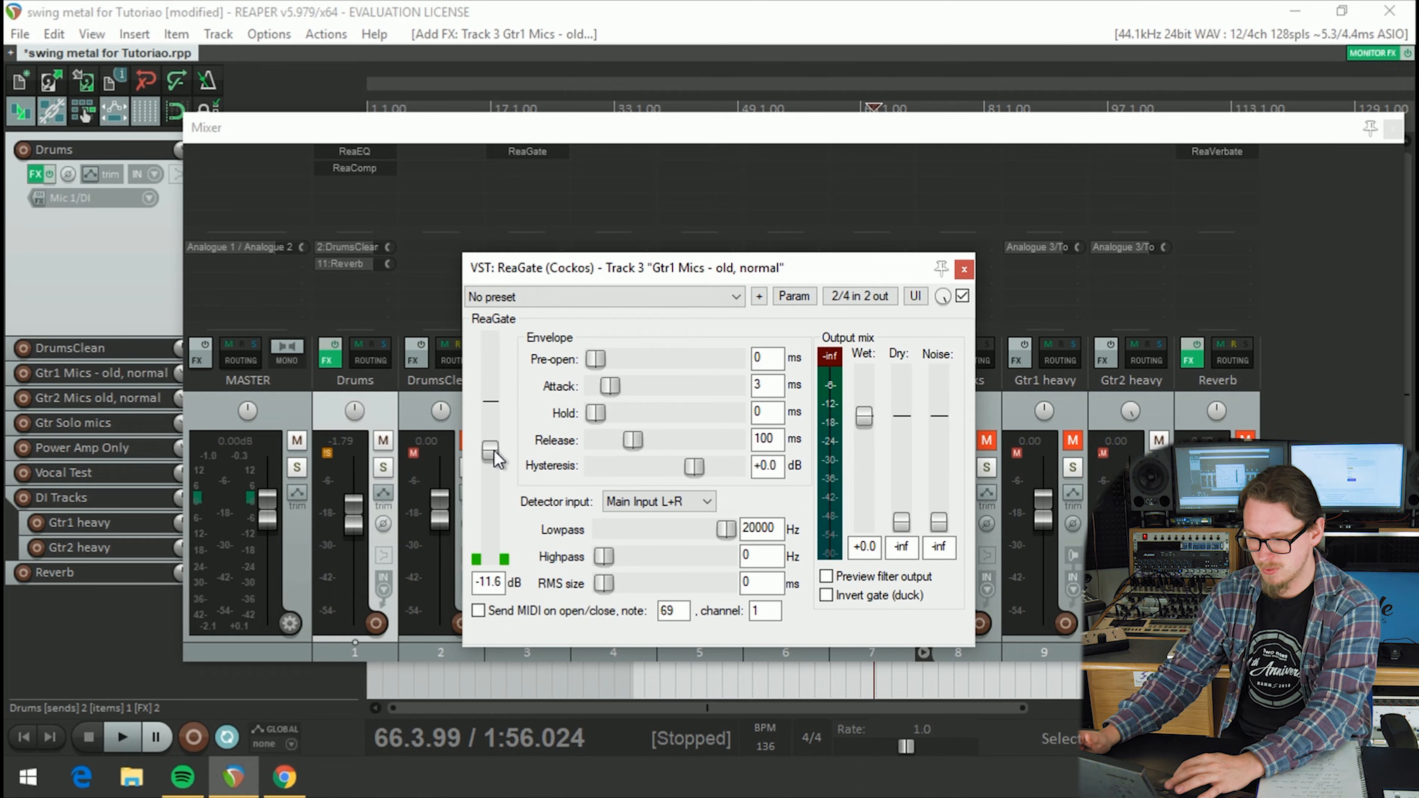
pyautogui.moveTo(611, 257); pyautogui.dragTo(641, 273)
pyautogui.press('space')
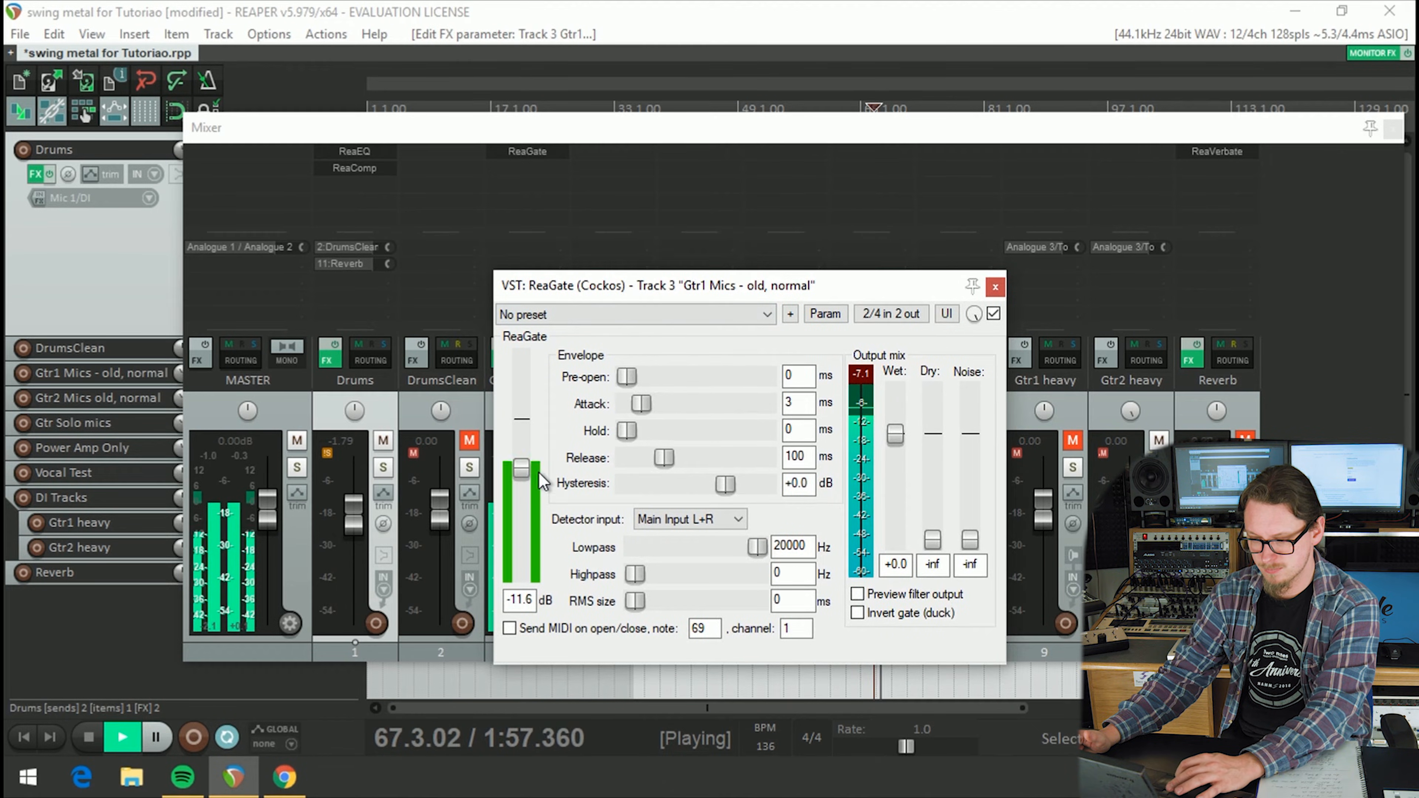
pyautogui.moveTo(522, 468); pyautogui.dragTo(525, 457)
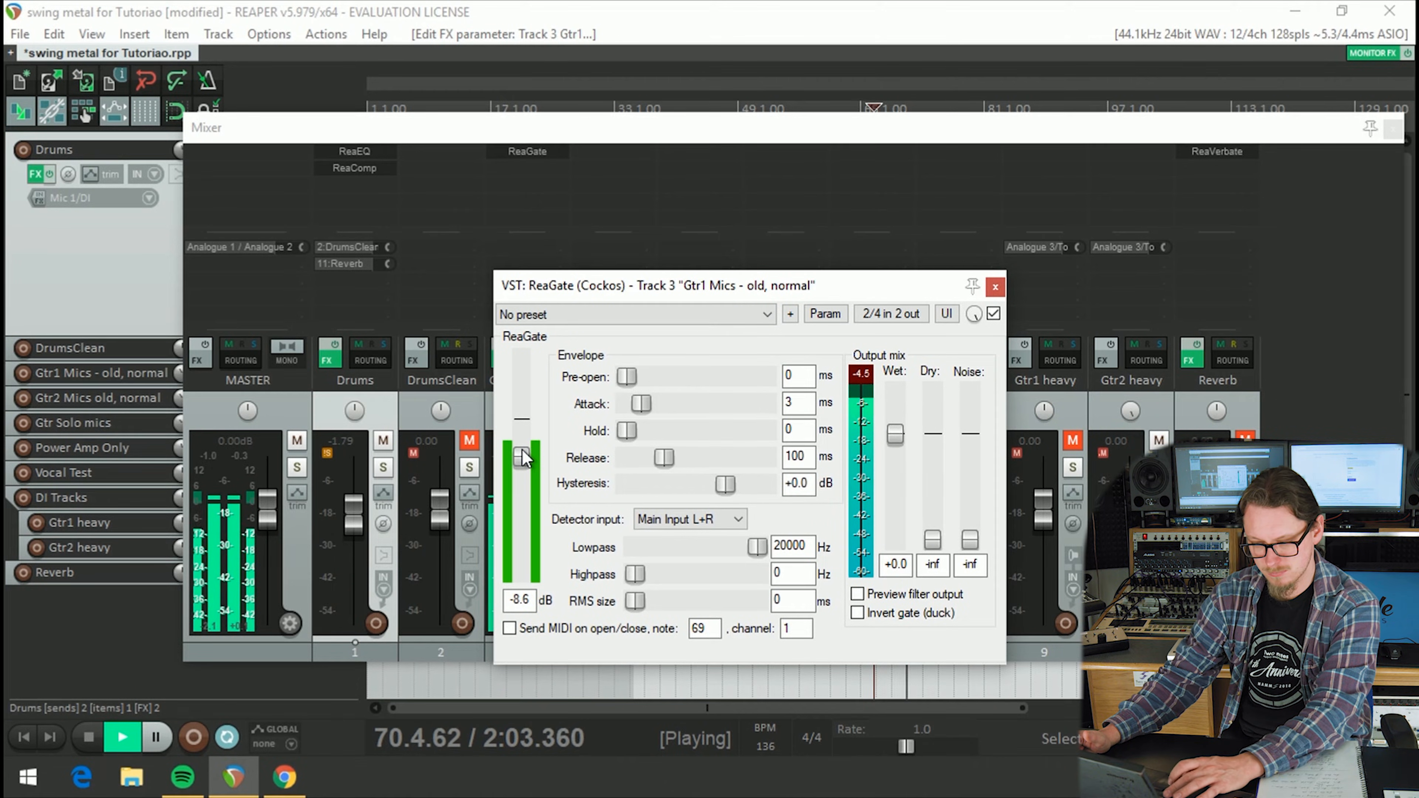
pyautogui.press('space')
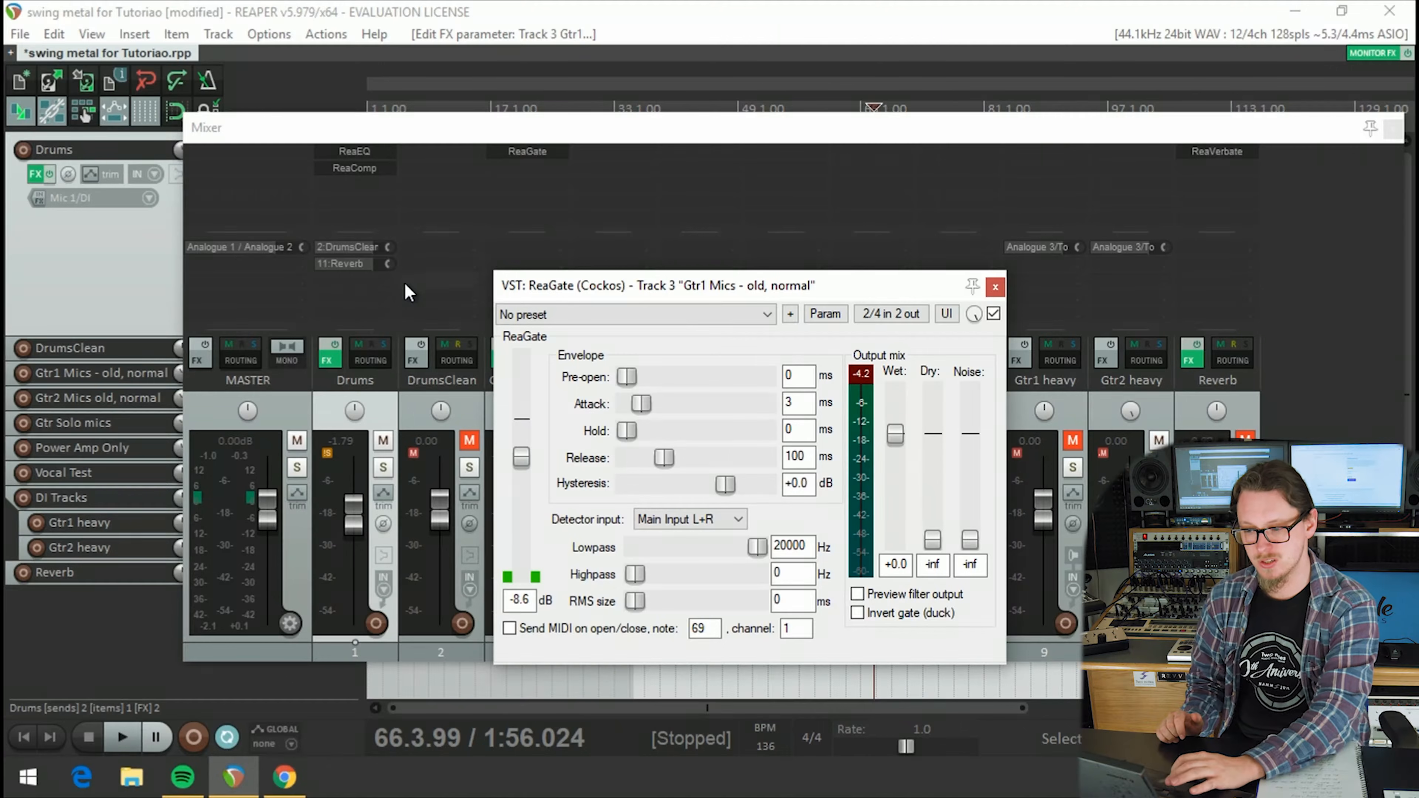
pyautogui.click(995, 287)
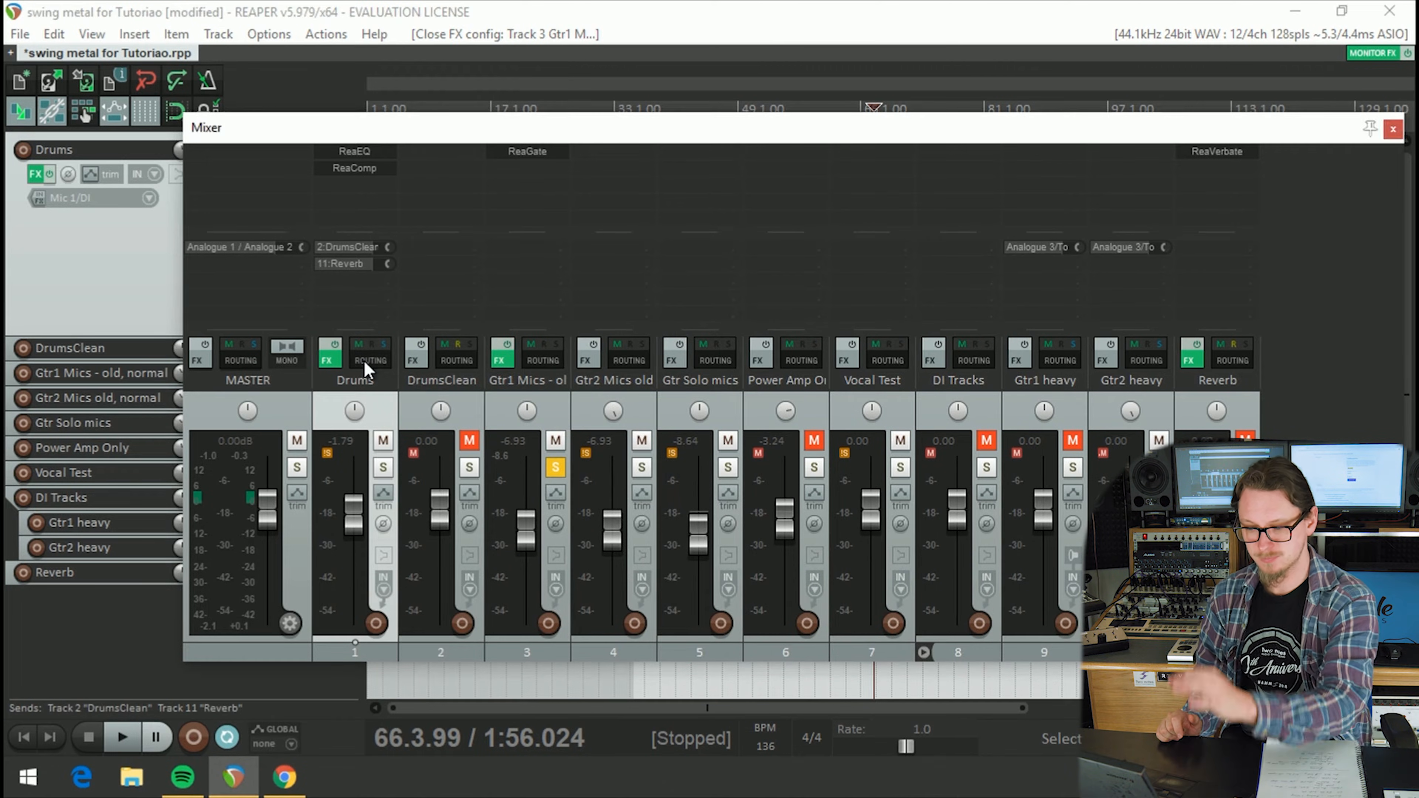
# Step: Add a send from Drums to Gtr1 Mics - old, normal on new receiving channels 3/4, and play the project to check the signal
pyautogui.click(364, 361)
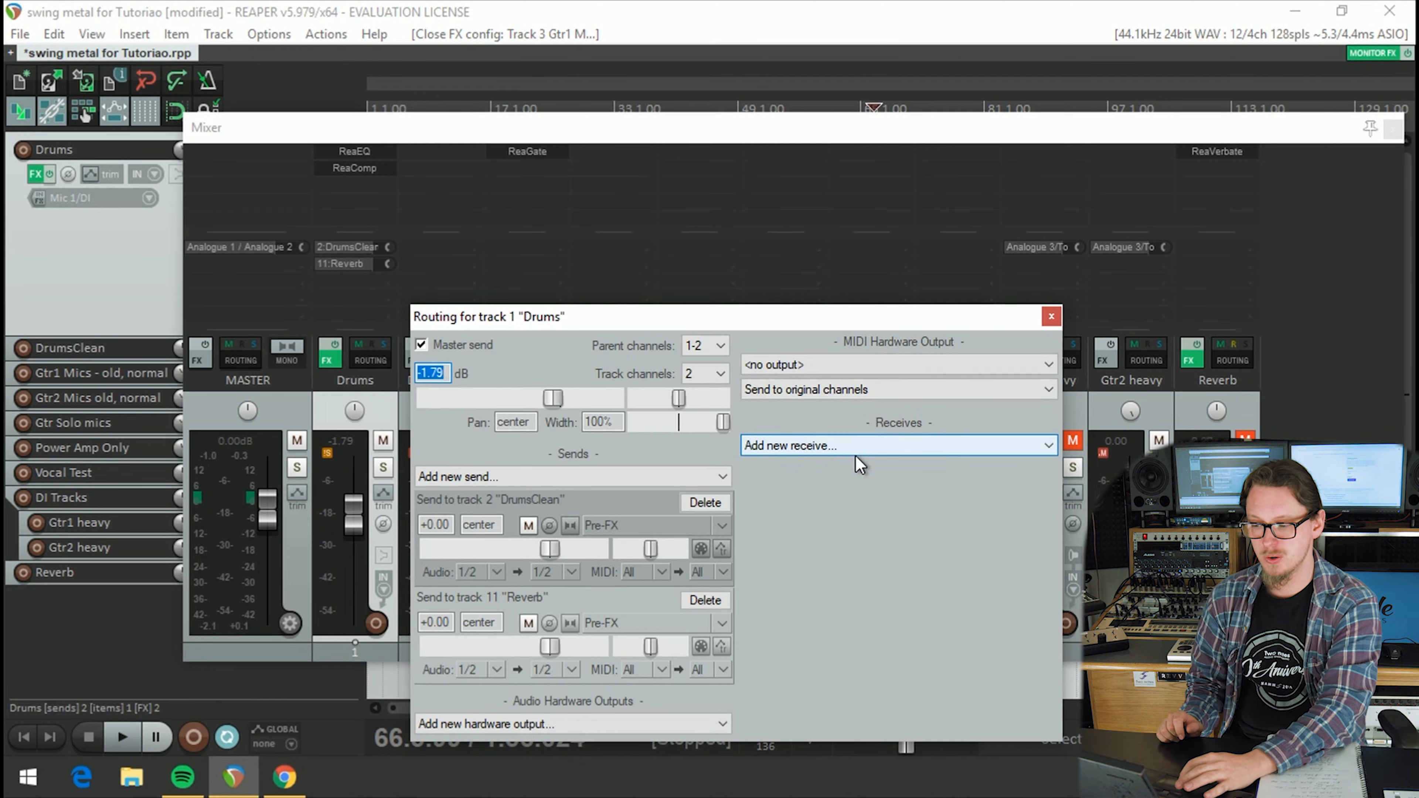
pyautogui.click(622, 478)
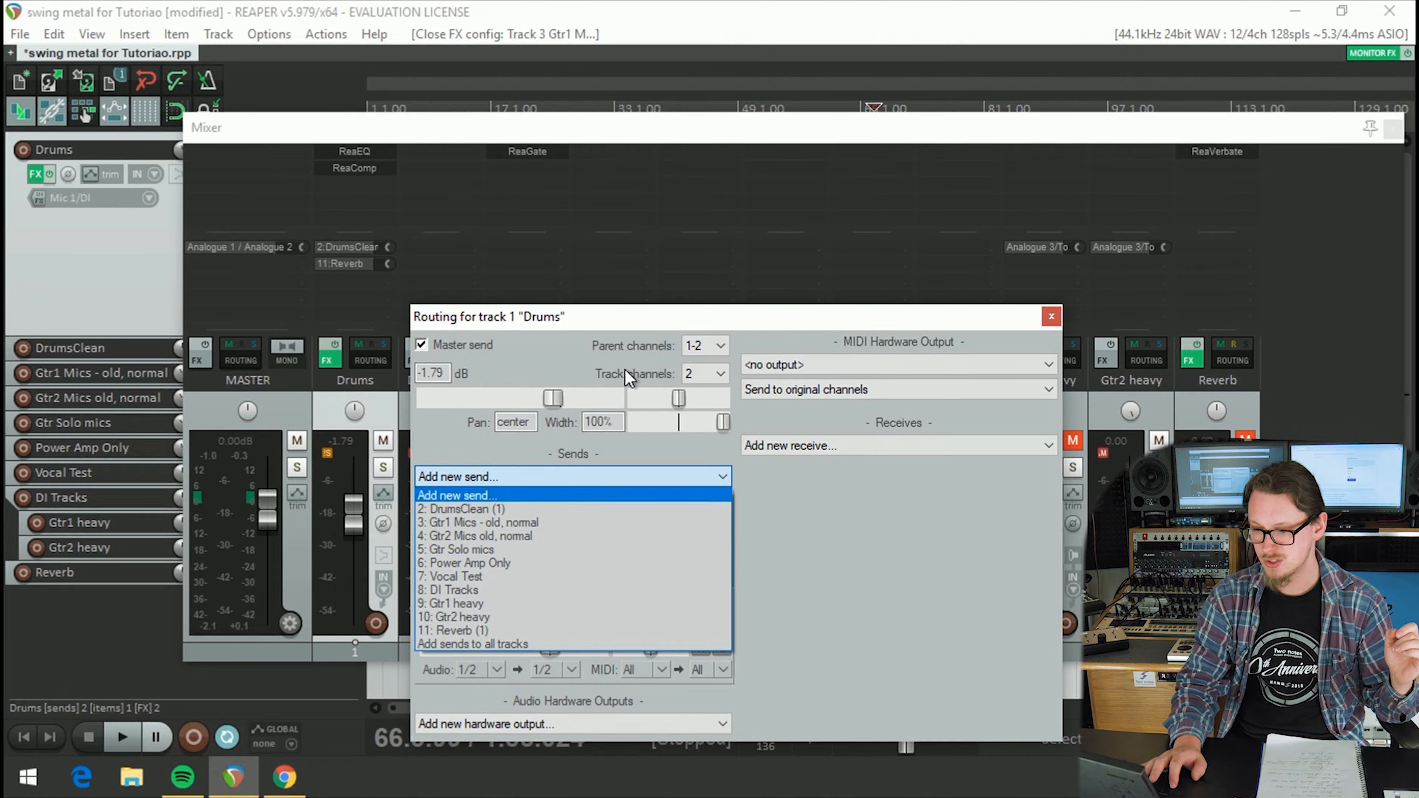
pyautogui.click(508, 523)
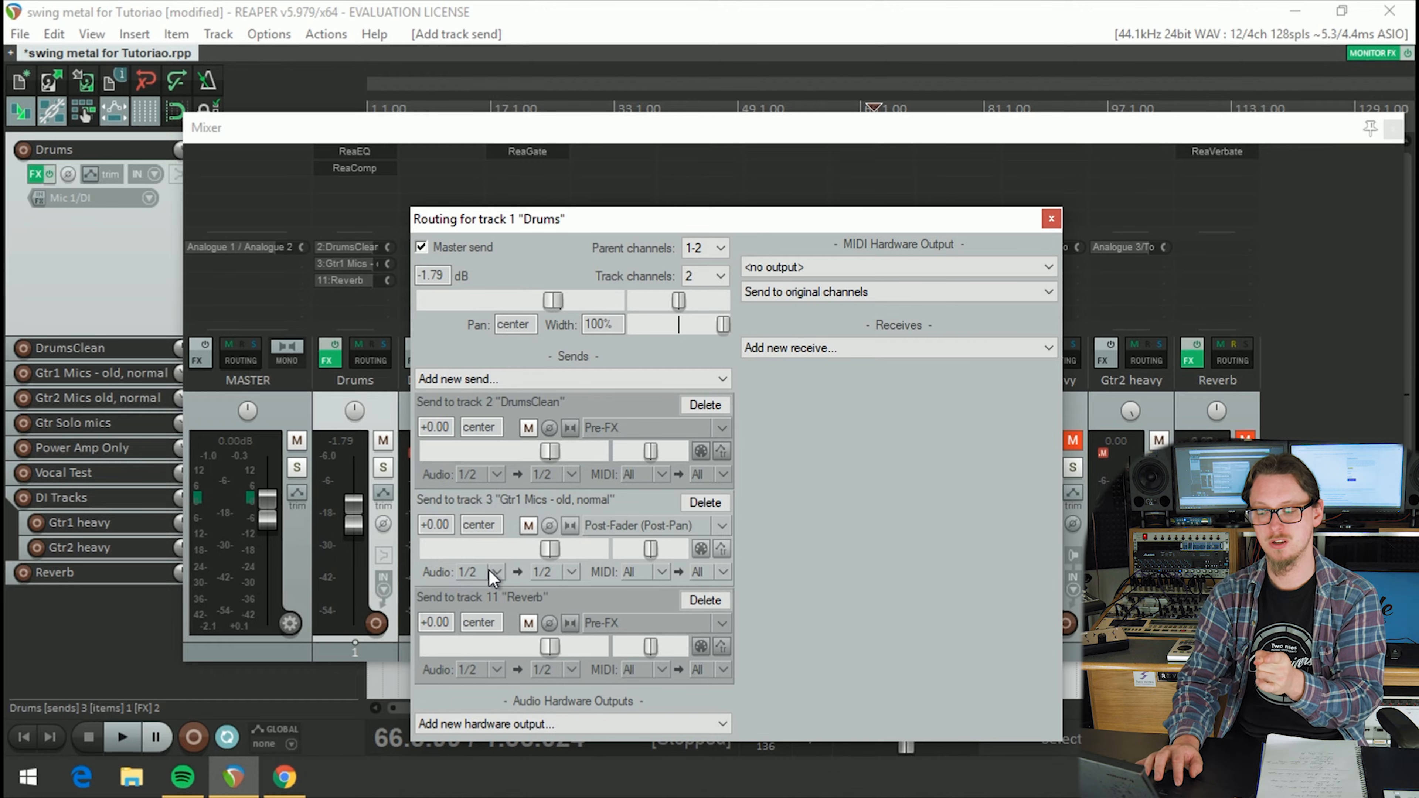
pyautogui.click(571, 575)
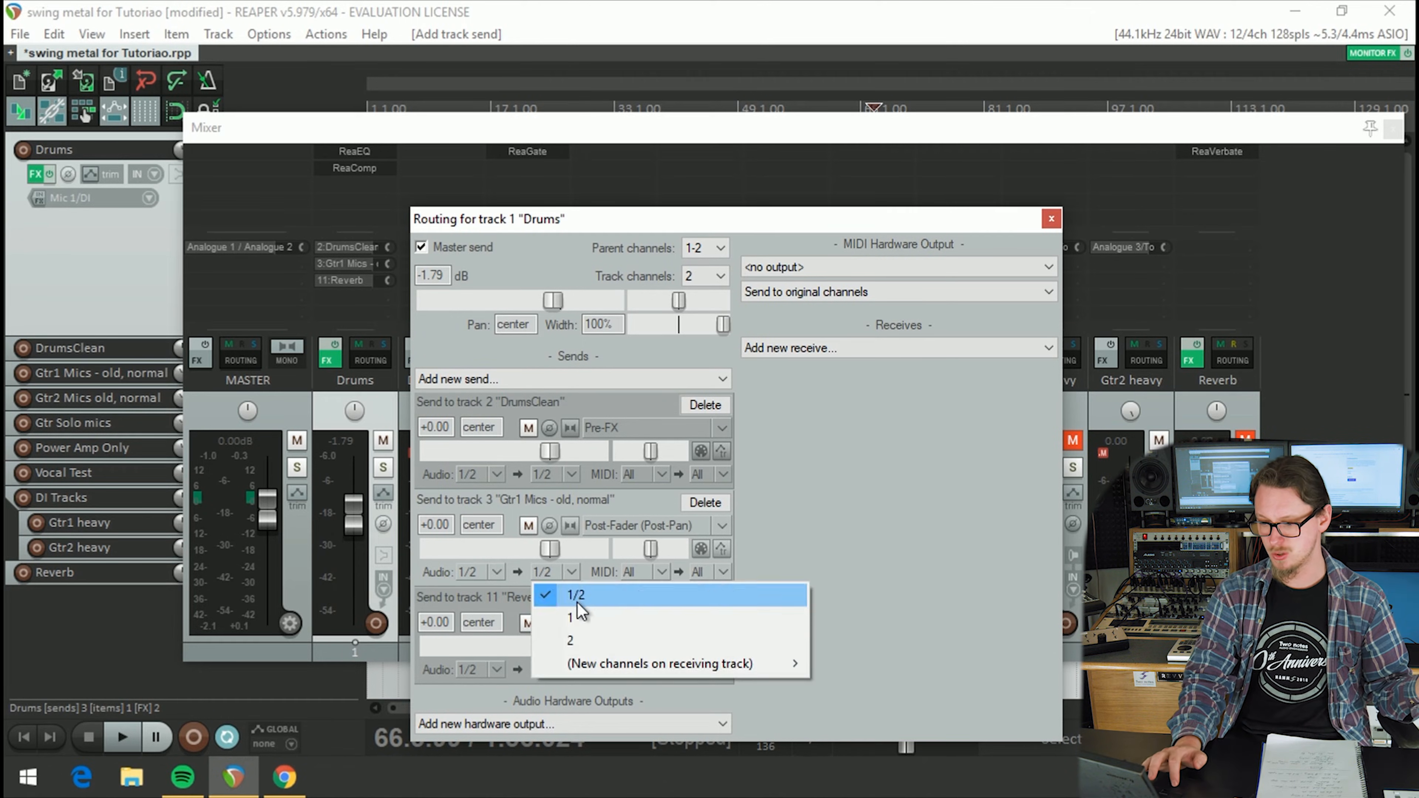
pyautogui.moveTo(591, 657)
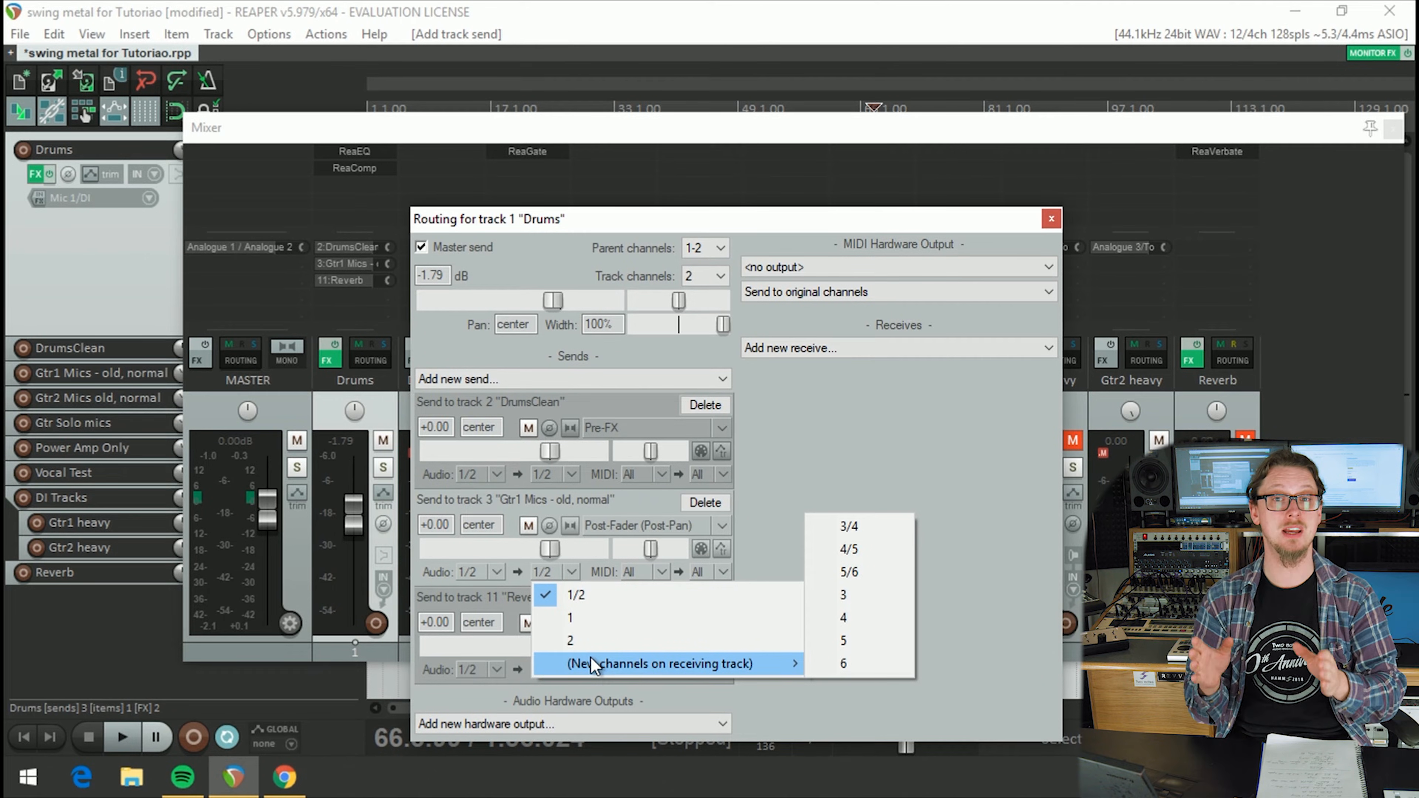
pyautogui.click(882, 531)
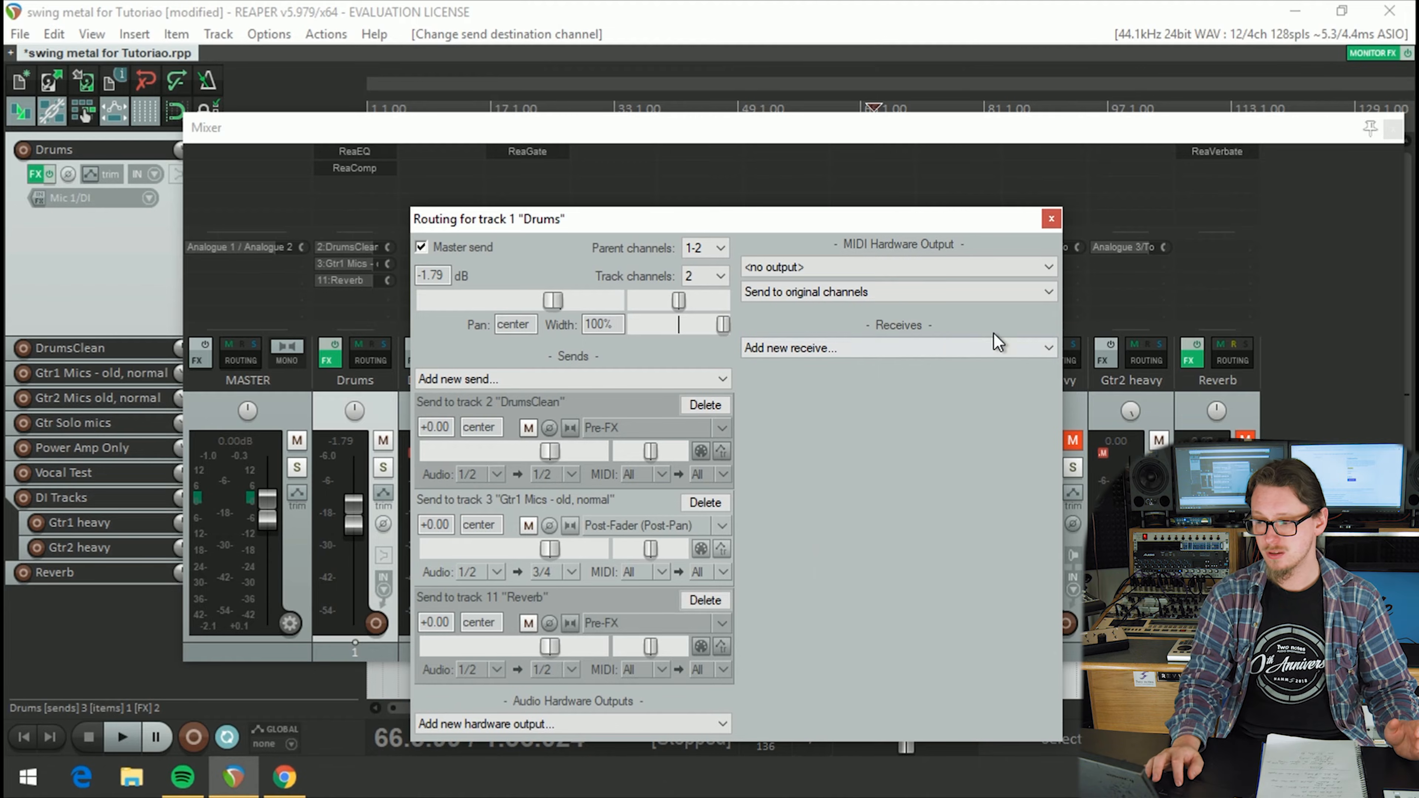
pyautogui.click(1051, 220)
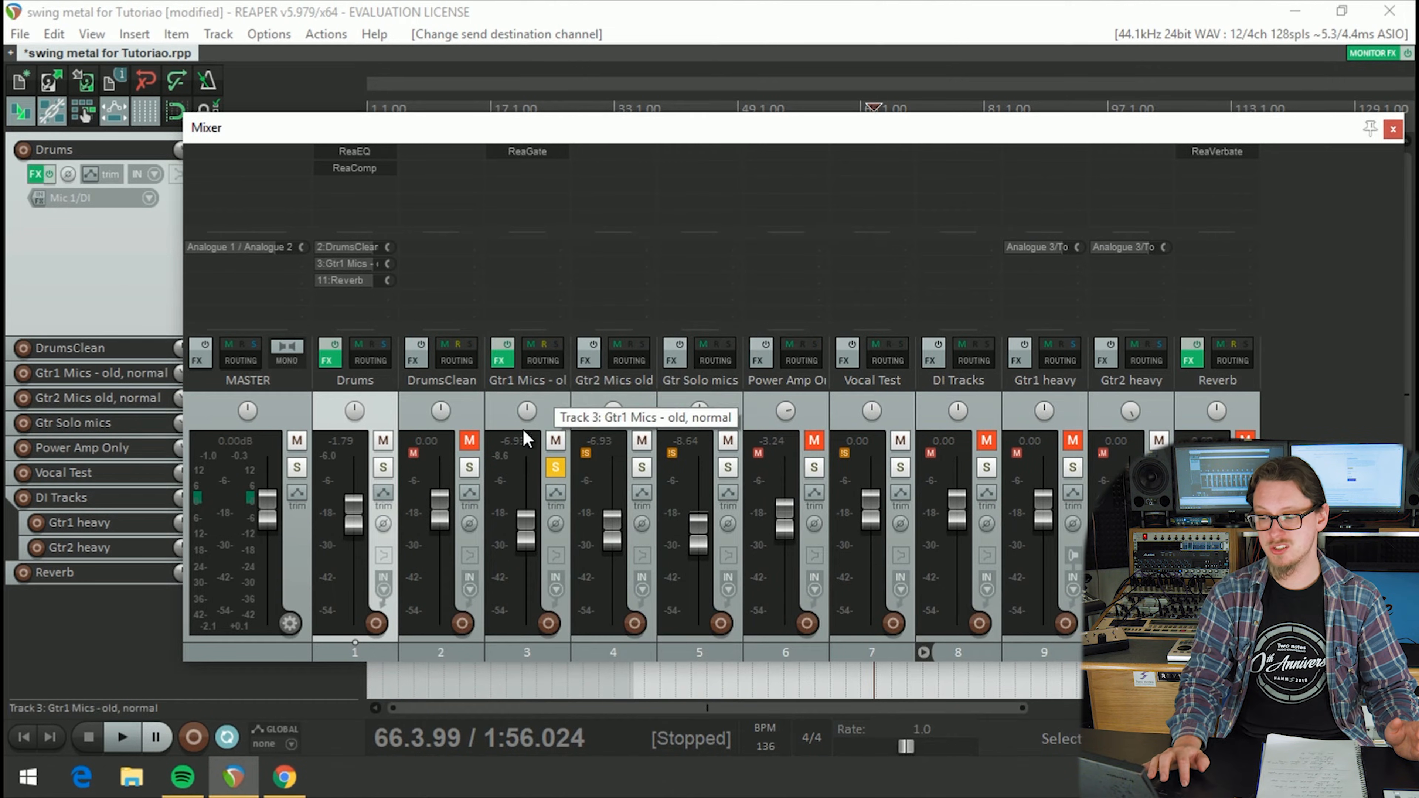
pyautogui.press('space')
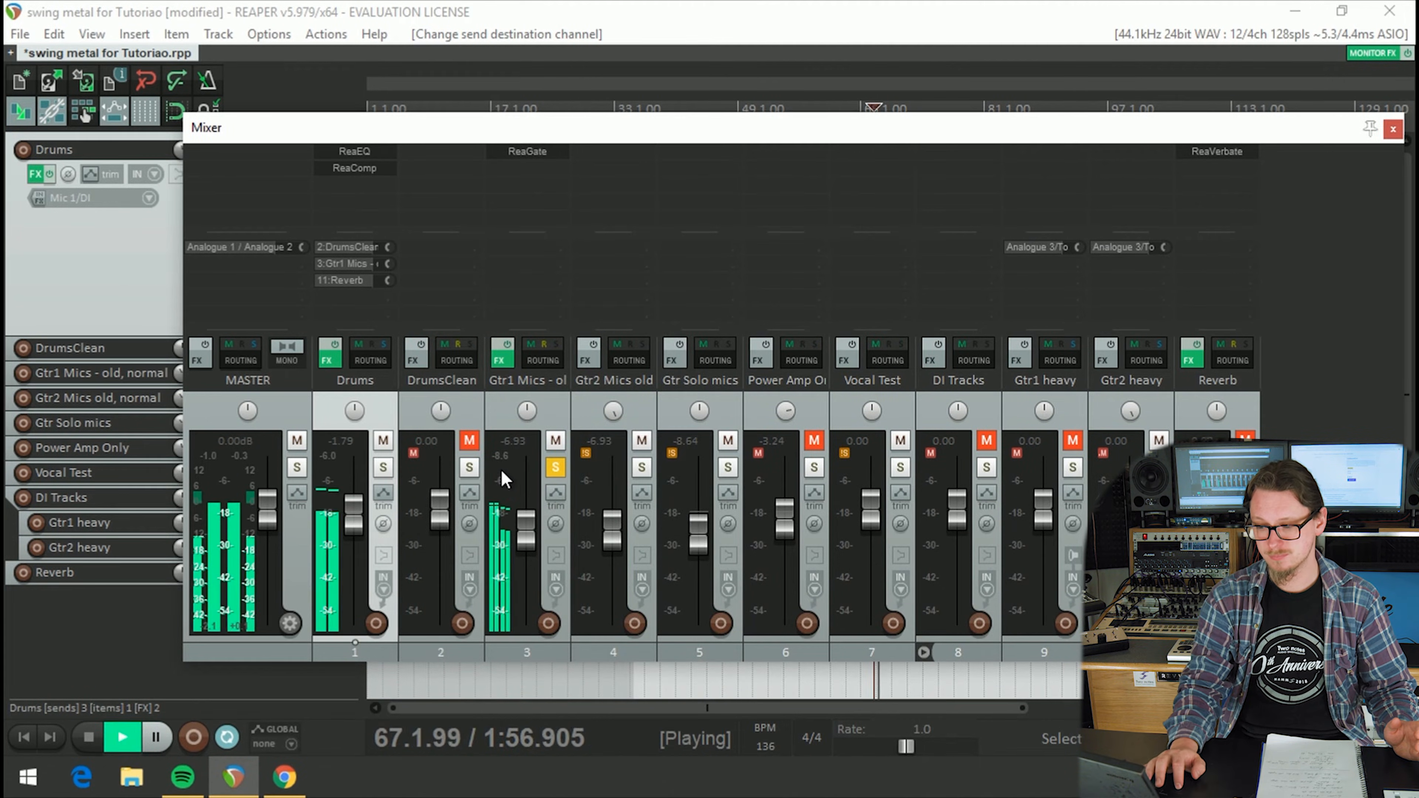
pyautogui.press('space')
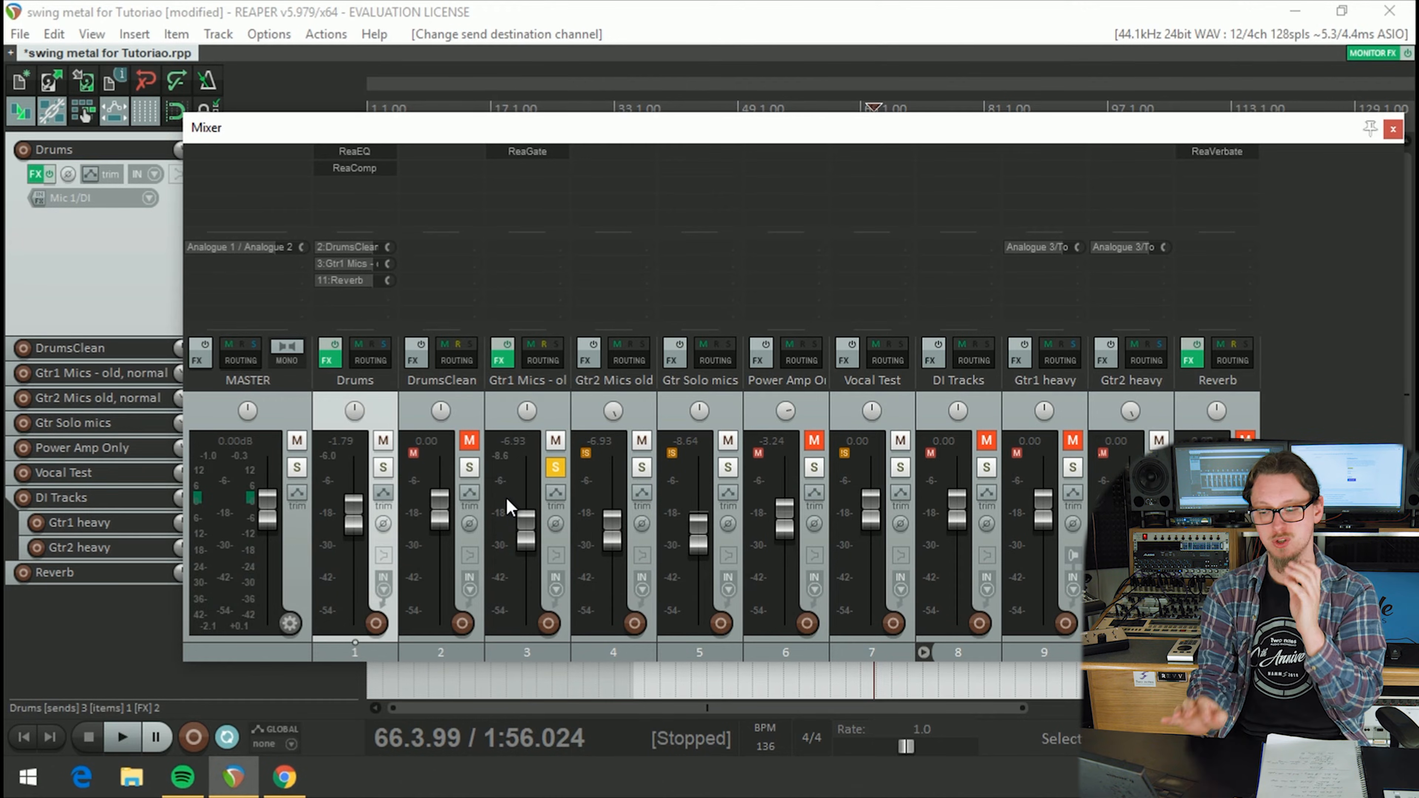
# Step: Review ReaGate's channel inputs and the Gtr1 Mics track's routing for the receive from Drums
pyautogui.click(532, 152)
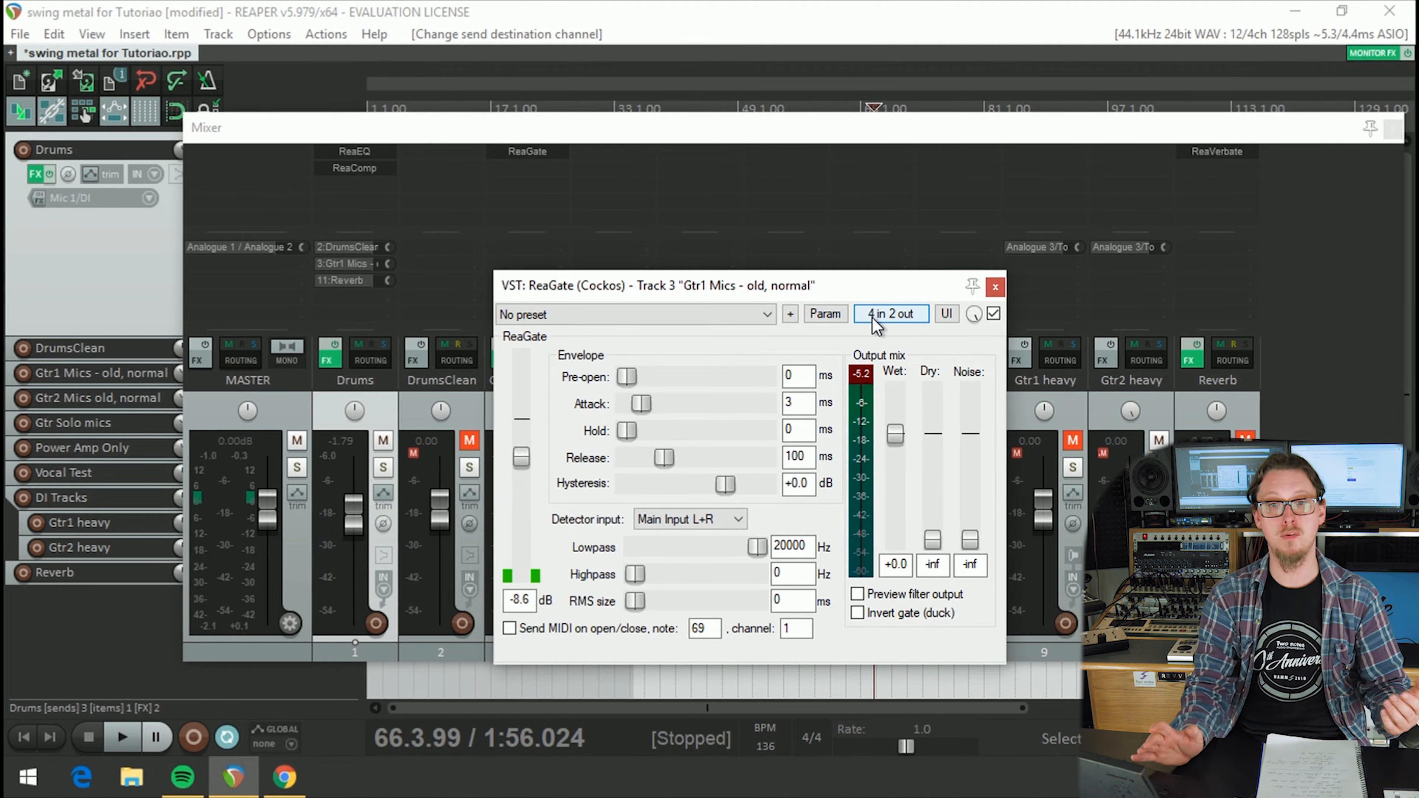
pyautogui.moveTo(821, 280); pyautogui.dragTo(1061, 283)
pyautogui.click(499, 364)
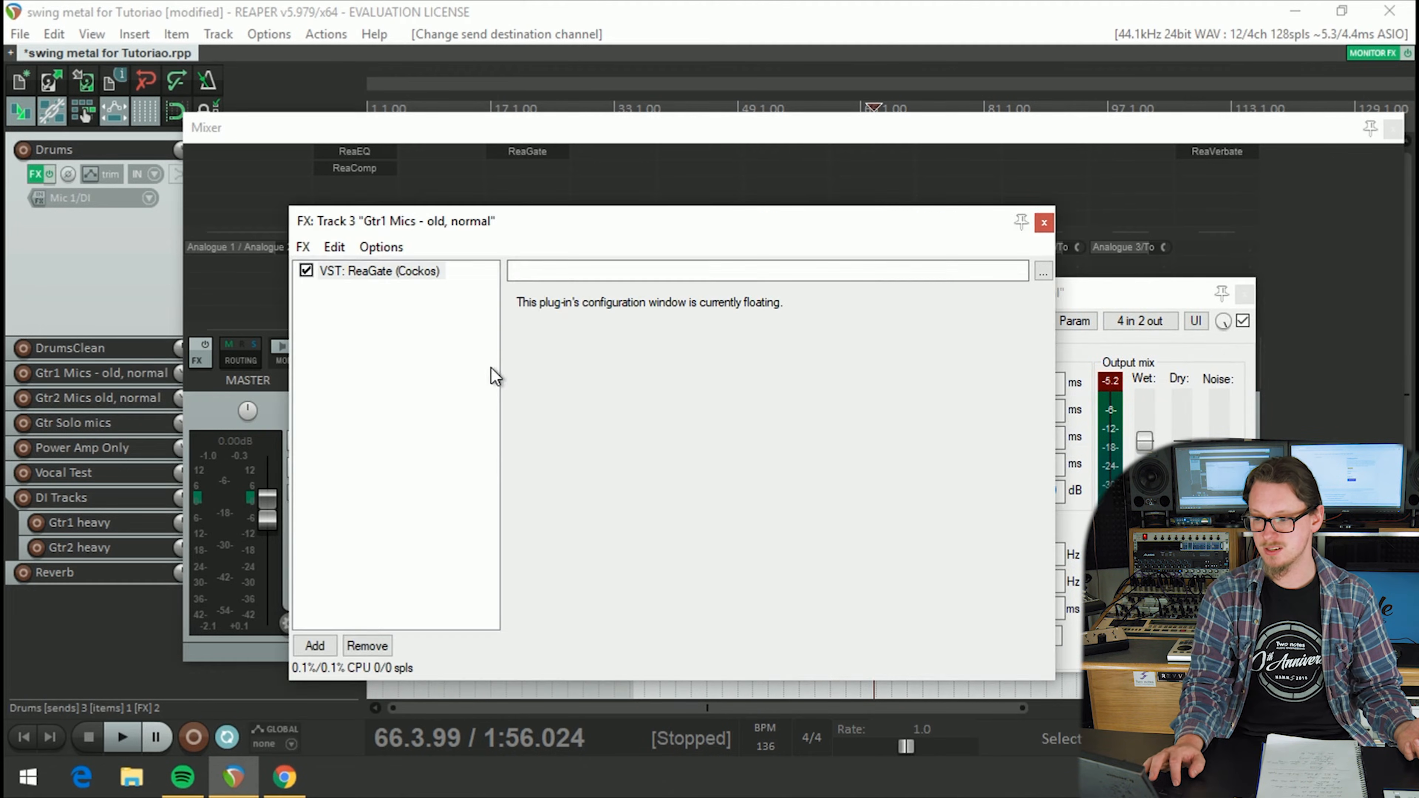
pyautogui.click(499, 364)
pyautogui.click(543, 360)
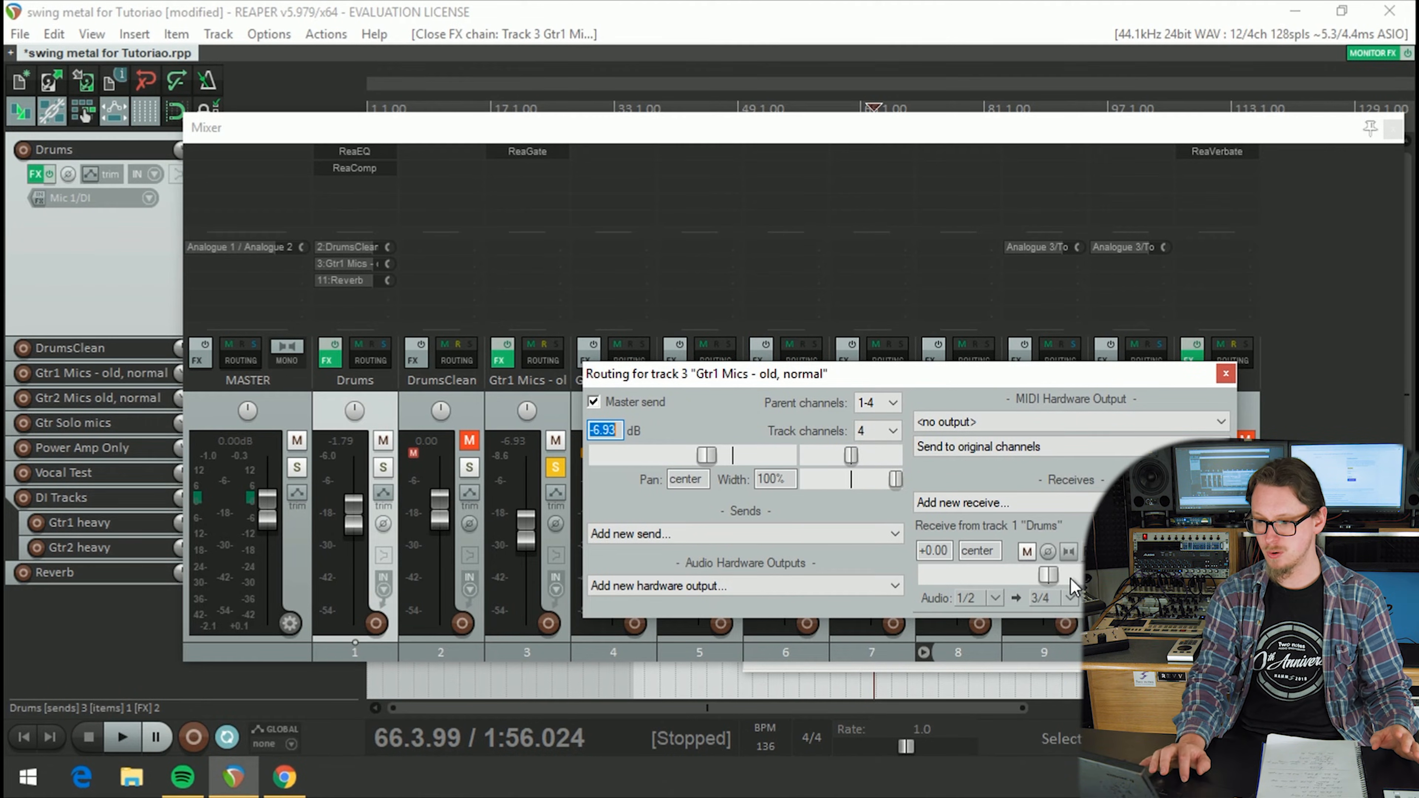
# Step: Set the detector input of the Gtr1 Mics track's ReaGate to Auxiliary Input L+R and listen to the result
pyautogui.click(521, 144)
pyautogui.click(521, 146)
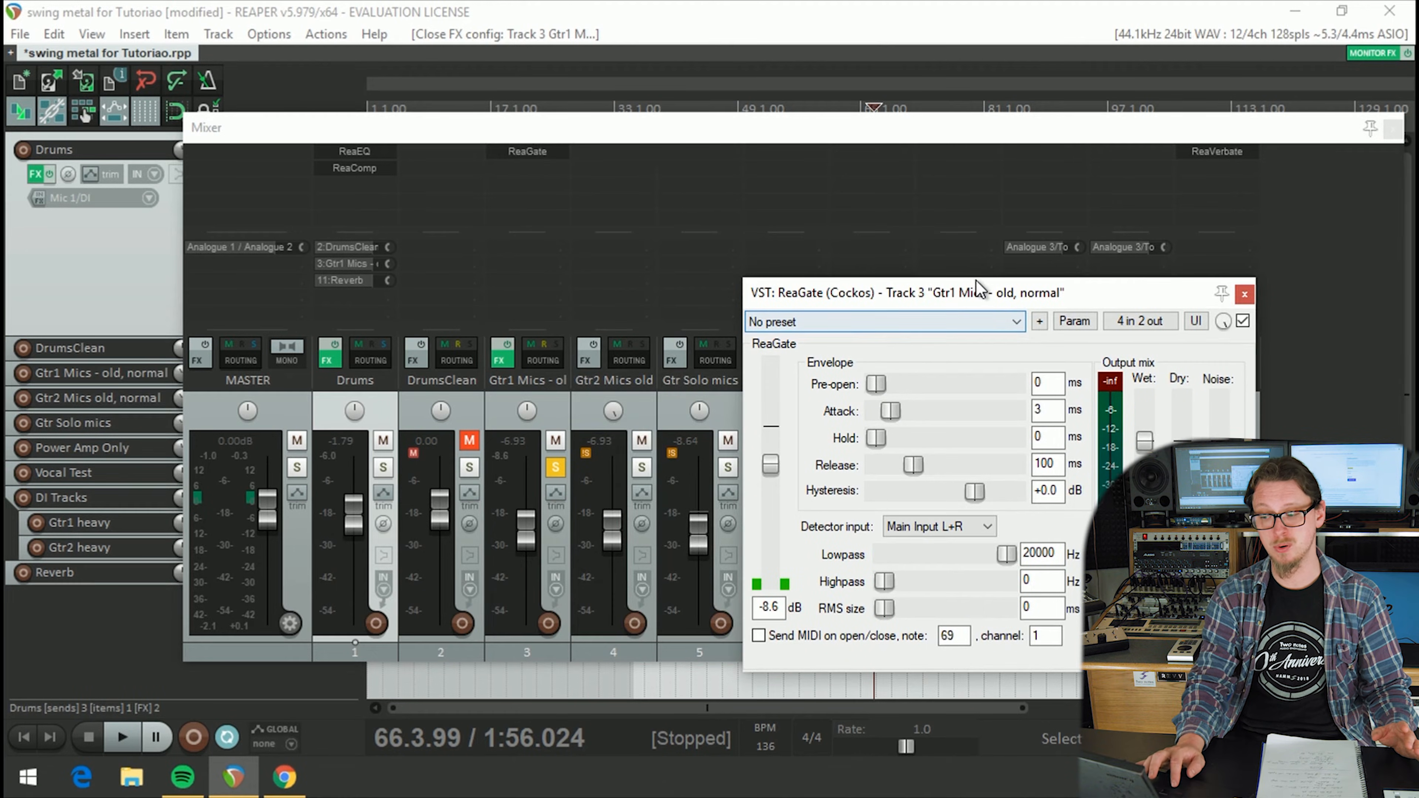
pyautogui.moveTo(974, 283); pyautogui.dragTo(758, 220)
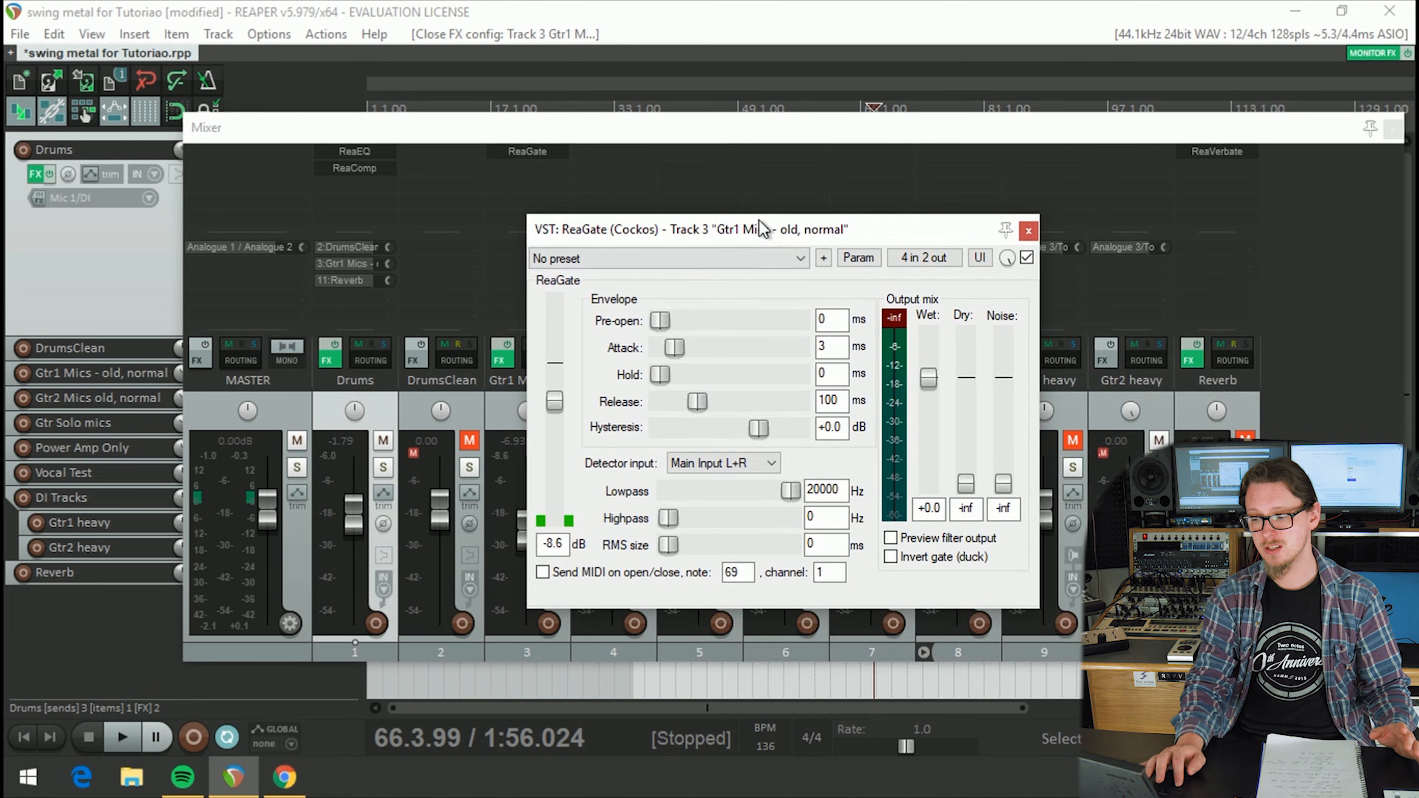
pyautogui.click(691, 464)
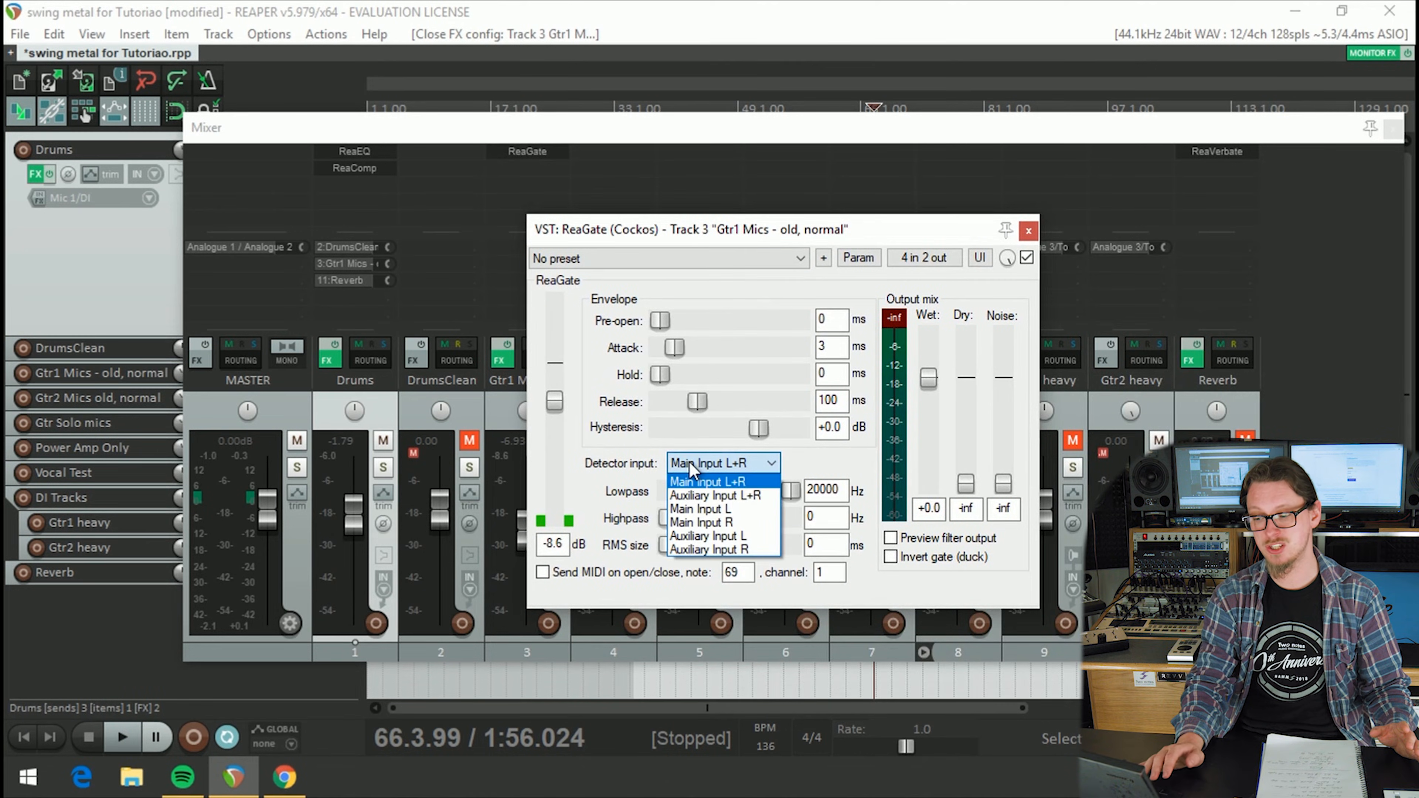
pyautogui.click(685, 495)
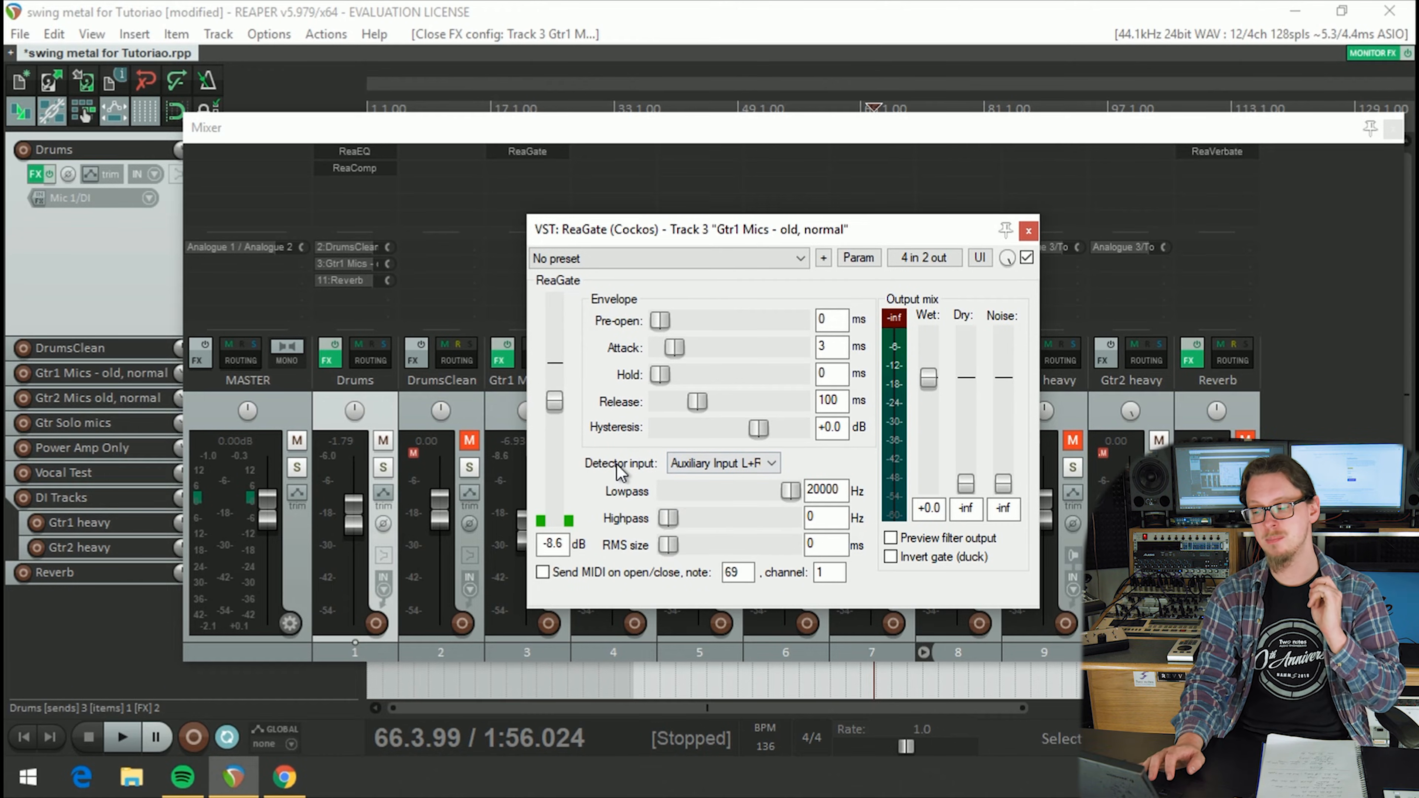
pyautogui.press('space')
pyautogui.click(910, 539)
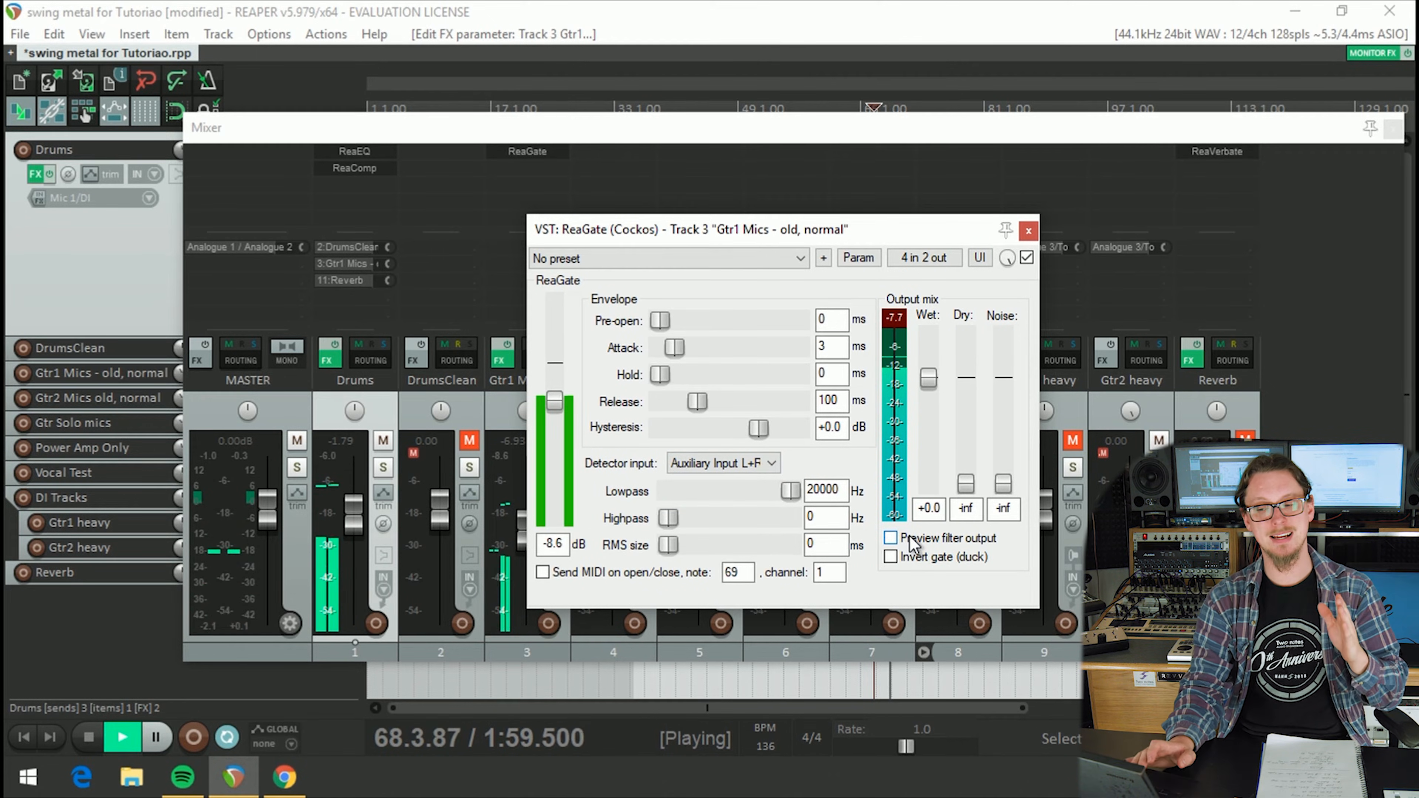
pyautogui.press('space')
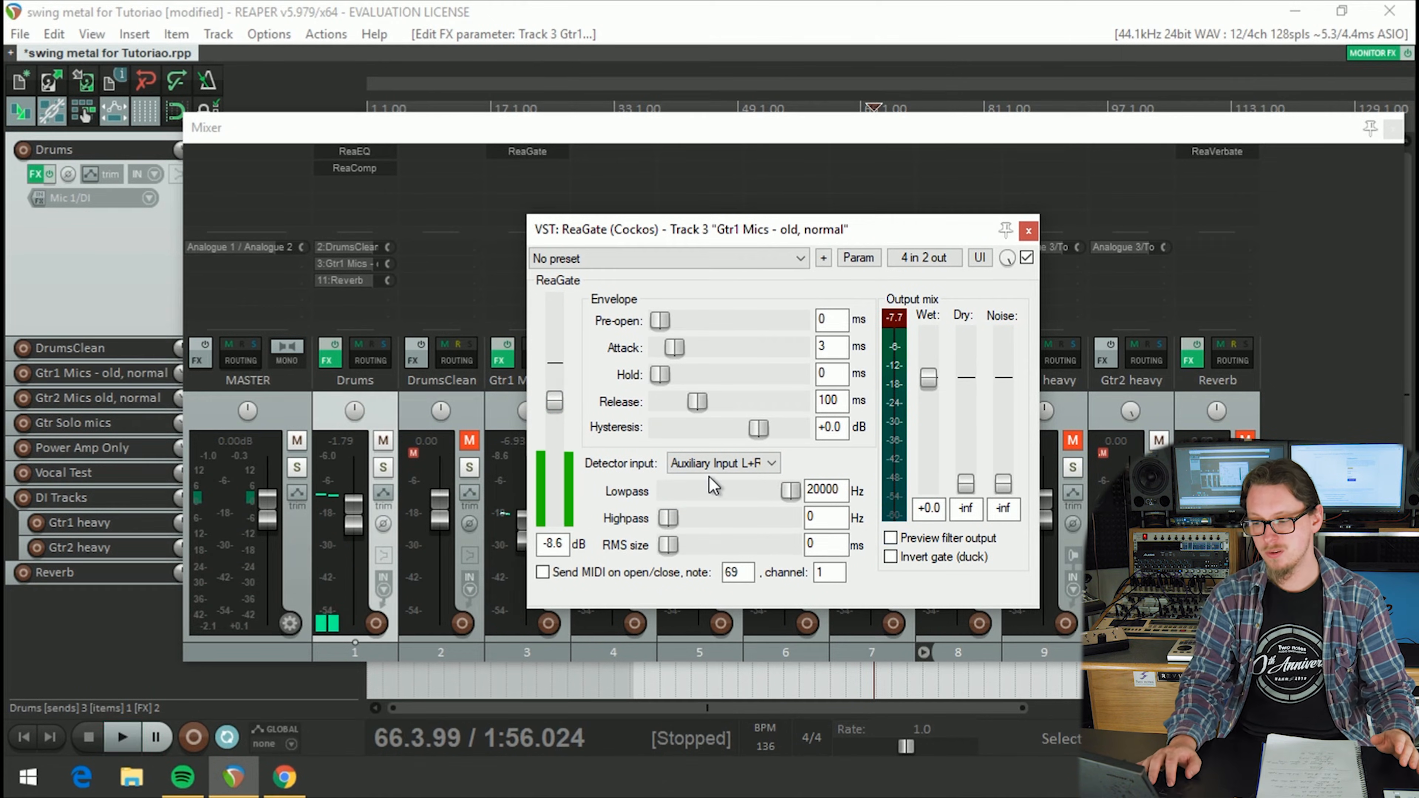
# Step: Set ReaGate's threshold to -19.4 dB and its release to 264 ms while listening to the sidechained guitar
pyautogui.moveTo(556, 403); pyautogui.dragTo(557, 413)
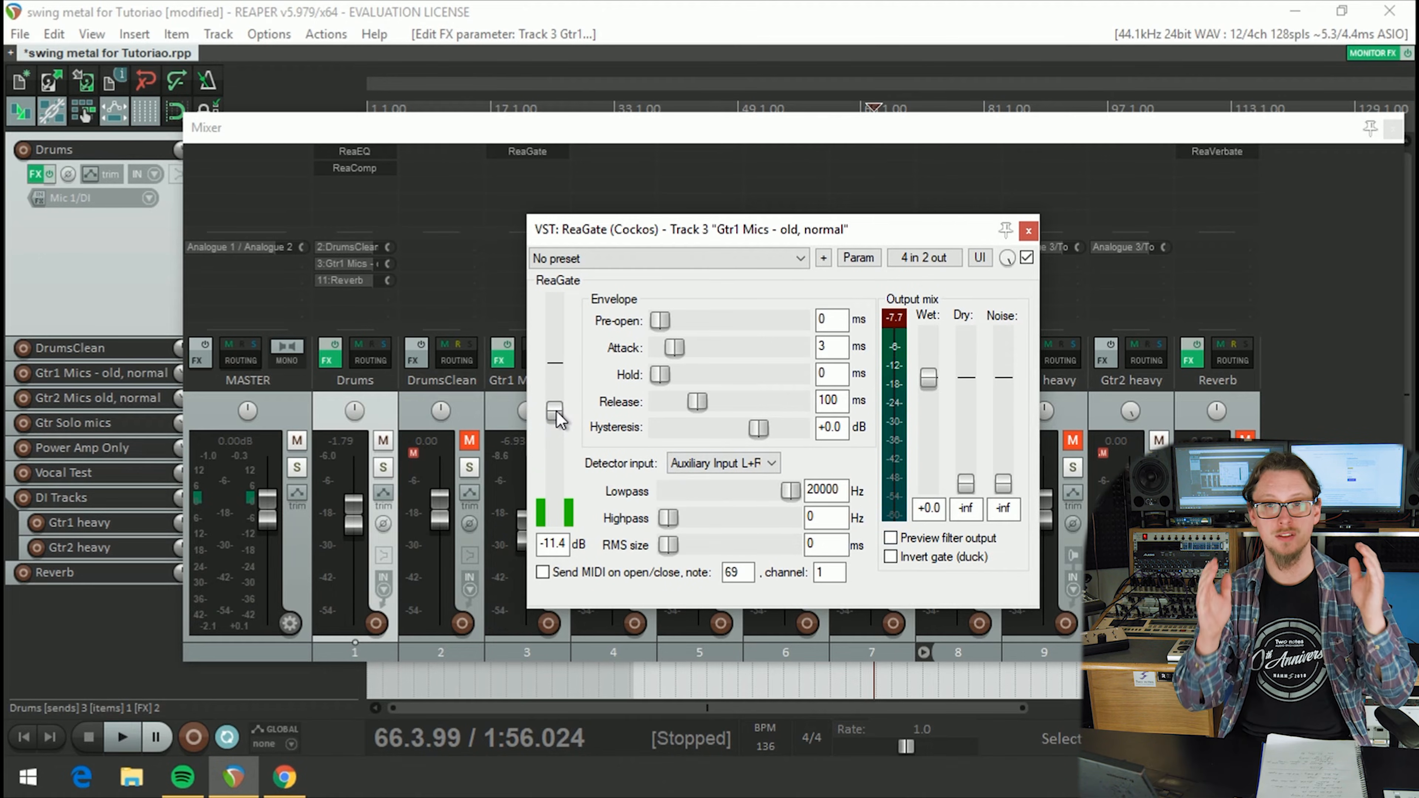
pyautogui.press('space')
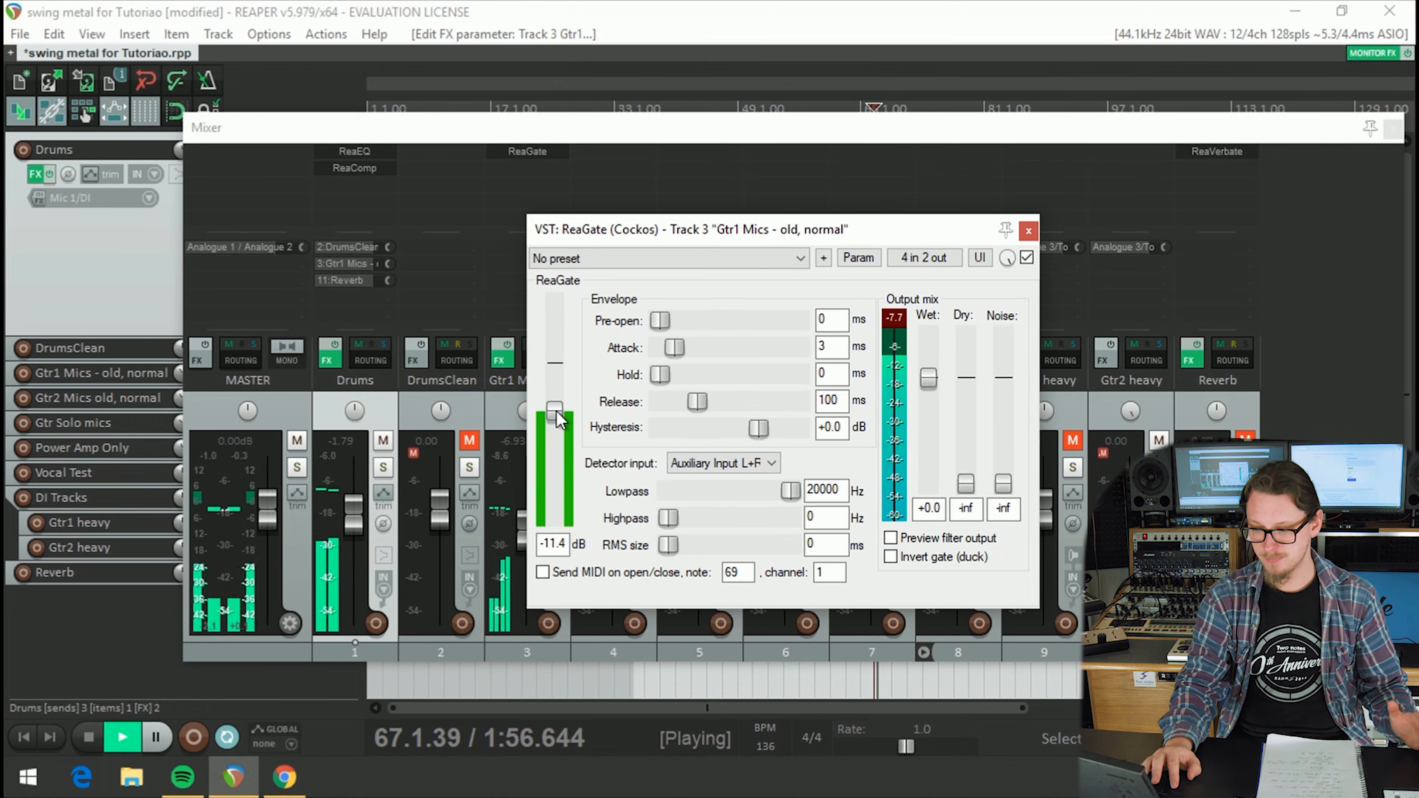
pyautogui.moveTo(557, 413); pyautogui.dragTo(553, 437)
pyautogui.moveTo(696, 403); pyautogui.dragTo(713, 412)
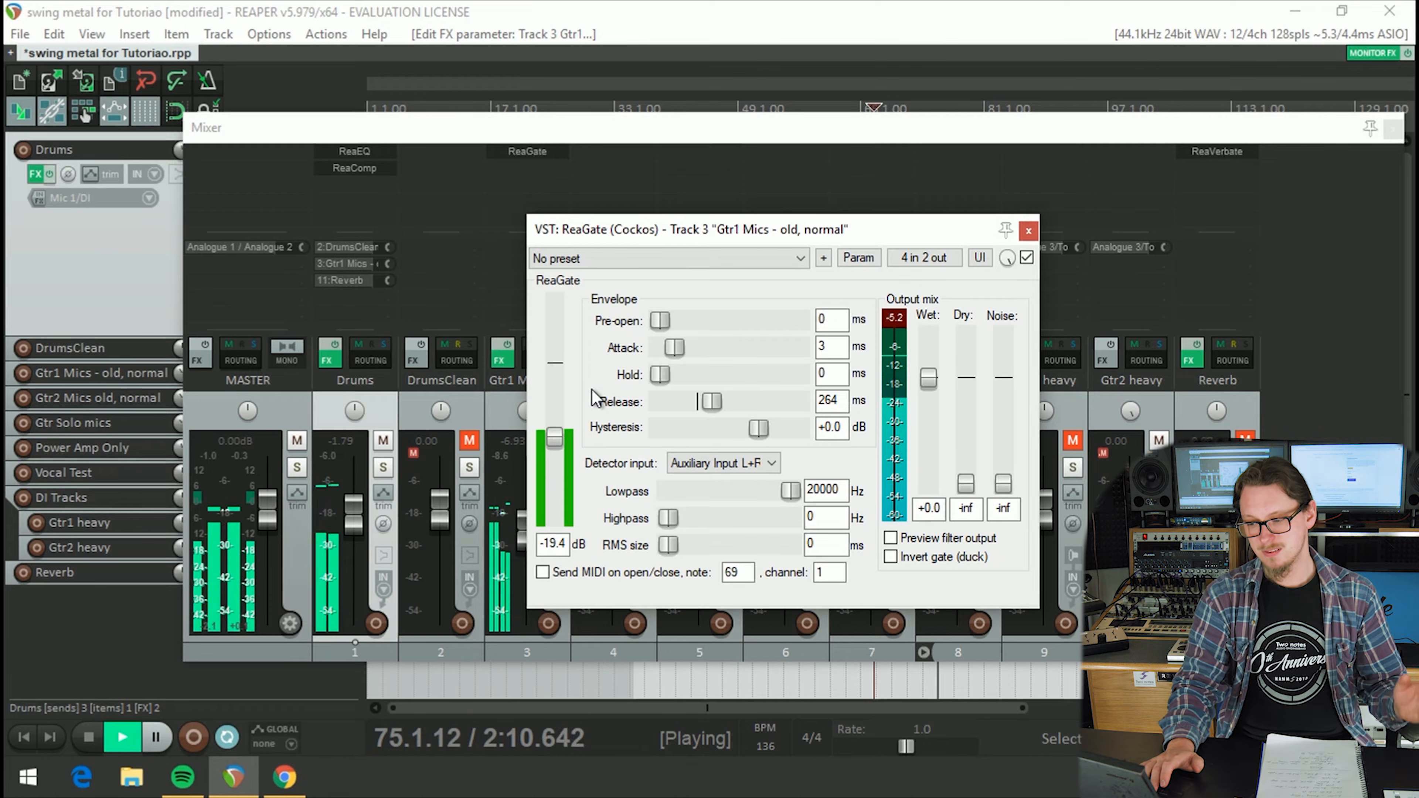
pyautogui.press('space')
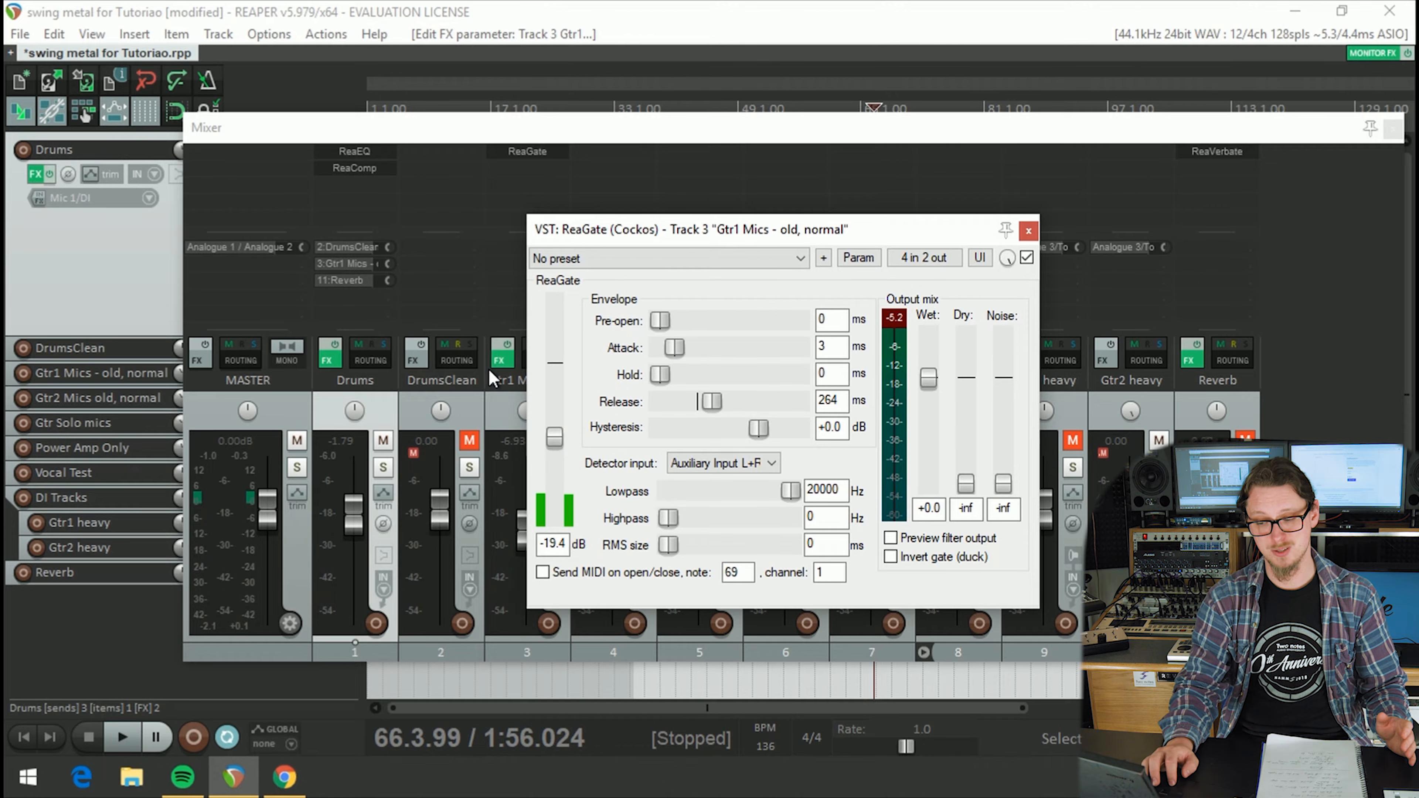
# Step: Solo Drums alongside the Gtr1 Mics track and raise the Gtr1 Mics fader to -1.93 dB during playback
pyautogui.click(383, 467)
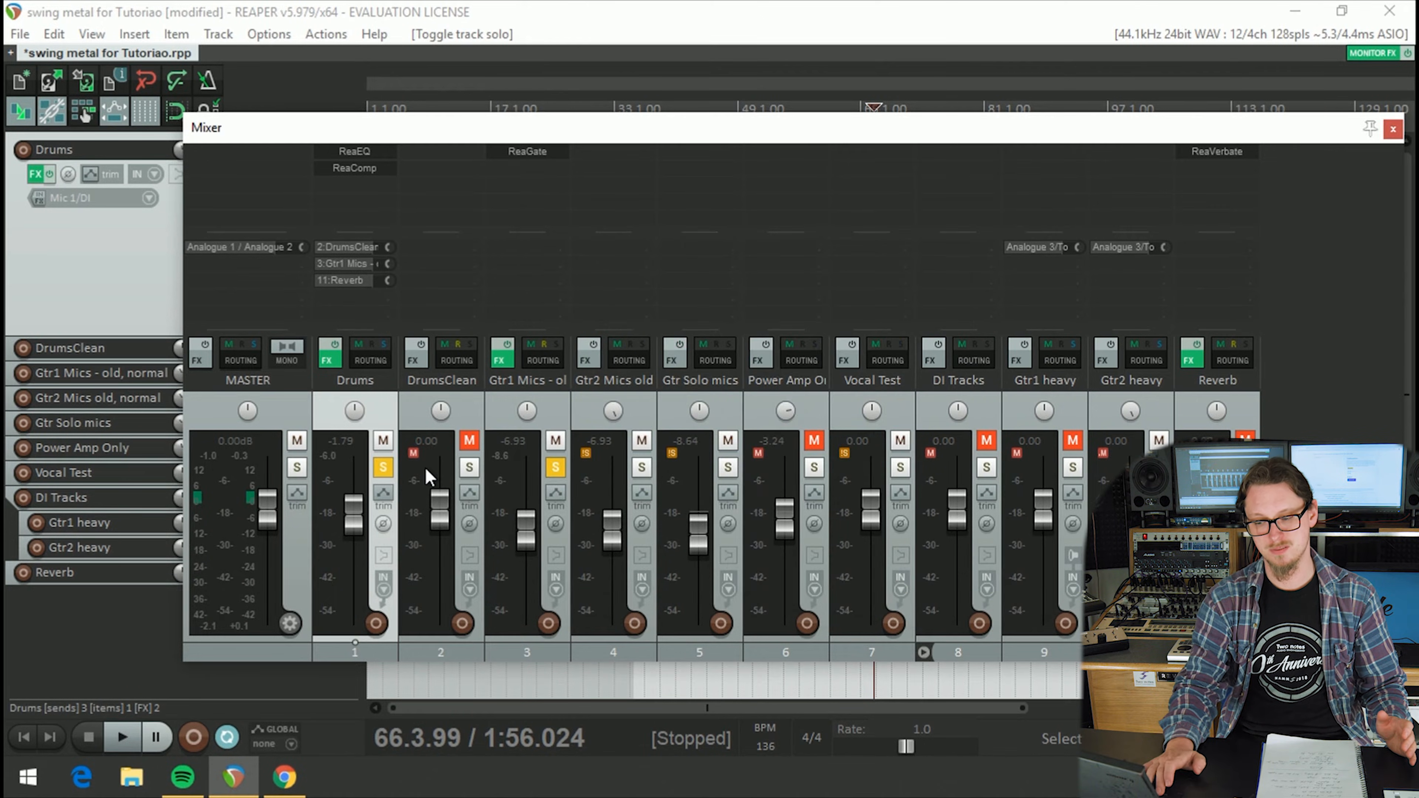
pyautogui.press('space')
pyautogui.scroll(2, 524, 541)
pyautogui.moveTo(524, 535); pyautogui.dragTo(522, 523)
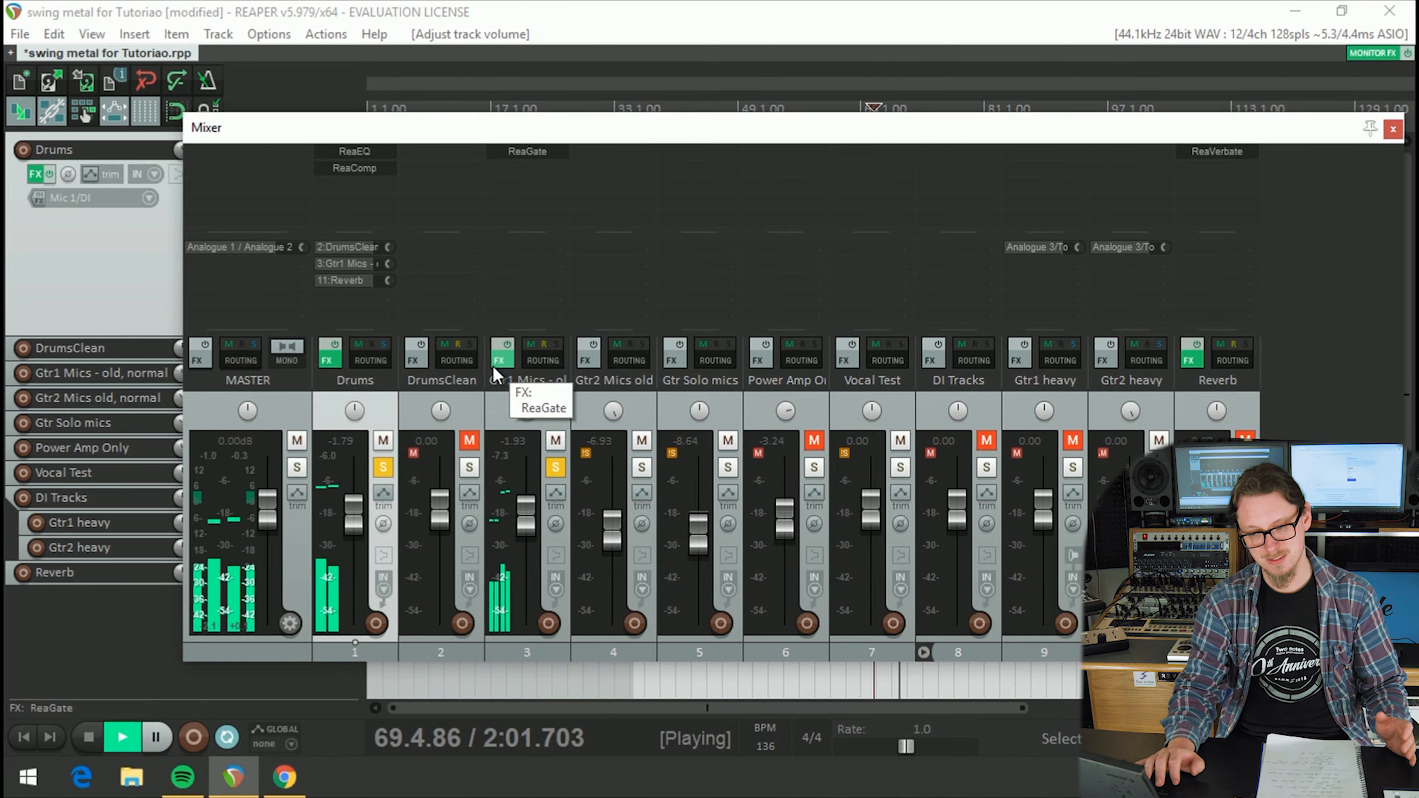
# Step: Reopen the Gtr1 Mics track's ReaGate and watch the drum-triggered gate through playback
pyautogui.doubleClick(518, 151)
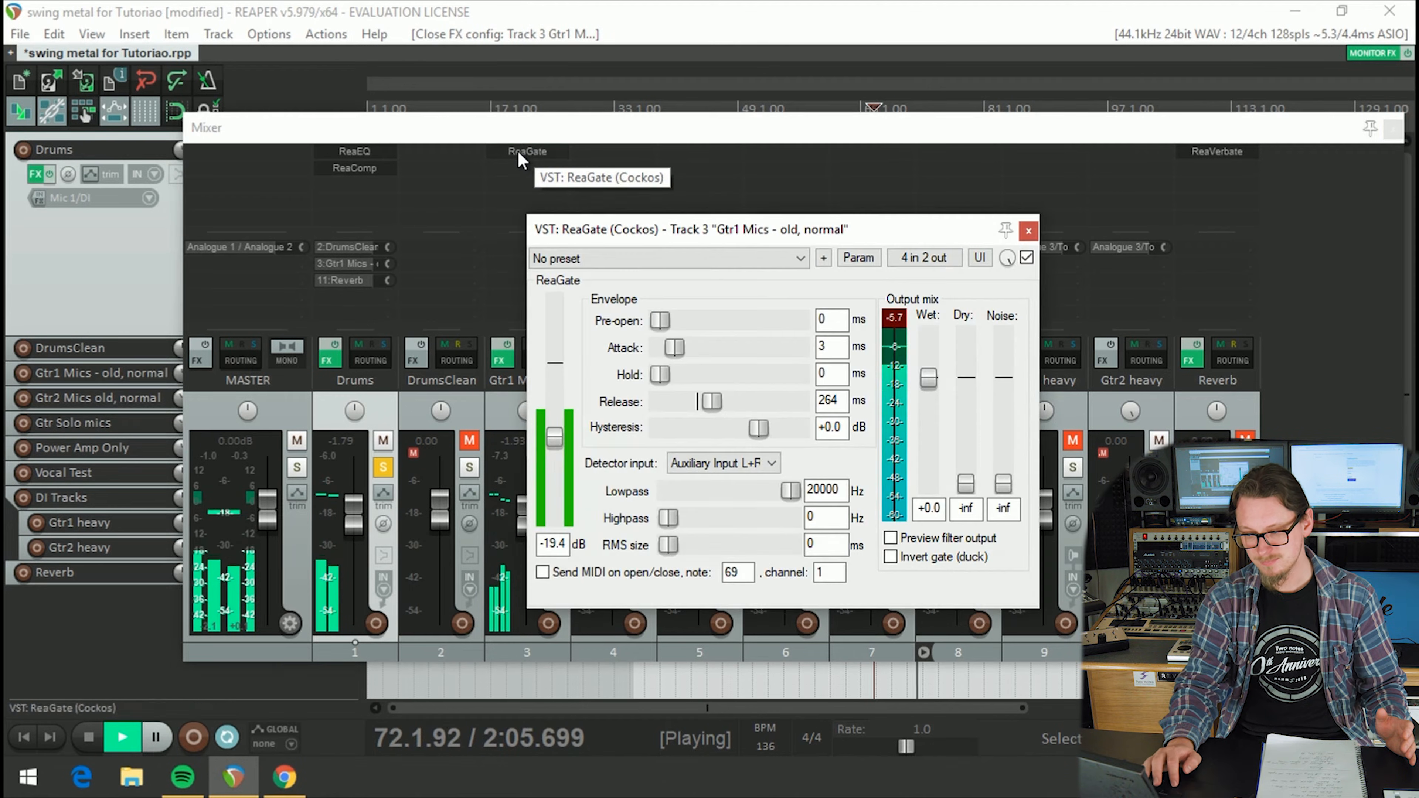
pyautogui.moveTo(747, 233); pyautogui.dragTo(738, 259)
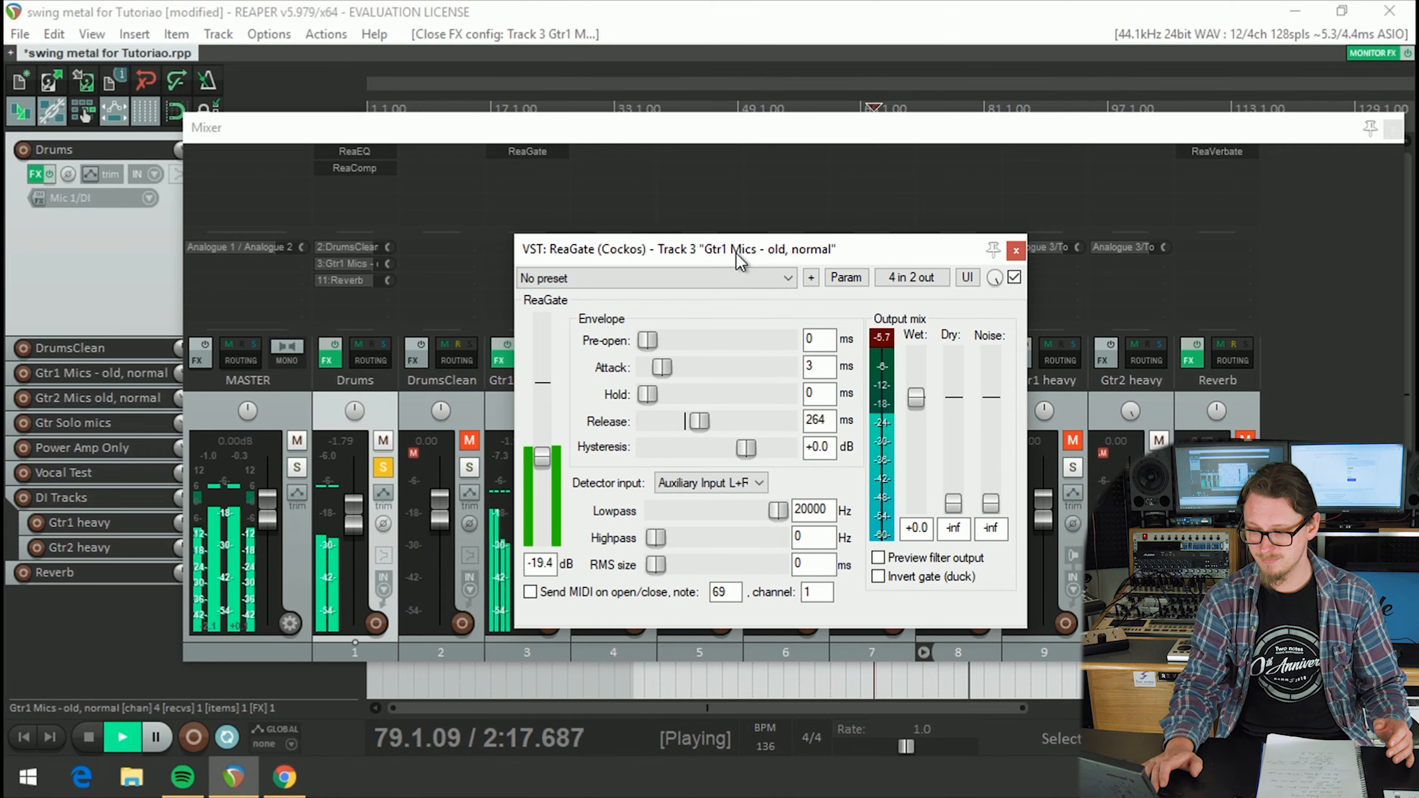
pyautogui.press('space')
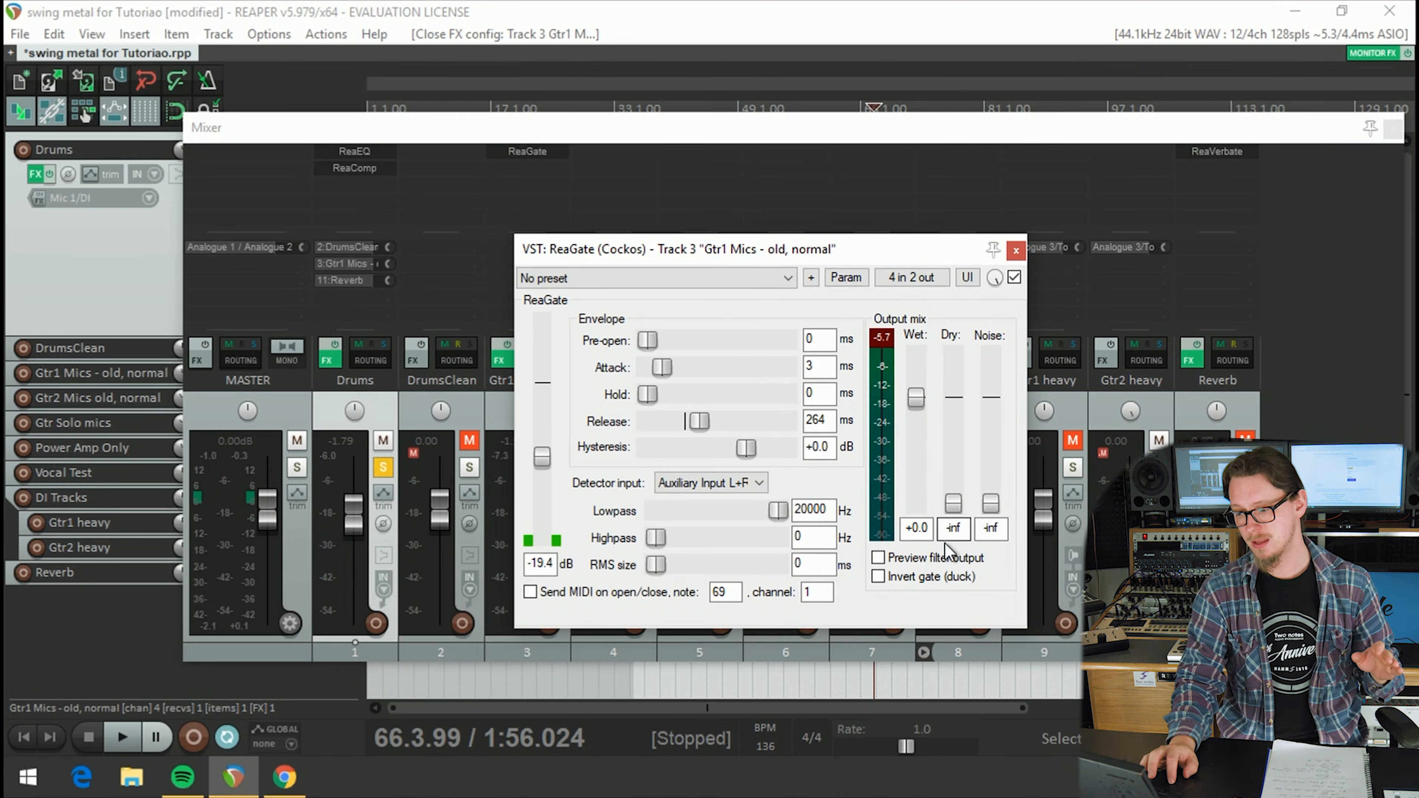
# Step: Set the Gtr1 Mics ReaGate to invert (duck) with dry at +0.0 dB and its threshold at -22.0 dB while listening
pyautogui.doubleClick(954, 503)
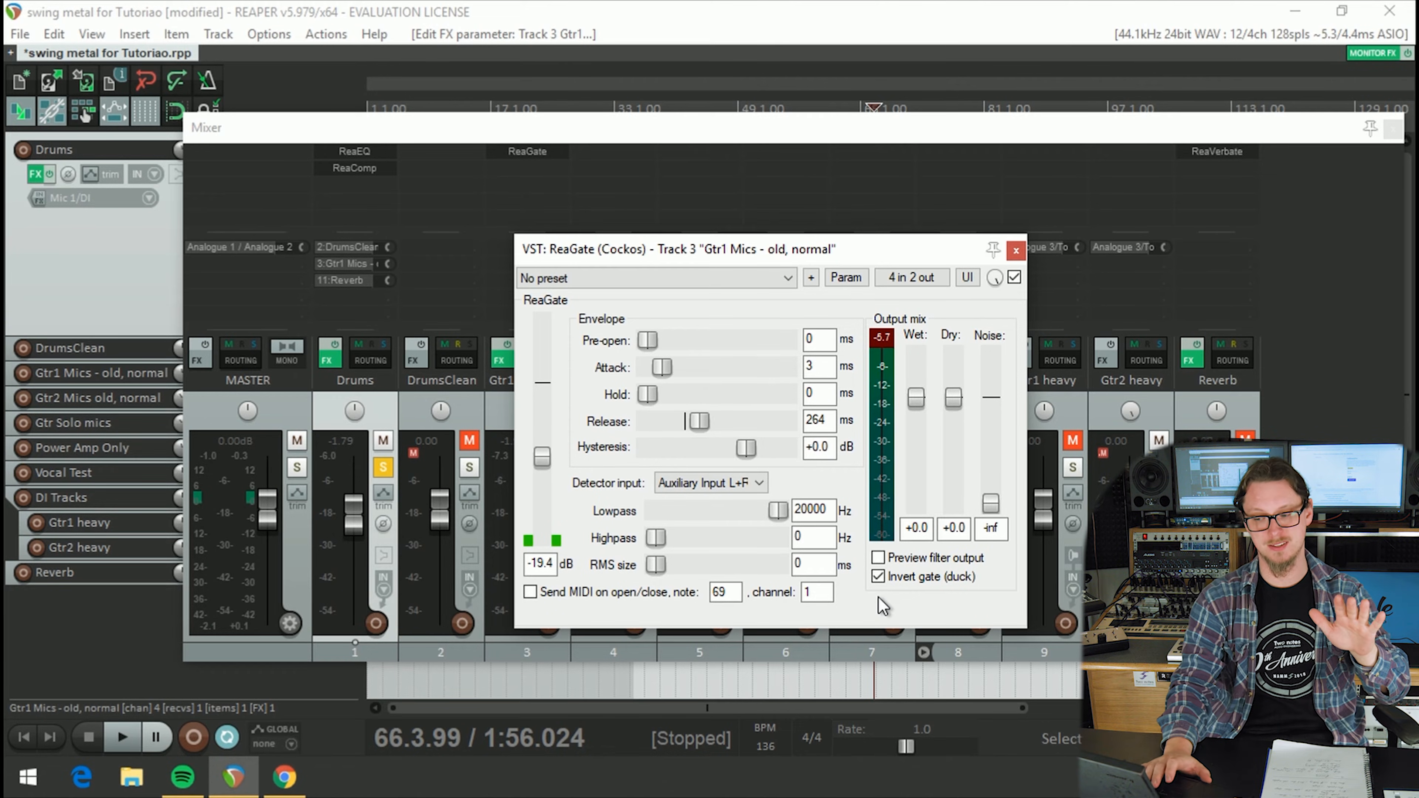
pyautogui.press('space')
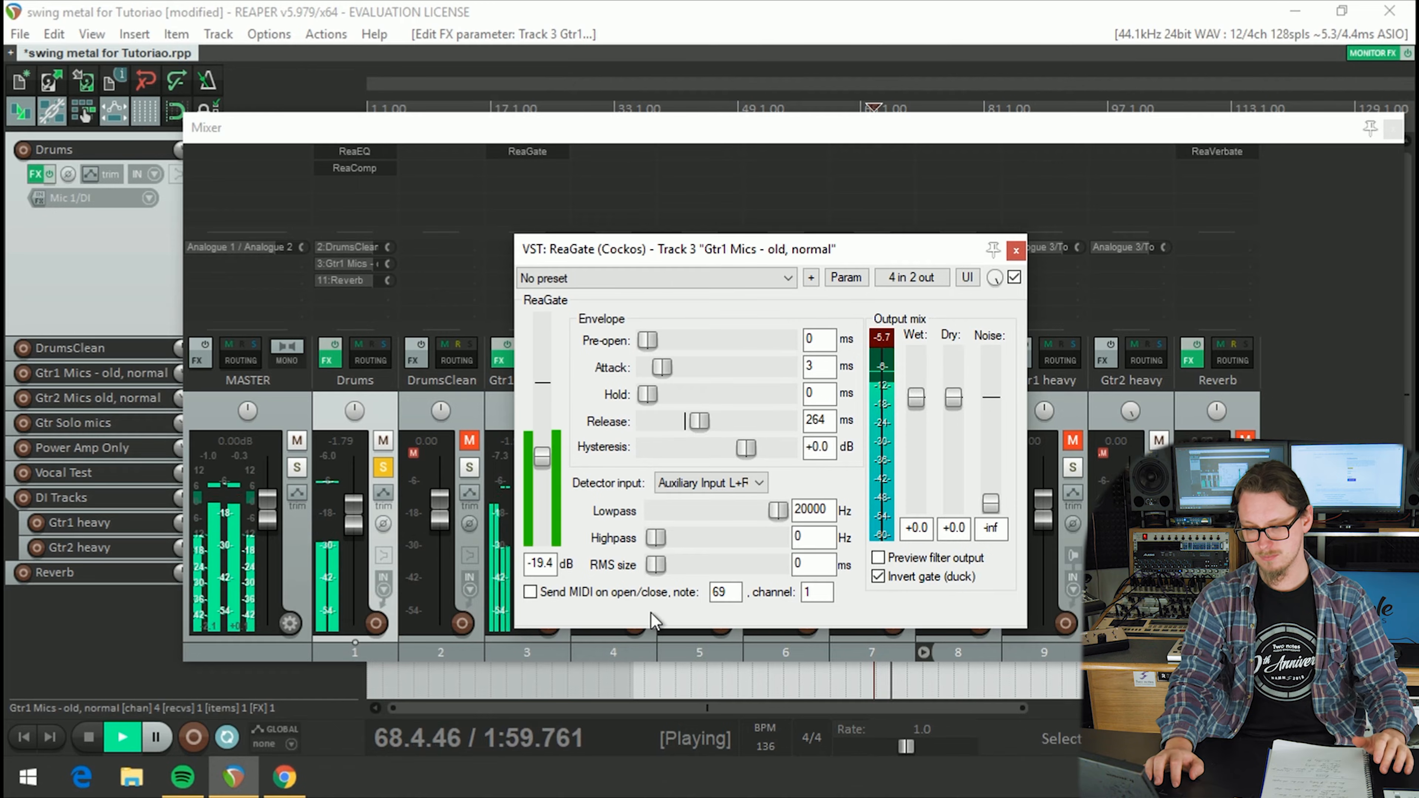
pyautogui.moveTo(639, 258); pyautogui.dragTo(755, 300)
pyautogui.moveTo(659, 498)
pyautogui.mouseDown()
pyautogui.moveTo(659, 481)
pyautogui.moveTo(658, 502)
pyautogui.mouseUp()
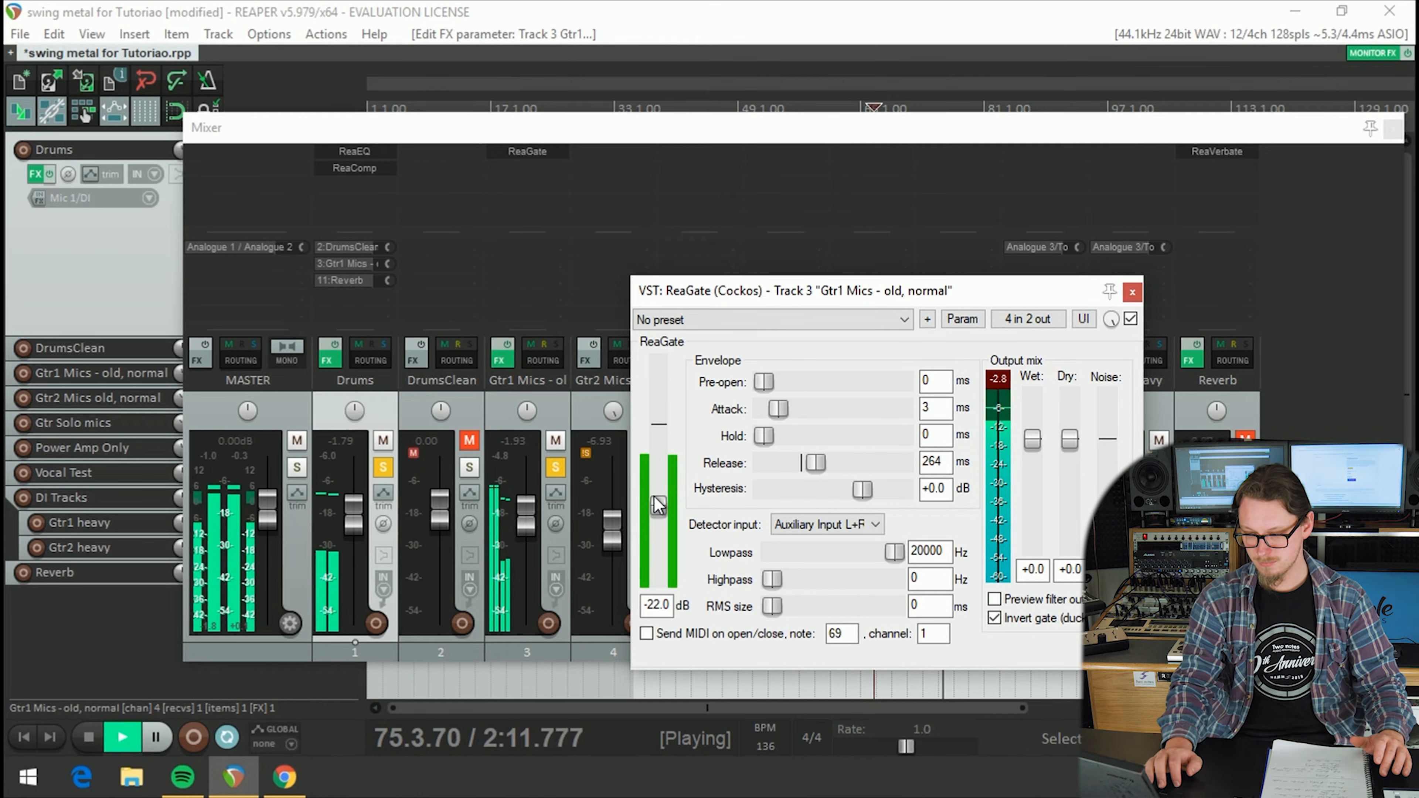
pyautogui.press('space')
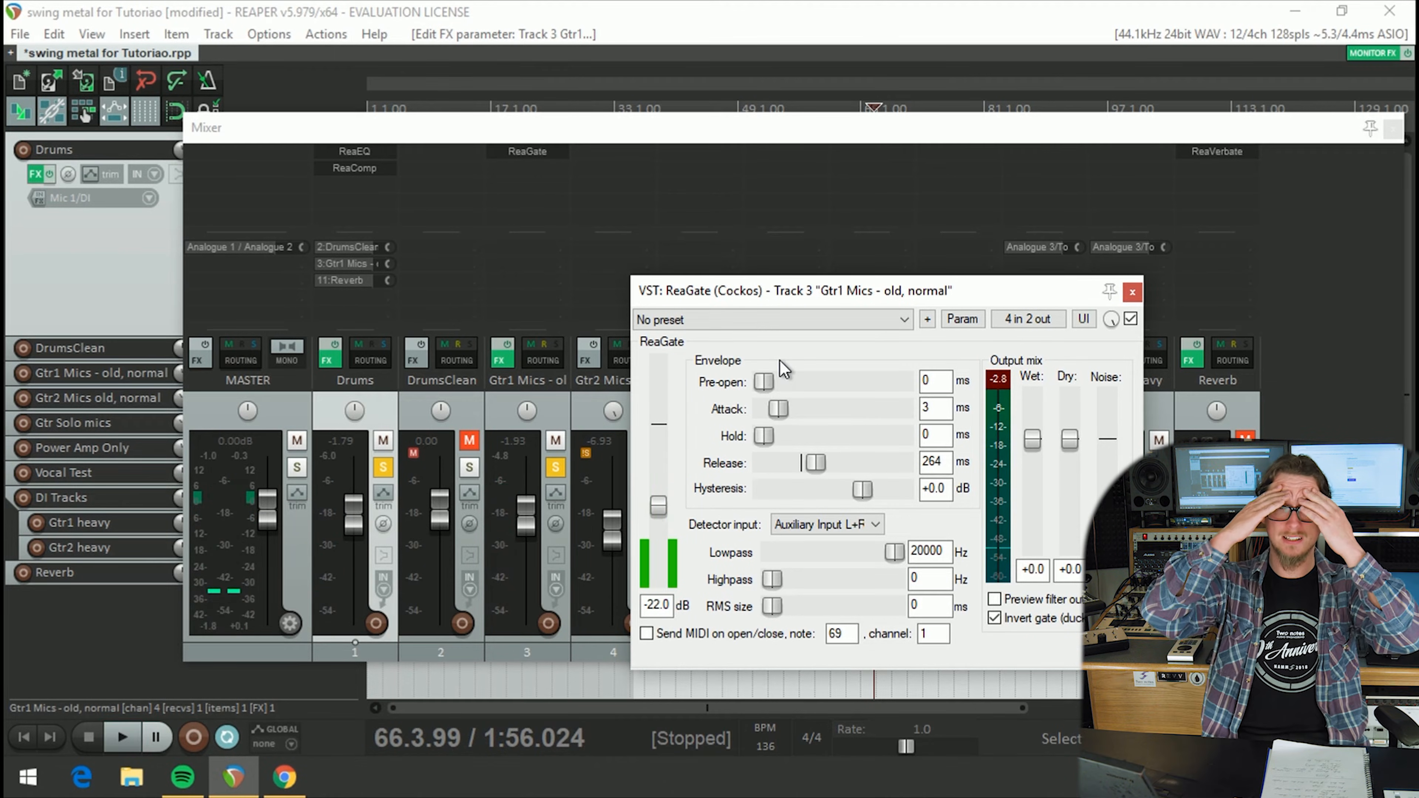
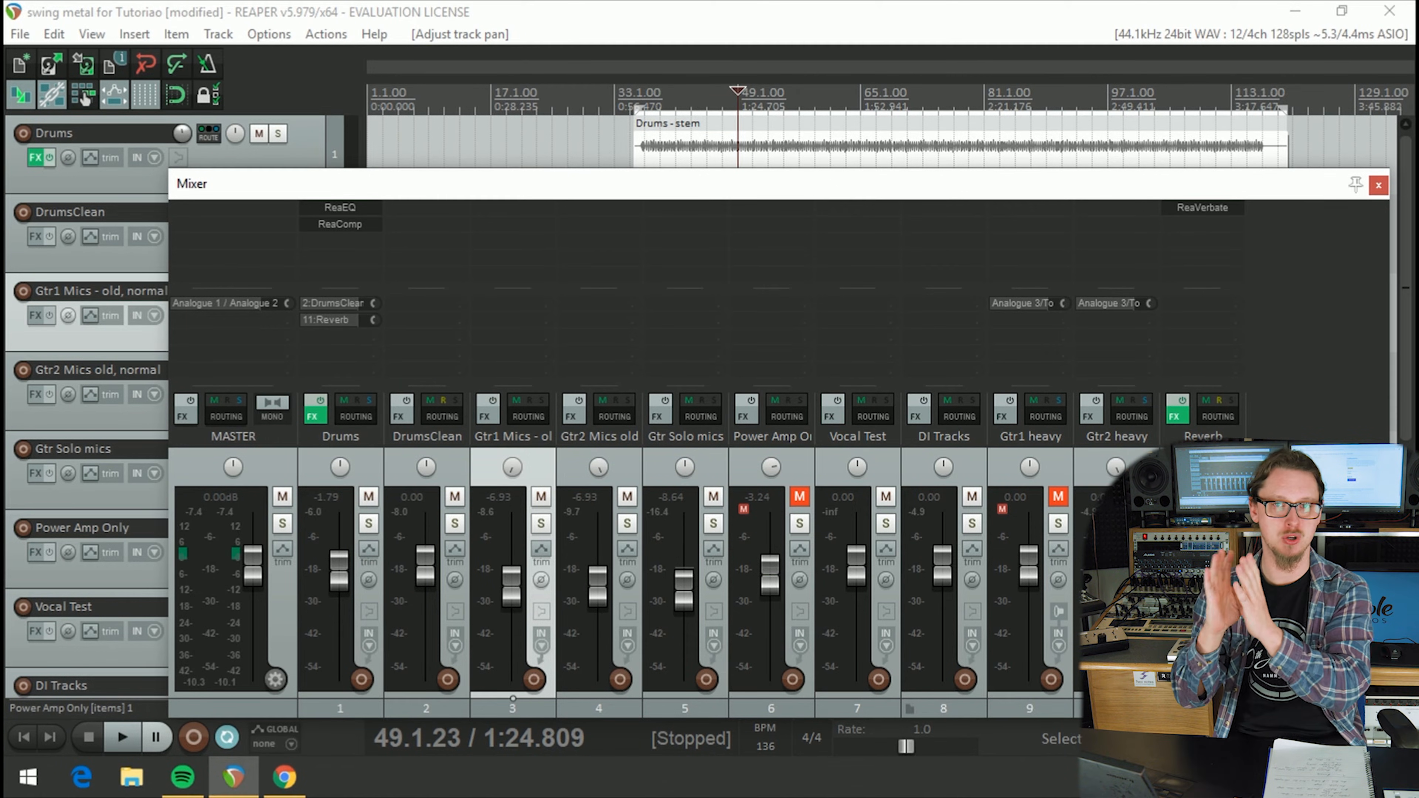
# Step: Add a new track between Gtr Solo mics and Power Amp Only and name it GUITAR BUSS
pyautogui.click(1313, 559)
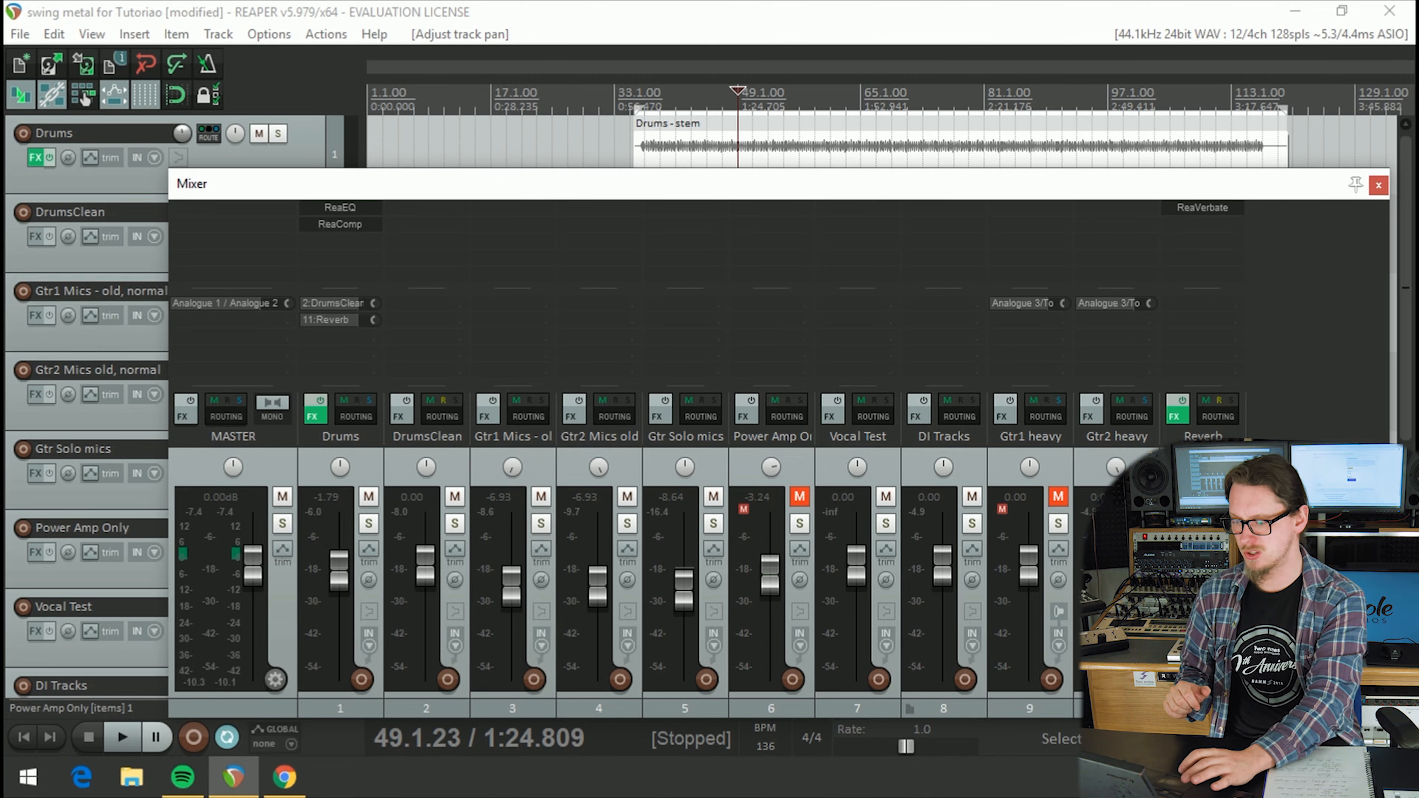
pyautogui.hotkey('ctrl', 't')
pyautogui.moveTo(1187, 436); pyautogui.dragTo(718, 469)
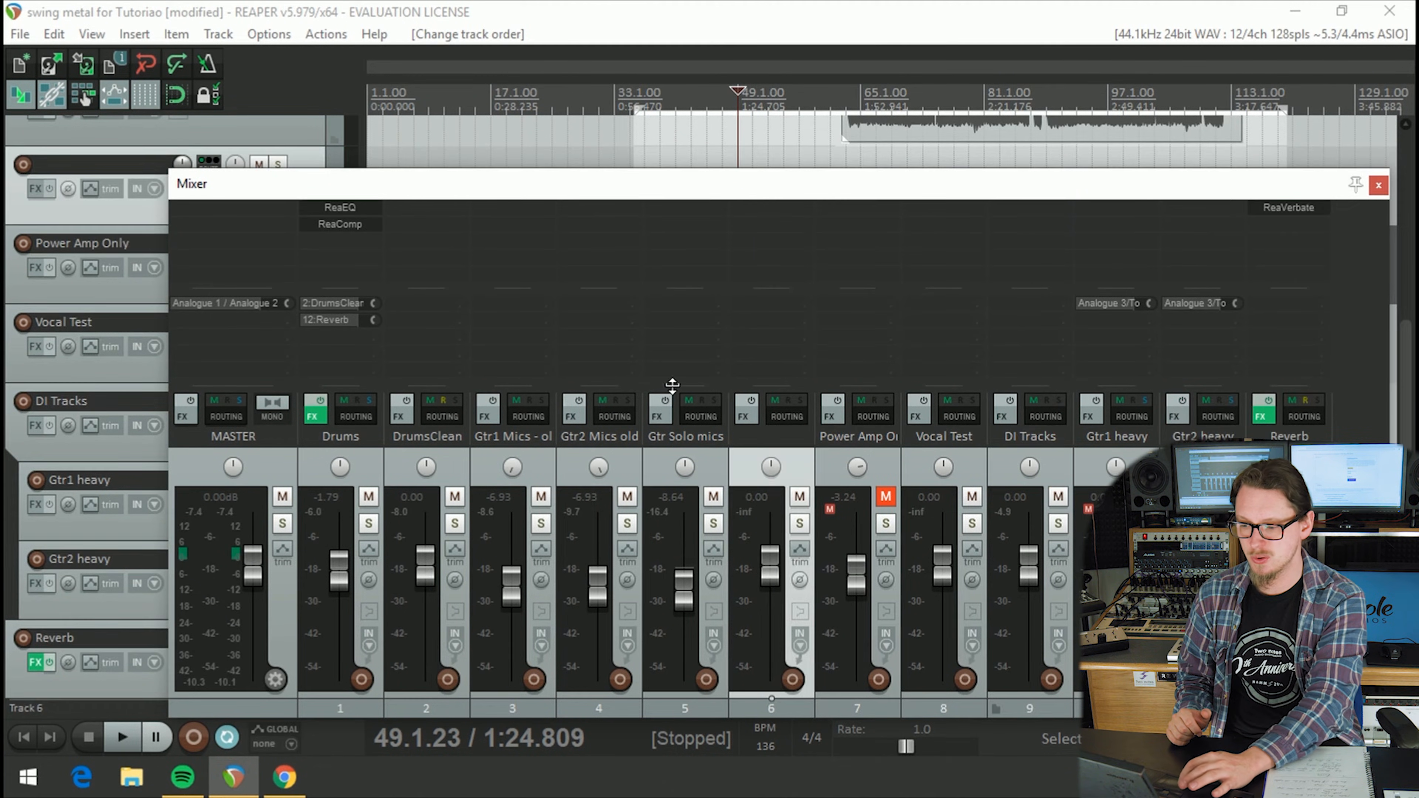
pyautogui.doubleClick(774, 437)
pyautogui.write('Gtr')
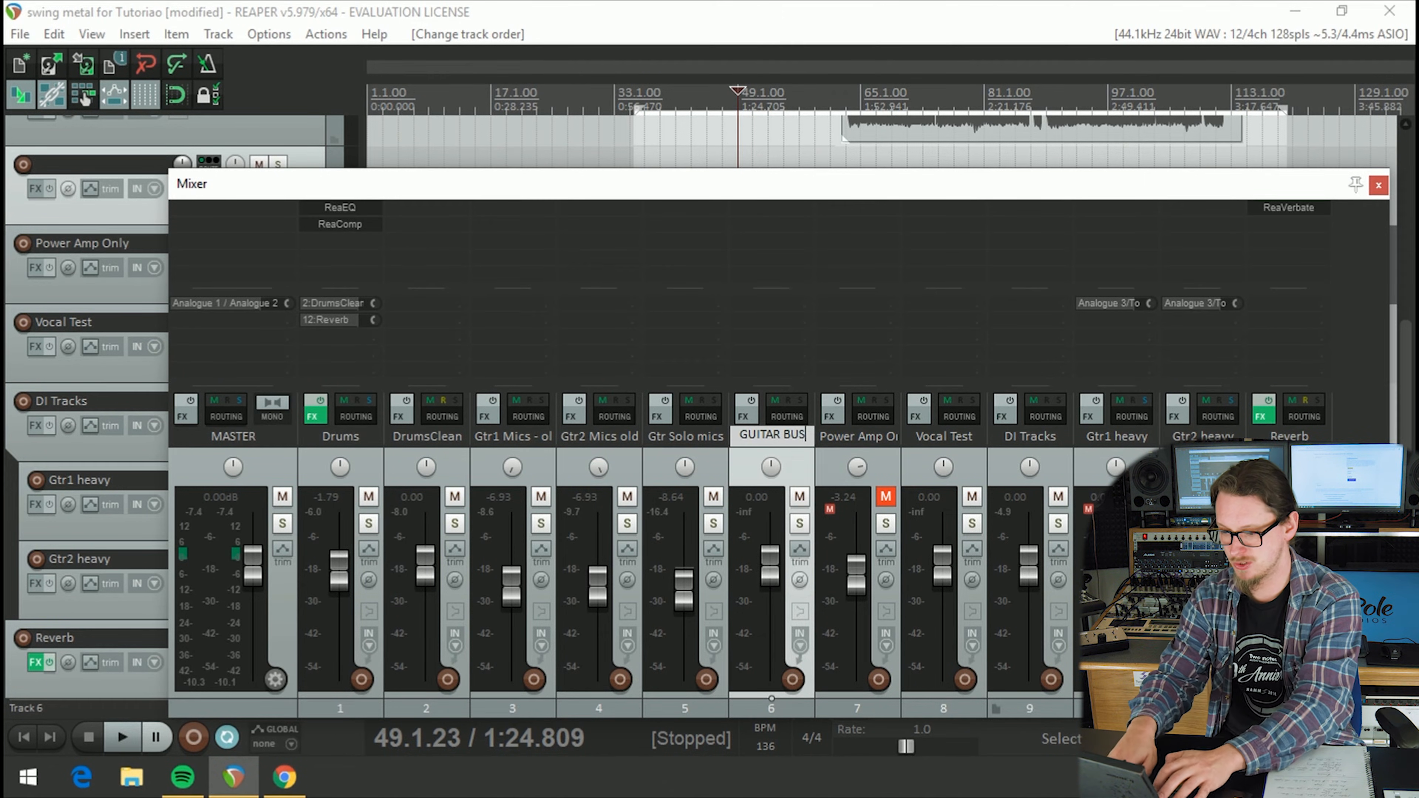
pyautogui.write('TAR BUSS')
pyautogui.press('Return')
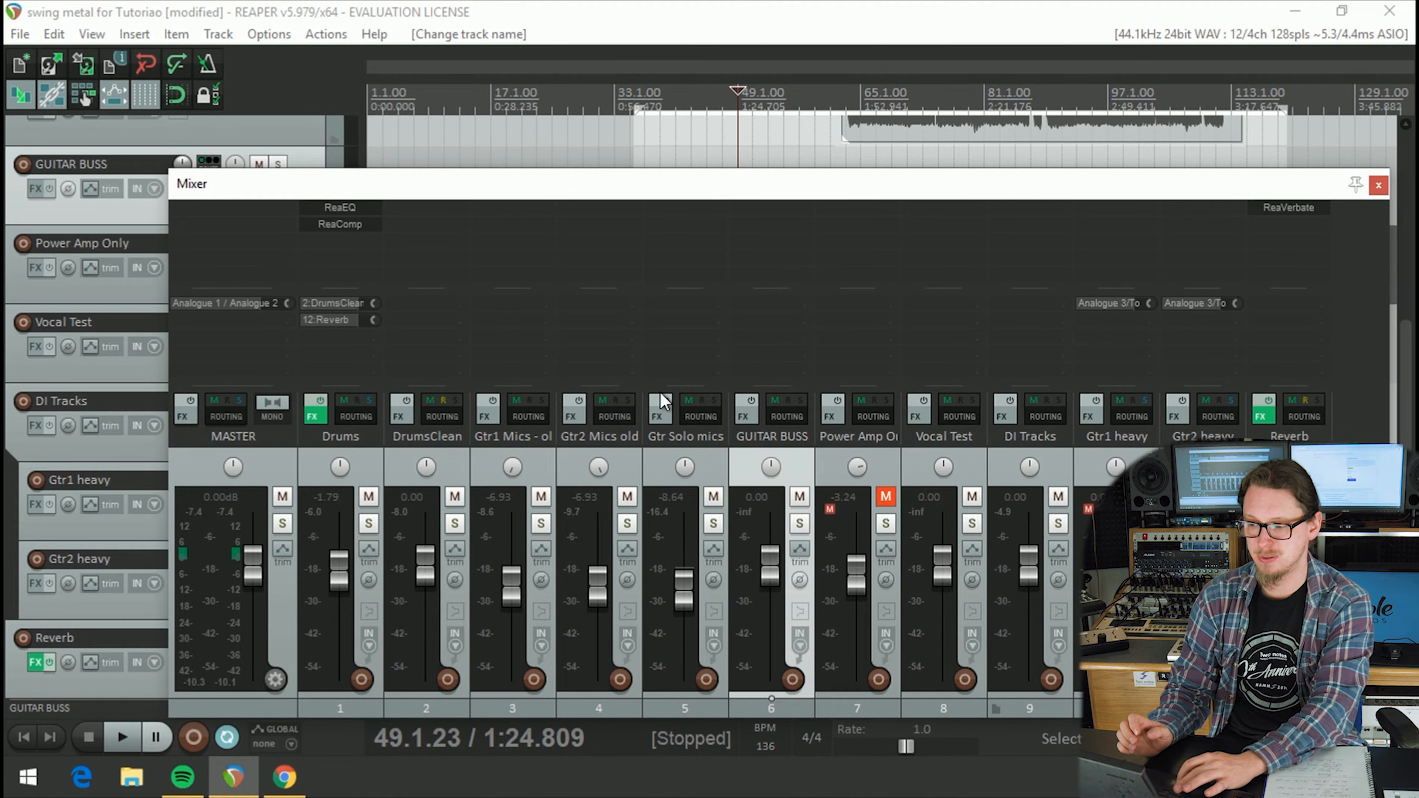
# Step: Play the song from around bar 66 and mute the DI Tracks folder during playback
pyautogui.click(873, 87)
pyautogui.press('space')
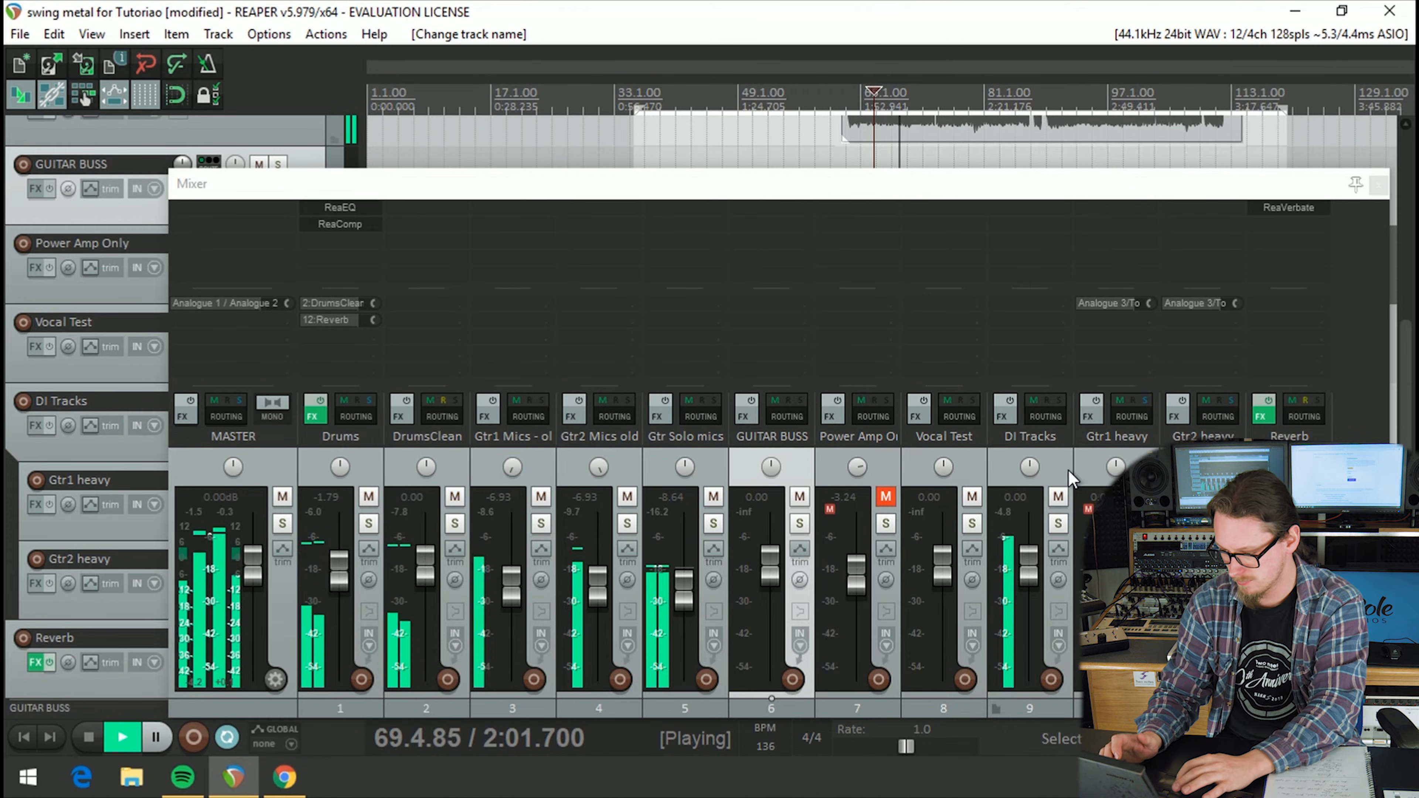
pyautogui.click(1057, 496)
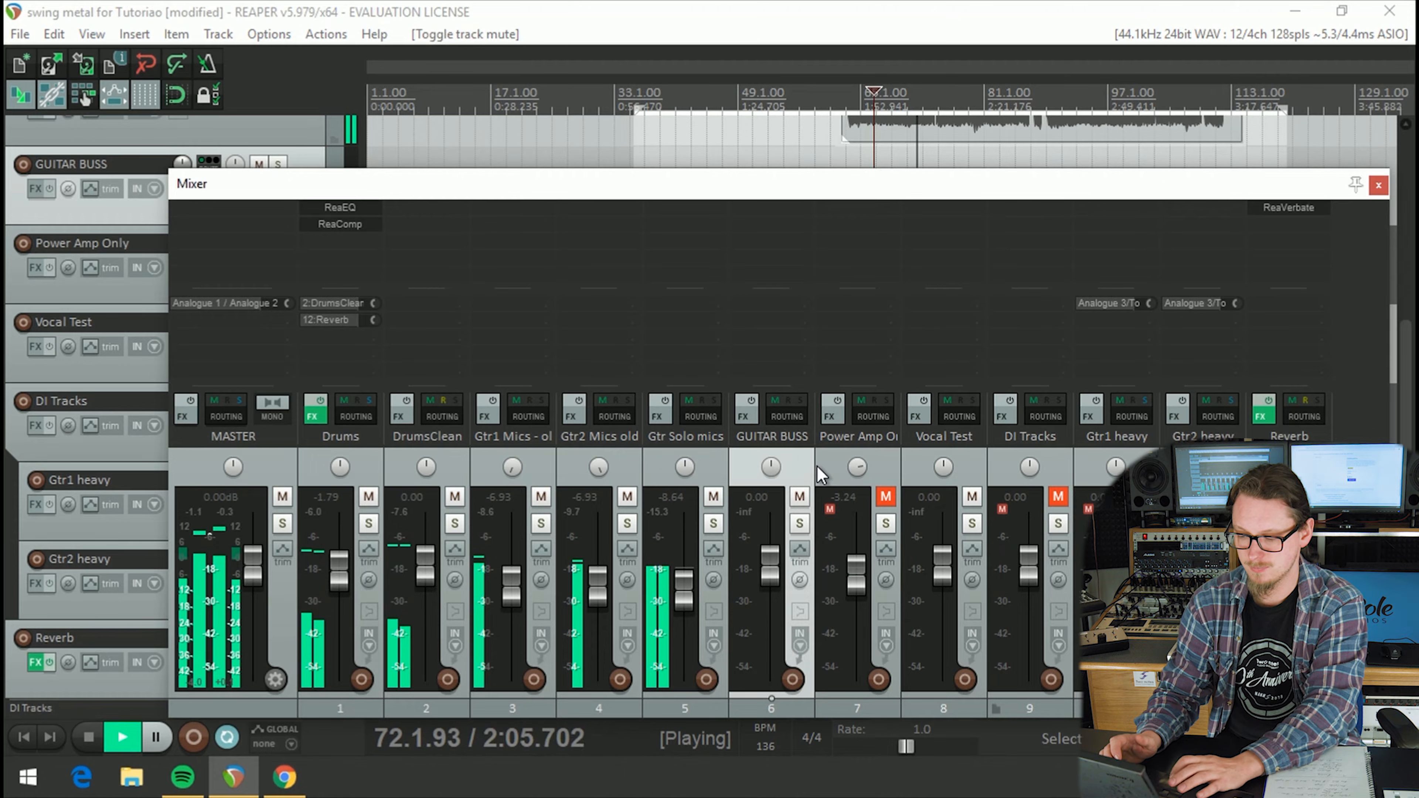
pyautogui.press('space')
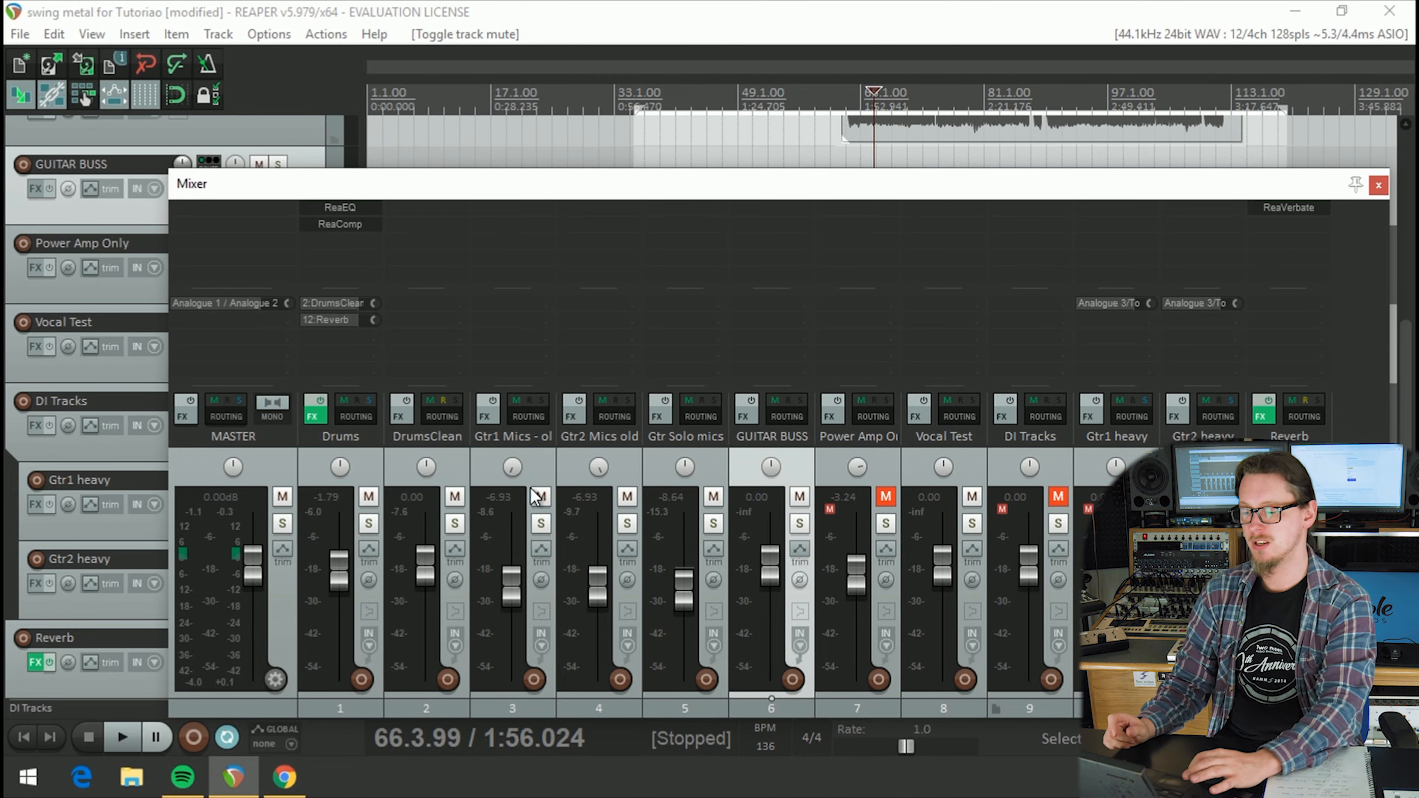
# Step: Solo the Gtr1 Mics track, open its routing settings and listen to it through the master
pyautogui.click(541, 524)
pyautogui.click(552, 435)
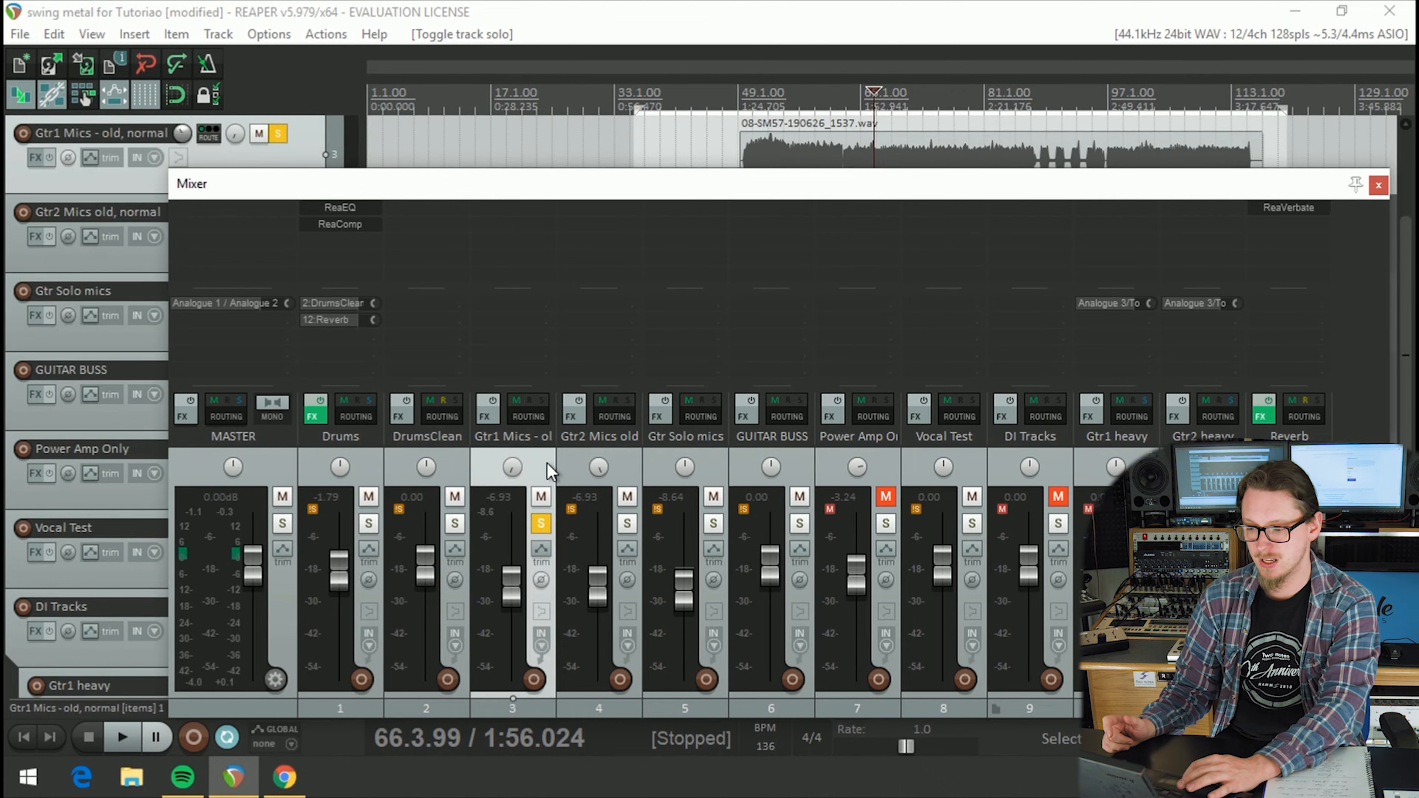
pyautogui.click(528, 416)
pyautogui.press('space')
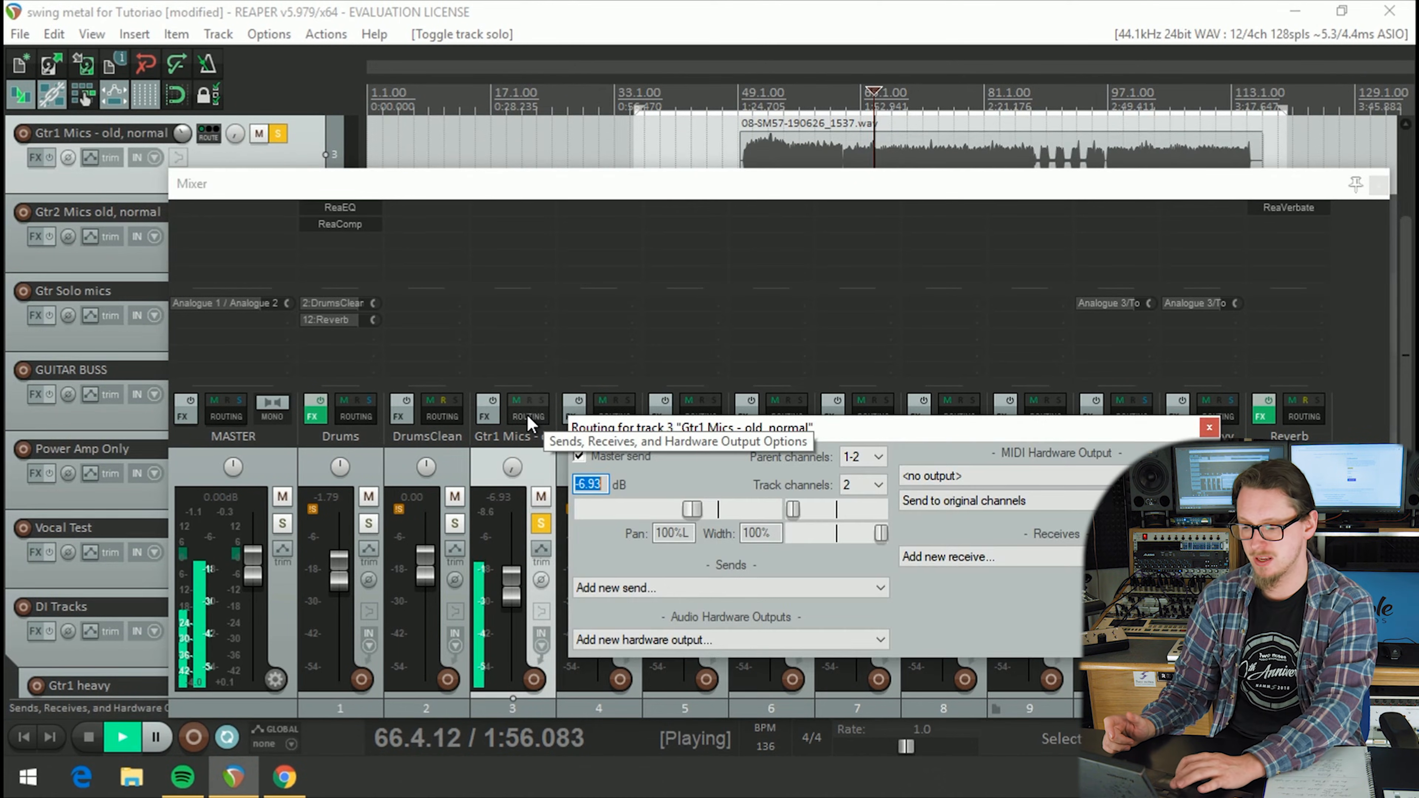
pyautogui.moveTo(644, 428); pyautogui.dragTo(525, 342)
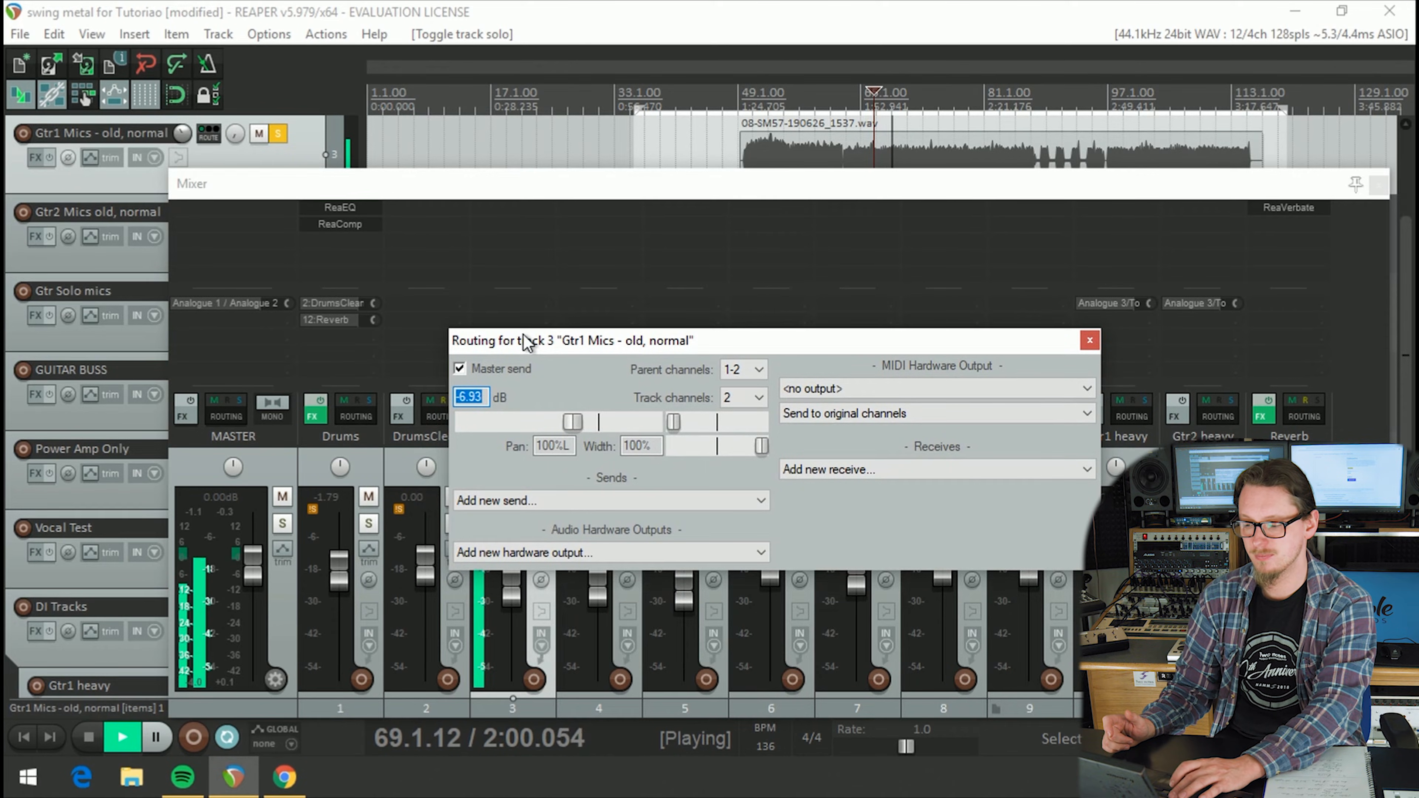
pyautogui.press('space')
# Step: Disable the Gtr1 Mics track's master send and play it to check the signal path
pyautogui.moveTo(532, 338); pyautogui.dragTo(494, 261)
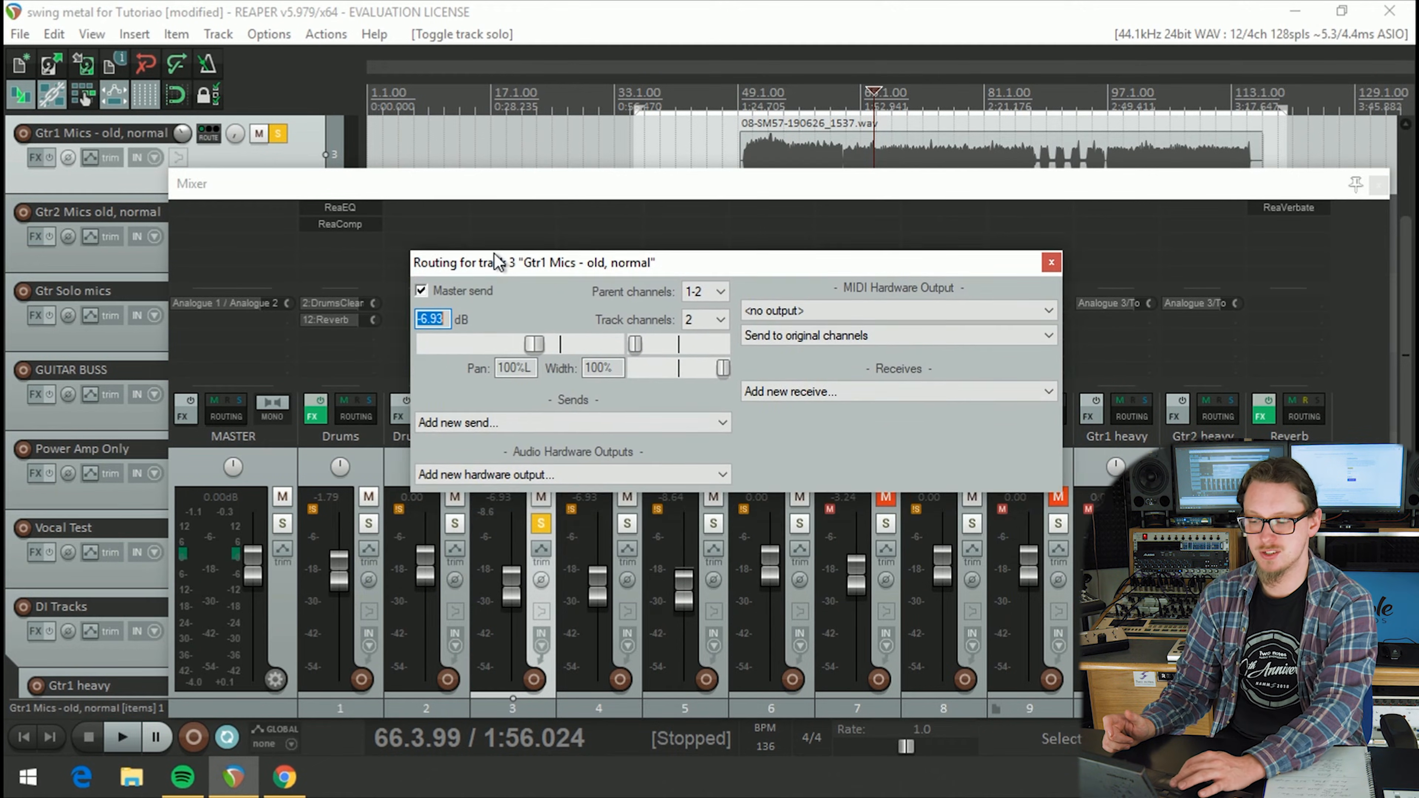
pyautogui.click(421, 291)
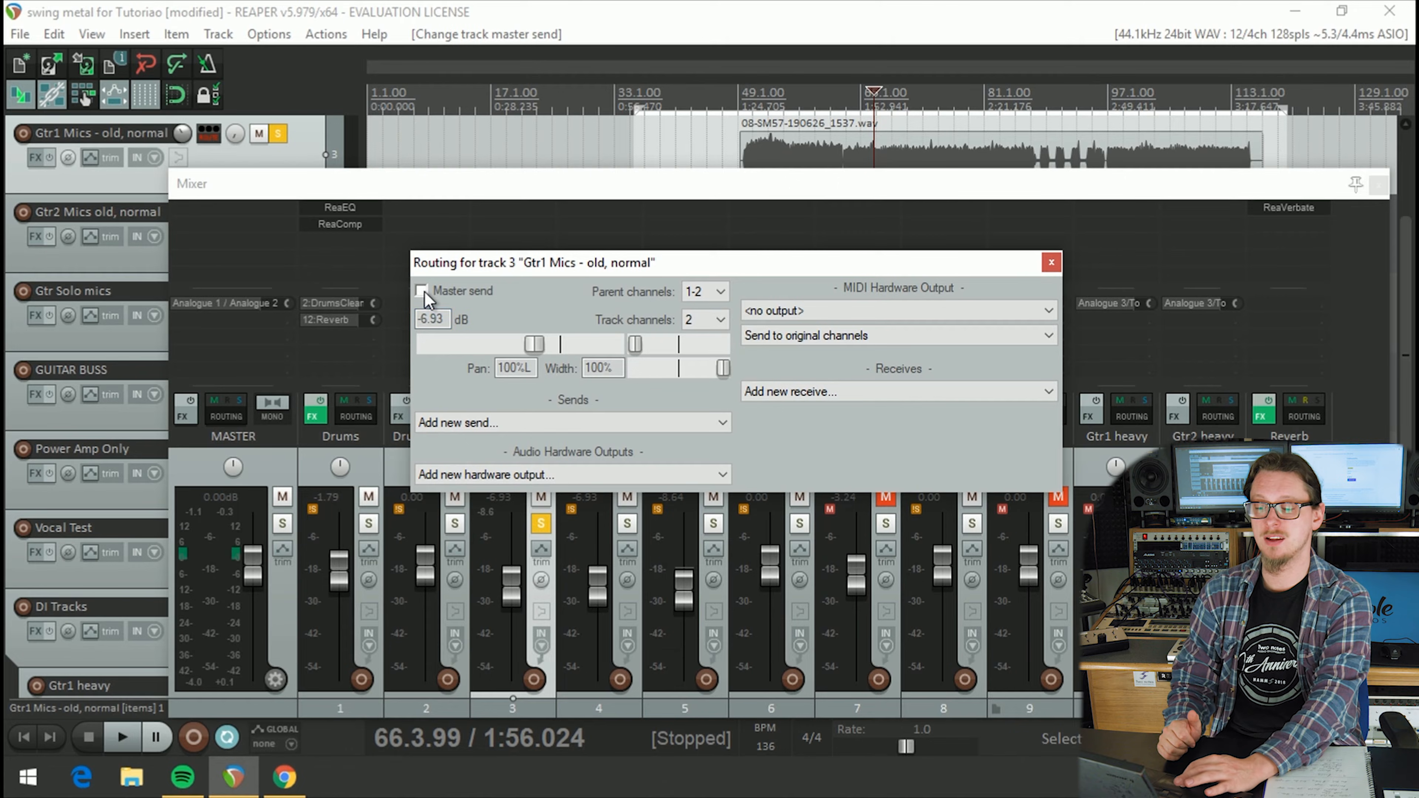
pyautogui.press('space')
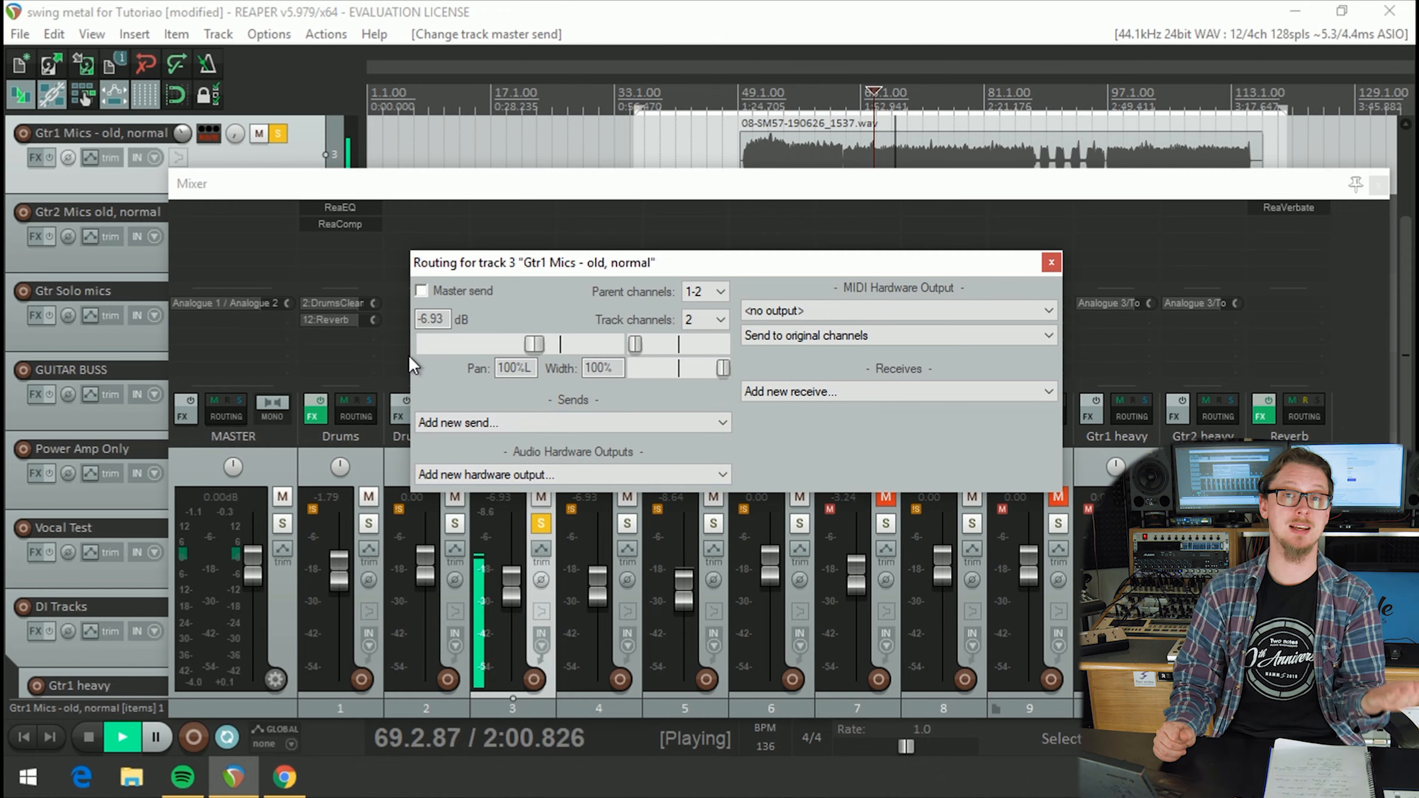
pyautogui.press('space')
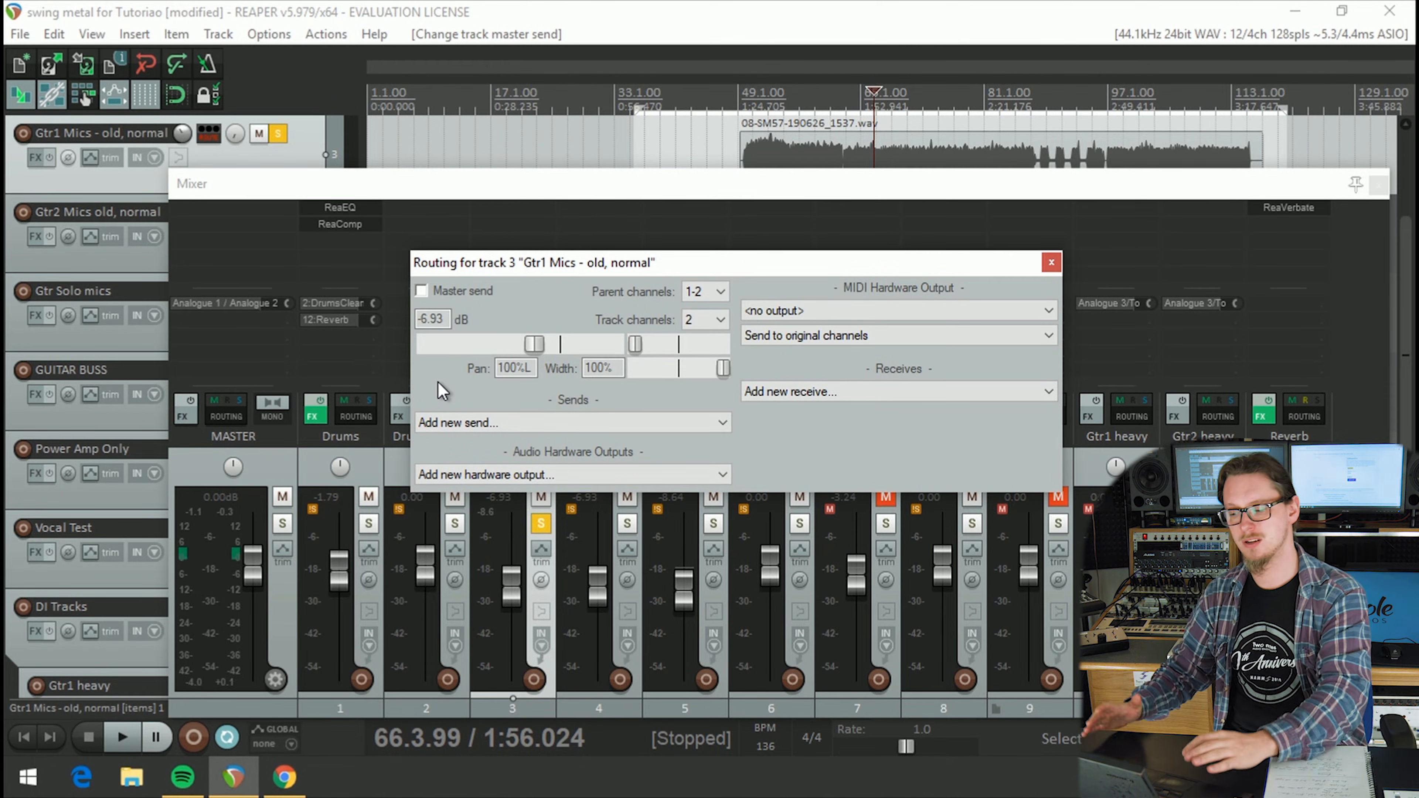
# Step: Add a send from Gtr1 Mics to GUITAR BUSS and check the signal during playback
pyautogui.click(459, 420)
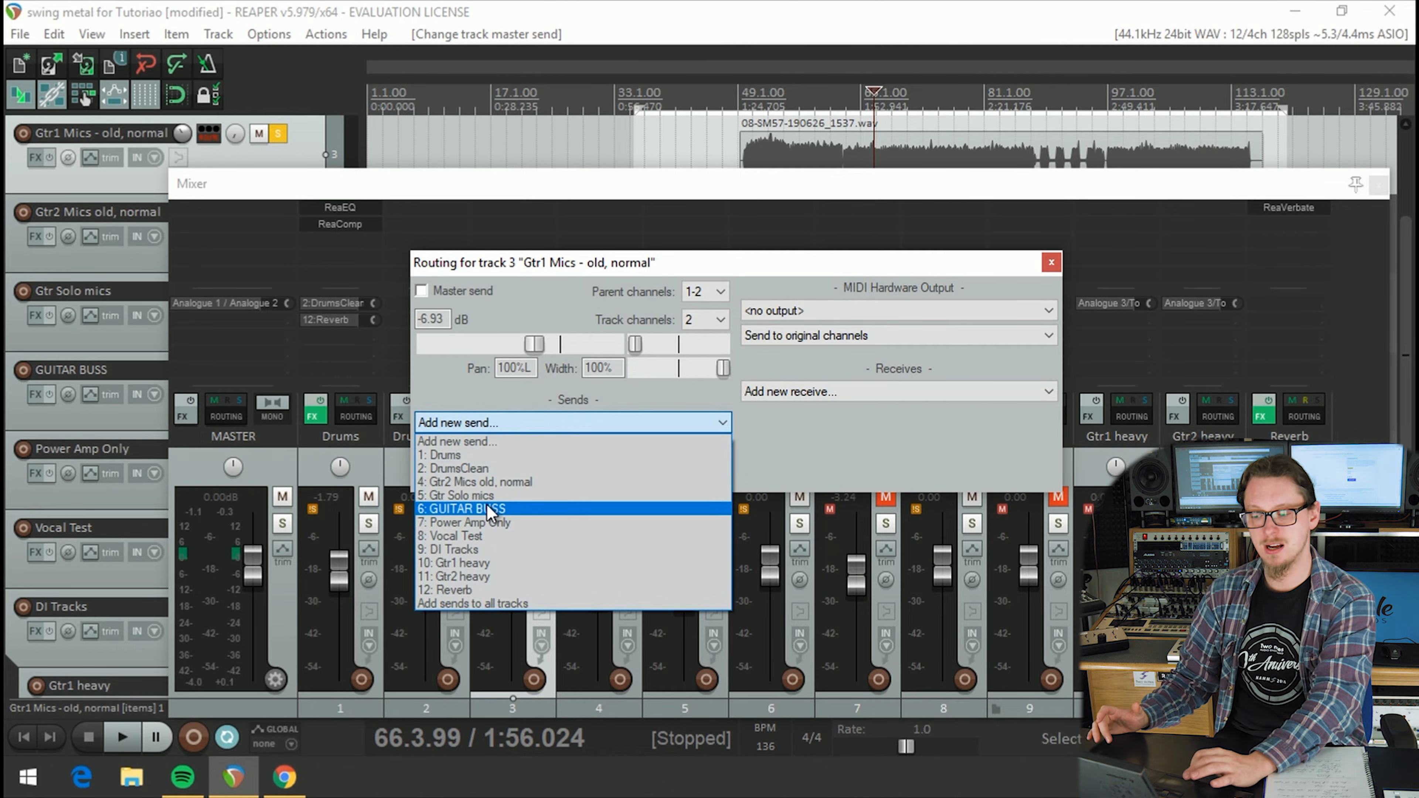
pyautogui.click(487, 508)
pyautogui.moveTo(506, 267); pyautogui.dragTo(566, 648)
pyautogui.press('space')
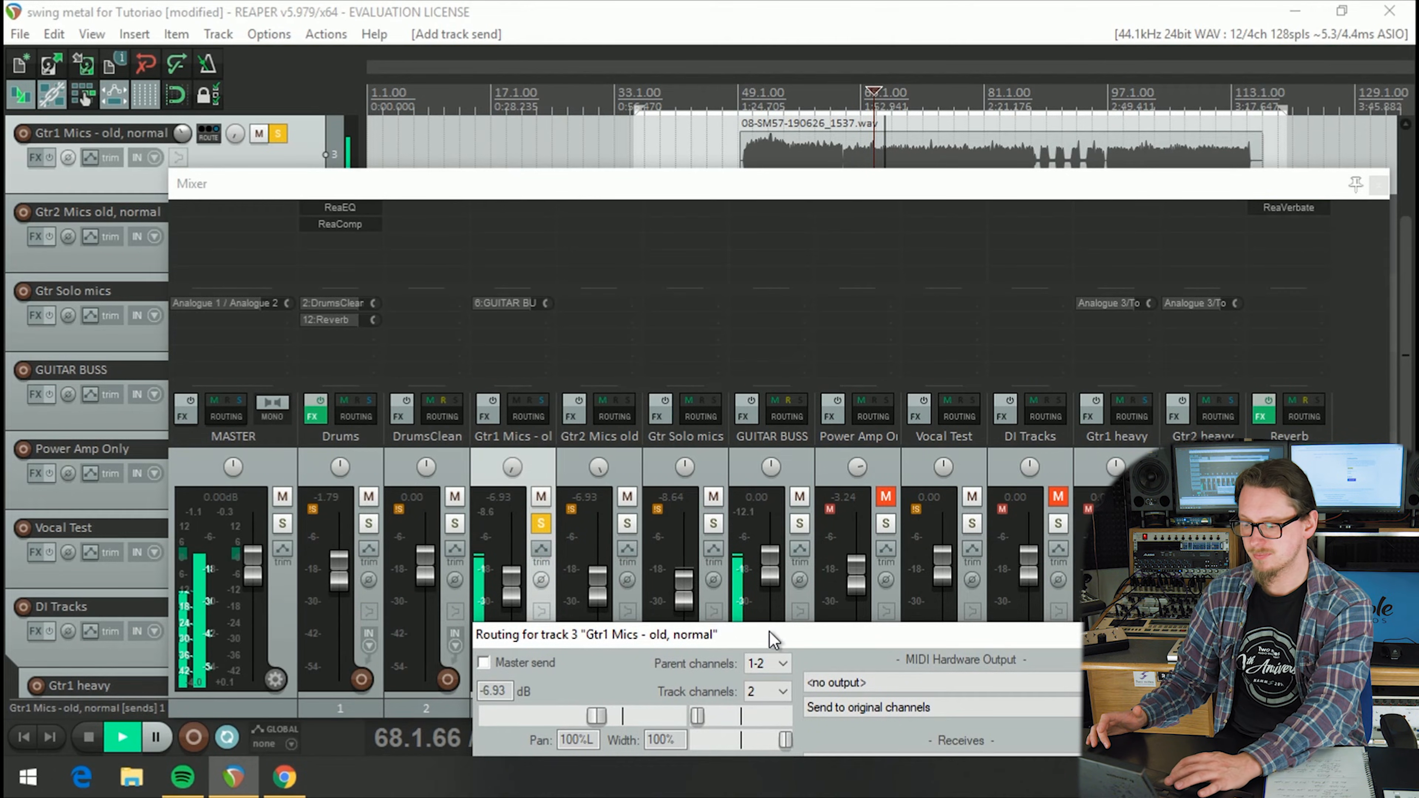
pyautogui.click(1105, 634)
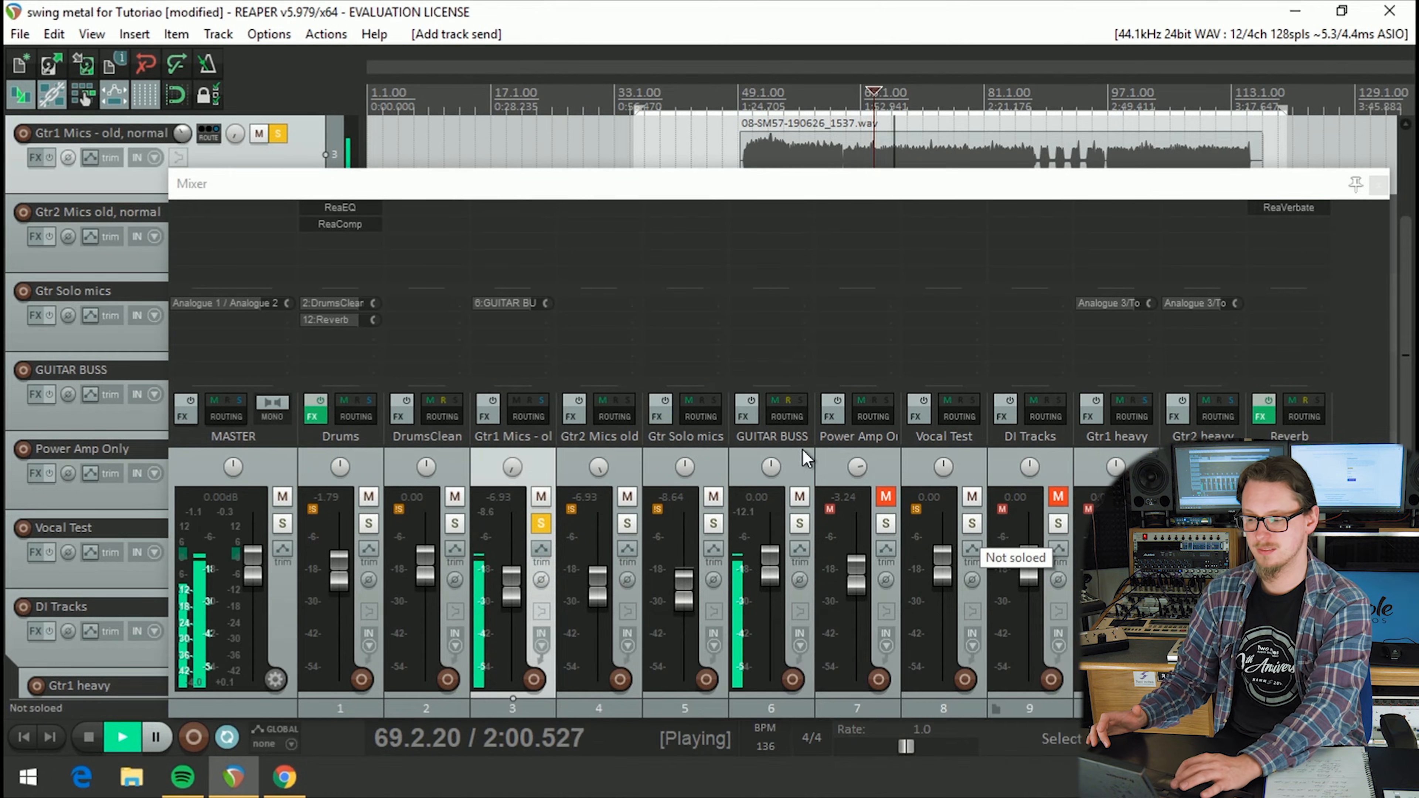
pyautogui.press('space')
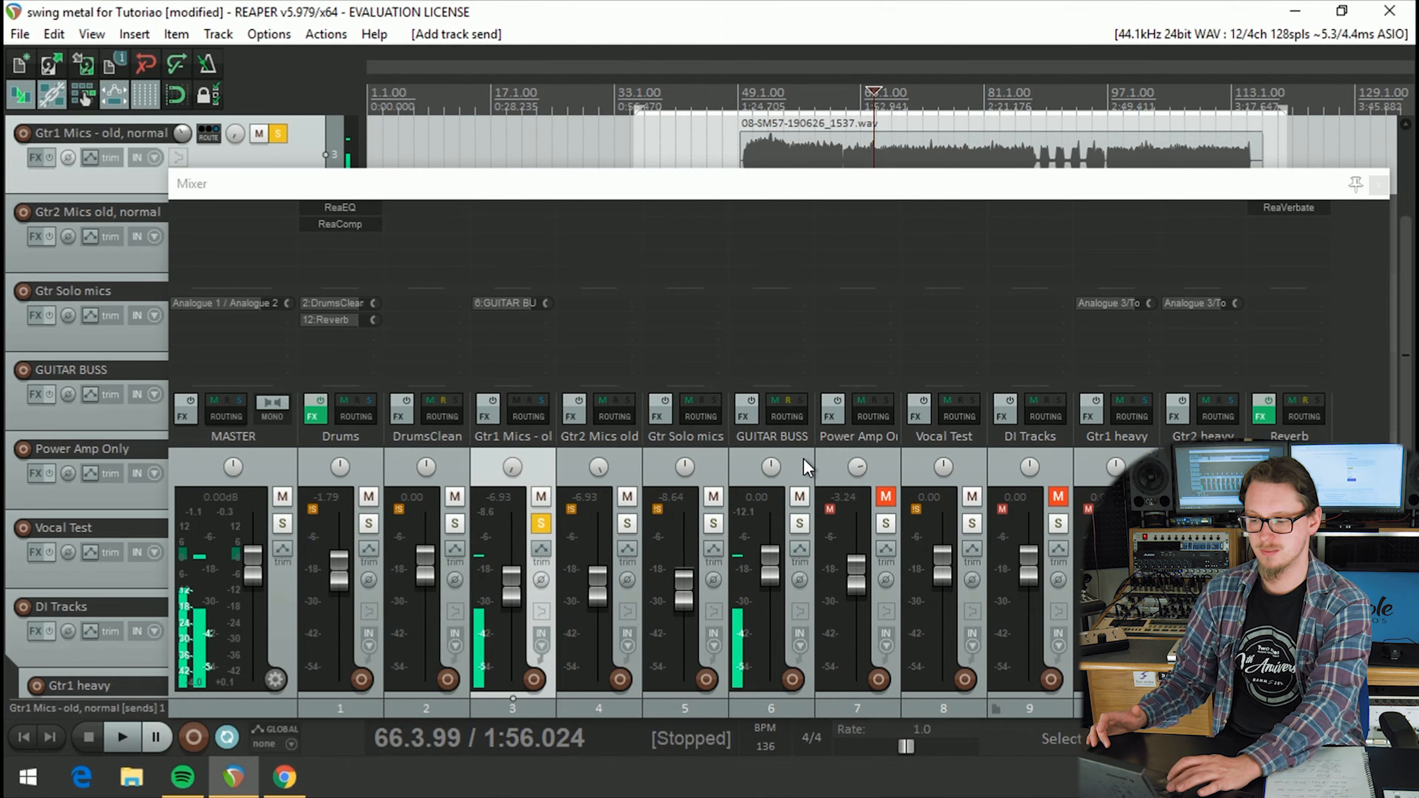
# Step: Inspect GUITAR BUSS's routing for its master send and the receive from Gtr1 Mics during a short playback
pyautogui.moveTo(519, 412)
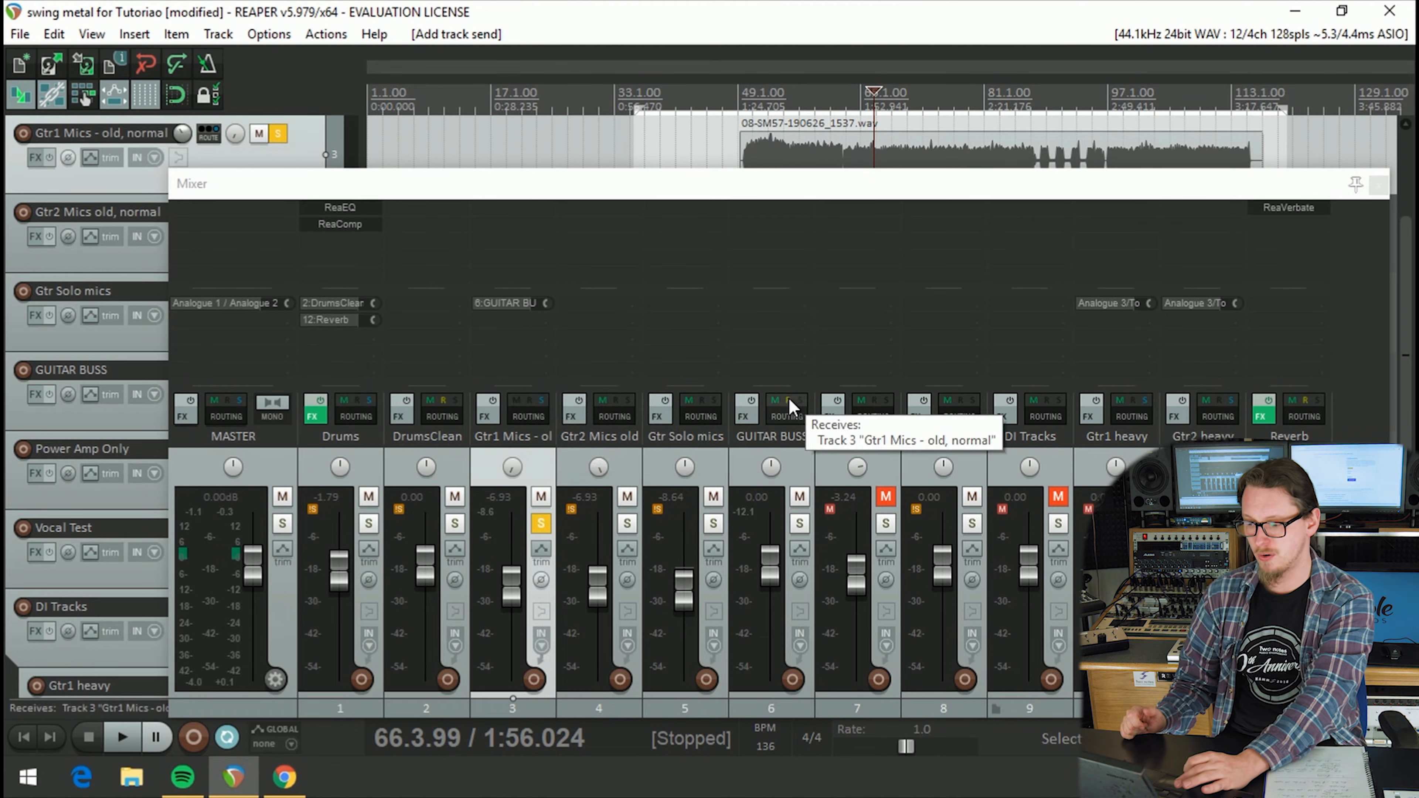
pyautogui.click(789, 408)
pyautogui.moveTo(809, 416); pyautogui.dragTo(620, 330)
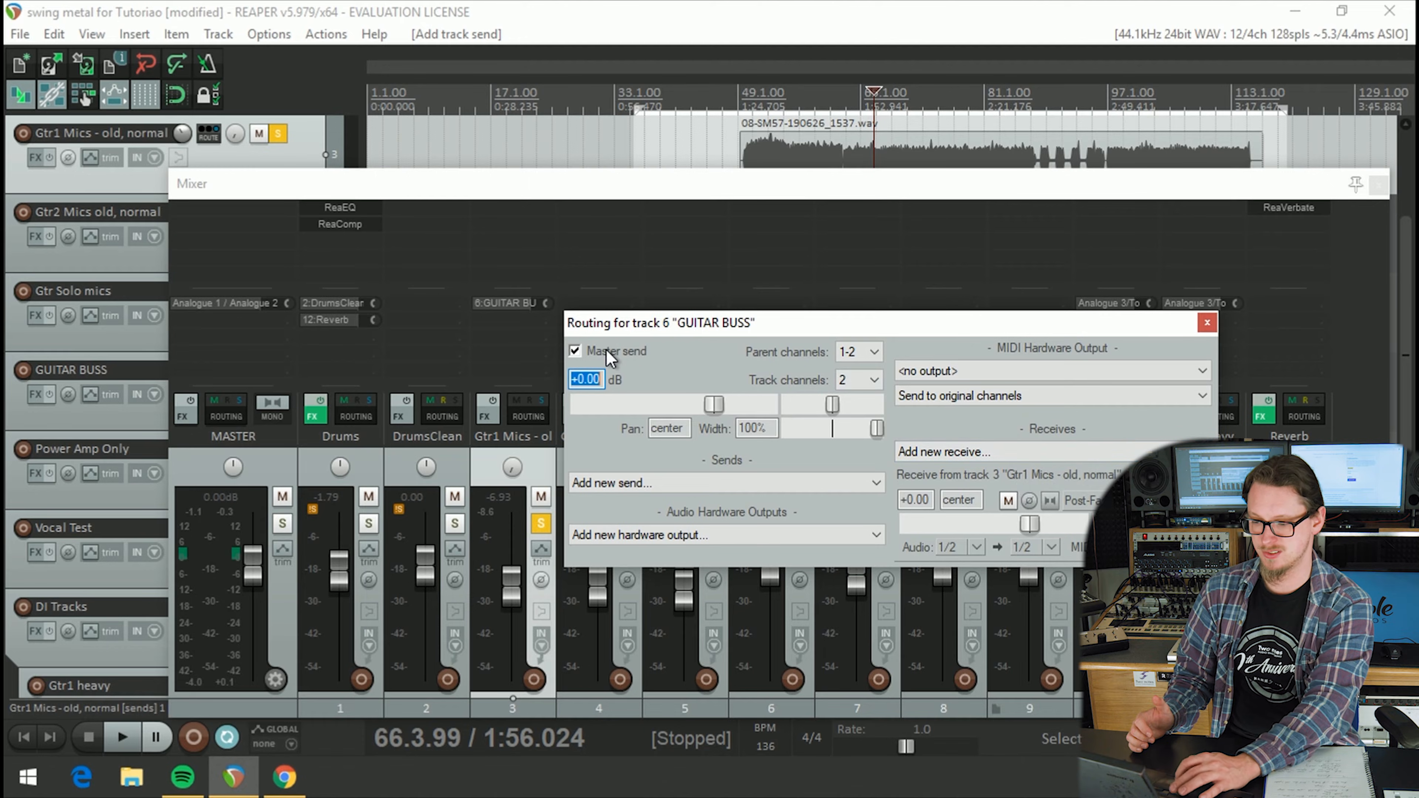
pyautogui.press('space')
pyautogui.click(1206, 322)
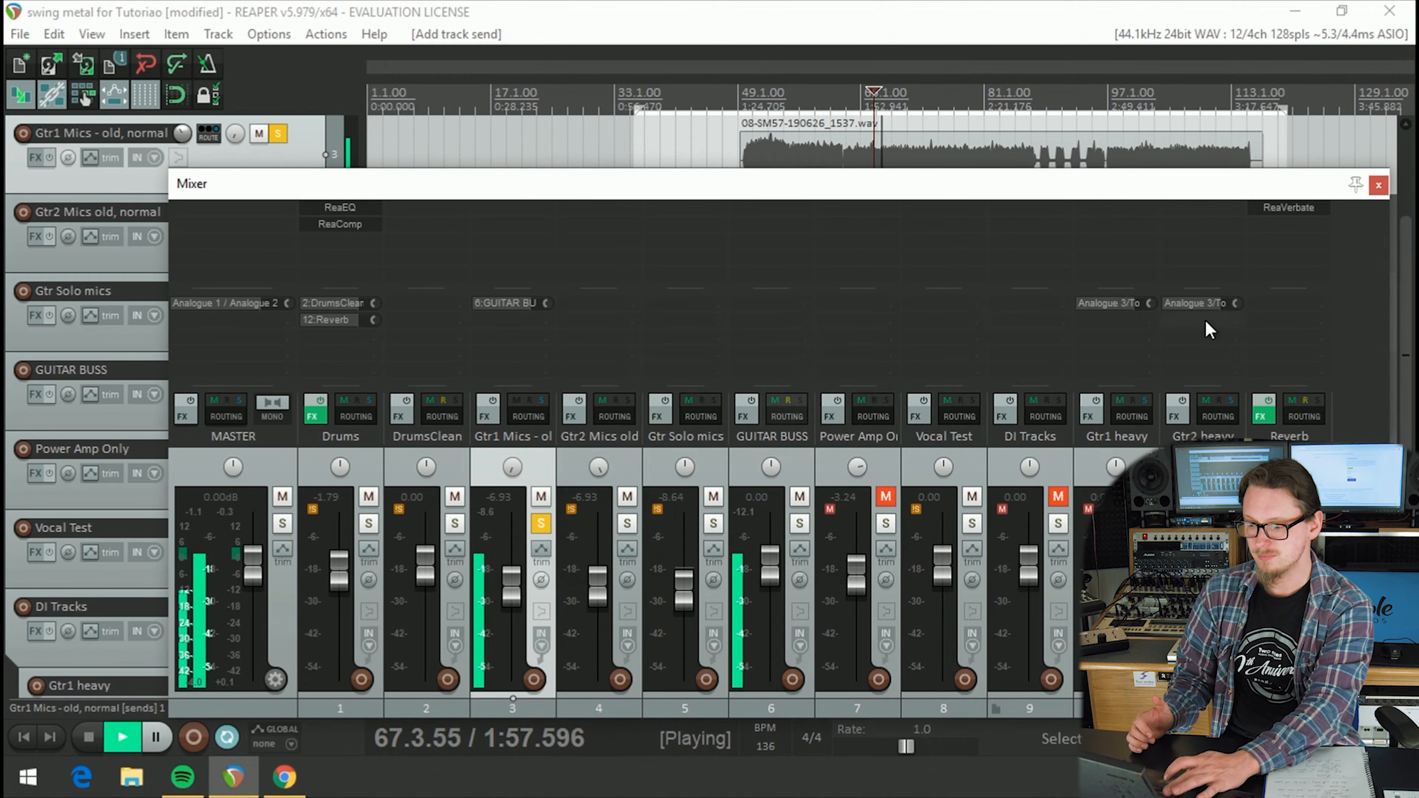
pyautogui.press('space')
# Step: Solo Gtr2 Mics and Gtr Solo mics, and replace the master send of Gtr2 Mics with a send to GUITAR BUSS
pyautogui.click(619, 535)
pyautogui.click(629, 528)
pyautogui.click(612, 412)
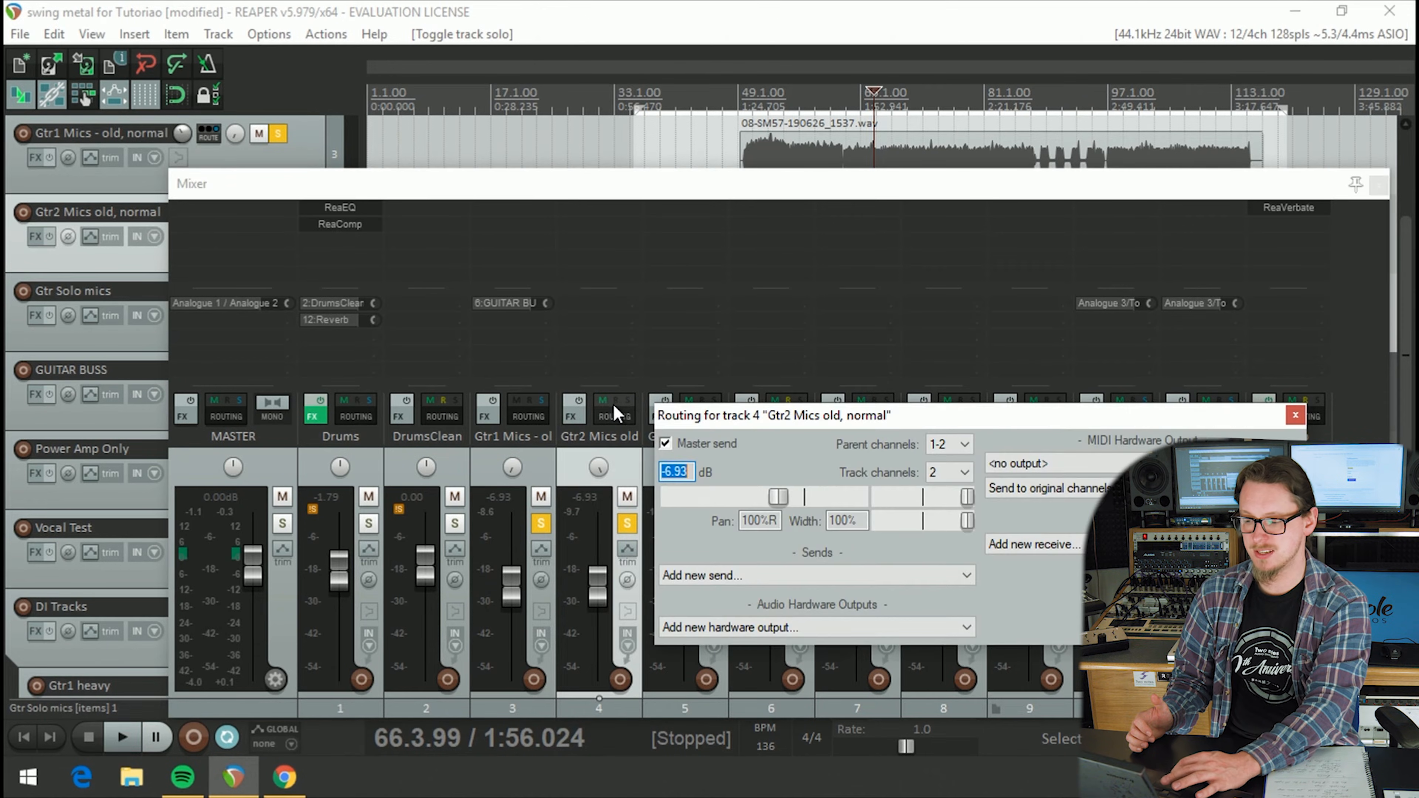
pyautogui.click(682, 447)
pyautogui.click(765, 576)
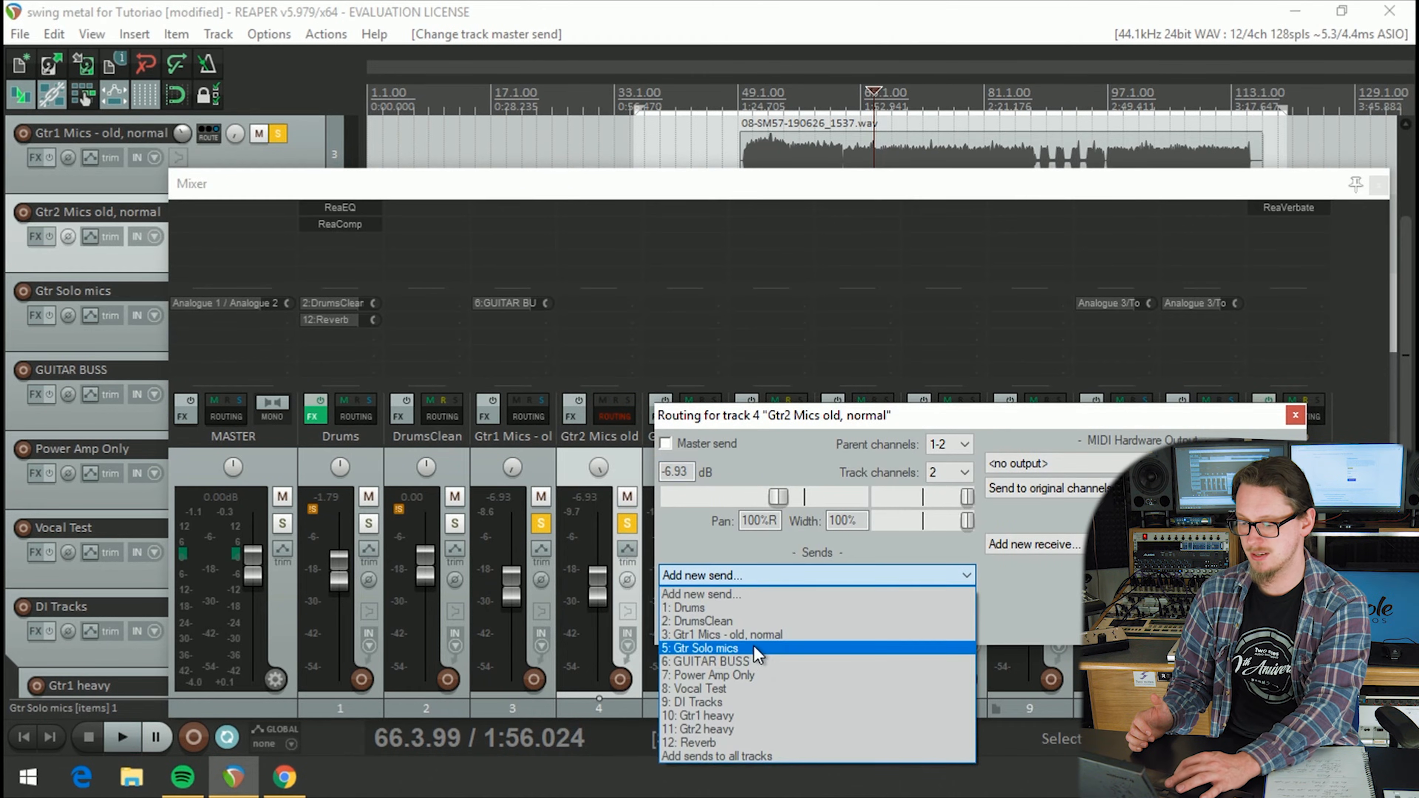
pyautogui.click(751, 661)
pyautogui.click(1295, 415)
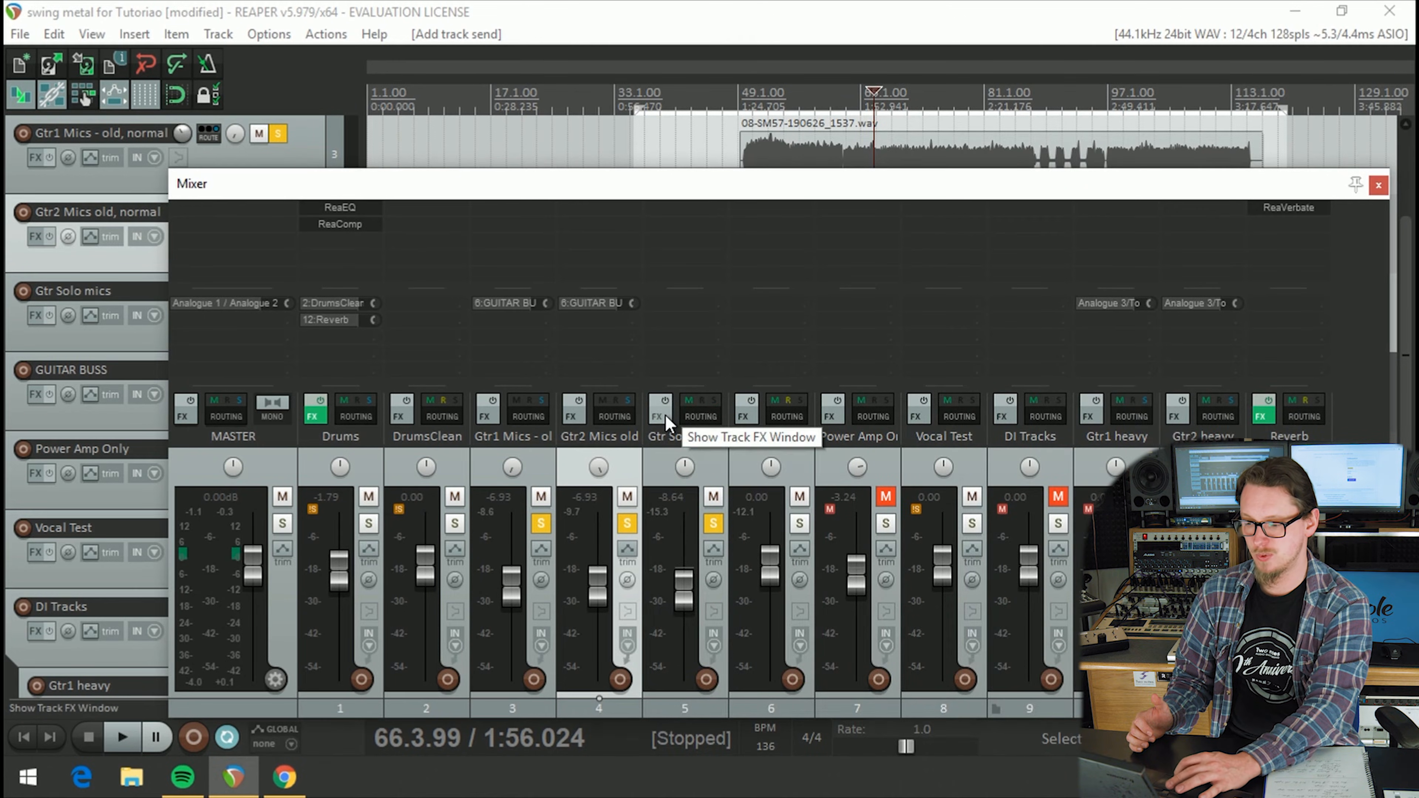
# Step: Replace the master send of Gtr Solo mics with a send to GUITAR BUSS
pyautogui.click(694, 401)
pyautogui.click(753, 442)
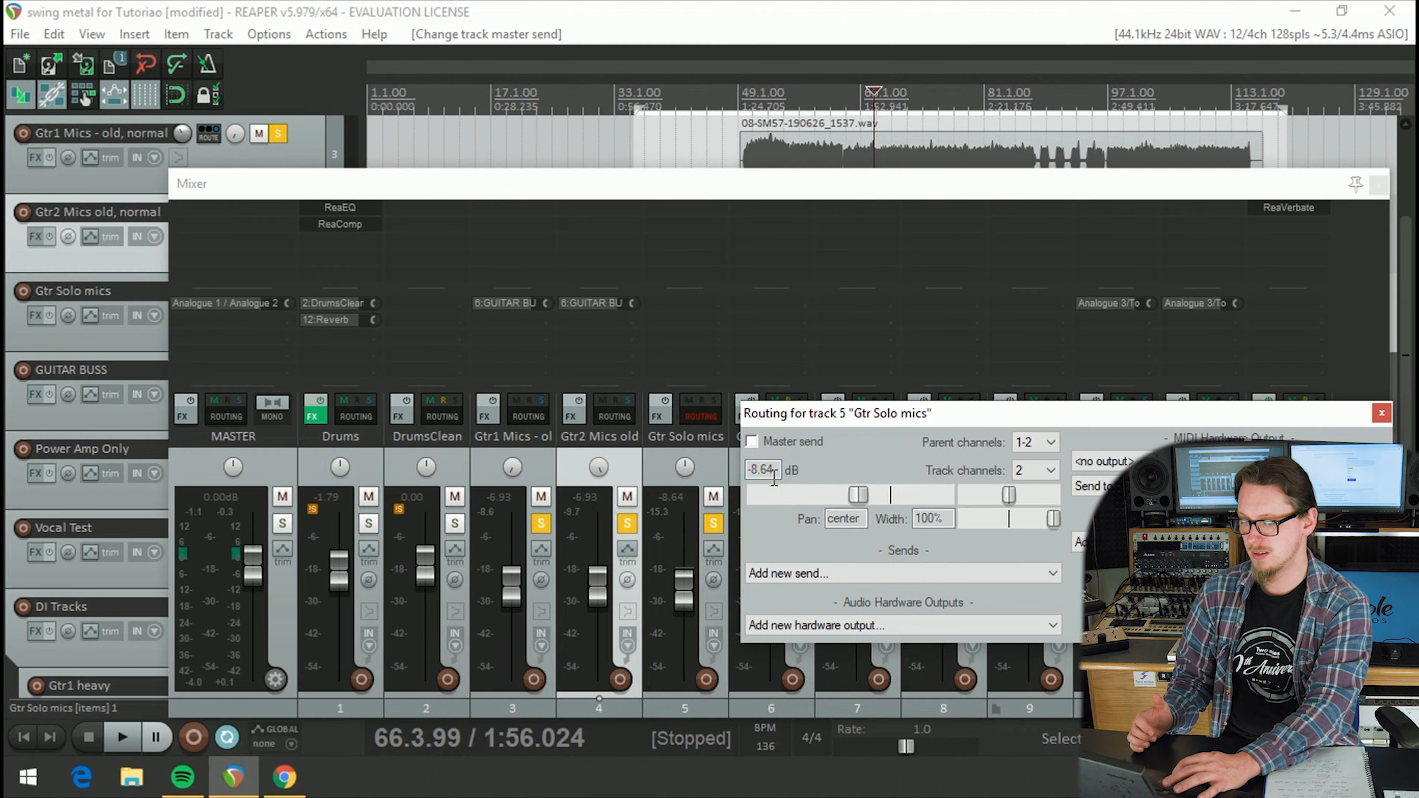
pyautogui.click(824, 573)
pyautogui.click(794, 660)
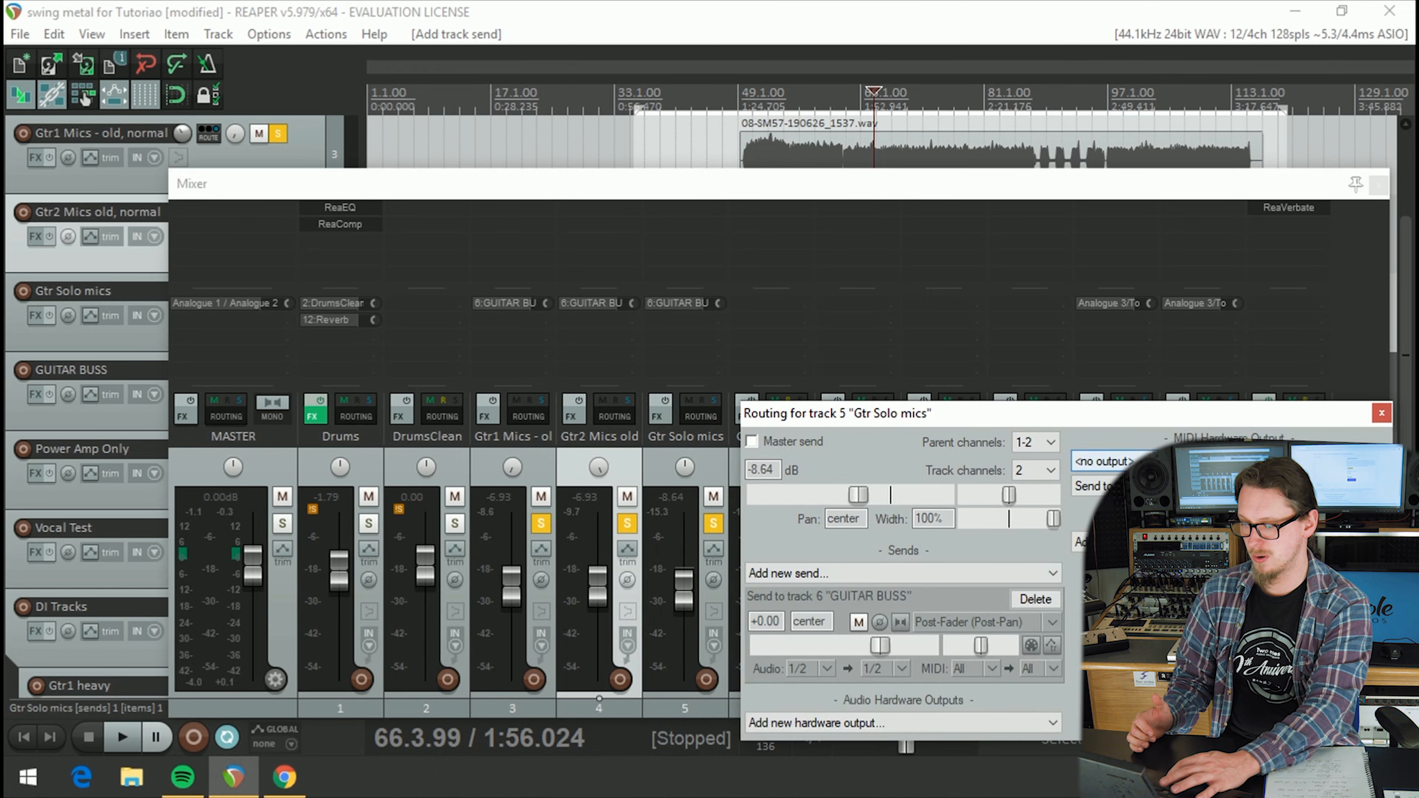
pyautogui.click(1381, 413)
# Step: Unsolo Gtr1 Mics, Gtr2 Mics and Gtr Solo mics, and play the full mix briefly
pyautogui.moveTo(705, 525); pyautogui.dragTo(534, 529)
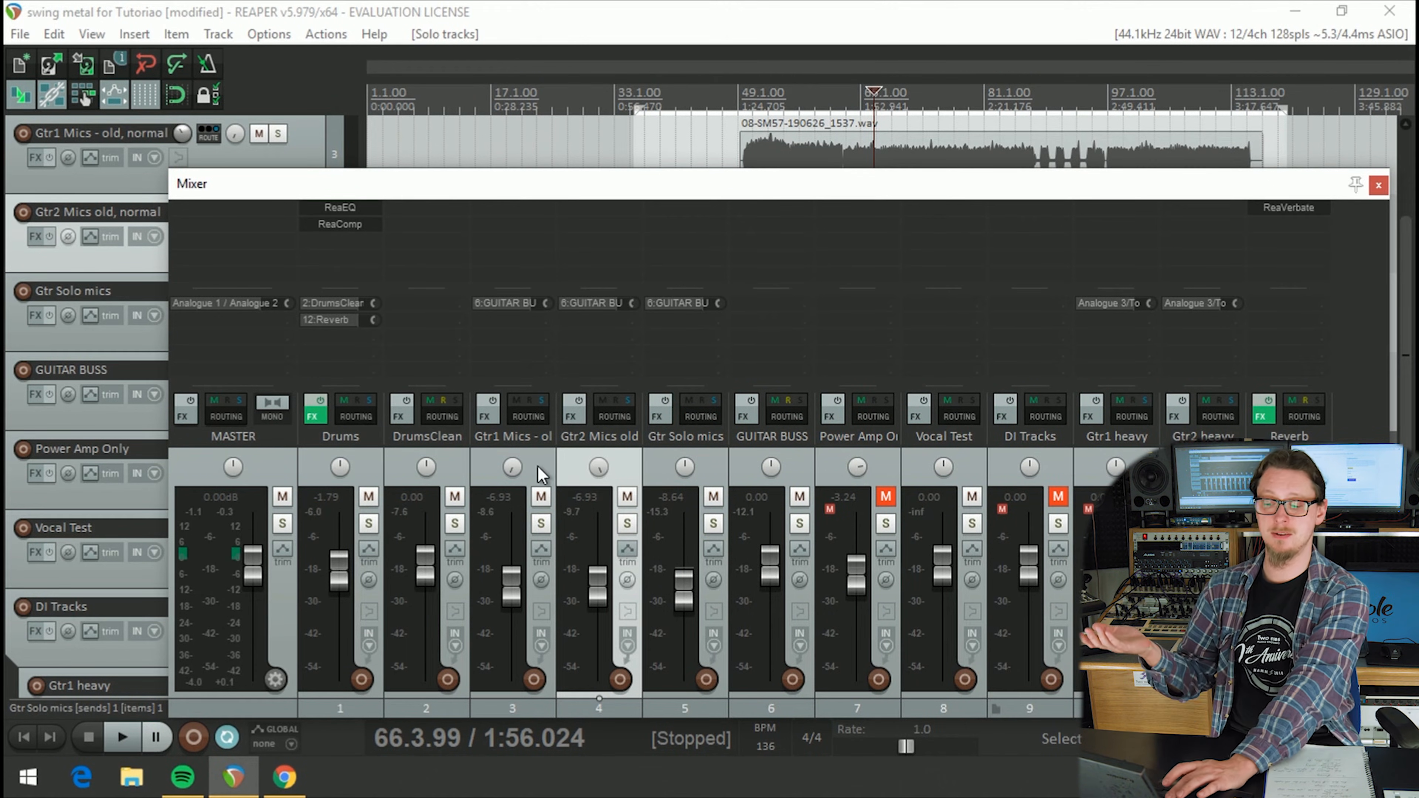
pyautogui.press('space')
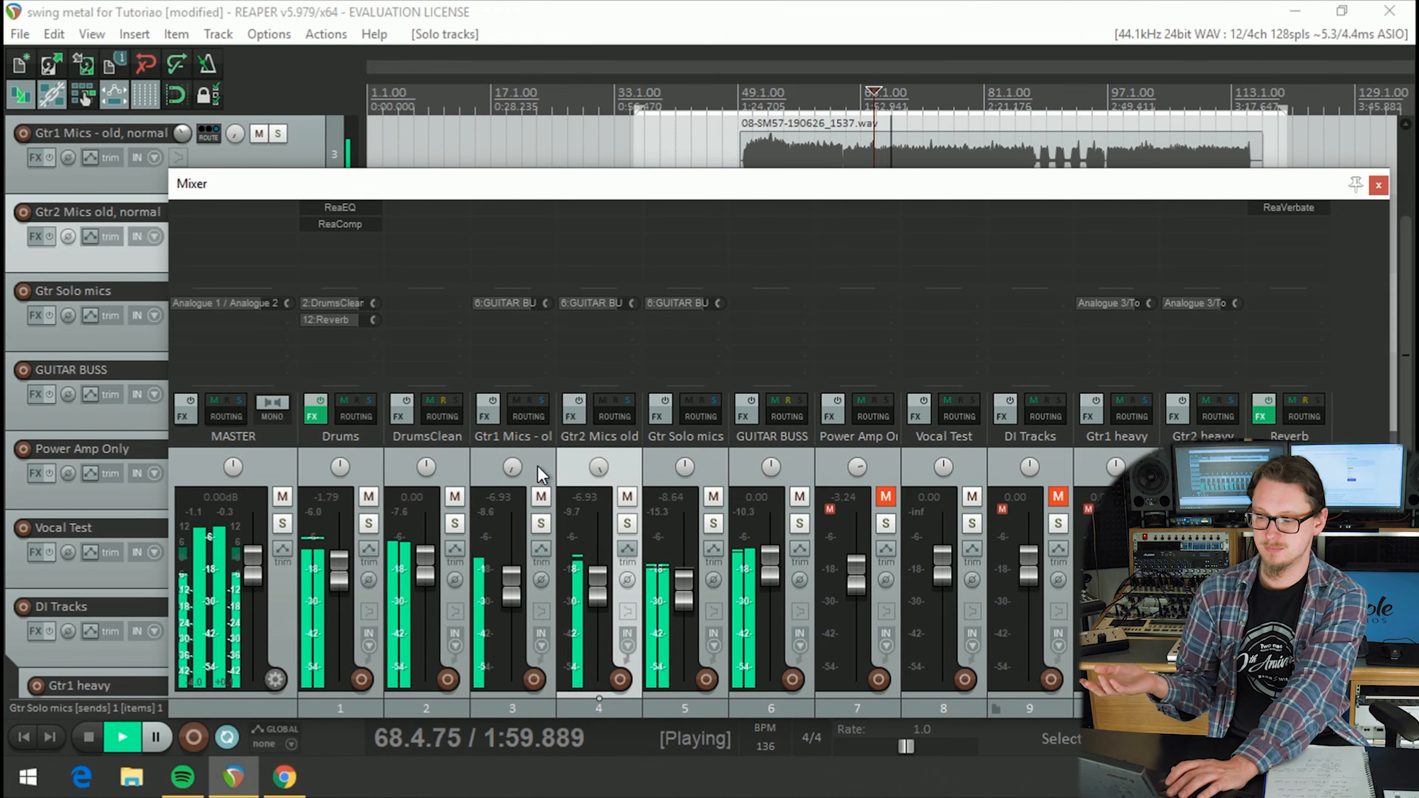
pyautogui.press('space')
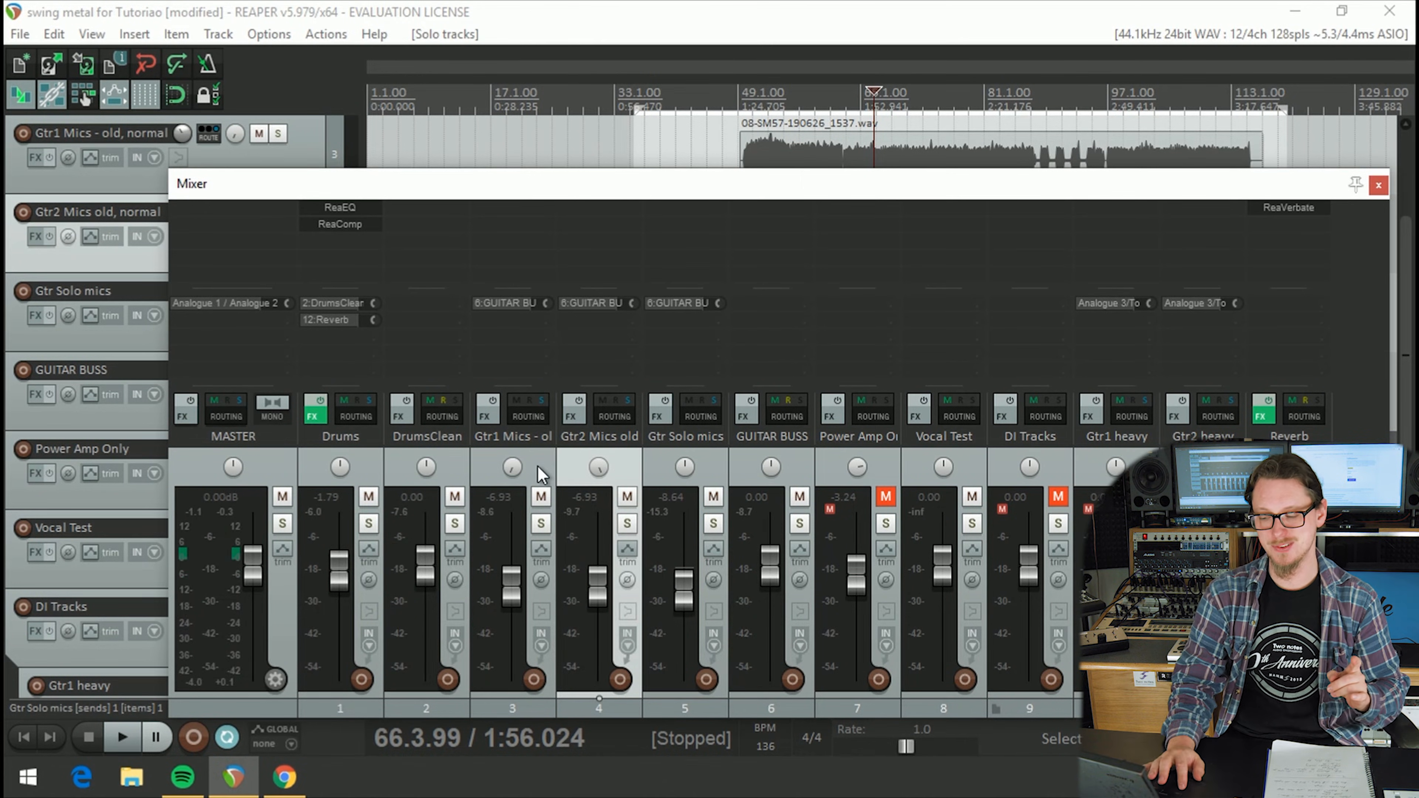
# Step: Toggle the solo of GUITAR BUSS on and off to compare it with the full mix during playback
pyautogui.click(805, 522)
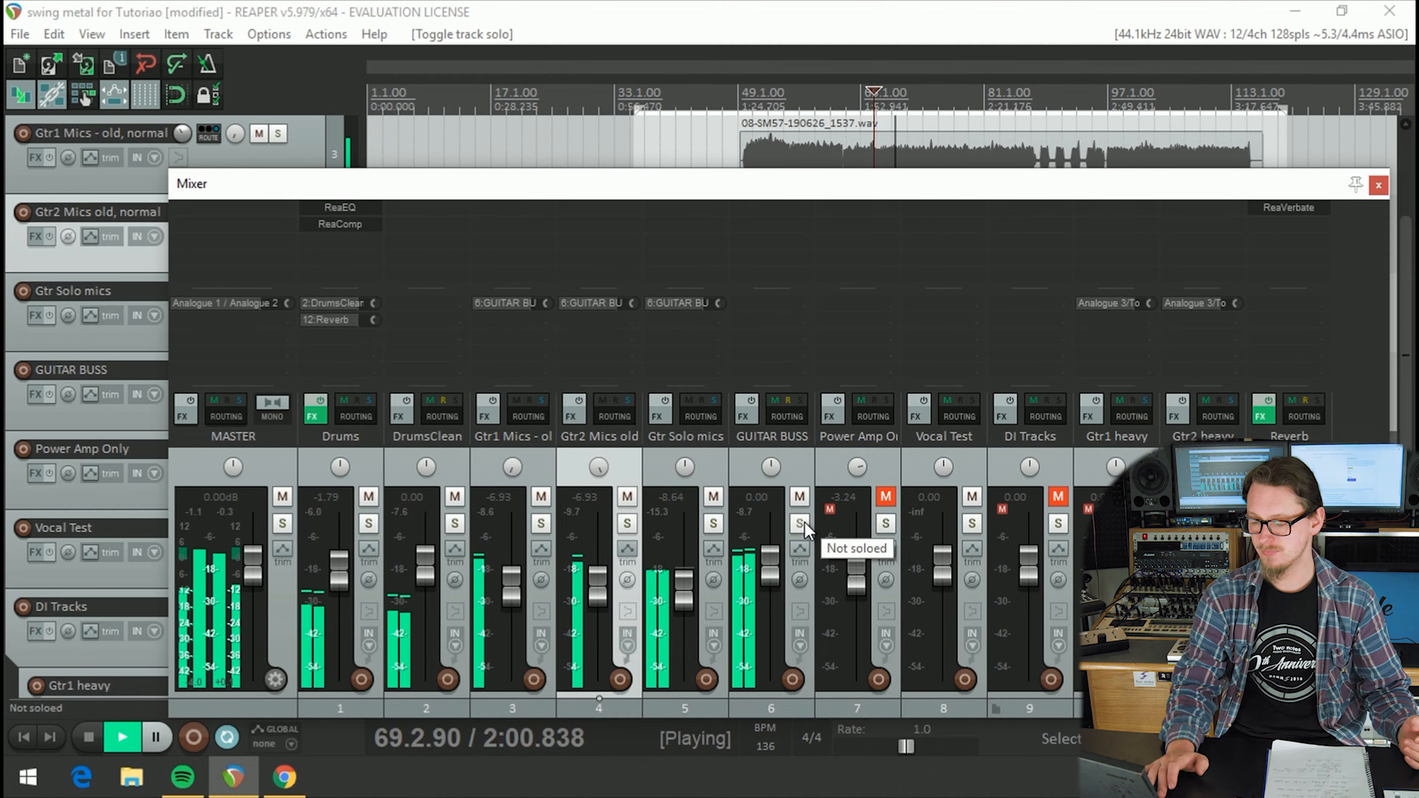
pyautogui.click(800, 523)
pyautogui.press('space')
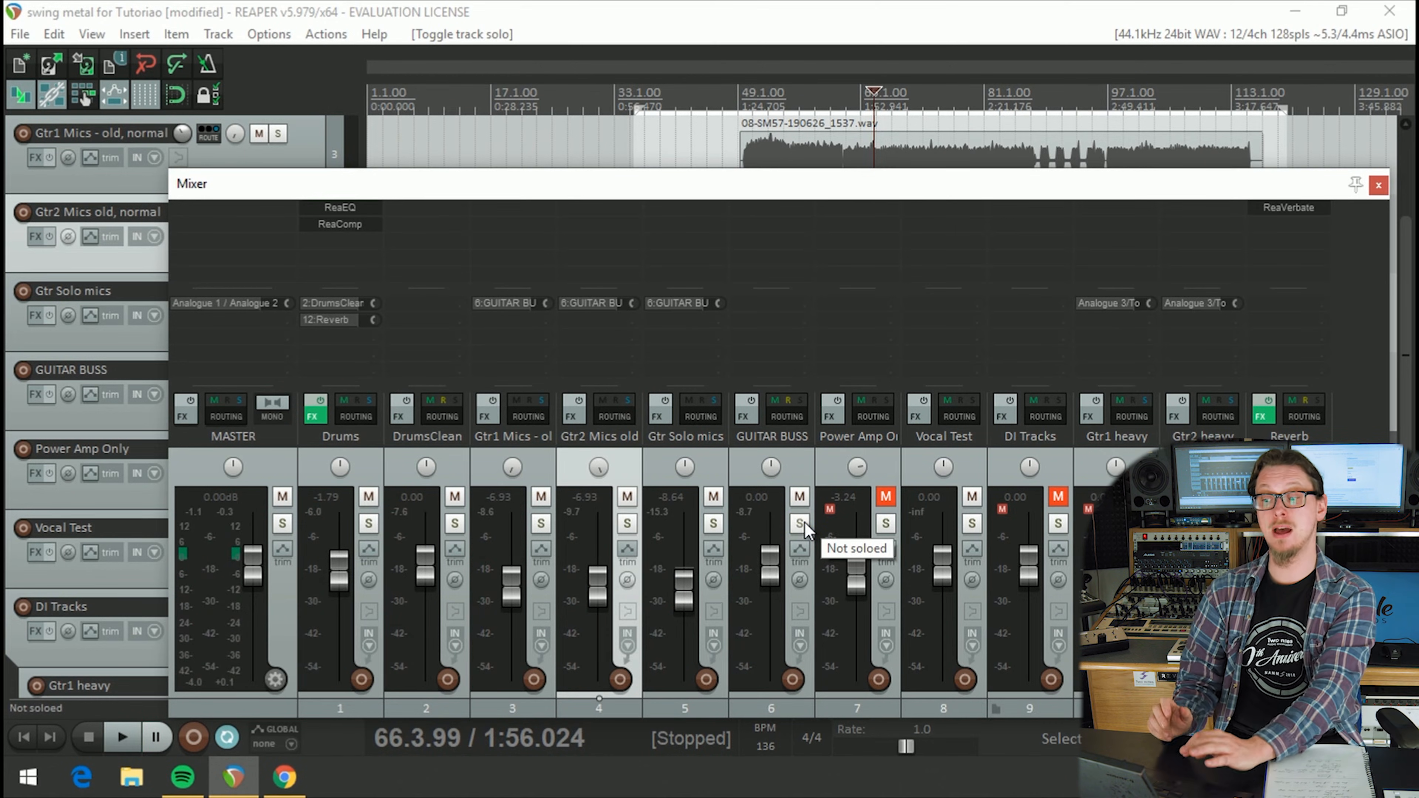
# Step: Lower the GUITAR BUSS volume to about -3.09 dB during playback and reset it to 0.00 dB
pyautogui.click(787, 456)
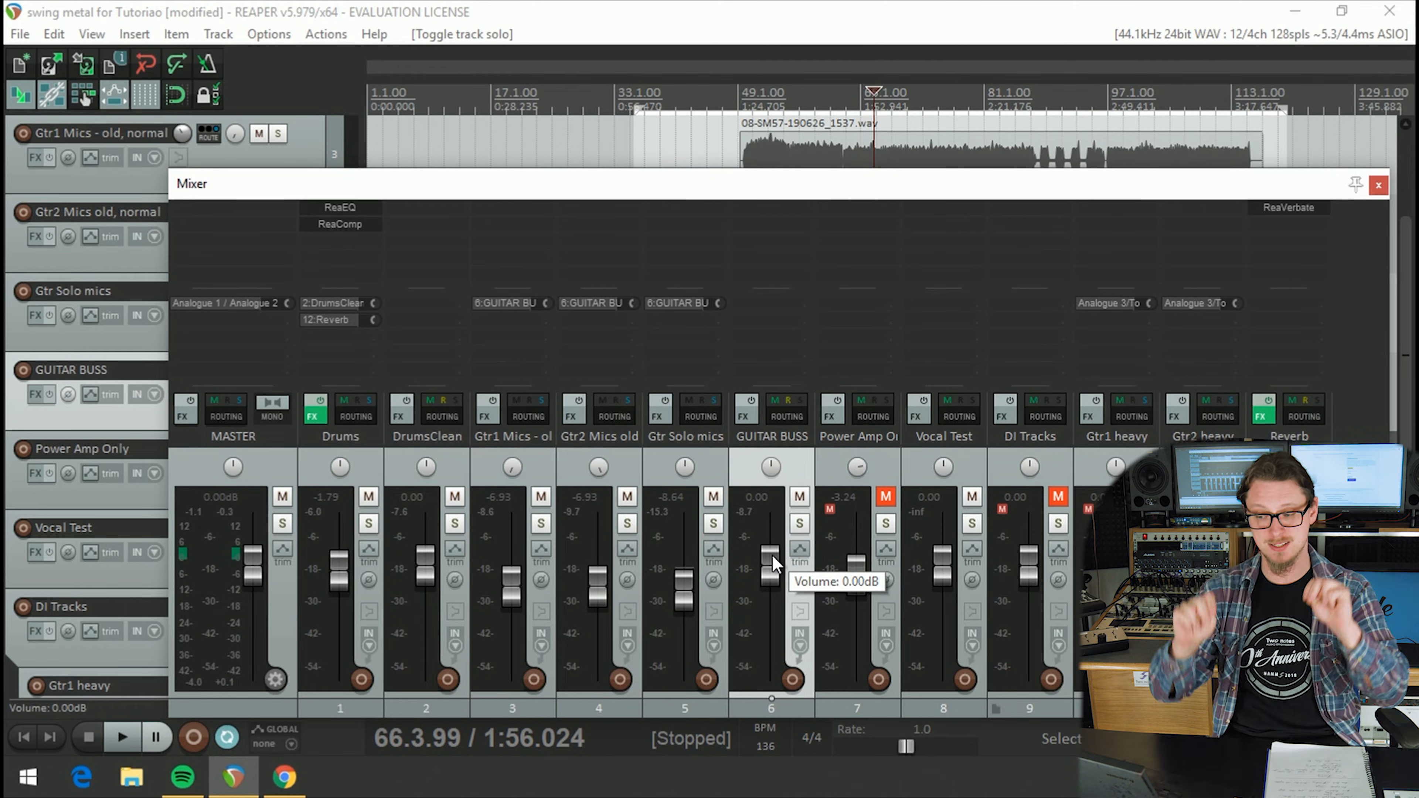
pyautogui.press('space')
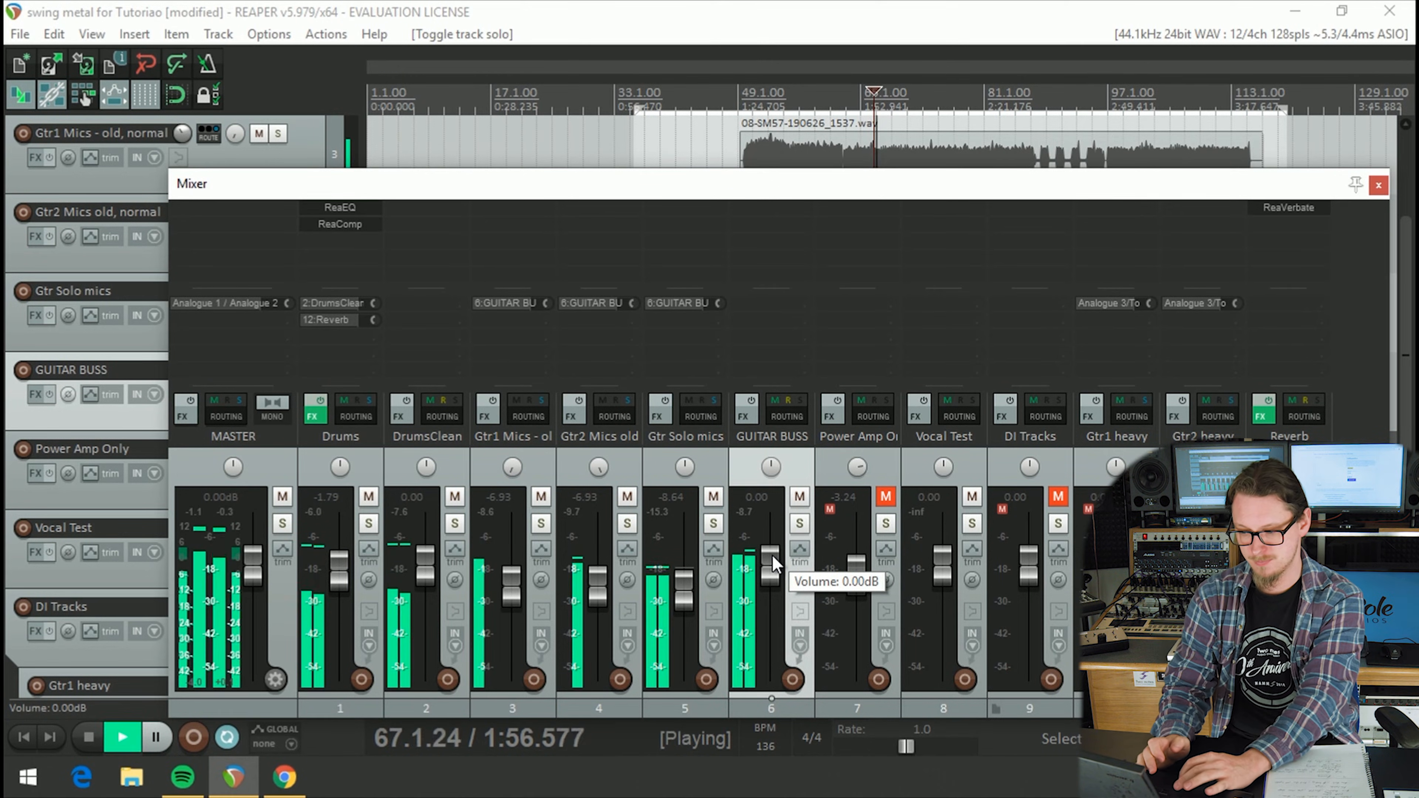
pyautogui.moveTo(773, 551); pyautogui.dragTo(782, 559)
pyautogui.doubleClick(783, 559)
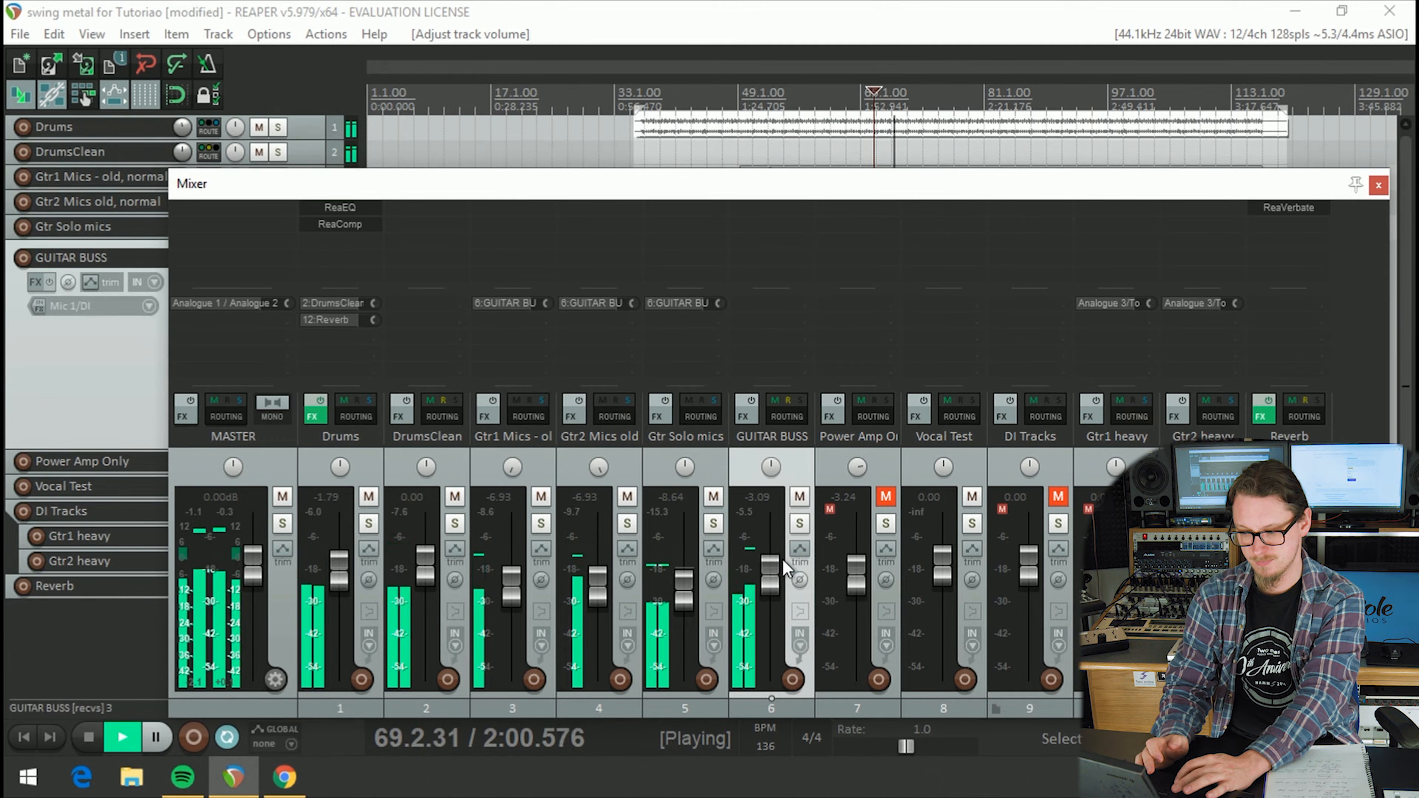
pyautogui.doubleClick(767, 574)
pyautogui.press('space')
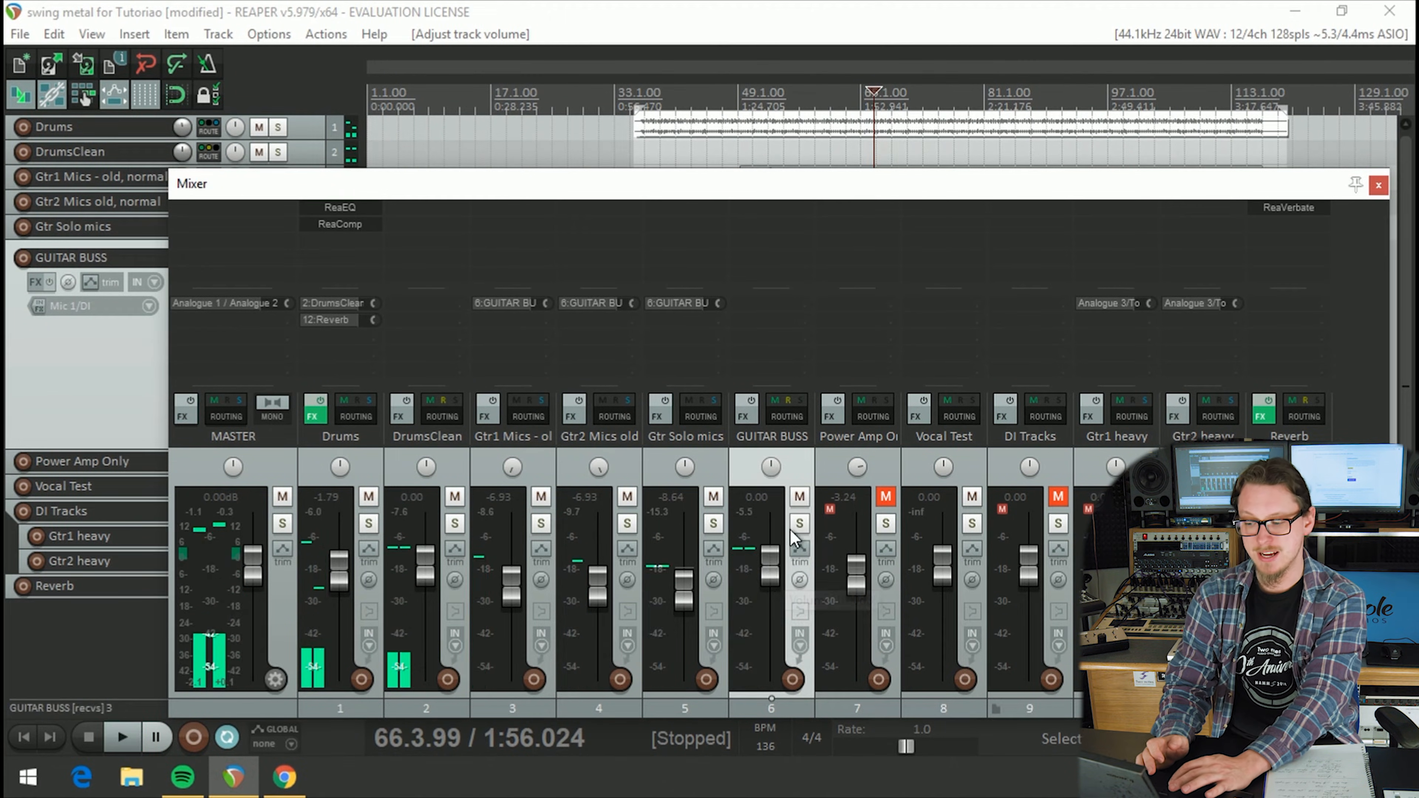
# Step: Solo GUITAR BUSS and insert the VST ReaEQ effect on it
pyautogui.click(799, 524)
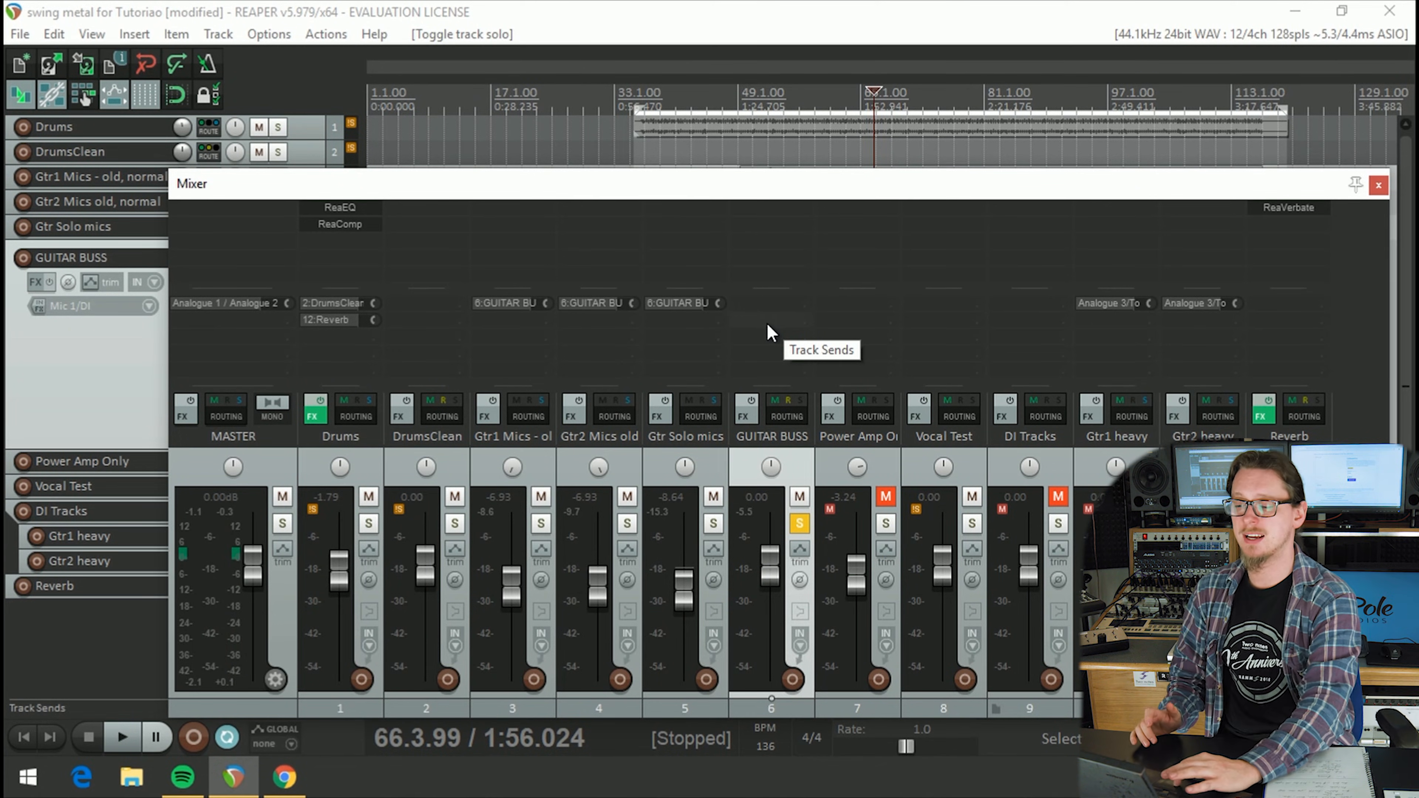
pyautogui.doubleClick(772, 242)
pyautogui.write('eq')
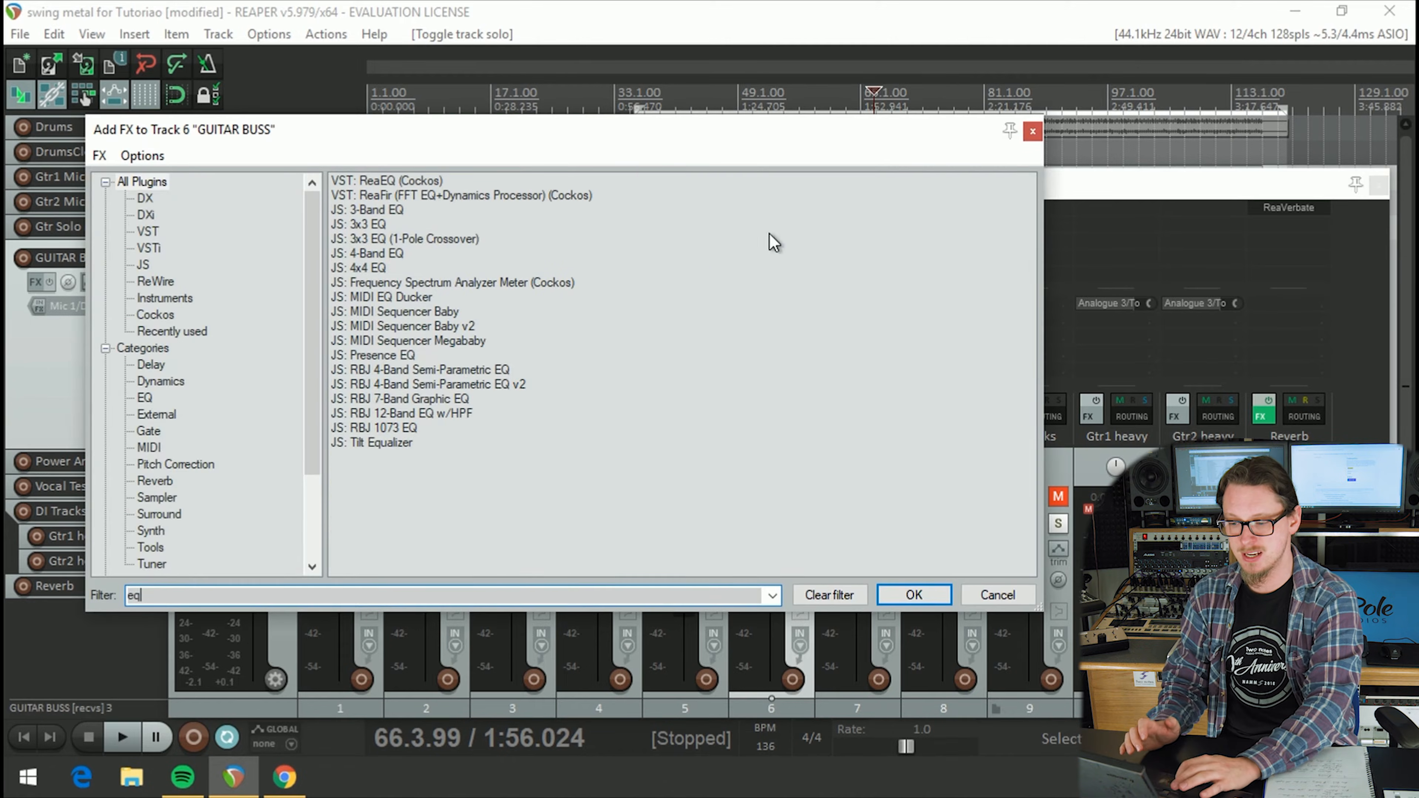
pyautogui.doubleClick(357, 180)
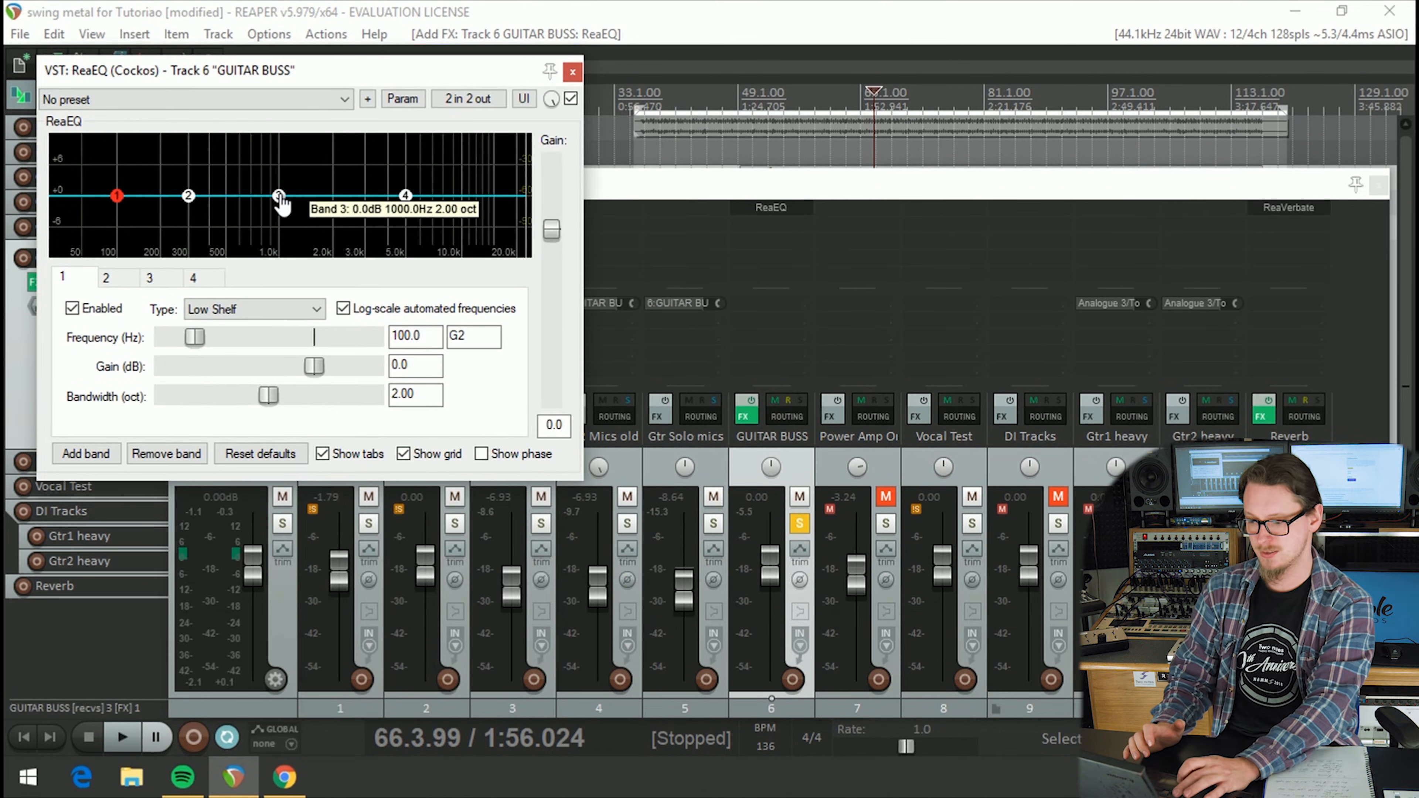
# Step: Boost band 3 of the GUITAR BUSS ReaEQ by about 4.2 dB near 2805 Hz, and unsolo the bus to play the full mix
pyautogui.click(278, 195)
pyautogui.press('space')
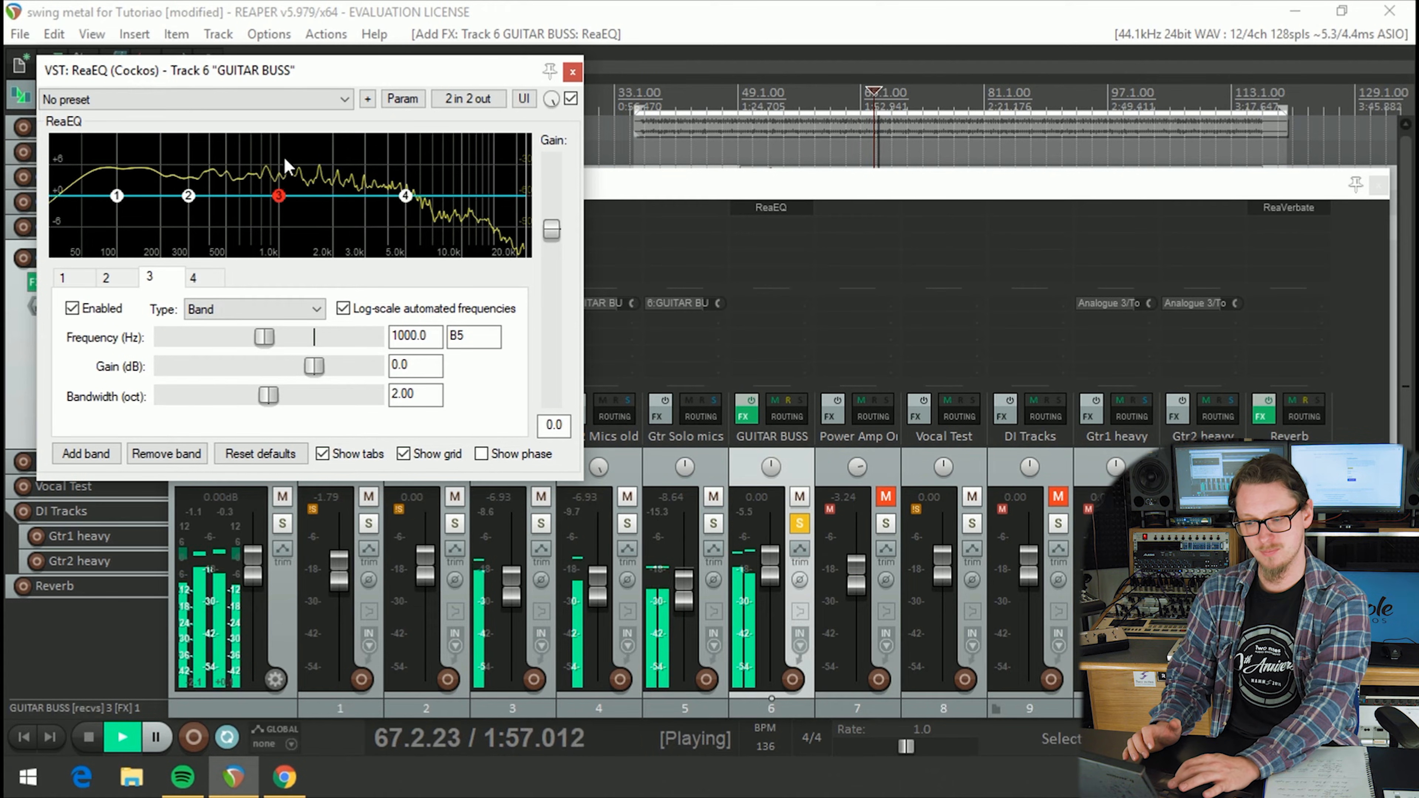
pyautogui.moveTo(279, 197); pyautogui.dragTo(354, 167)
pyautogui.press('space')
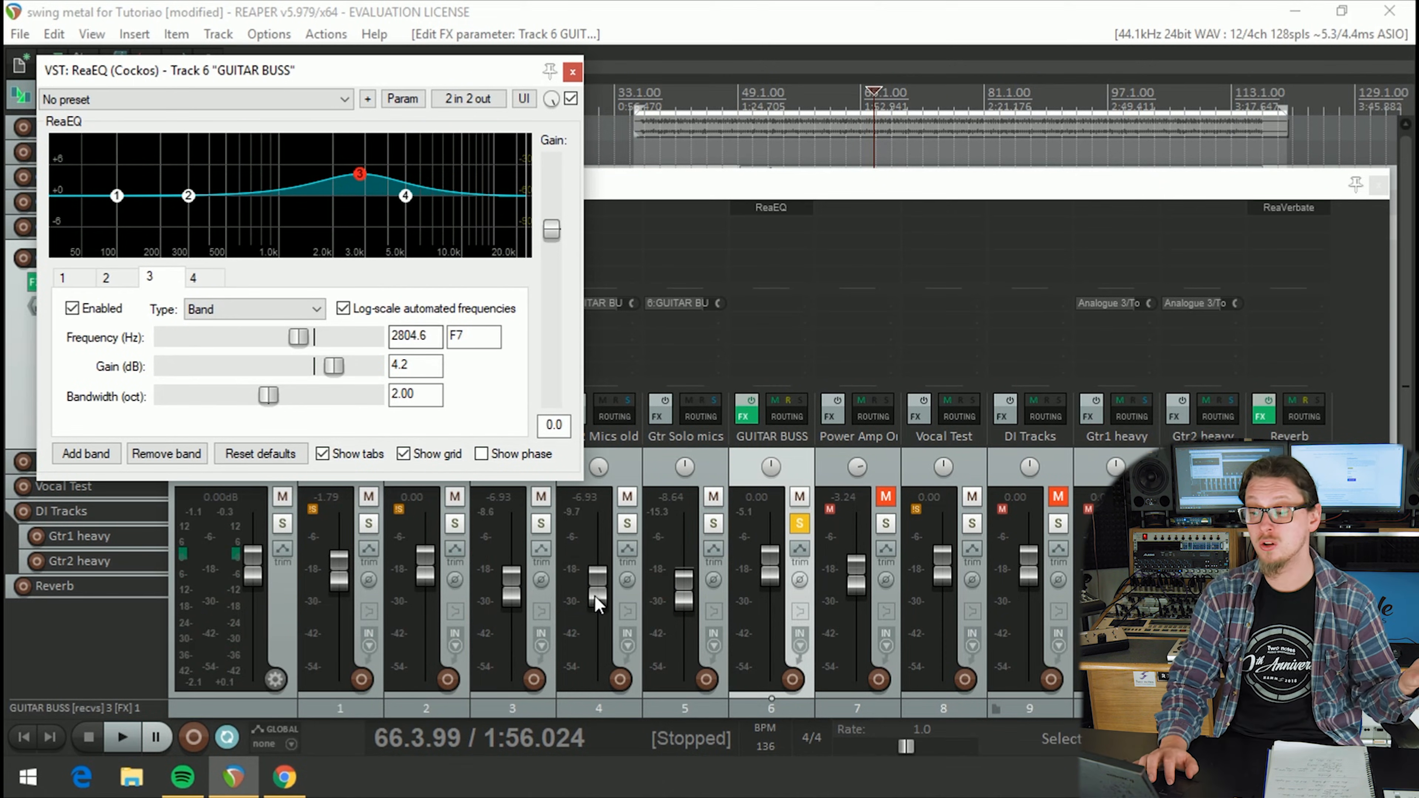
pyautogui.click(800, 528)
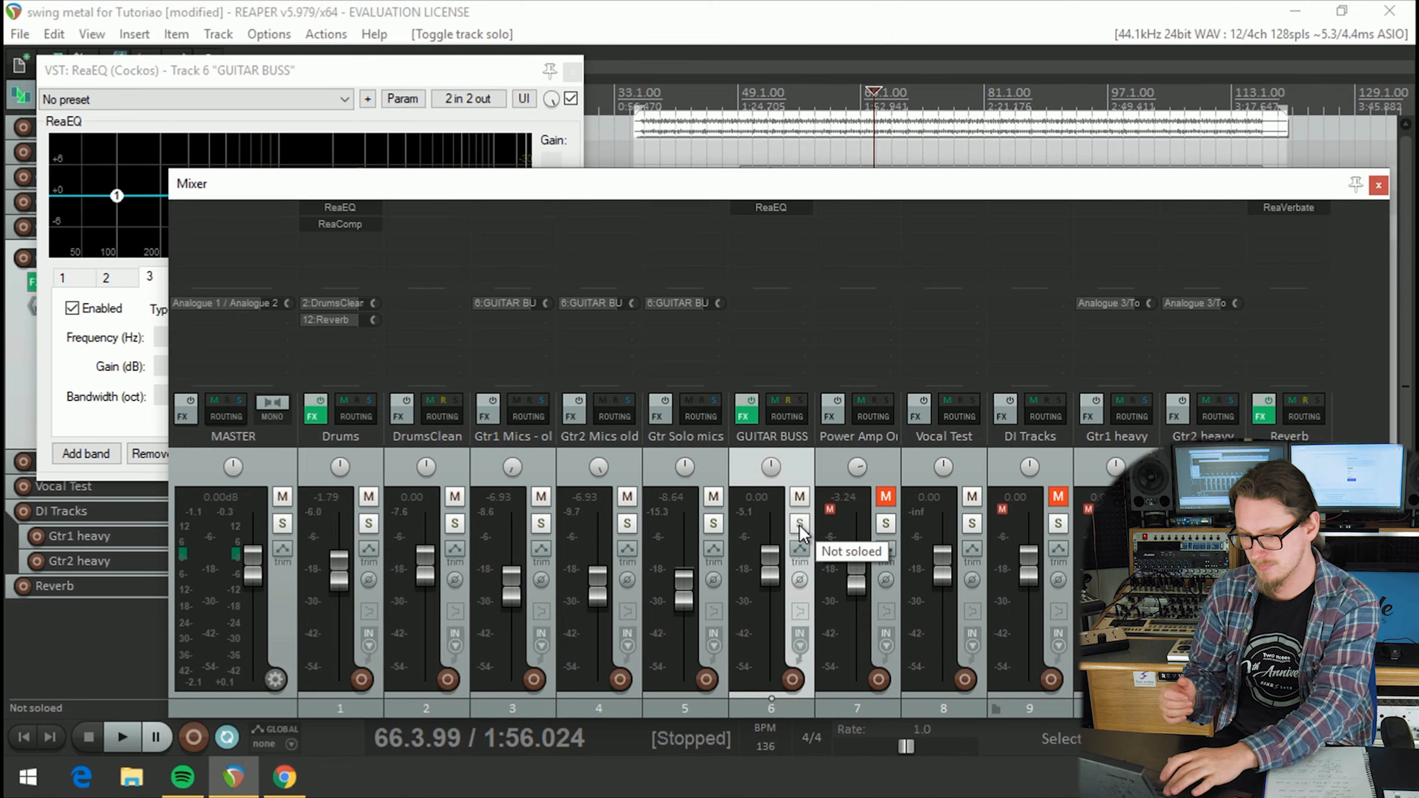
pyautogui.press('space')
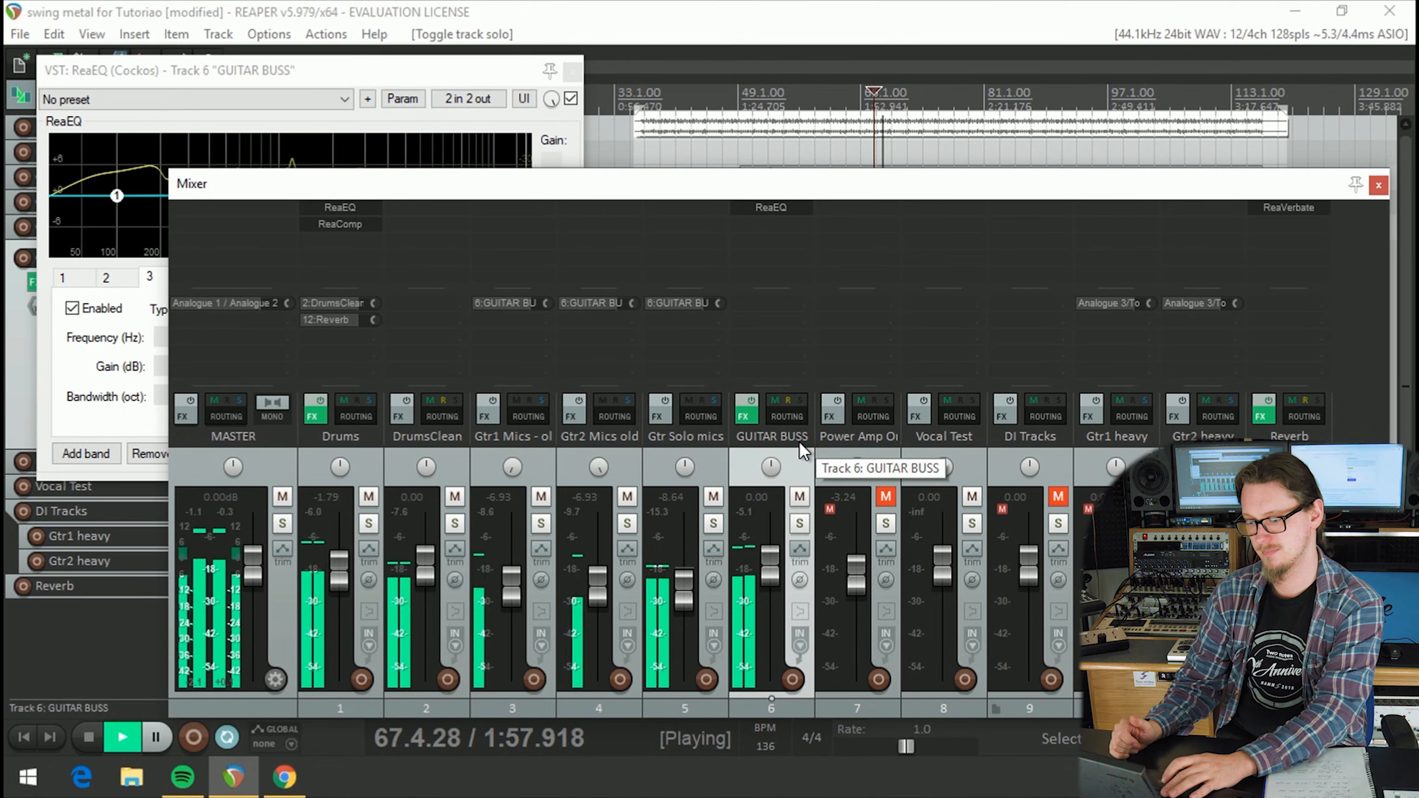
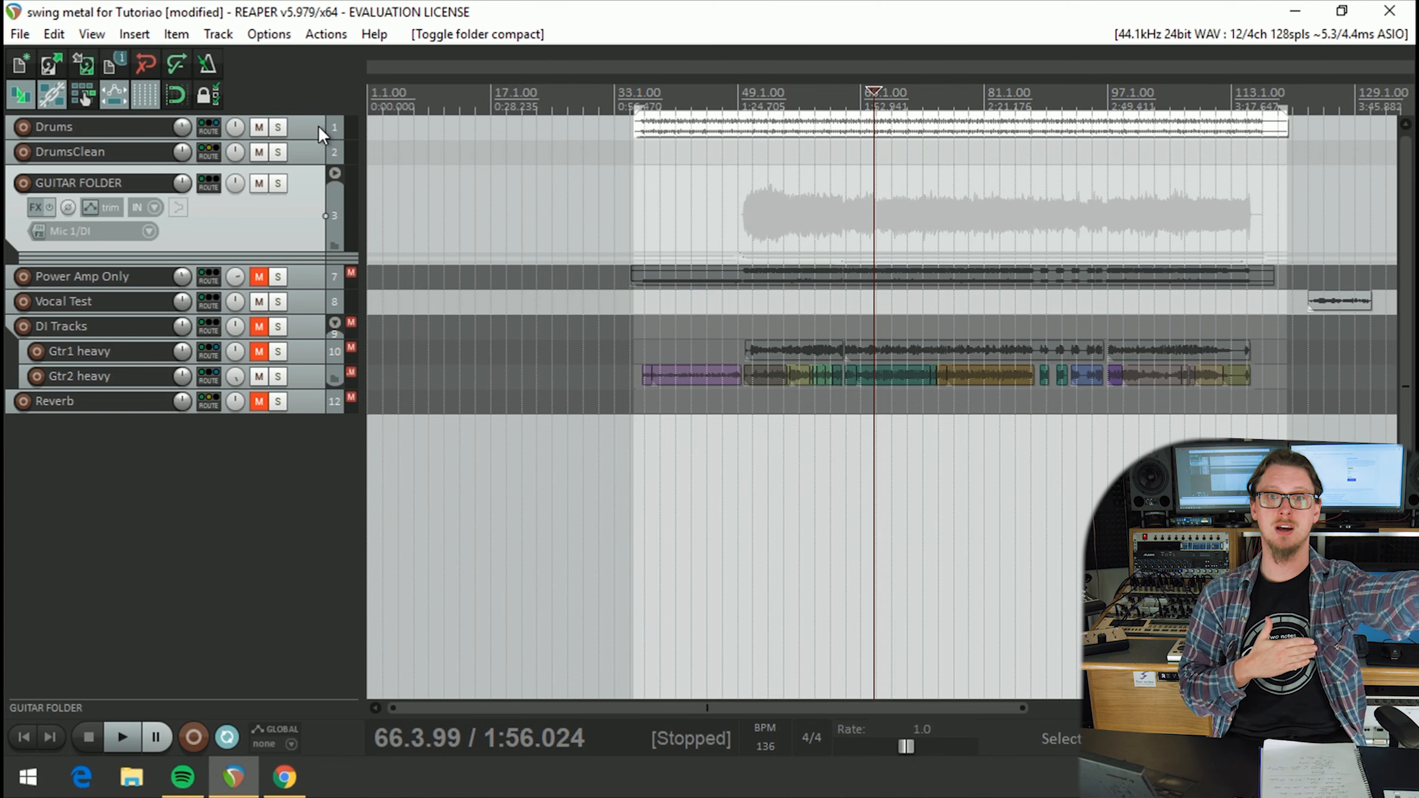
# Step: Expand GUITAR FOLDER to show its three guitar tracks and enlarge the height of all tracks
pyautogui.click(333, 174)
pyautogui.click(334, 175)
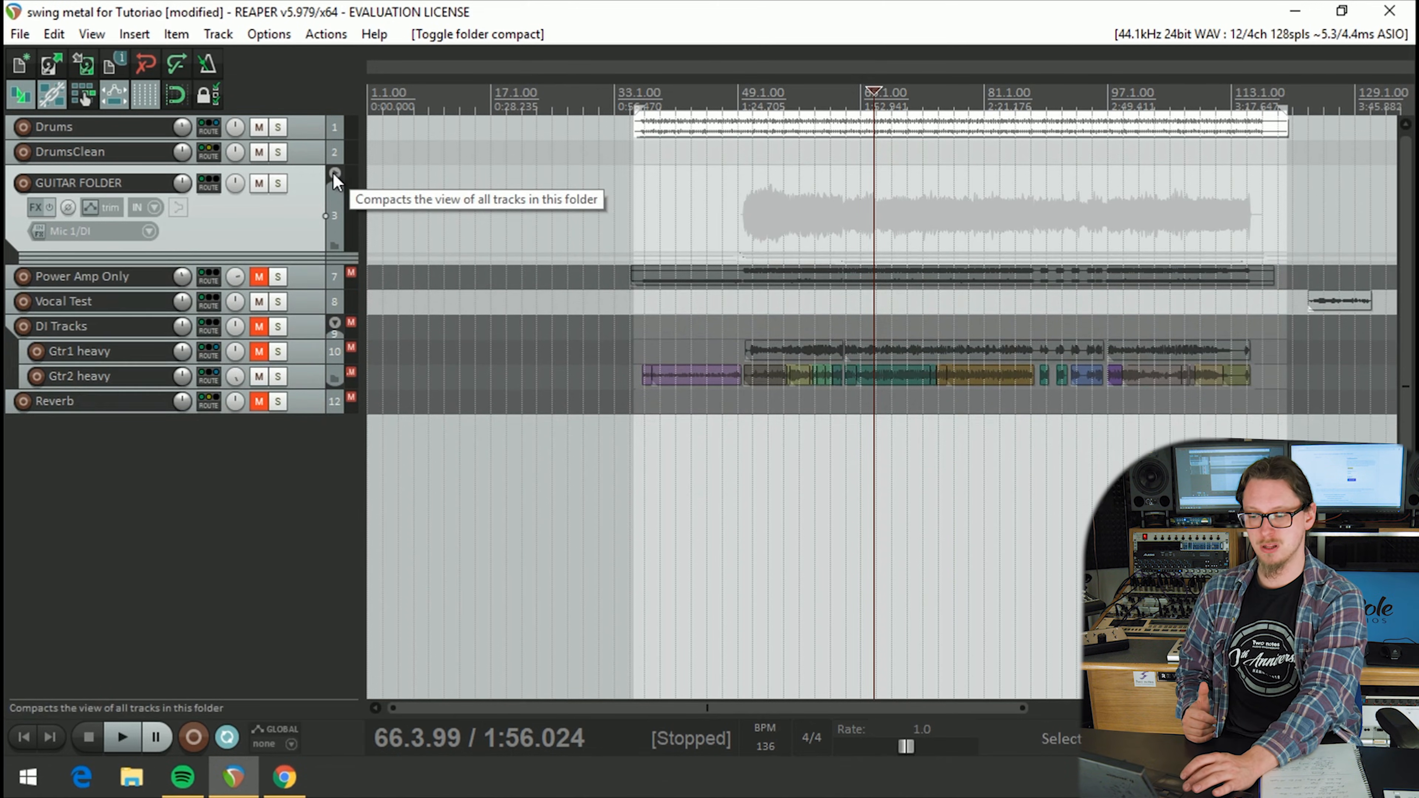
pyautogui.click(334, 174)
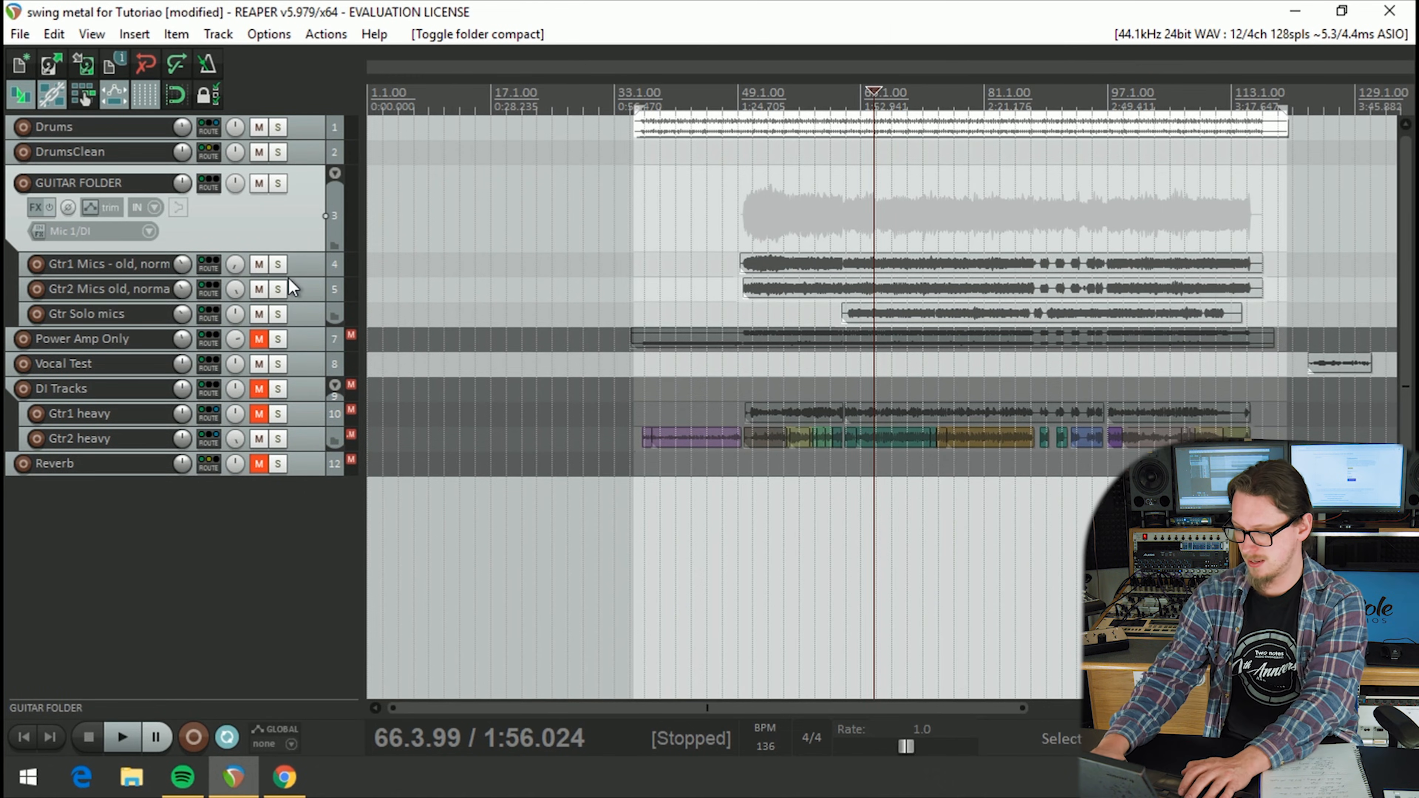
pyautogui.click(302, 289)
pyautogui.scroll(6, 1341, 531)
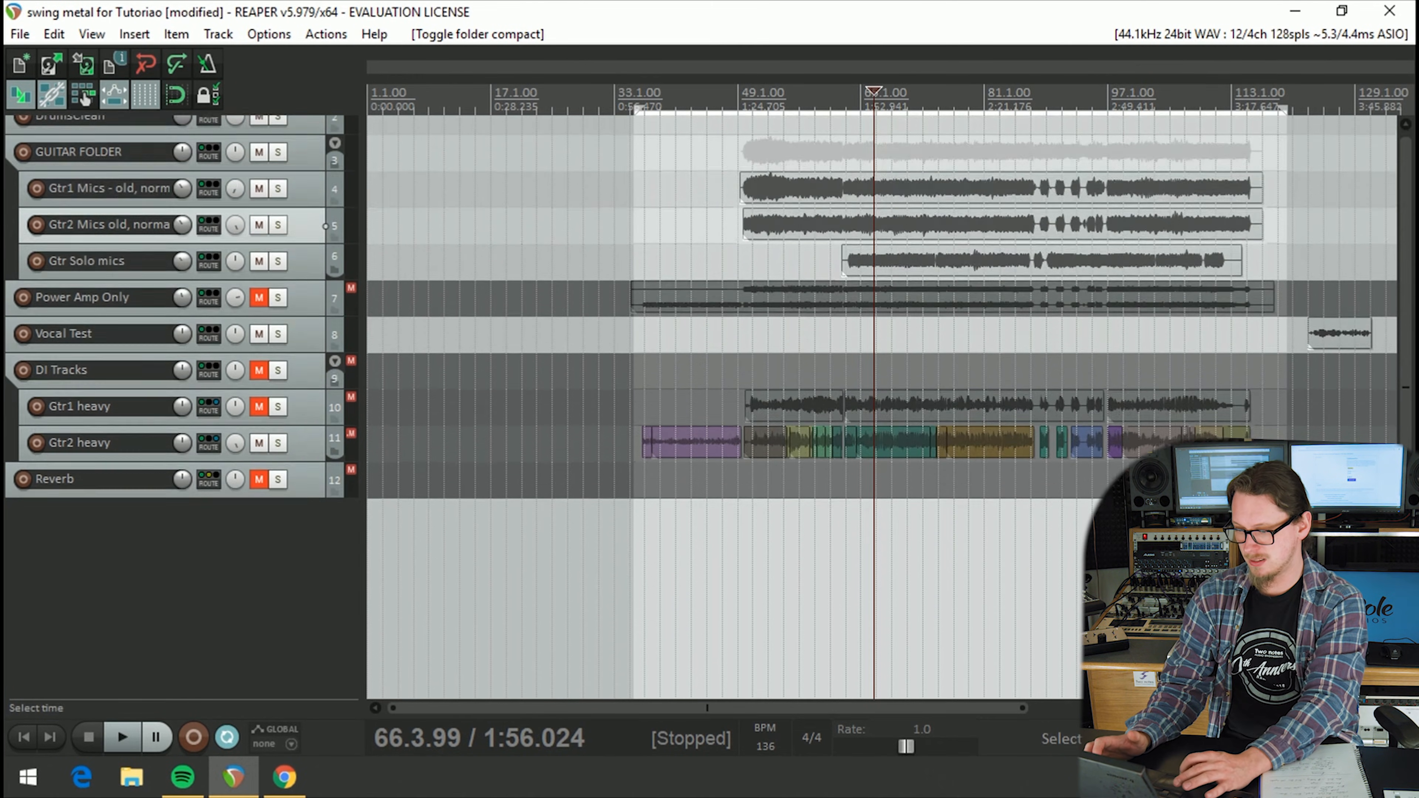
pyautogui.moveTo(1405, 354); pyautogui.dragTo(1381, 222)
pyautogui.scroll(3, 1384, 229)
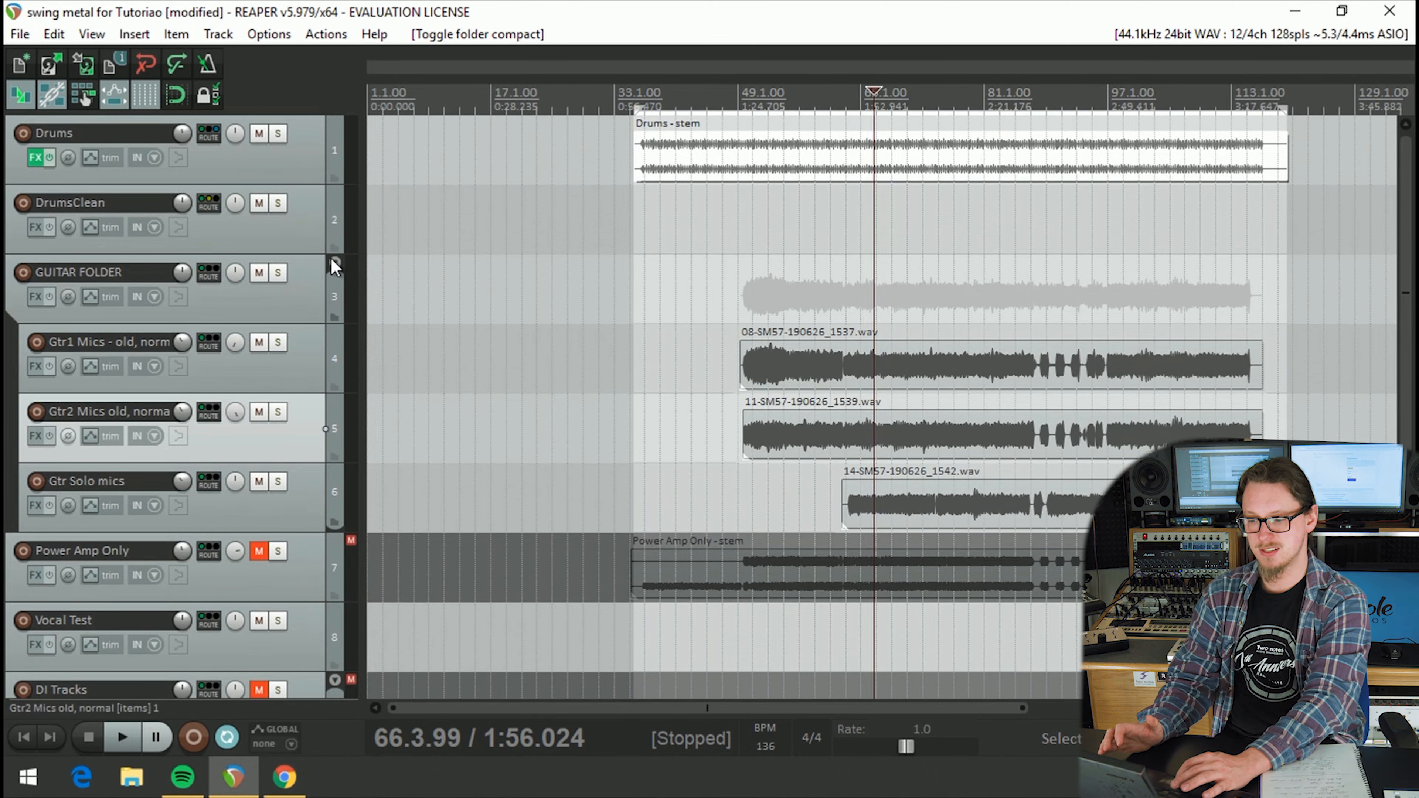
# Step: Cycle GUITAR FOLDER through its small, collapsed and full-height child track views
pyautogui.click(334, 262)
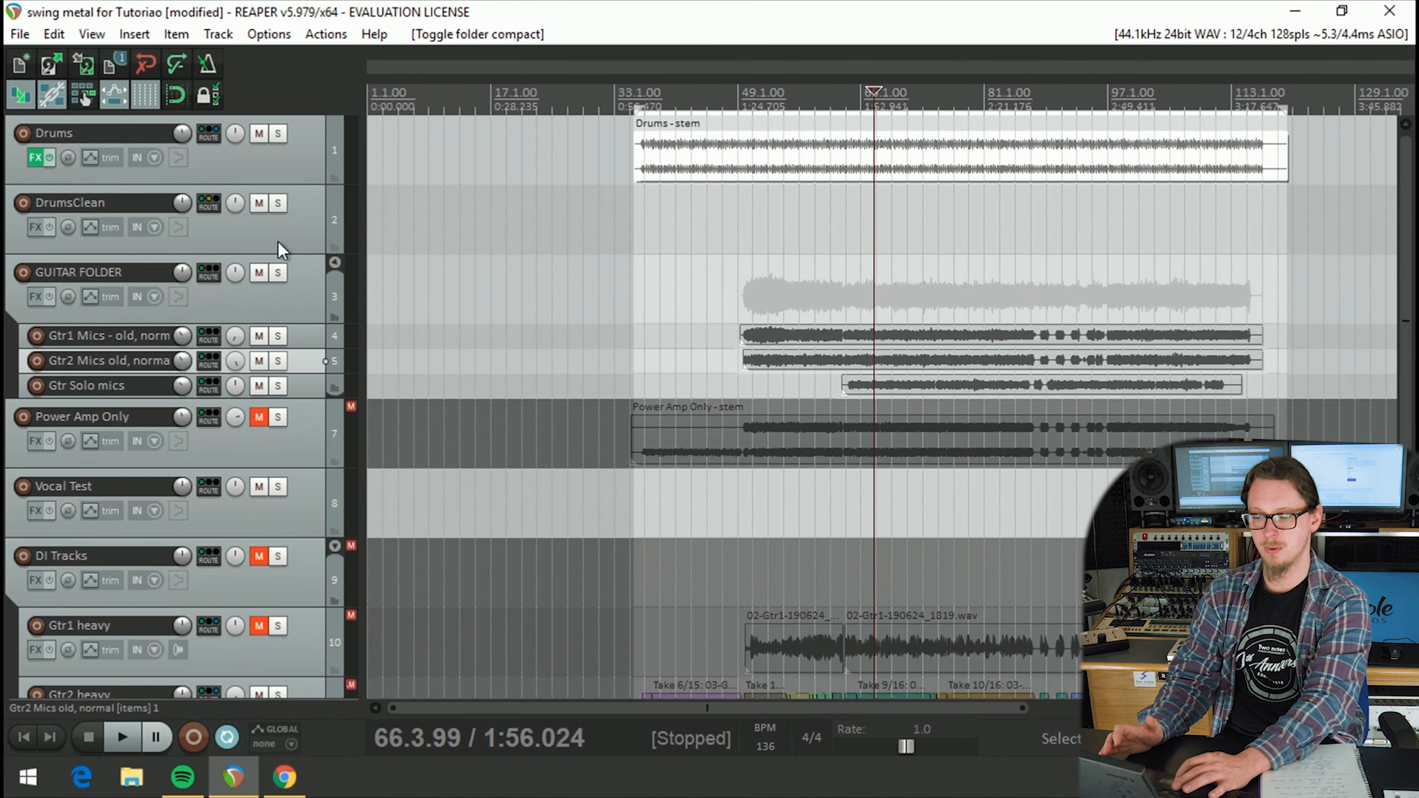
pyautogui.click(335, 262)
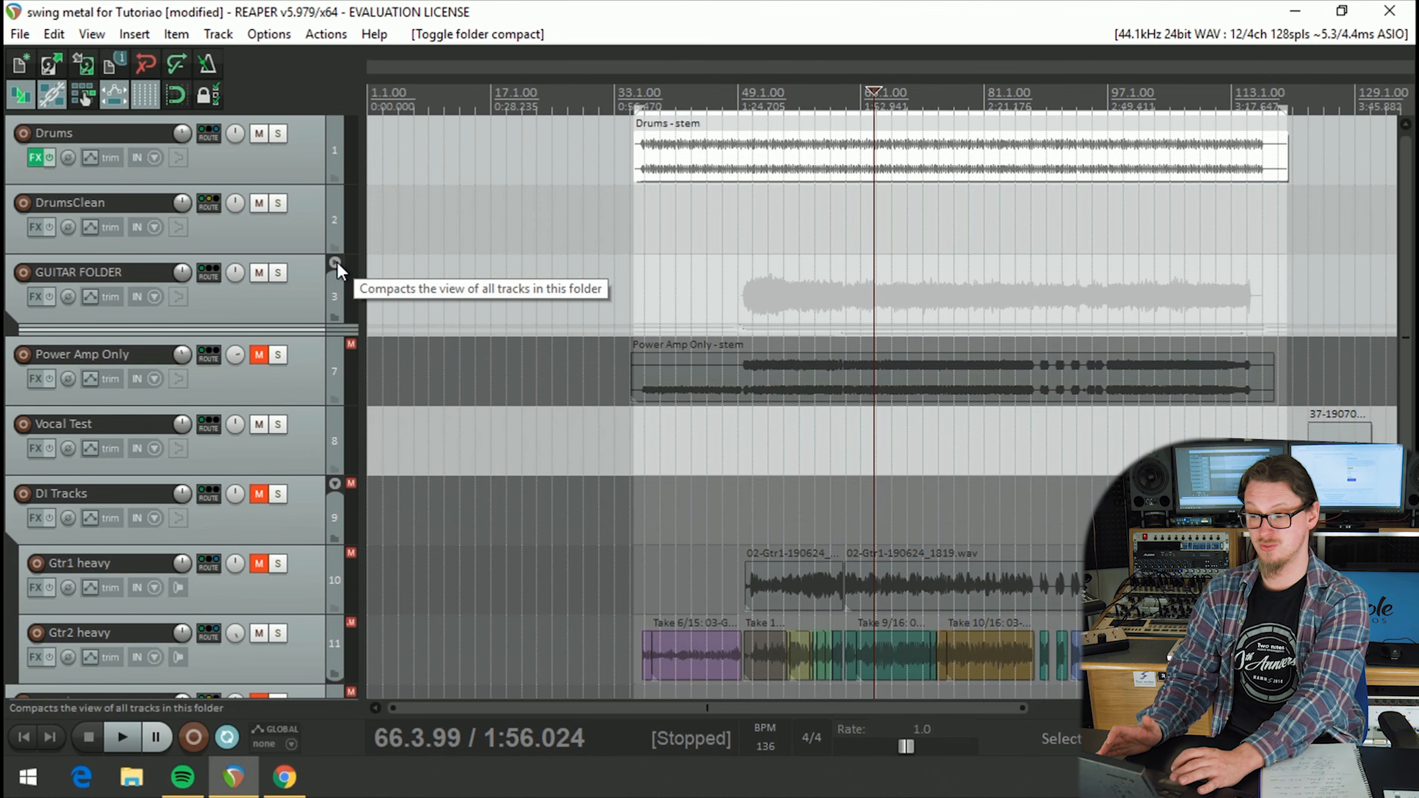
pyautogui.click(334, 263)
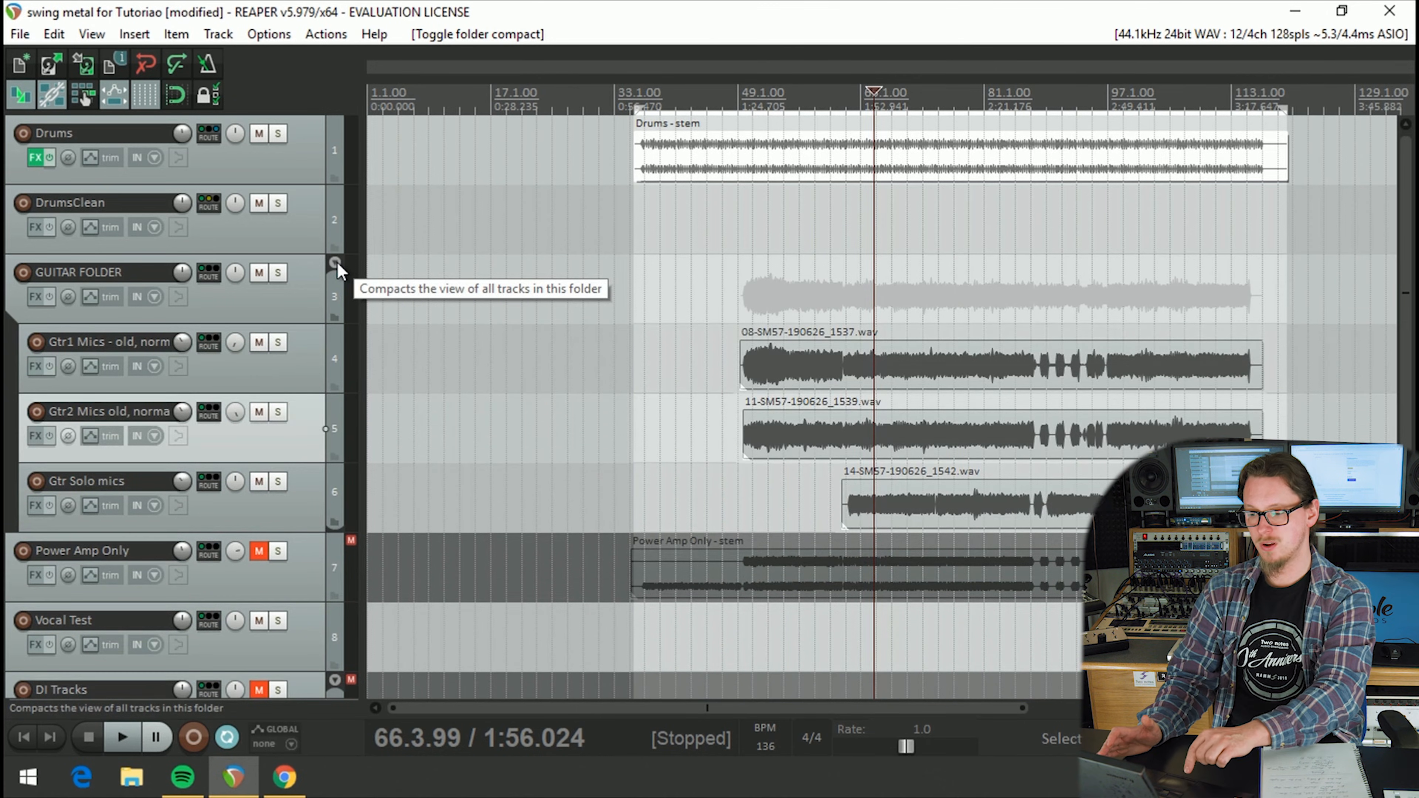
pyautogui.click(335, 263)
pyautogui.click(335, 262)
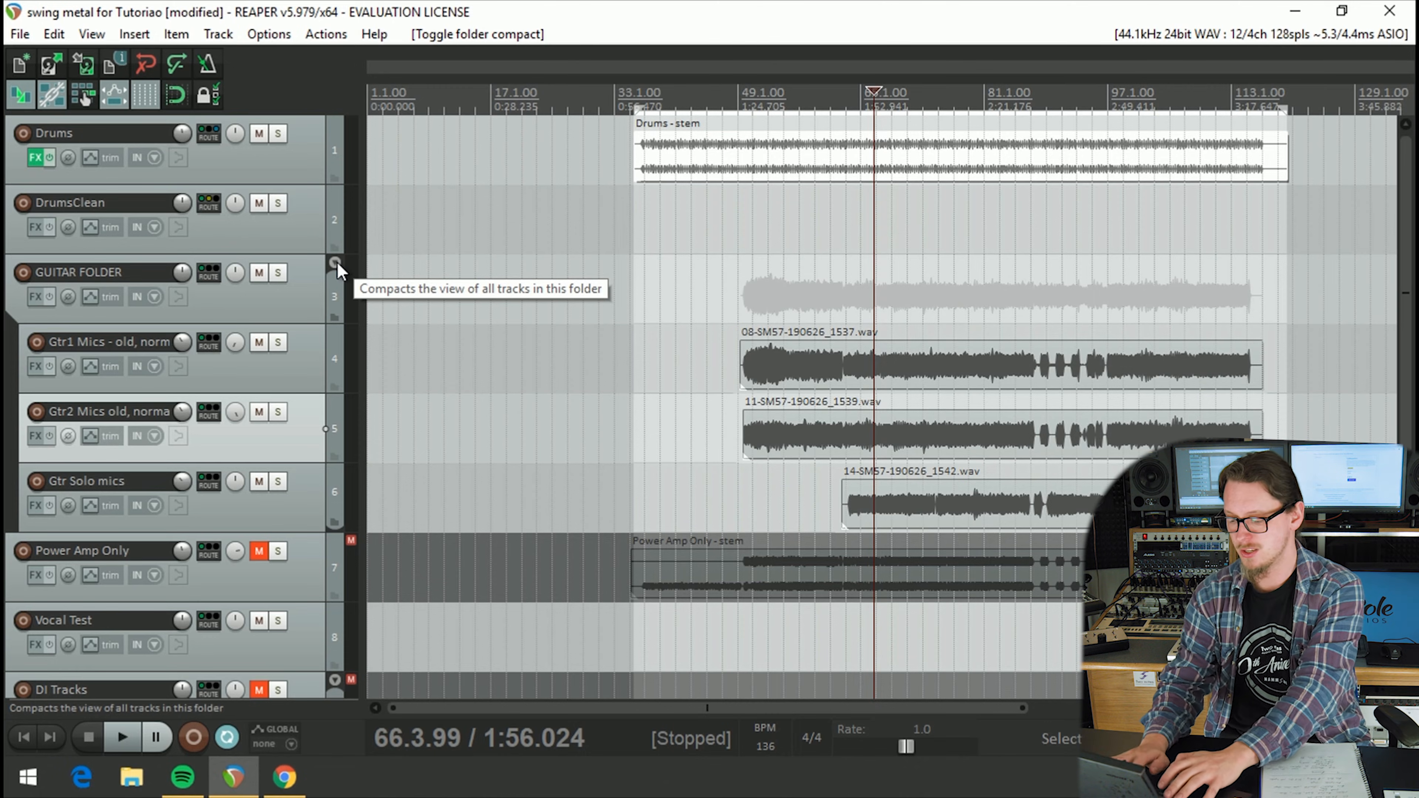
# Step: Show the mixer and insert VST ReaEQ on the master track, placing its window over the mixer's centre
pyautogui.hotkey('ctrl', 'm')
pyautogui.click(232, 225)
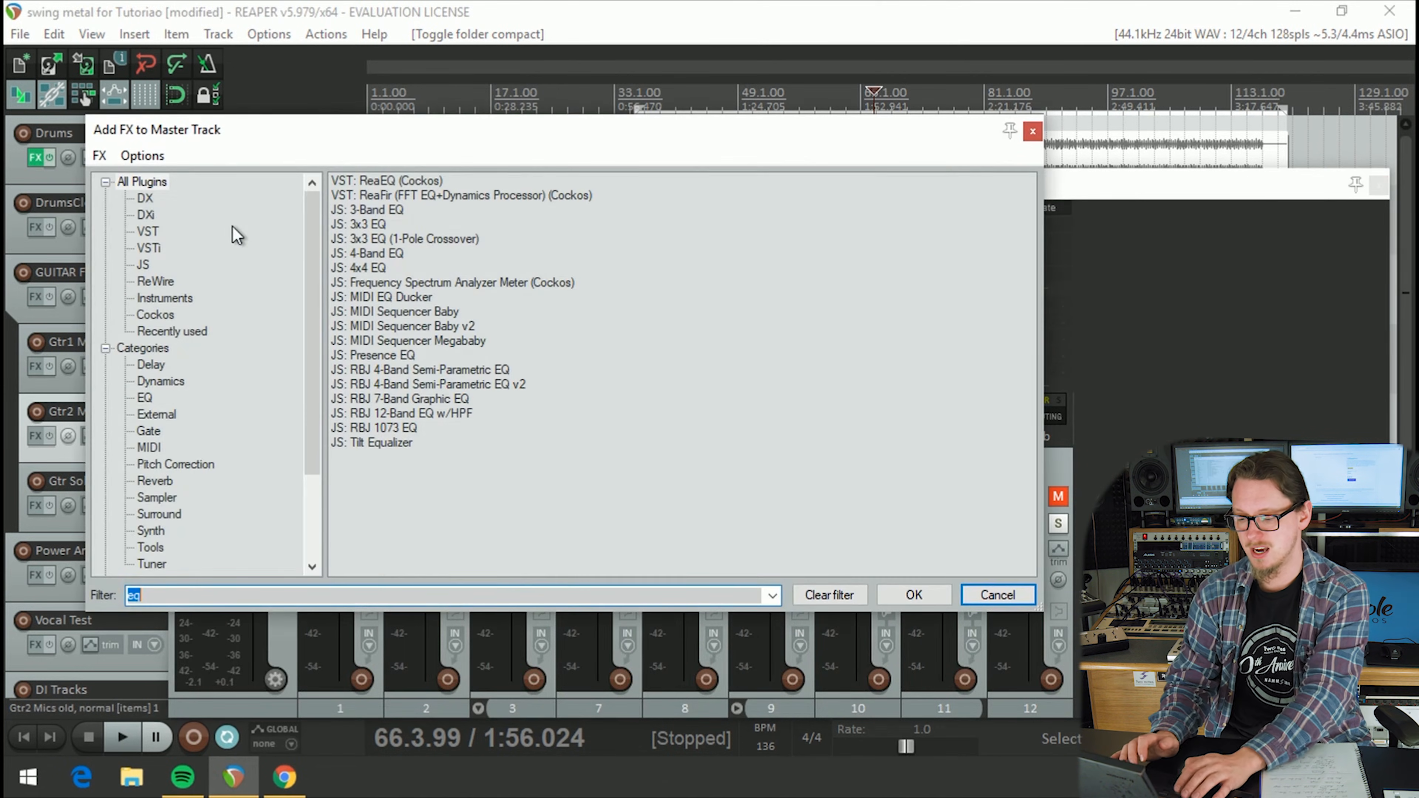
pyautogui.doubleClick(358, 180)
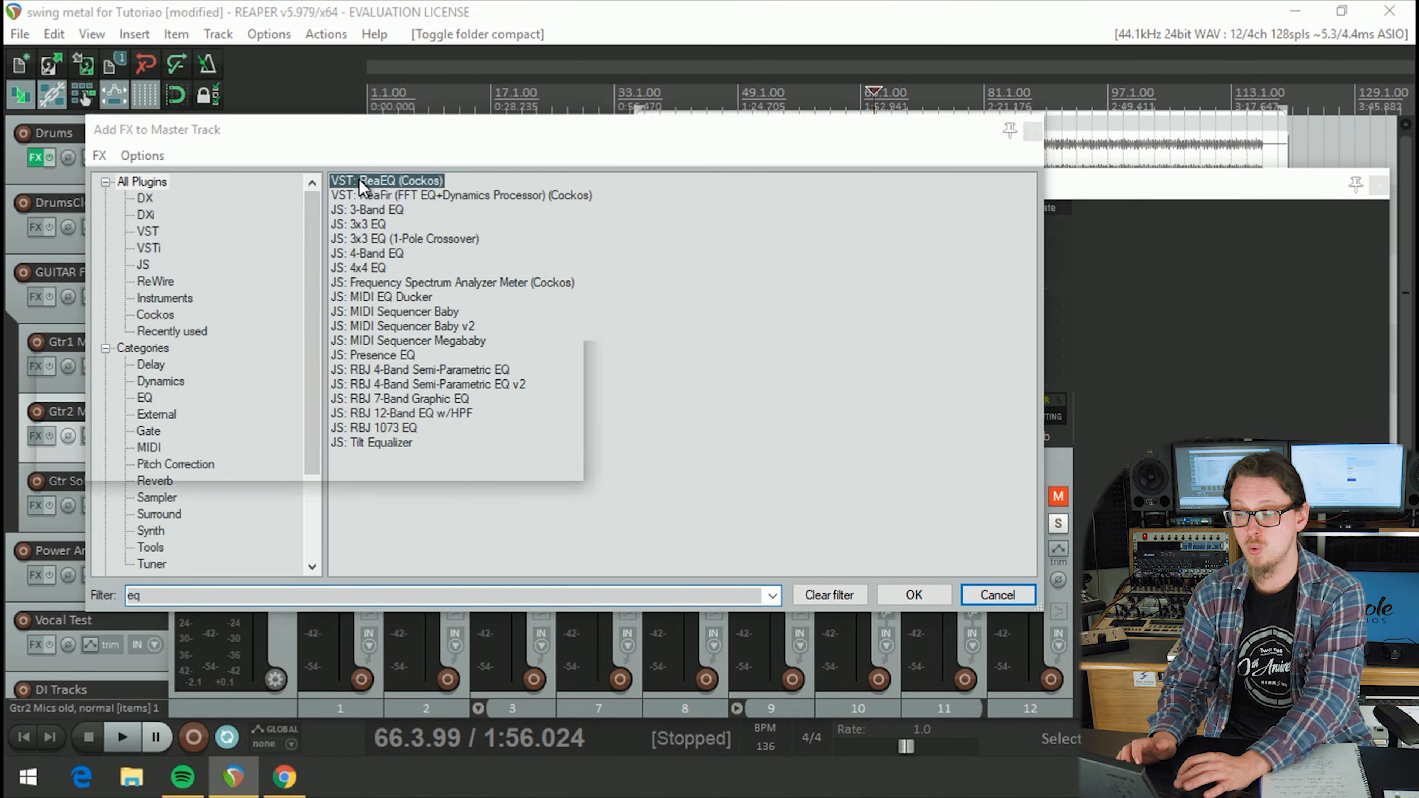
pyautogui.moveTo(302, 70); pyautogui.dragTo(683, 209)
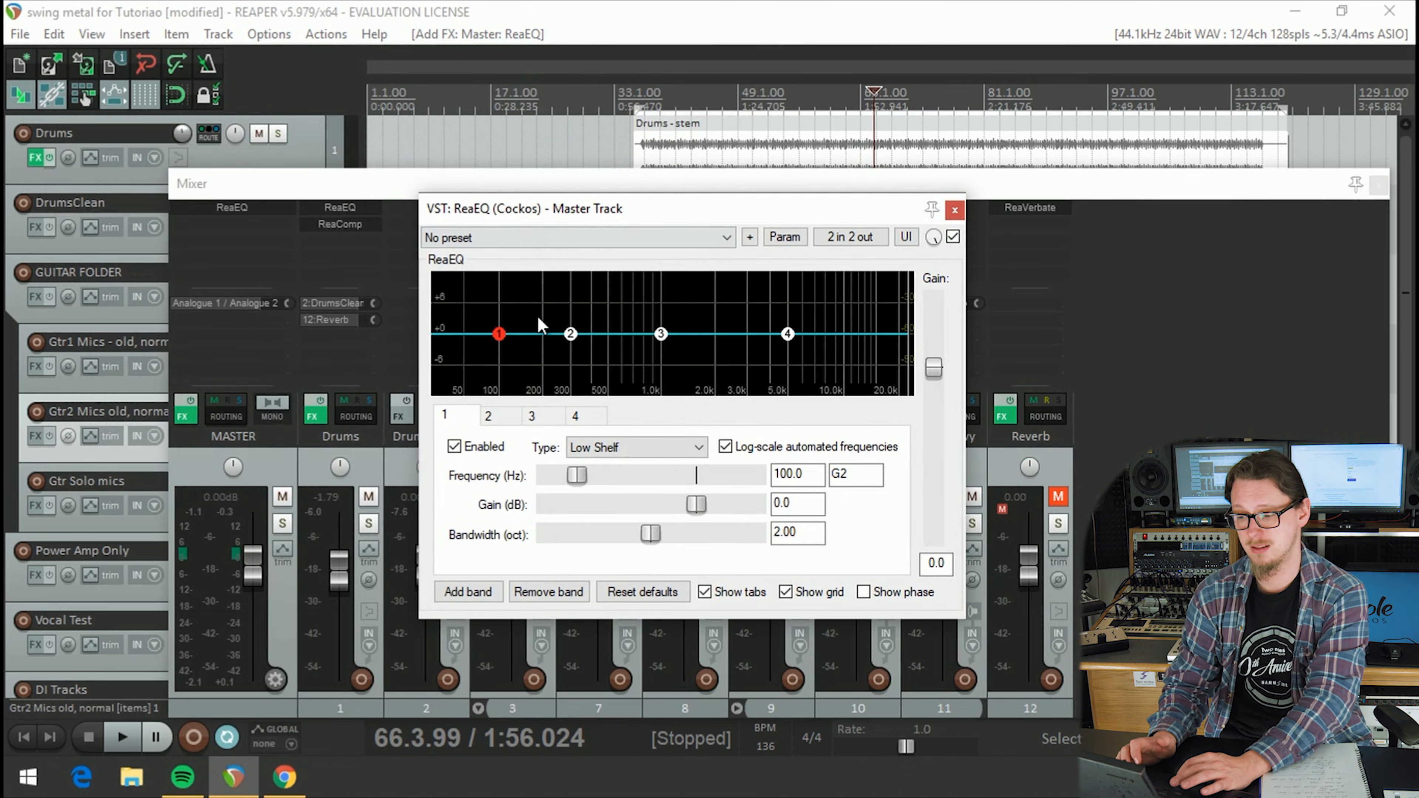
# Step: Shape the master ReaEQ with band 2 at -3.0 dB and 322.7 Hz, a band 3 boost, and band 4 at 3.2 dB and 6653.2 Hz
pyautogui.moveTo(571, 336)
pyautogui.mouseDown()
pyautogui.moveTo(594, 288)
pyautogui.moveTo(594, 355)
pyautogui.moveTo(575, 350)
pyautogui.mouseUp()
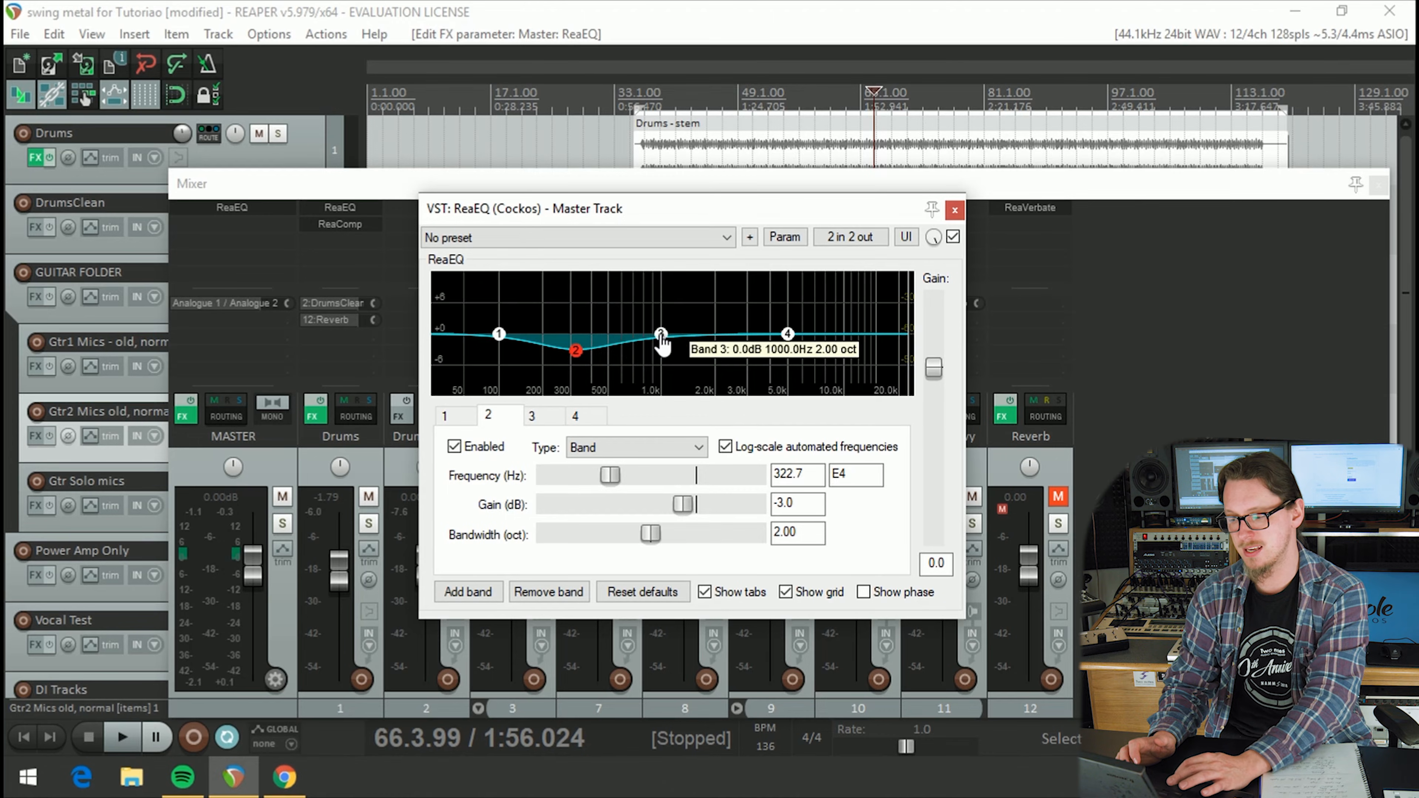
pyautogui.moveTo(660, 334); pyautogui.dragTo(809, 318)
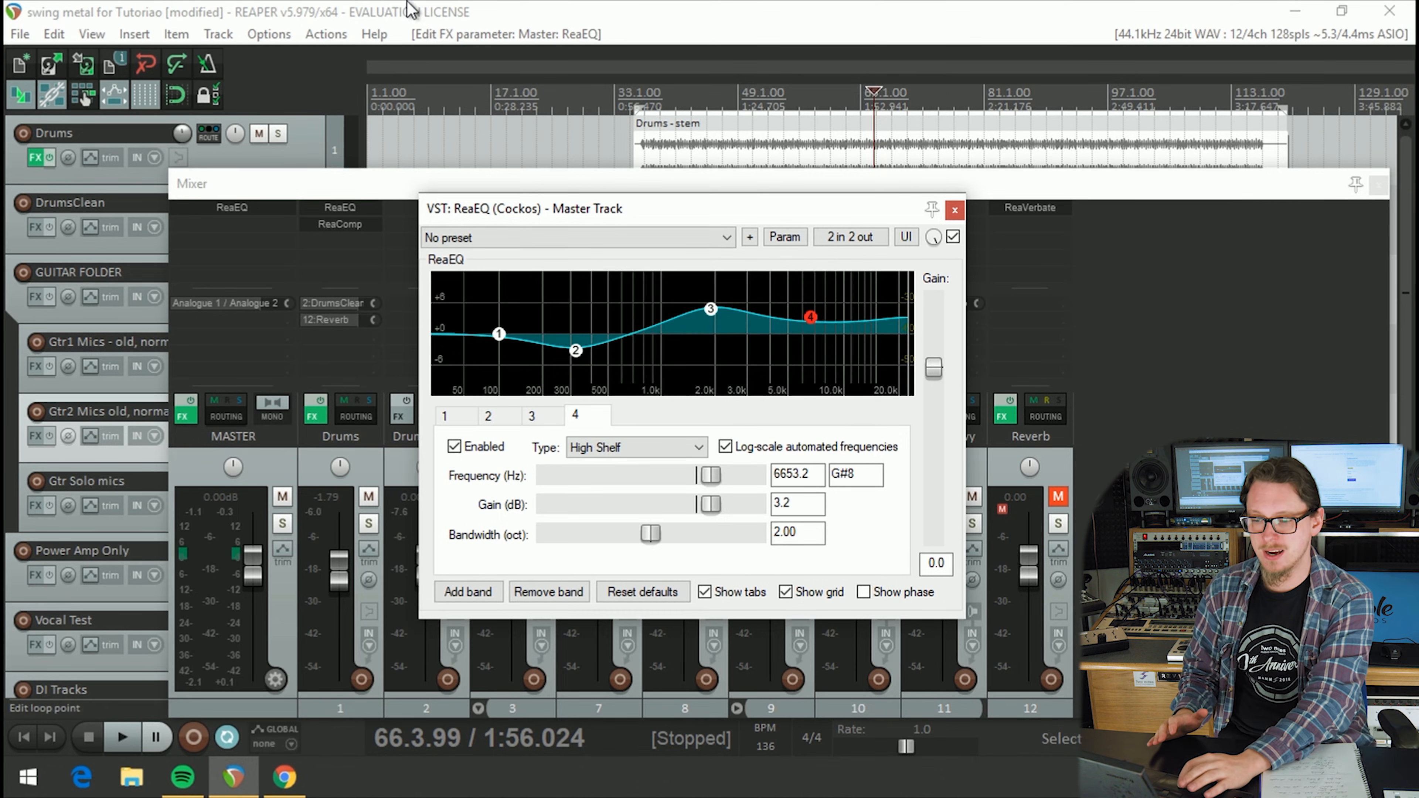
pyautogui.click(18, 35)
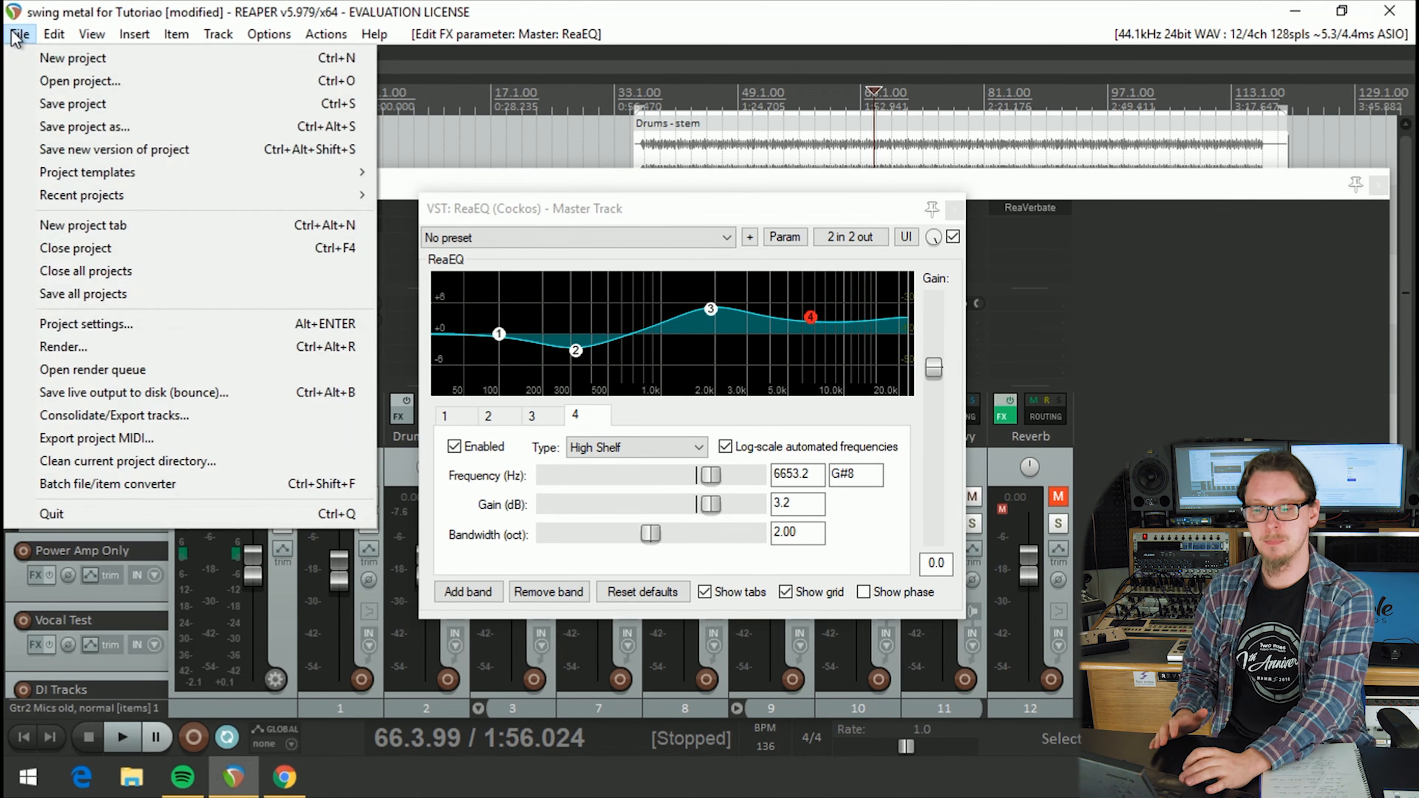
pyautogui.click(18, 35)
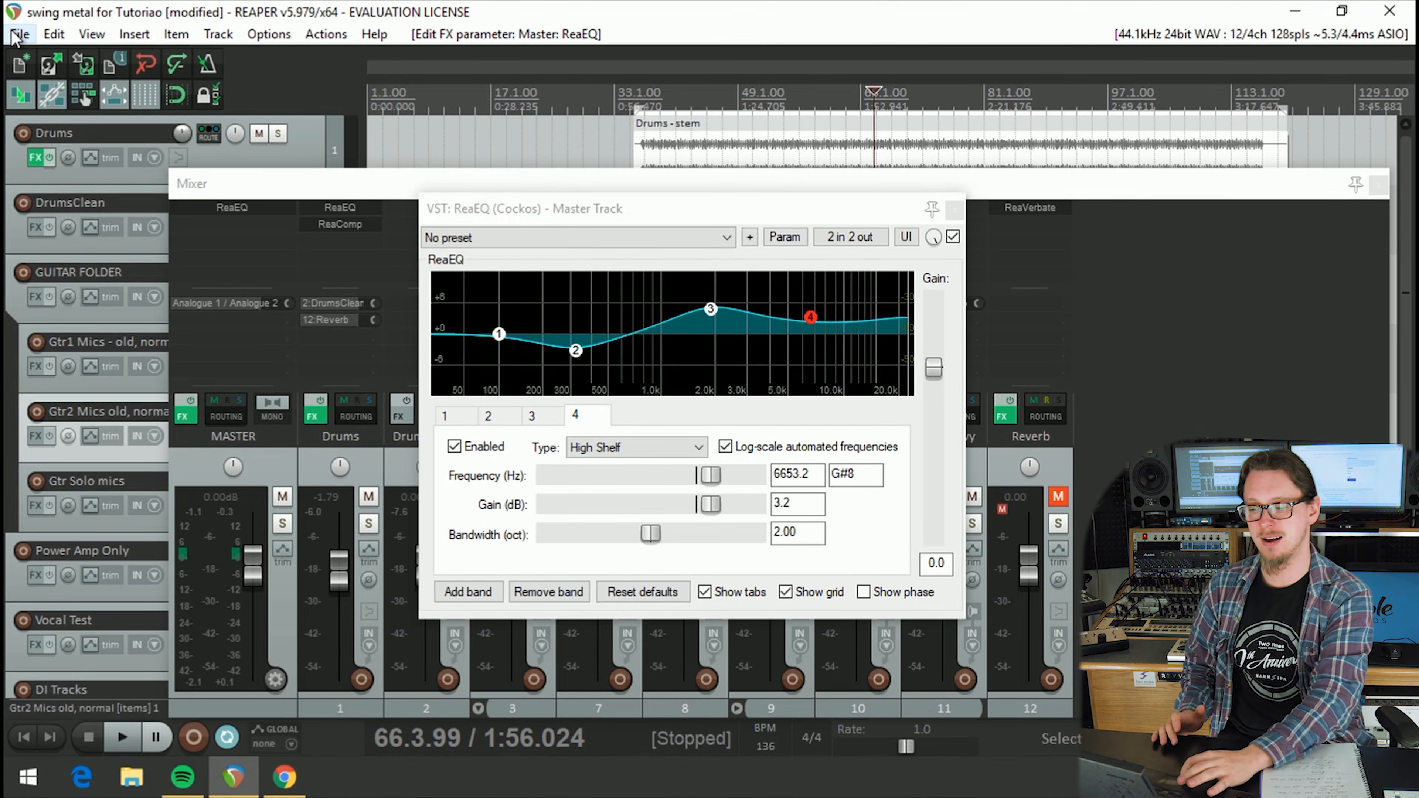
# Step: Bypass the ReaEQ on the master track and delete it from the master's effects
pyautogui.click(951, 239)
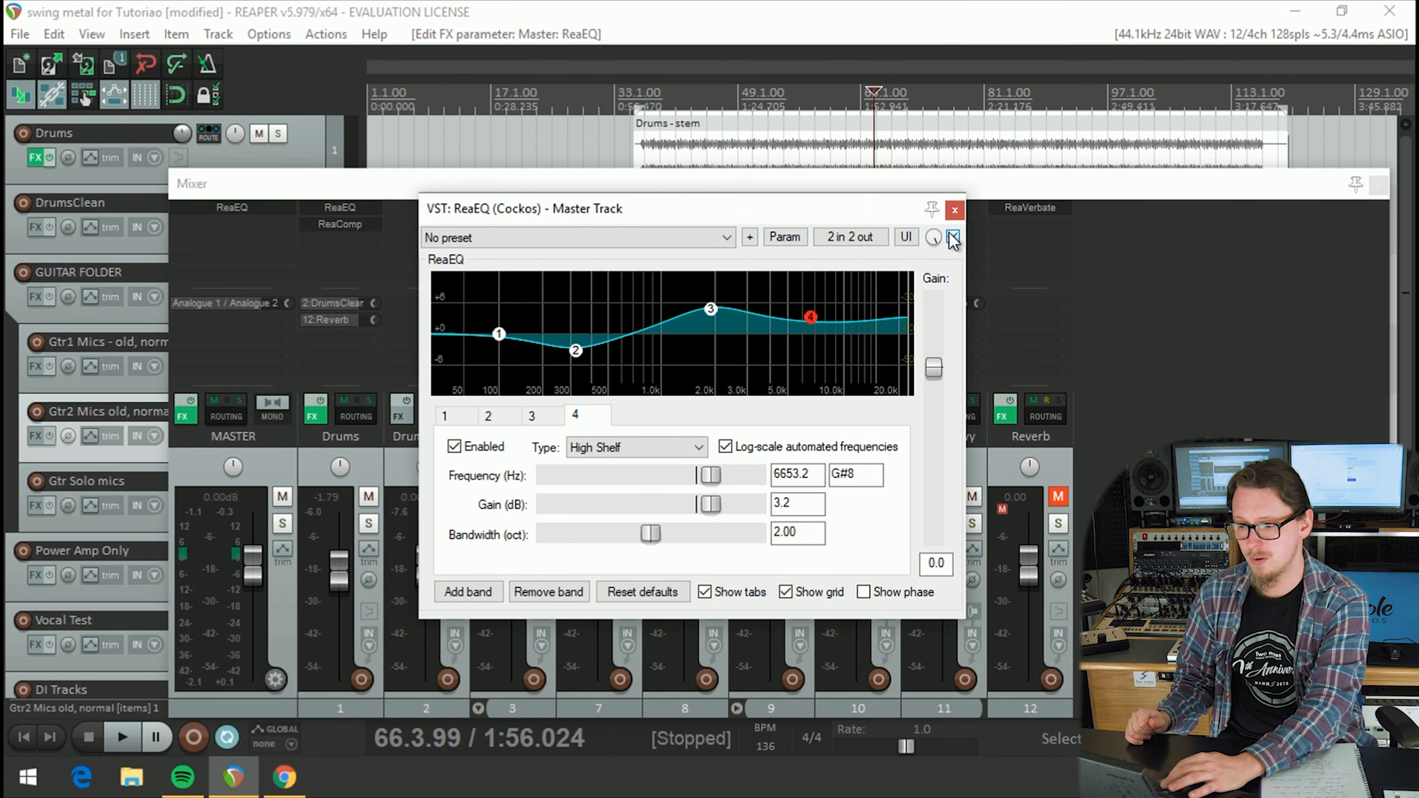
pyautogui.rightClick(206, 212)
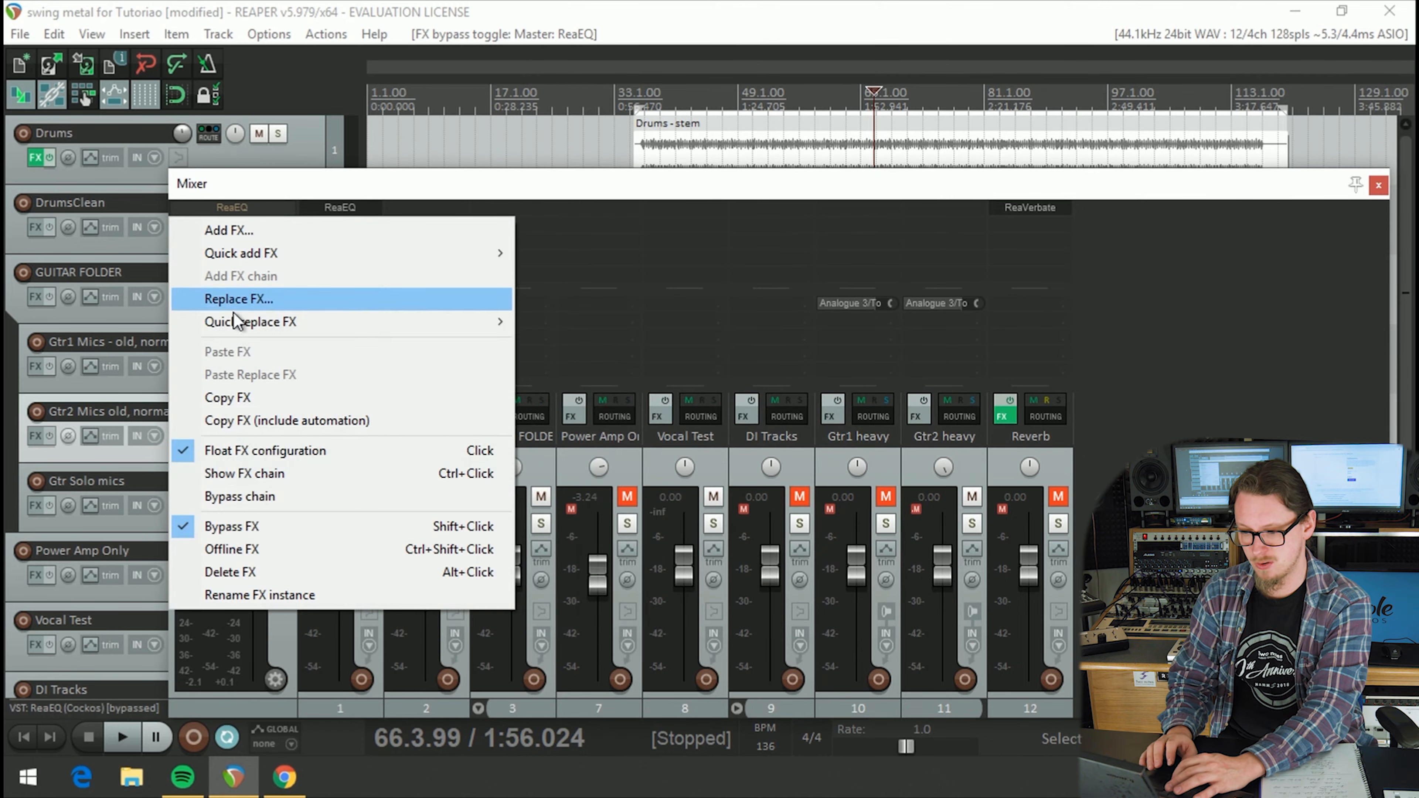
pyautogui.click(212, 572)
# Step: Open the Monitoring FX chain, add VST ReaEQ (Cockos) to it, and place its window over the mixer's centre
pyautogui.click(55, 36)
pyautogui.moveTo(81, 42)
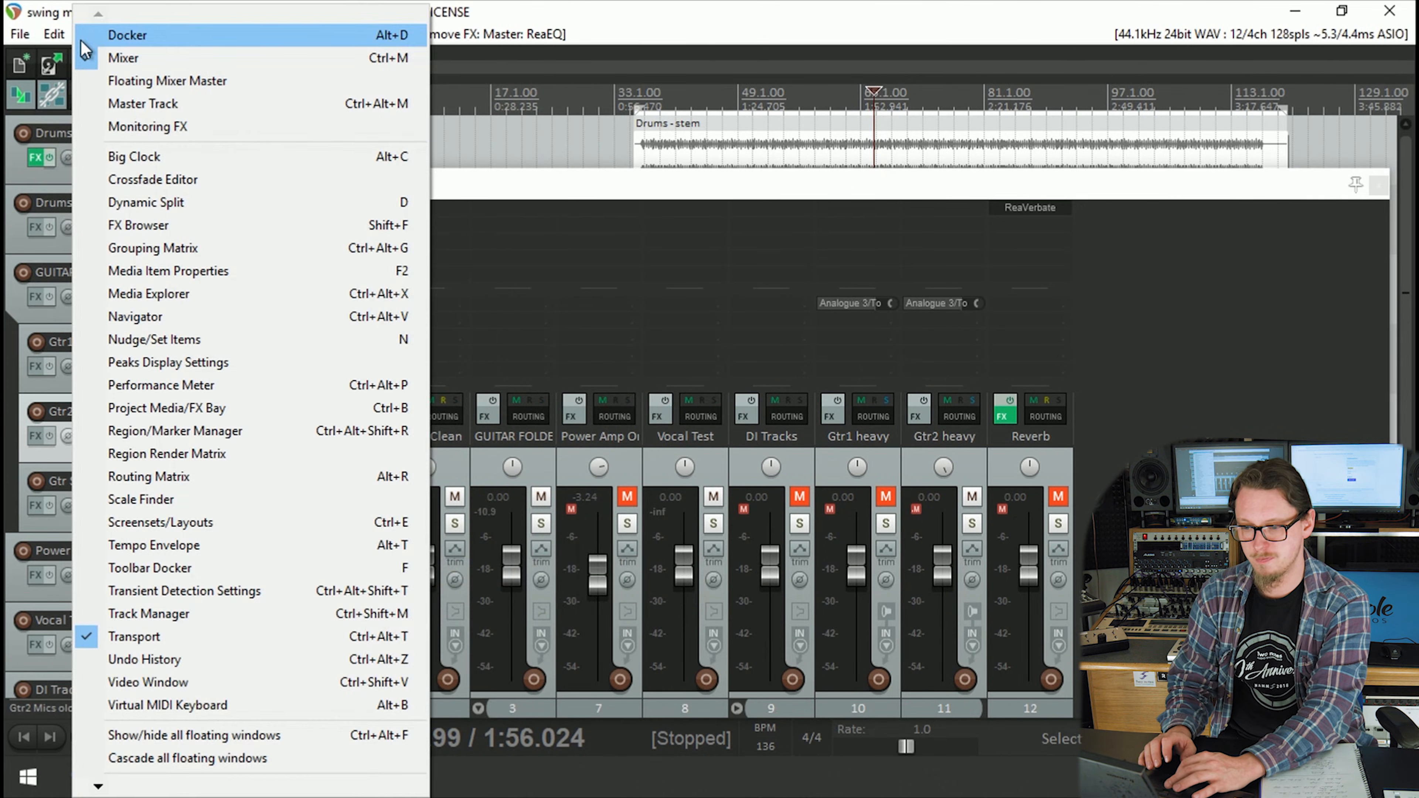
pyautogui.click(129, 127)
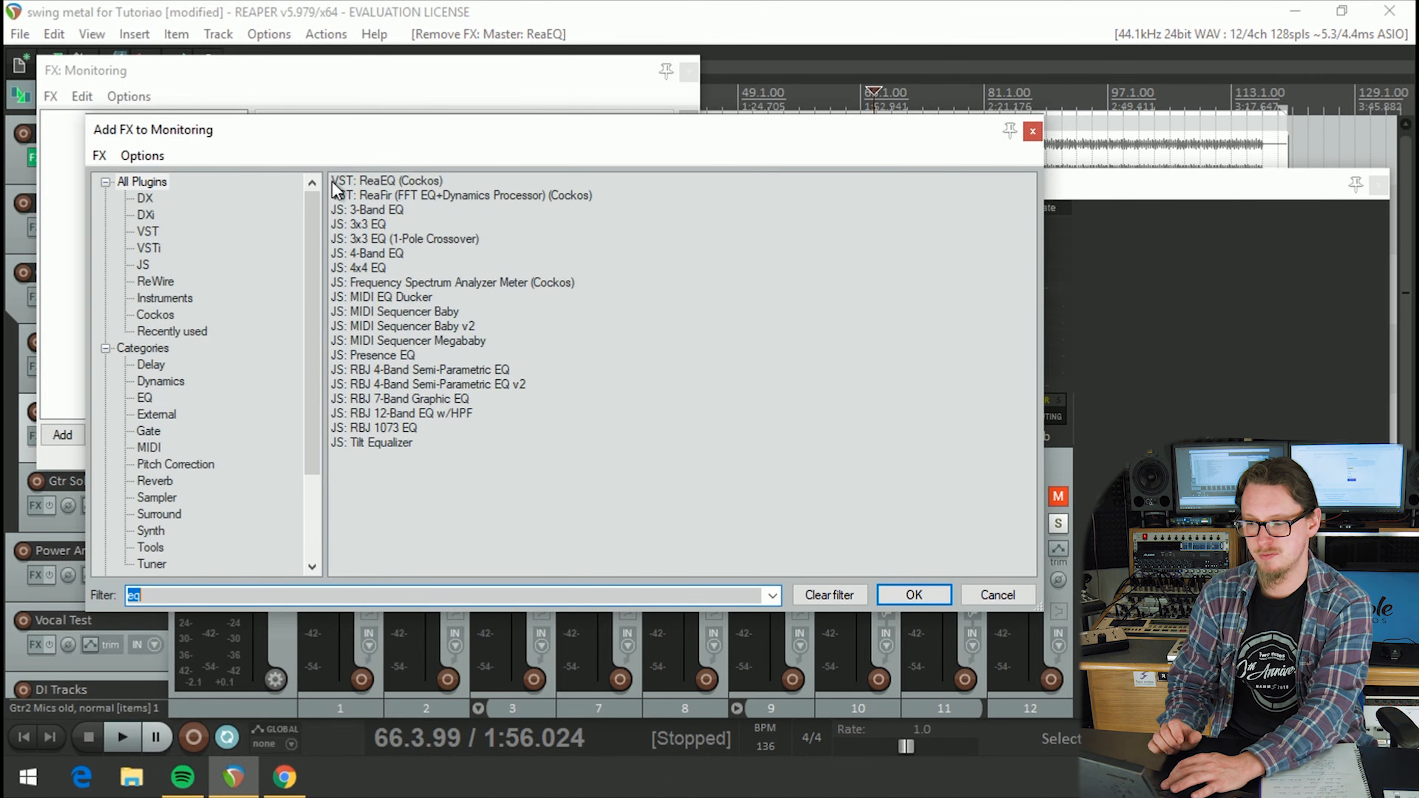
pyautogui.click(345, 181)
pyautogui.doubleClick(345, 182)
pyautogui.moveTo(239, 79); pyautogui.dragTo(455, 190)
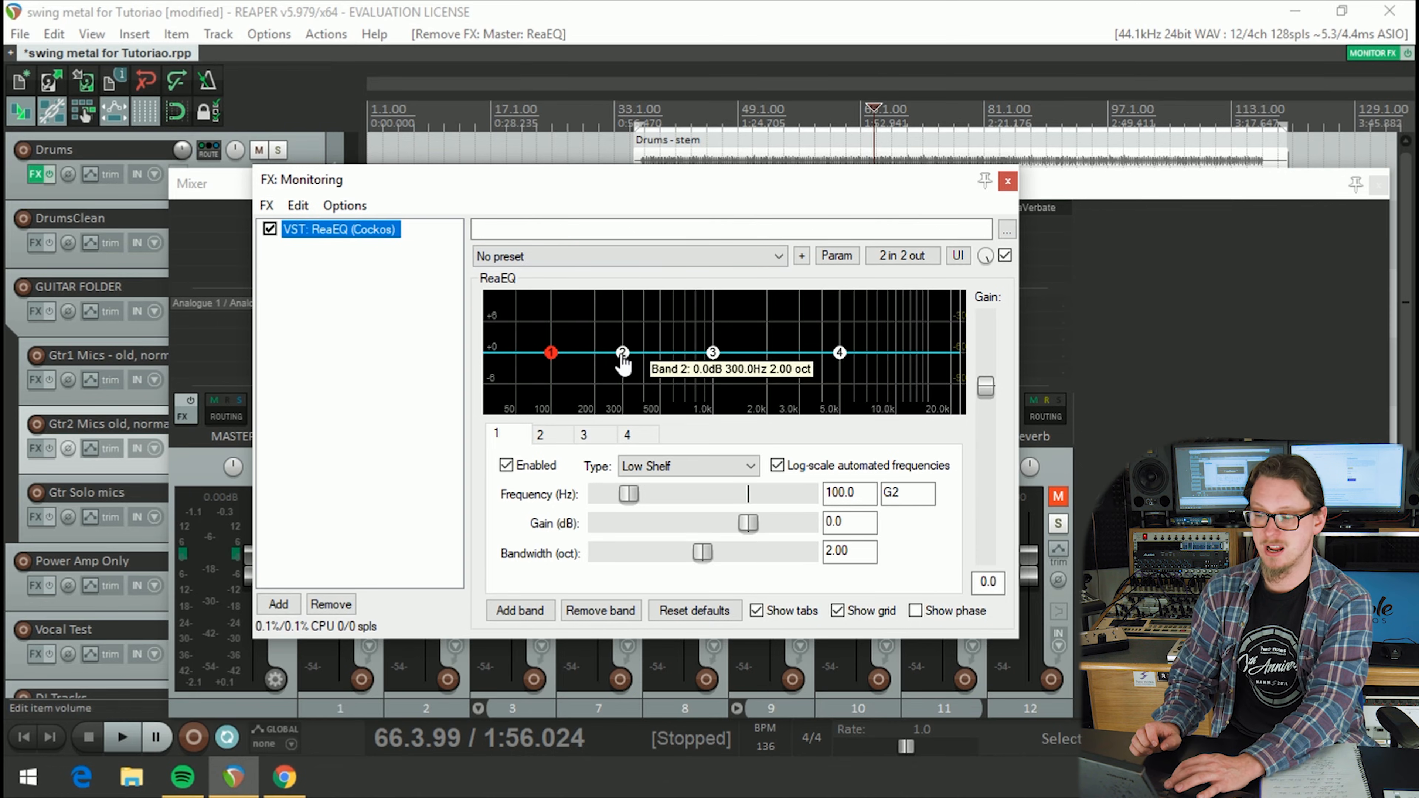
# Step: Shape the monitoring ReaEQ with a band 2 cut, a band 3 boost, and band 4 at 2.8 dB and 6075.2 Hz
pyautogui.moveTo(622, 352)
pyautogui.mouseDown()
pyautogui.moveTo(621, 335)
pyautogui.moveTo(609, 369)
pyautogui.mouseUp()
pyautogui.moveTo(713, 354); pyautogui.dragTo(747, 330)
pyautogui.moveTo(839, 354); pyautogui.dragTo(855, 339)
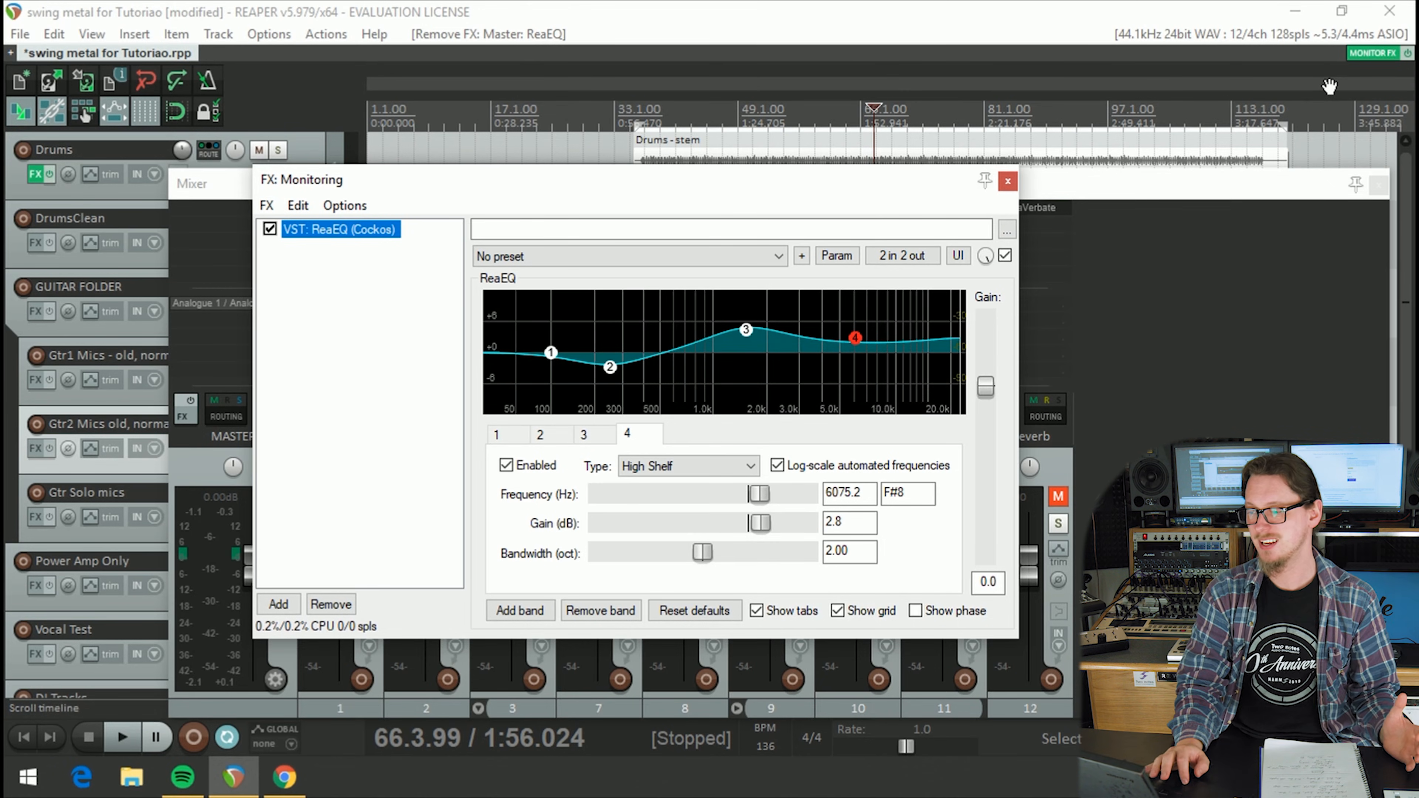
# Step: Bypass the whole monitoring FX chain and re-enable it, returning focus to its effects window
pyautogui.click(1409, 54)
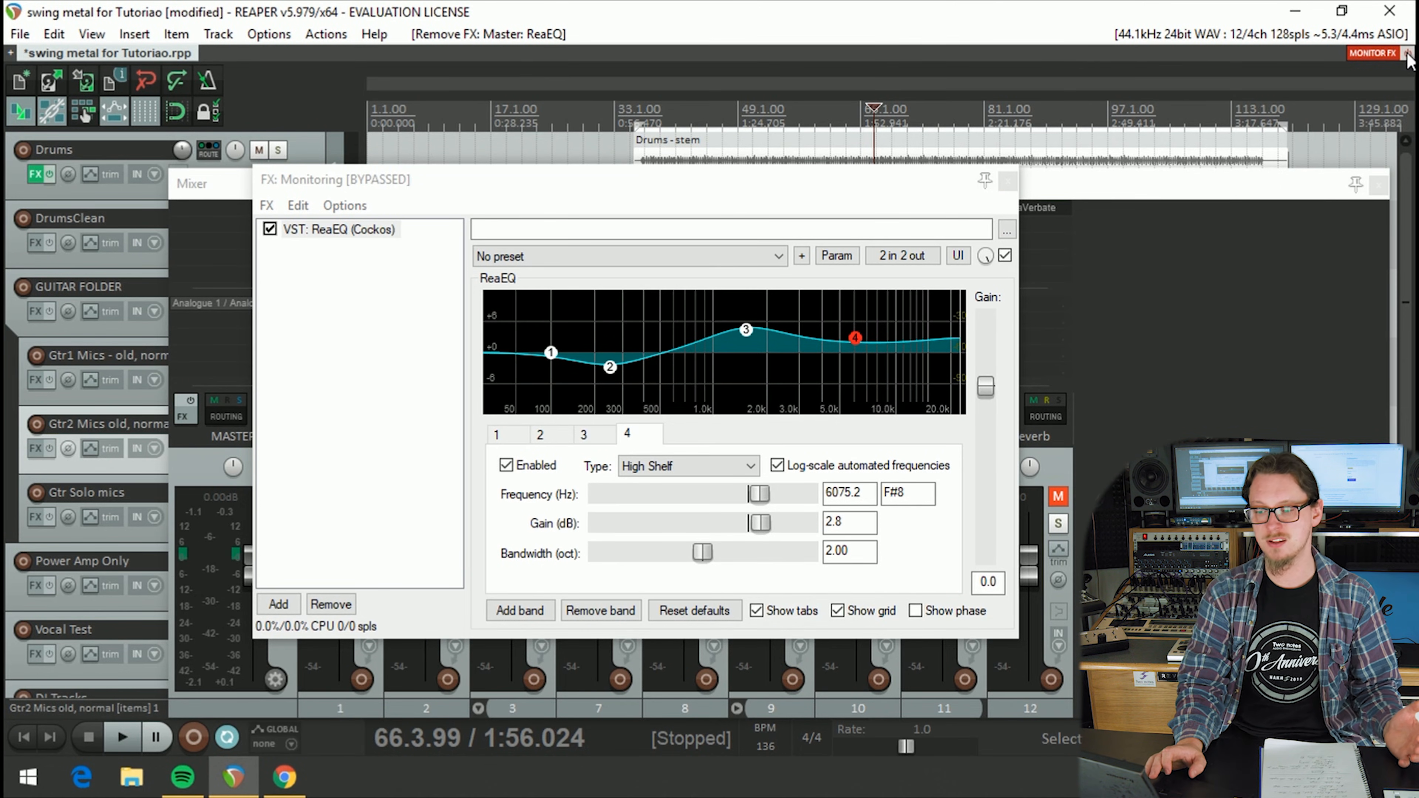
pyautogui.click(1409, 54)
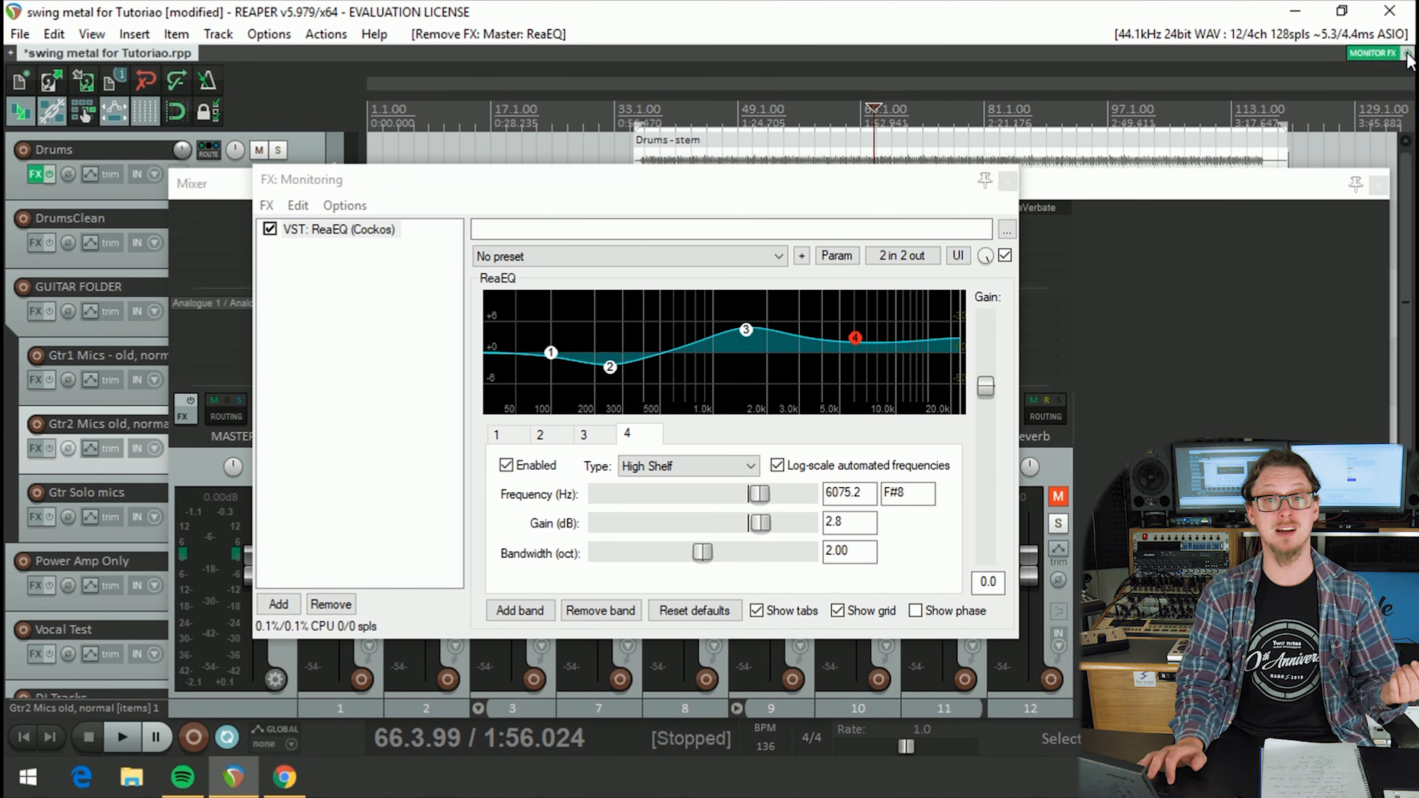
pyautogui.click(400, 339)
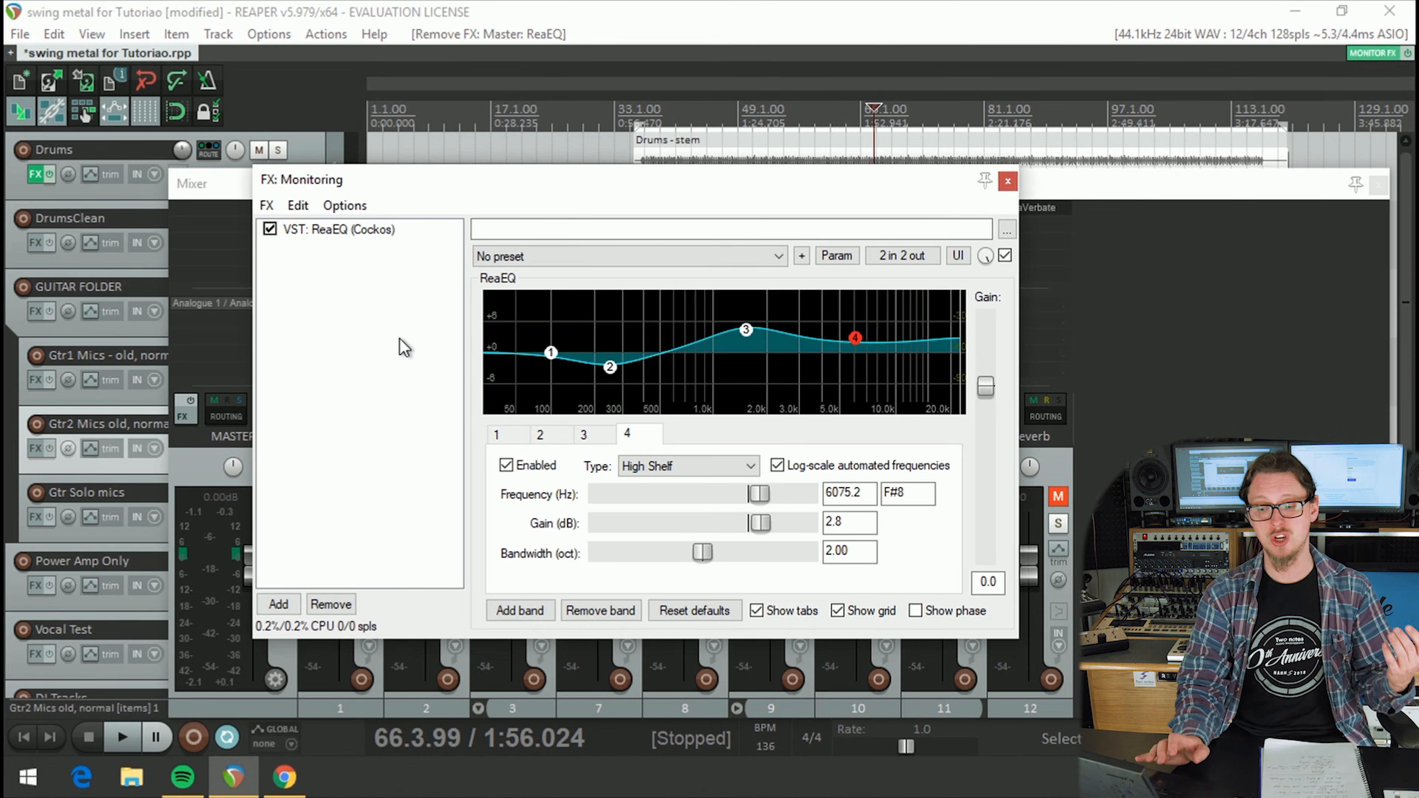